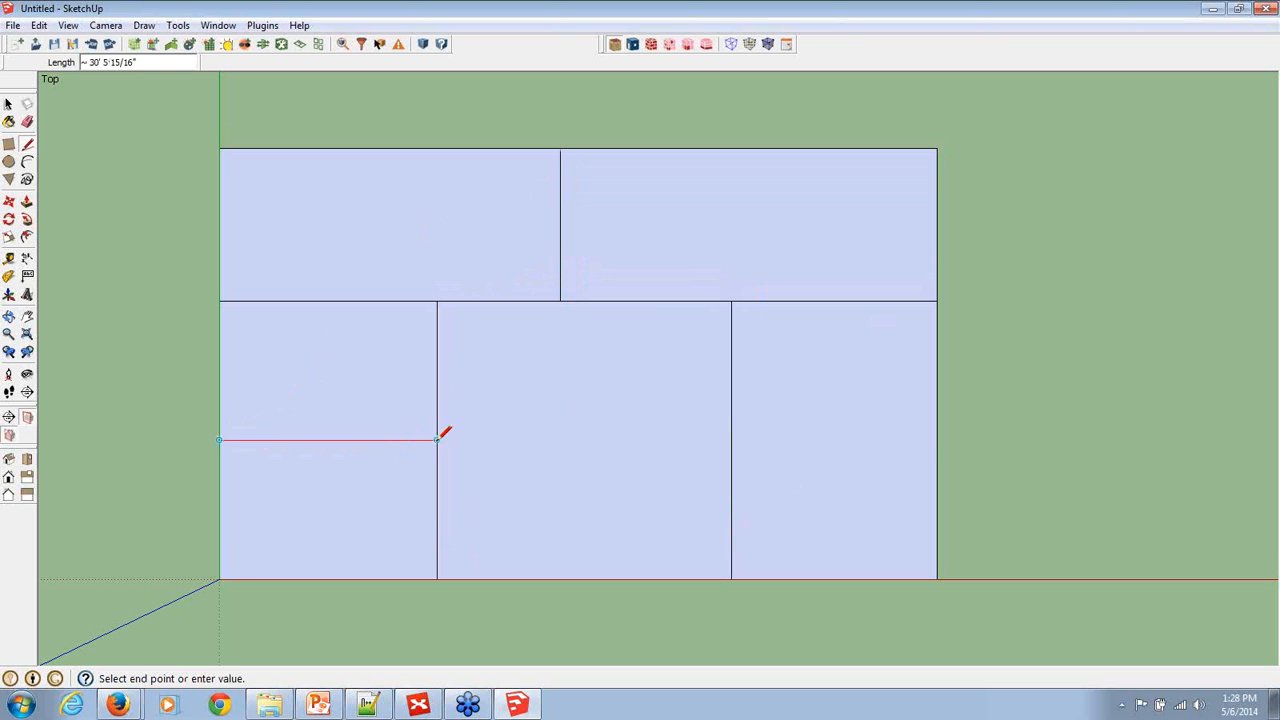
Split the two outer lower rooms with cross lines at about mid-height, leaving the central room undivided
{"action": "left_click", "coordinate": [436, 440]}
{"action": "left_click", "coordinate": [937, 440]}
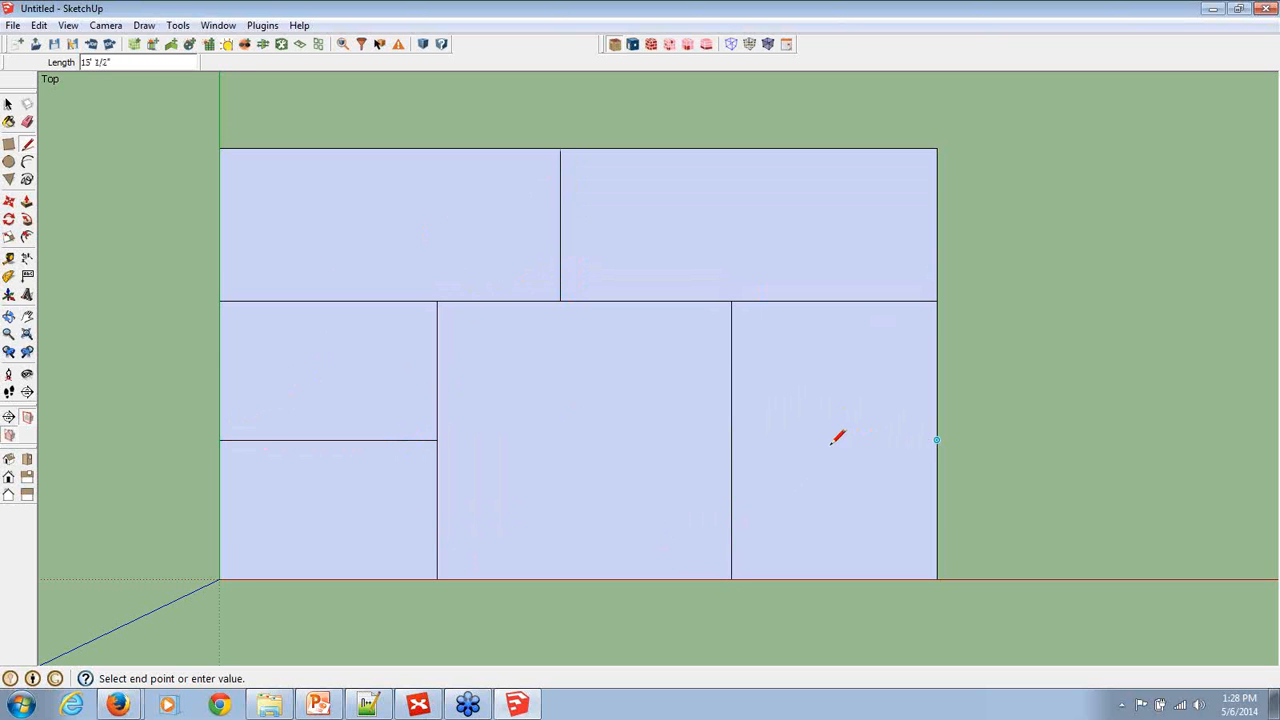
{"action": "left_click", "coordinate": [731, 449]}
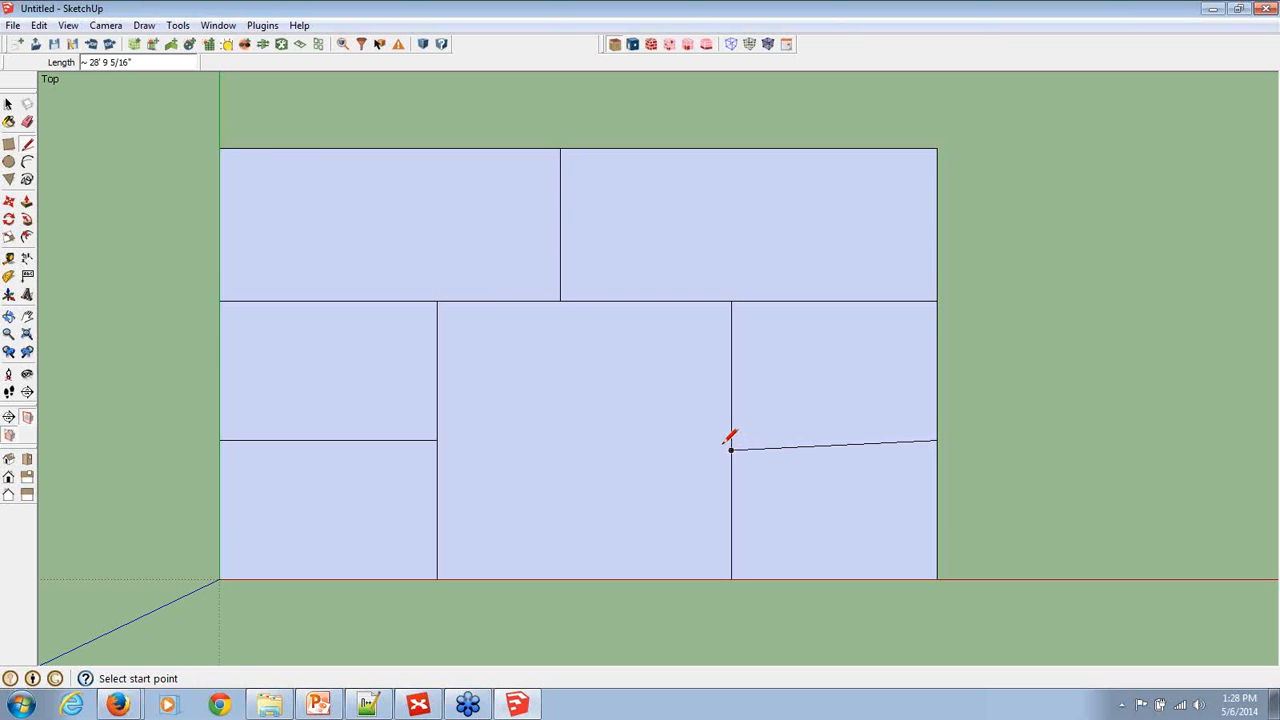
Form a corridor below the upper rooms by drawing a 100' line across the plan and erasing the two wall segments inside the strip
{"action": "left_click", "coordinate": [220, 347]}
{"action": "left_click", "coordinate": [937, 347]}
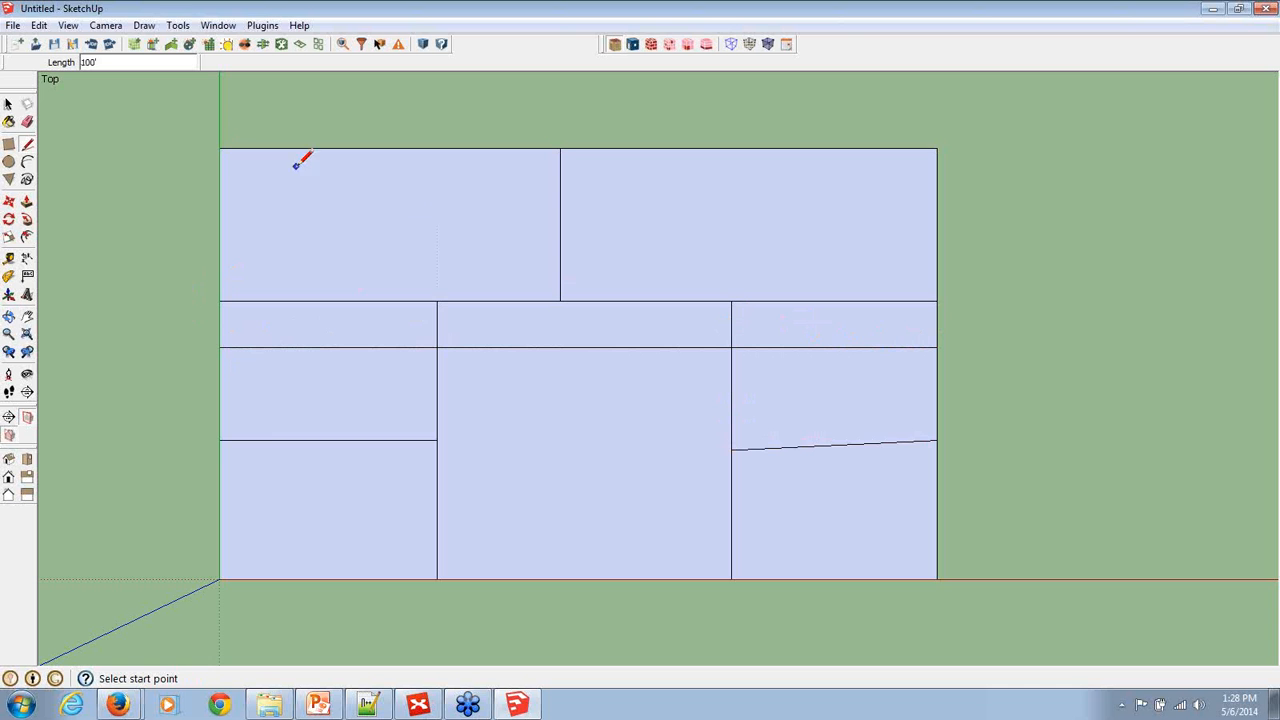
{"action": "left_click", "coordinate": [27, 121]}
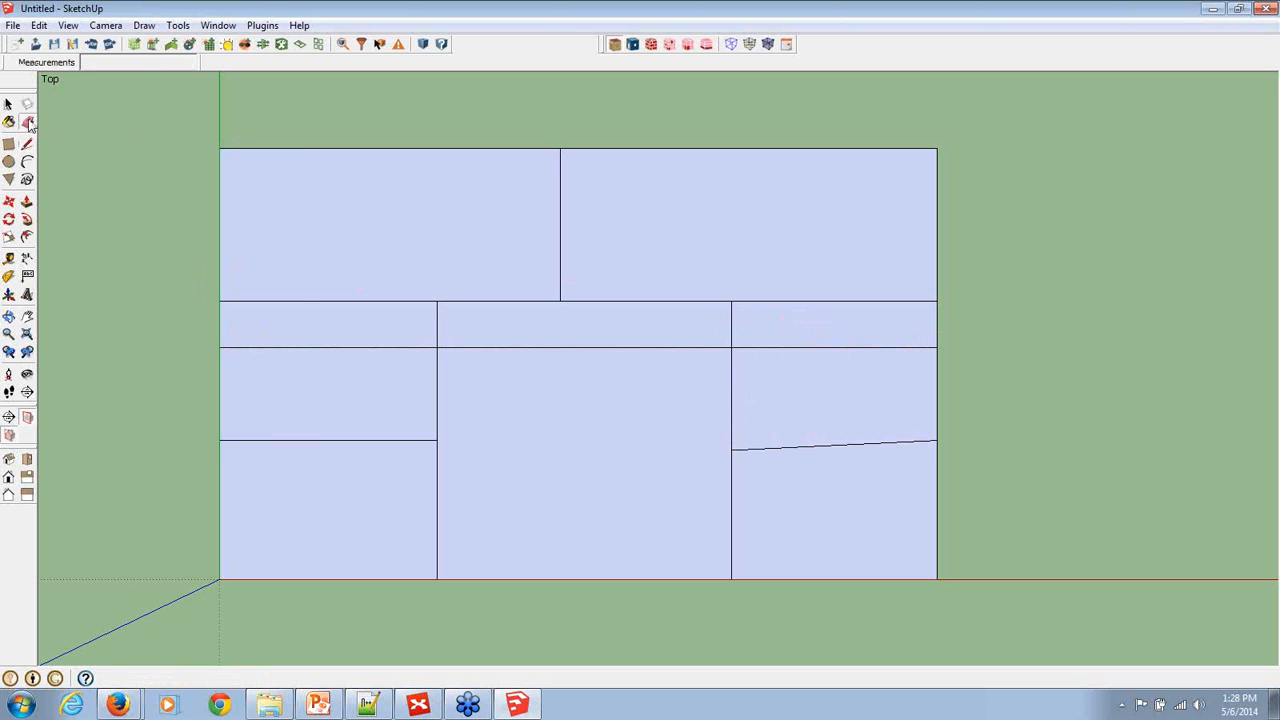
{"action": "left_click", "coordinate": [437, 312]}
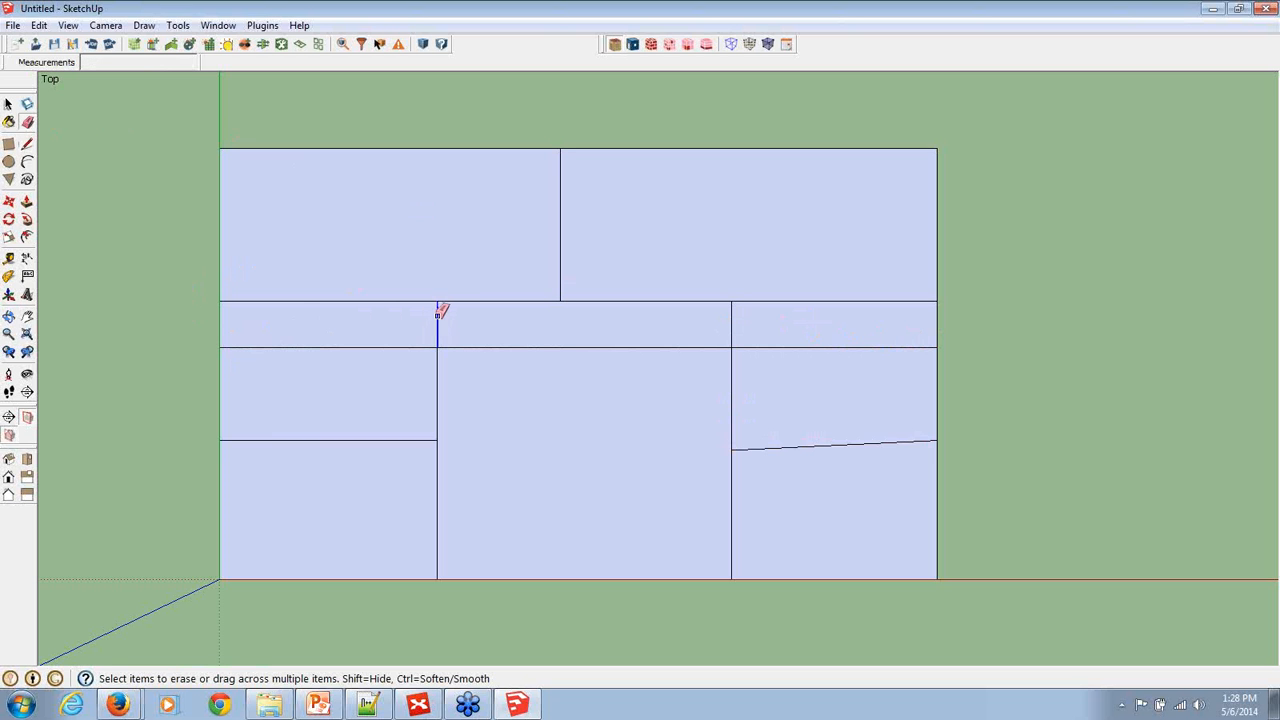
{"action": "left_click", "coordinate": [733, 314]}
{"action": "scroll", "coordinate": [462, 370], "scroll_direction": "down", "scroll_amount": 1}
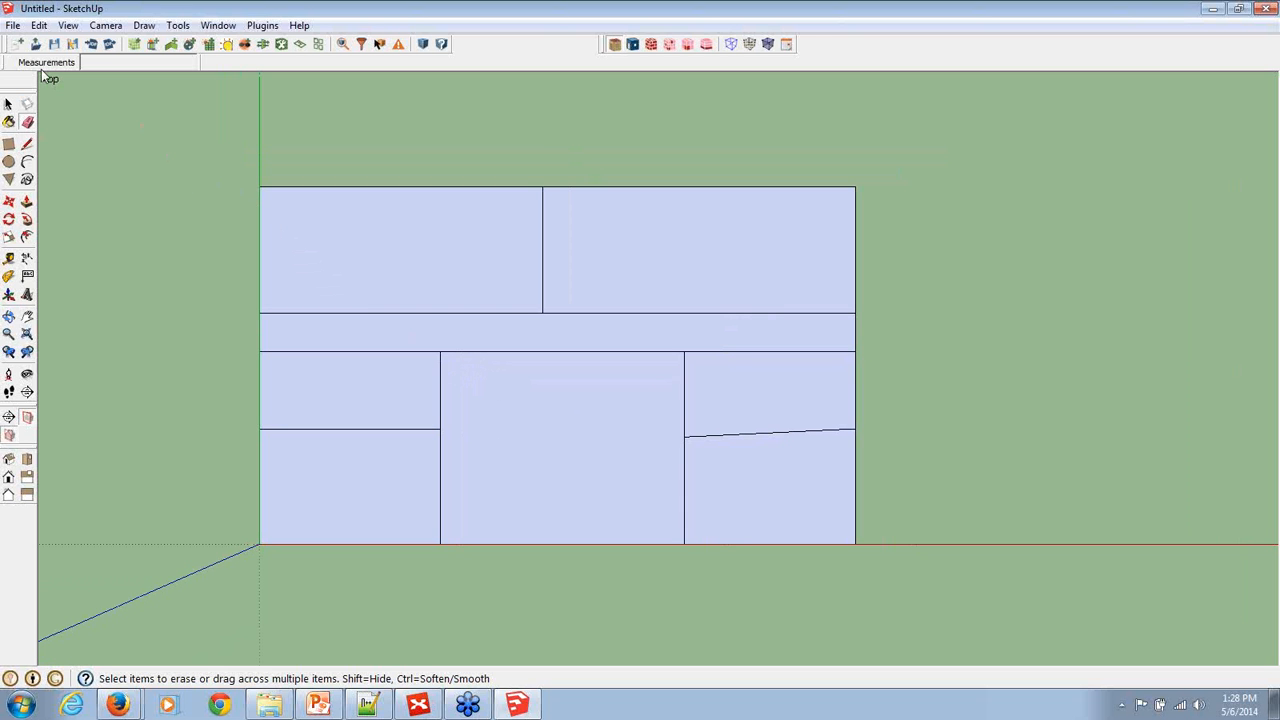
Select the whole floor plan and create spaces from it with two floors
{"action": "left_click", "coordinate": [9, 105]}
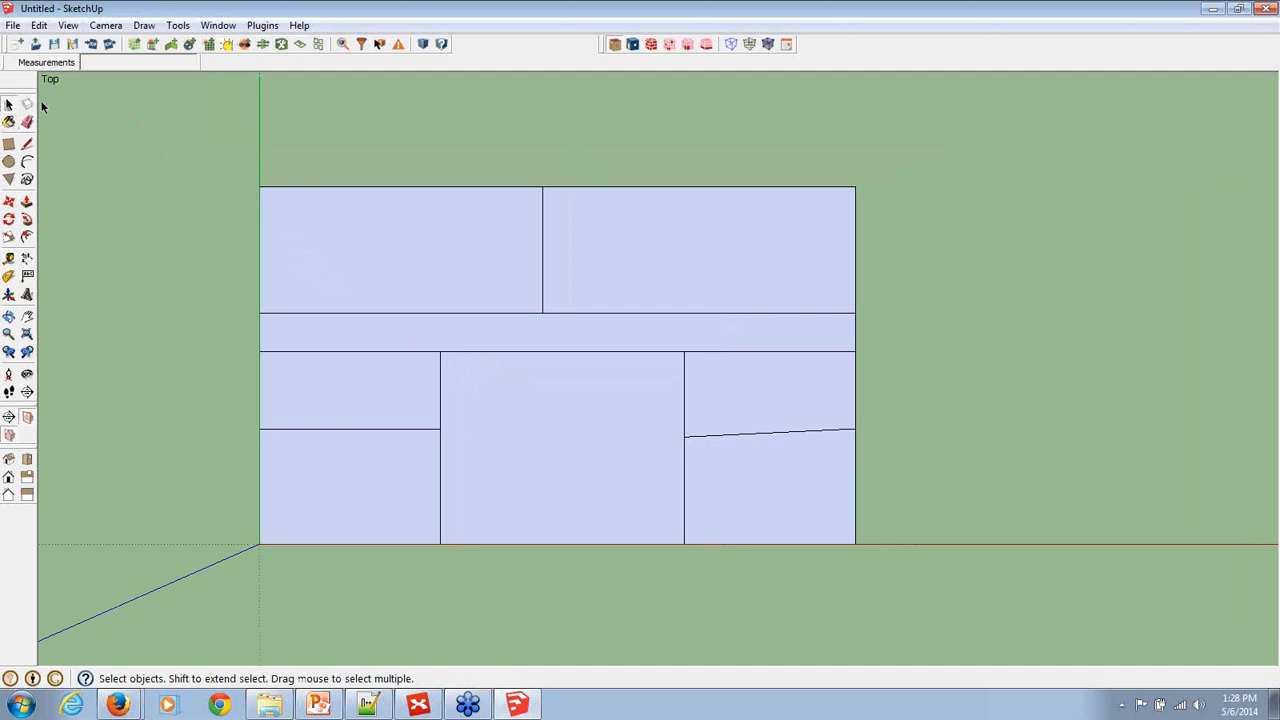
{"action": "left_click_drag", "start_coordinate": [248, 195], "coordinate": [881, 572]}
{"action": "left_click", "coordinate": [262, 44]}
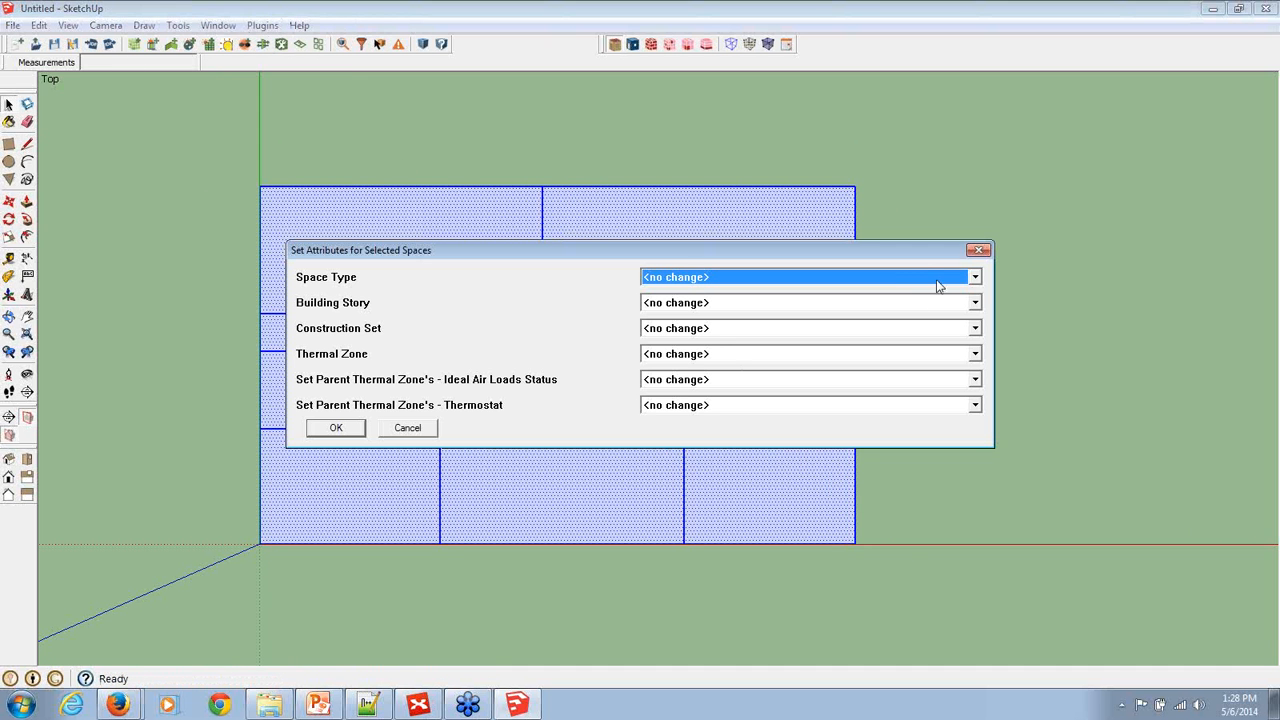
{"action": "left_click", "coordinate": [978, 250]}
{"action": "left_click", "coordinate": [262, 25]}
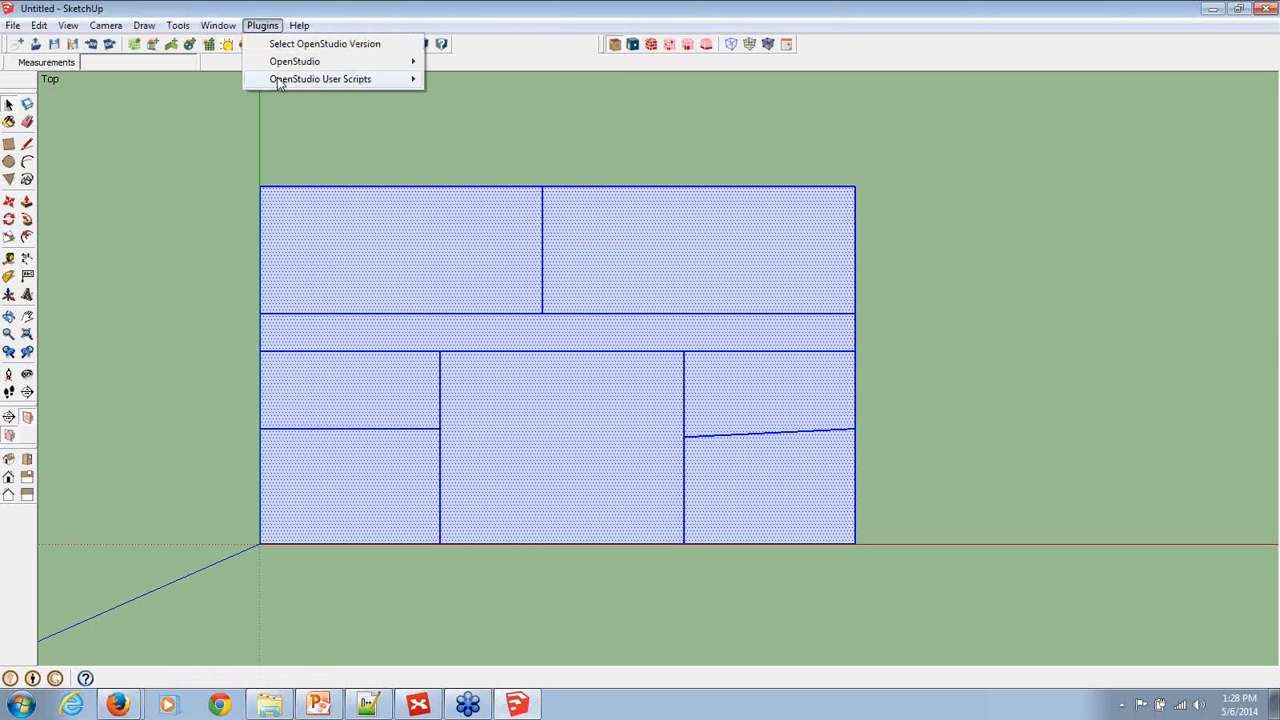
{"action": "mouse_move", "coordinate": [282, 68]}
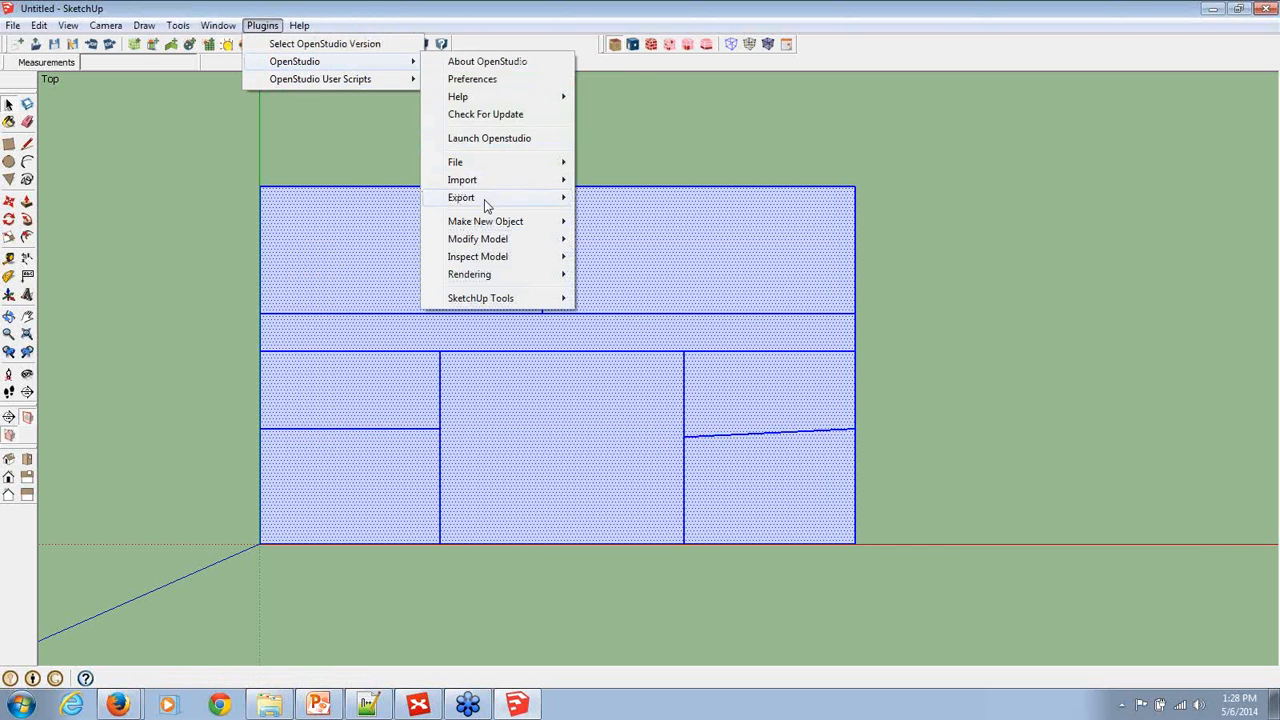
{"action": "mouse_move", "coordinate": [505, 245]}
{"action": "left_click", "coordinate": [620, 283]}
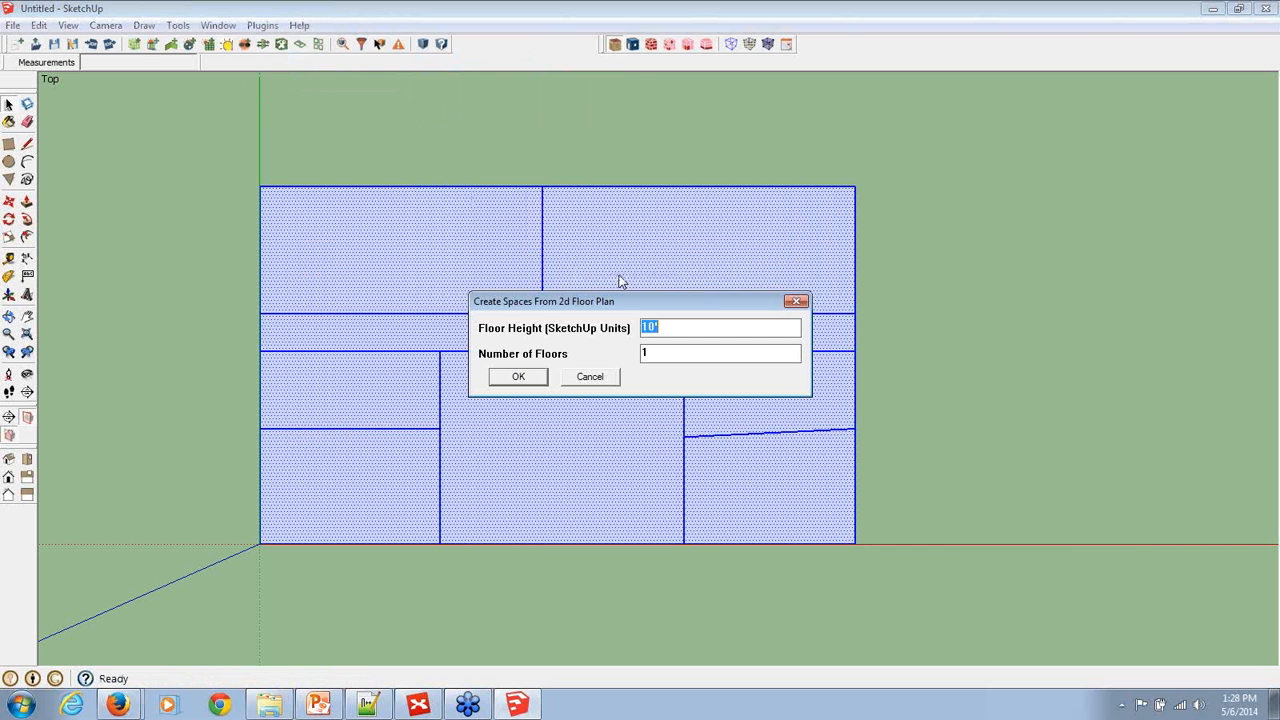
{"action": "left_click", "coordinate": [660, 327]}
{"action": "left_click", "coordinate": [540, 376]}
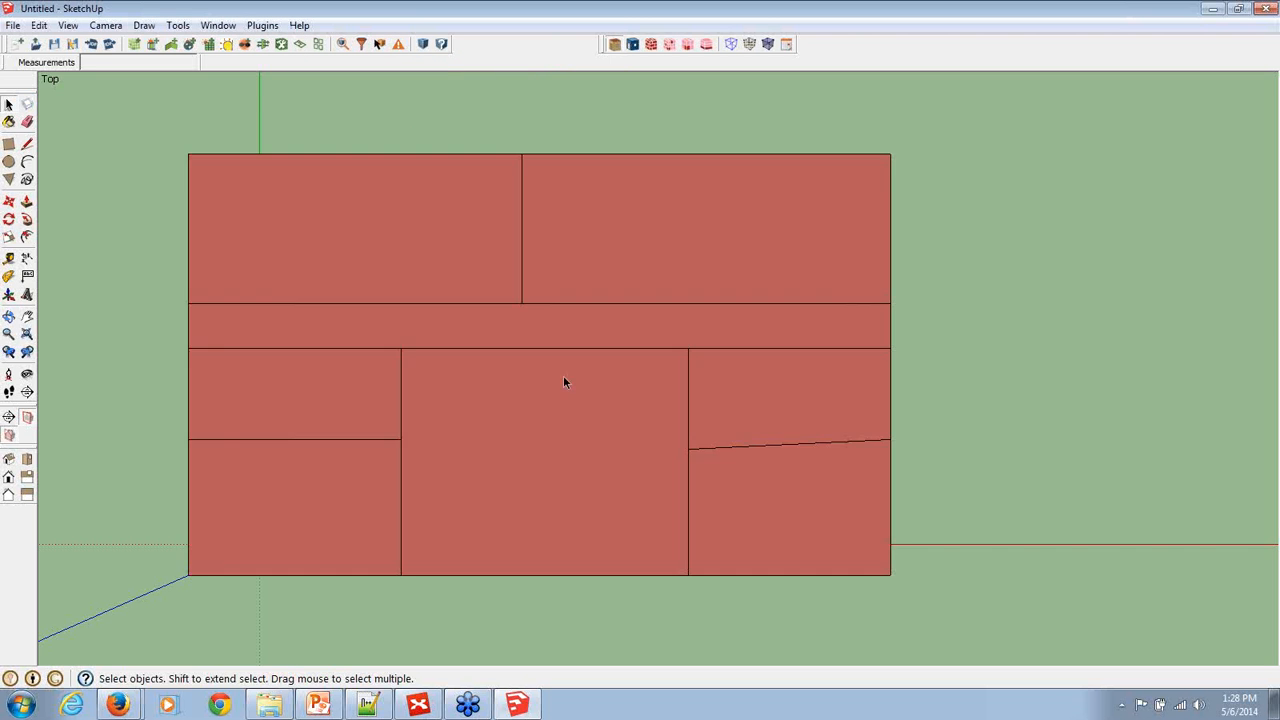
Intersect the inter-zone surfaces and run surface matching in the entire model
{"action": "scroll", "coordinate": [563, 375], "scroll_direction": "down", "scroll_amount": 2}
{"action": "left_click_drag", "start_coordinate": [582, 384], "coordinate": [558, 176]}
{"action": "left_click_drag", "start_coordinate": [460, 590], "coordinate": [552, 404]}
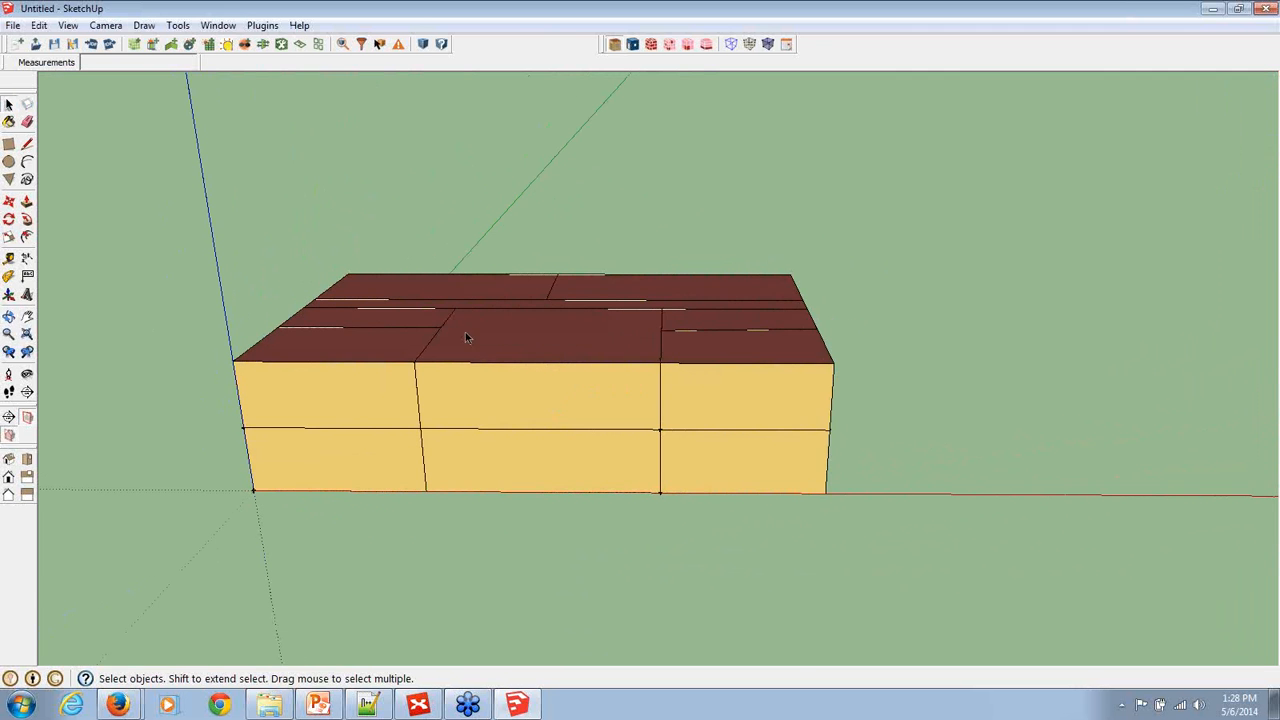
{"action": "left_click_drag", "start_coordinate": [336, 203], "coordinate": [372, 178]}
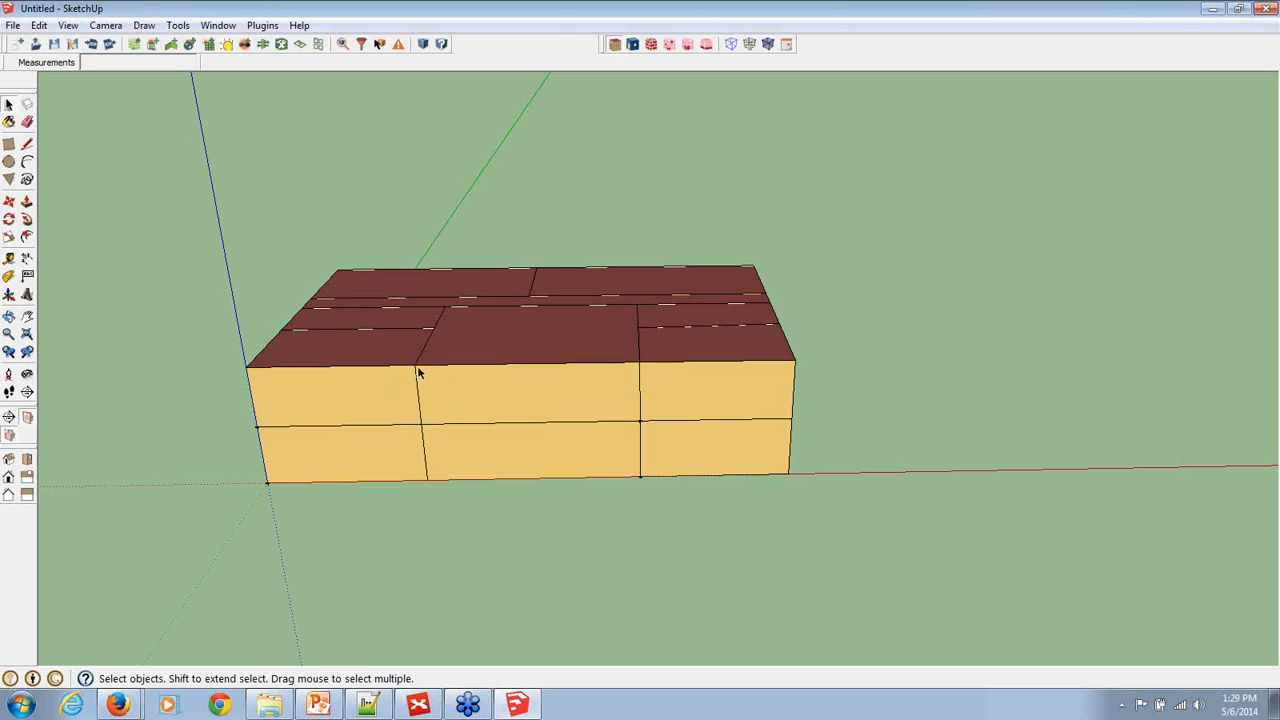
{"action": "left_click_drag", "start_coordinate": [423, 371], "coordinate": [449, 371]}
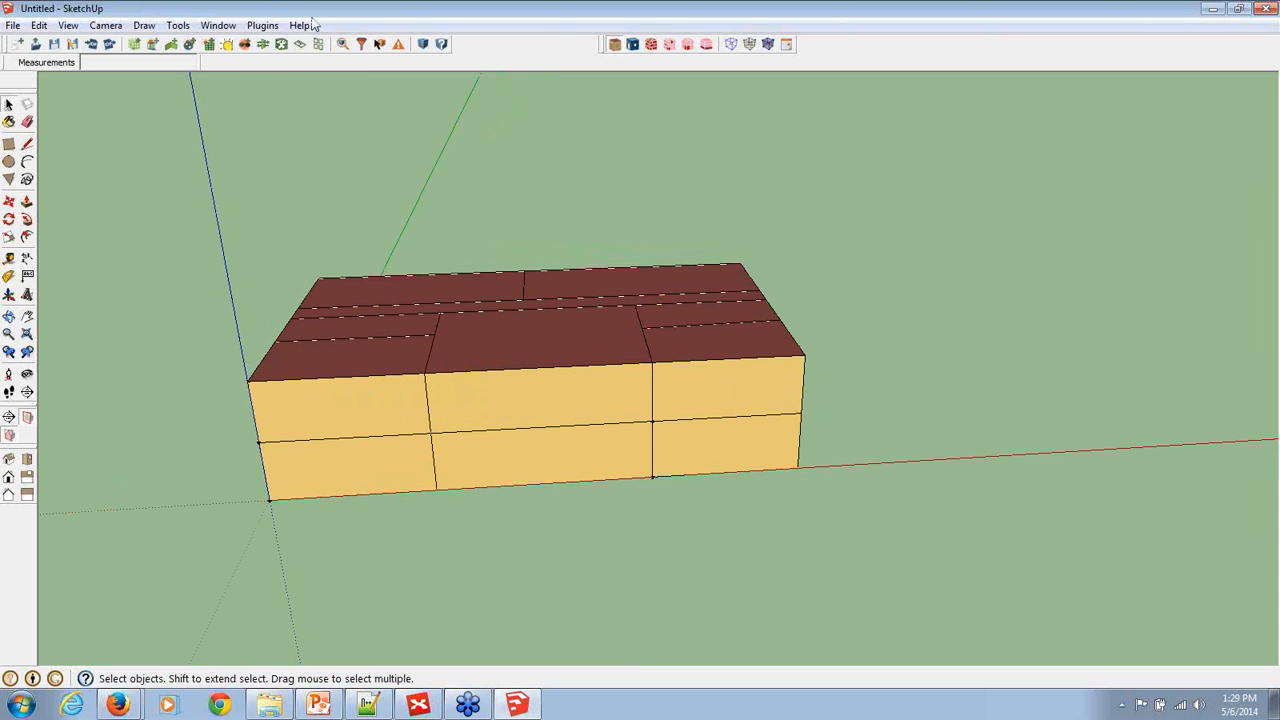
{"action": "left_click", "coordinate": [262, 45]}
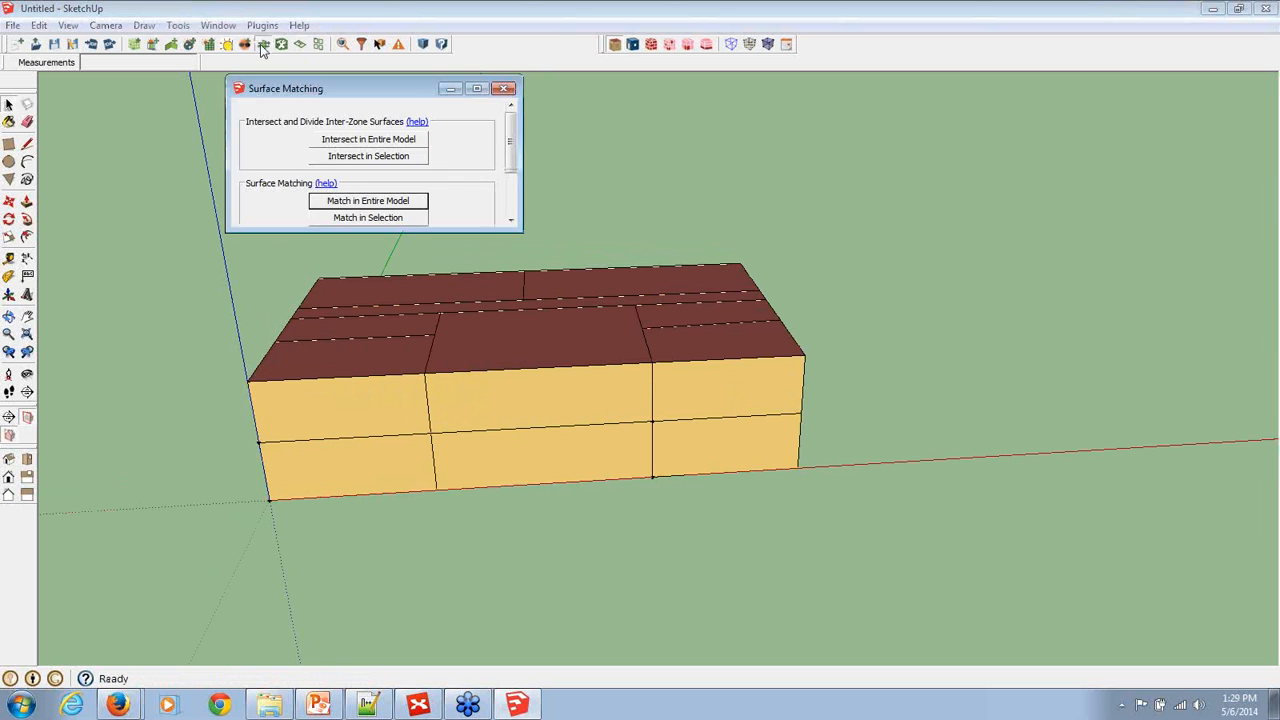
{"action": "left_click", "coordinate": [343, 143]}
{"action": "left_click", "coordinate": [425, 201]}
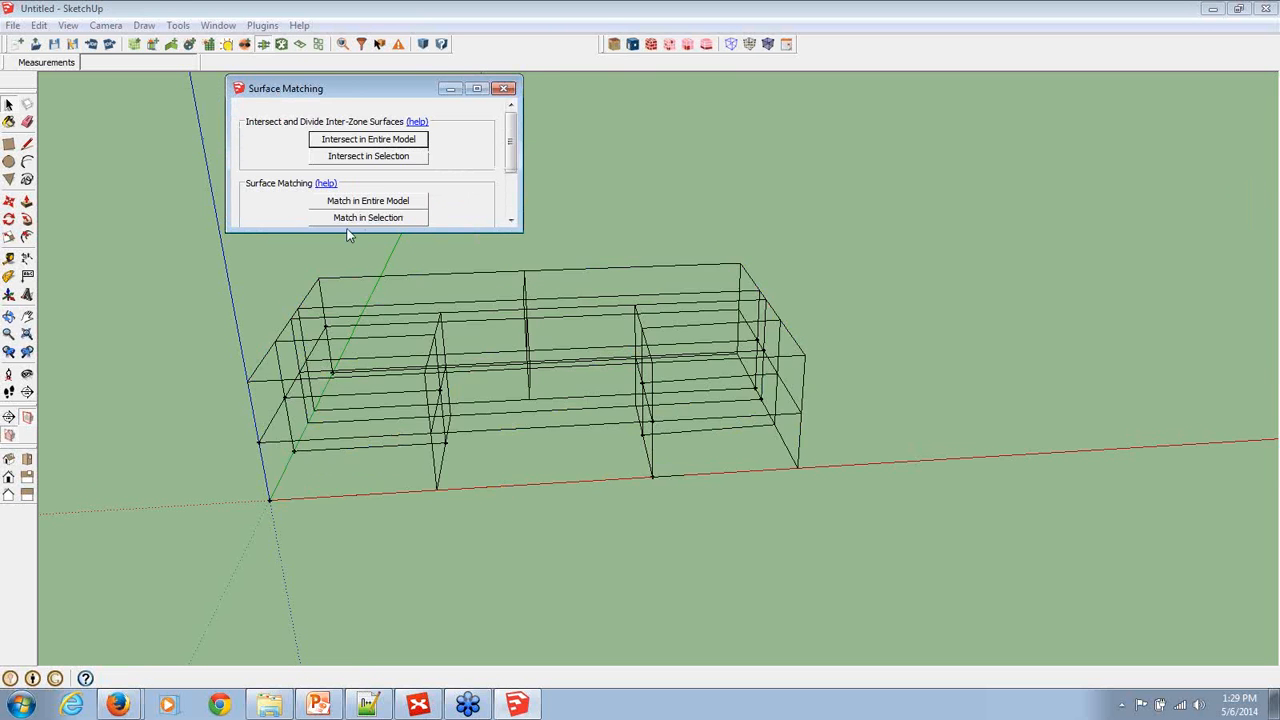
{"action": "left_click", "coordinate": [352, 202]}
{"action": "left_click", "coordinate": [418, 220]}
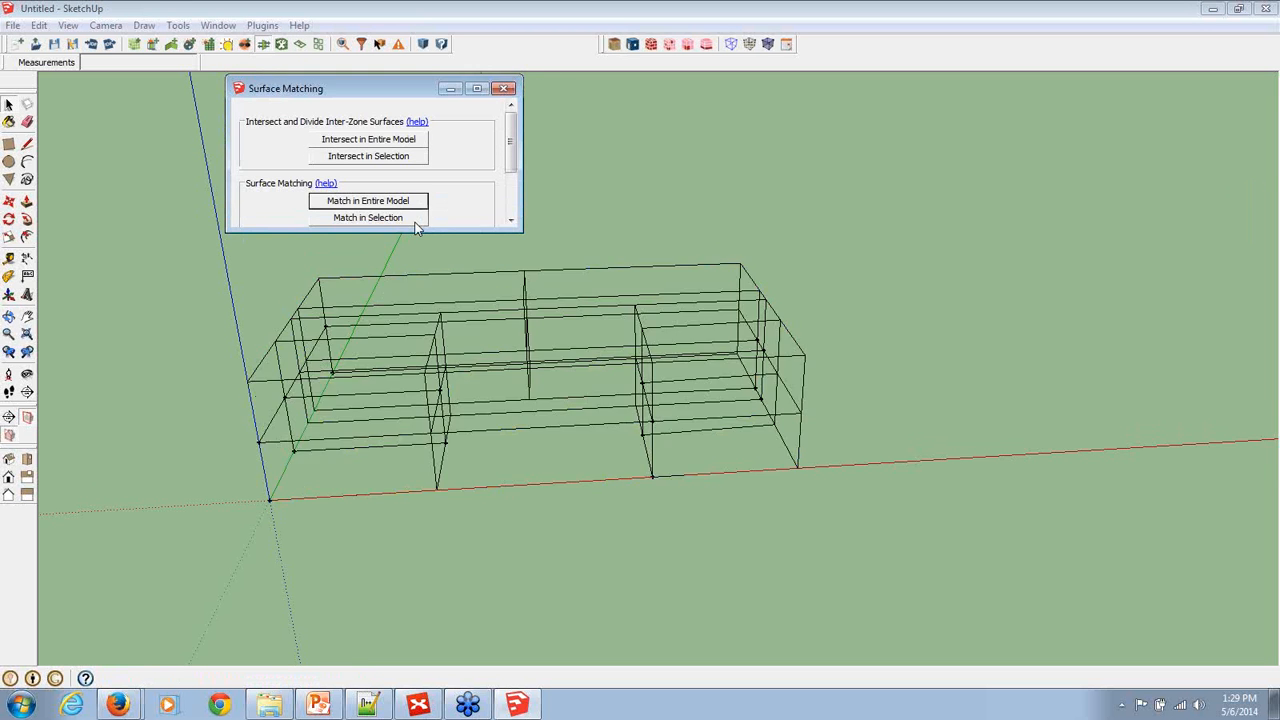
{"action": "left_click_drag", "start_coordinate": [432, 306], "coordinate": [470, 318]}
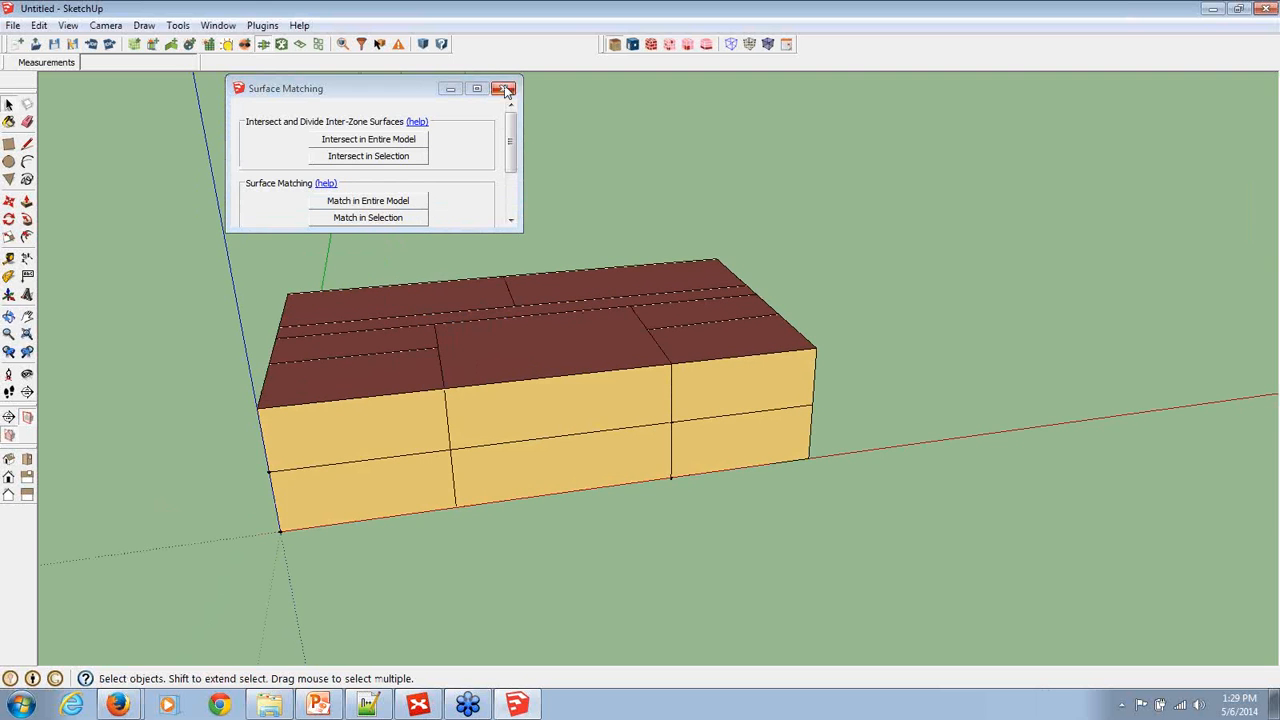
{"action": "left_click", "coordinate": [506, 90]}
Select the upper-story spaces and start the Get BCL Space Type script with the CBECS_Before-1980 standard
{"action": "left_click_drag", "start_coordinate": [440, 362], "coordinate": [391, 277]}
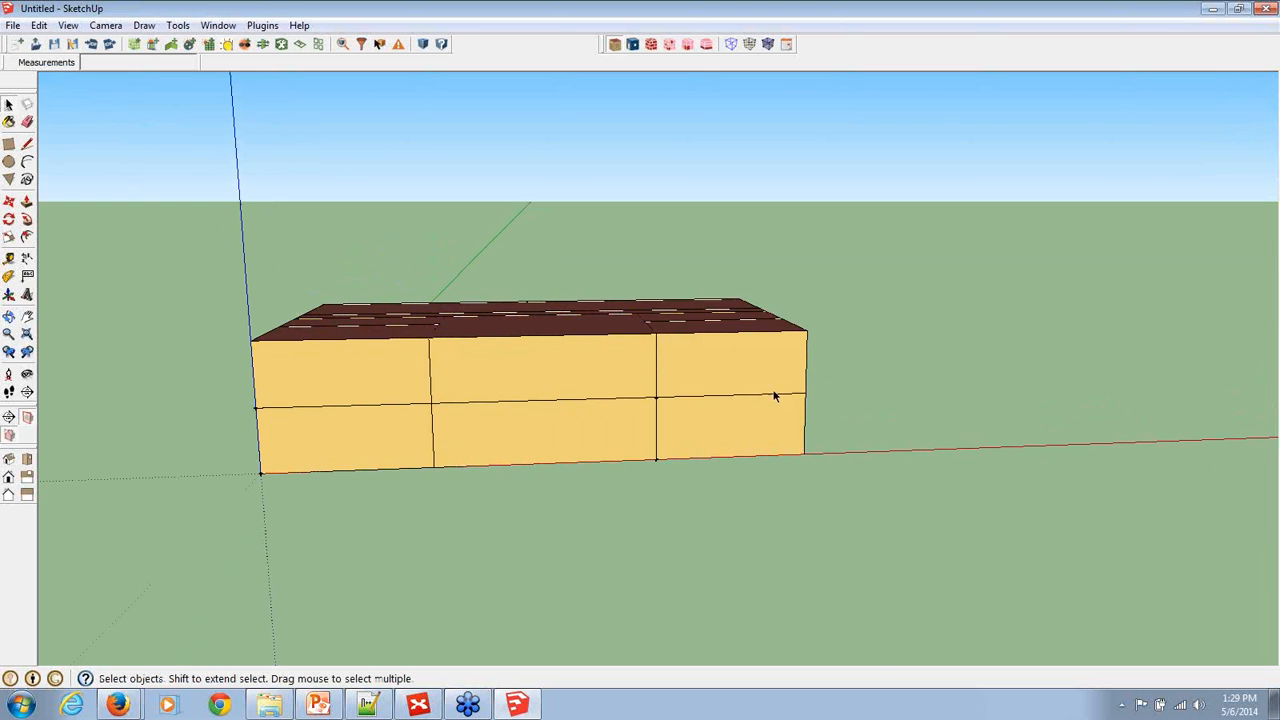
{"action": "left_click_drag", "start_coordinate": [834, 366], "coordinate": [190, 282]}
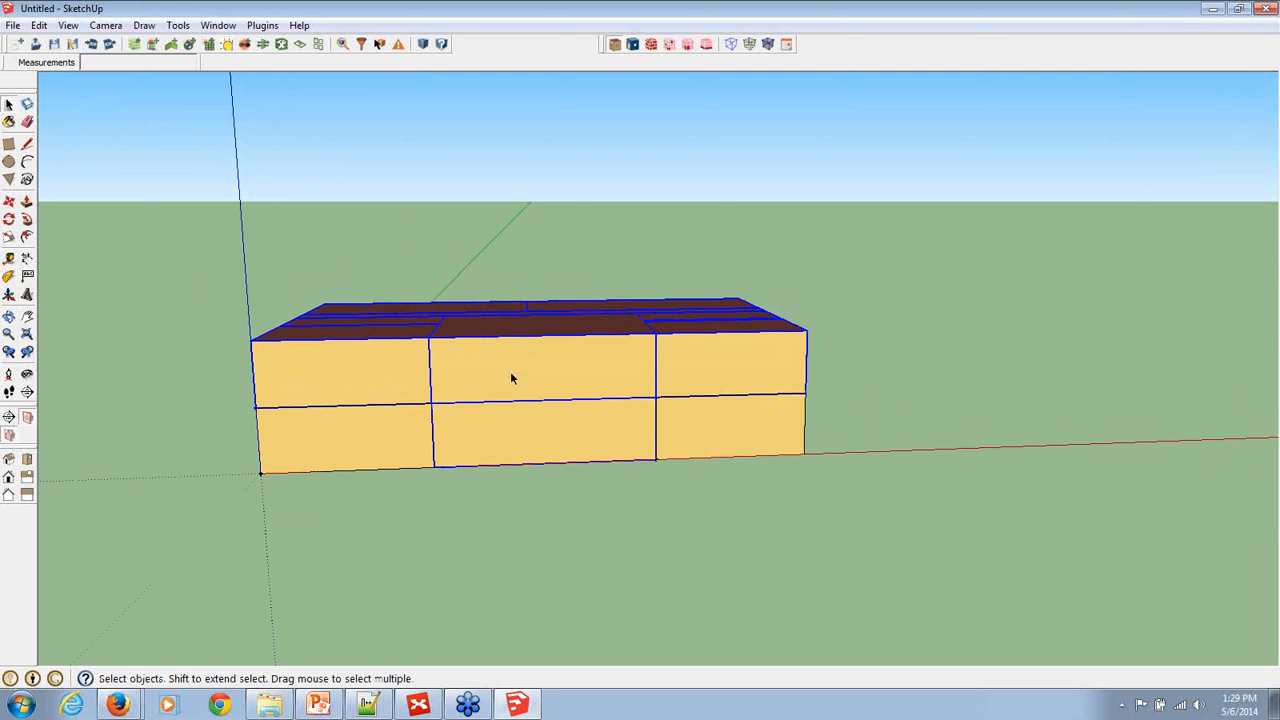
{"action": "left_click_drag", "start_coordinate": [428, 428], "coordinate": [470, 430]}
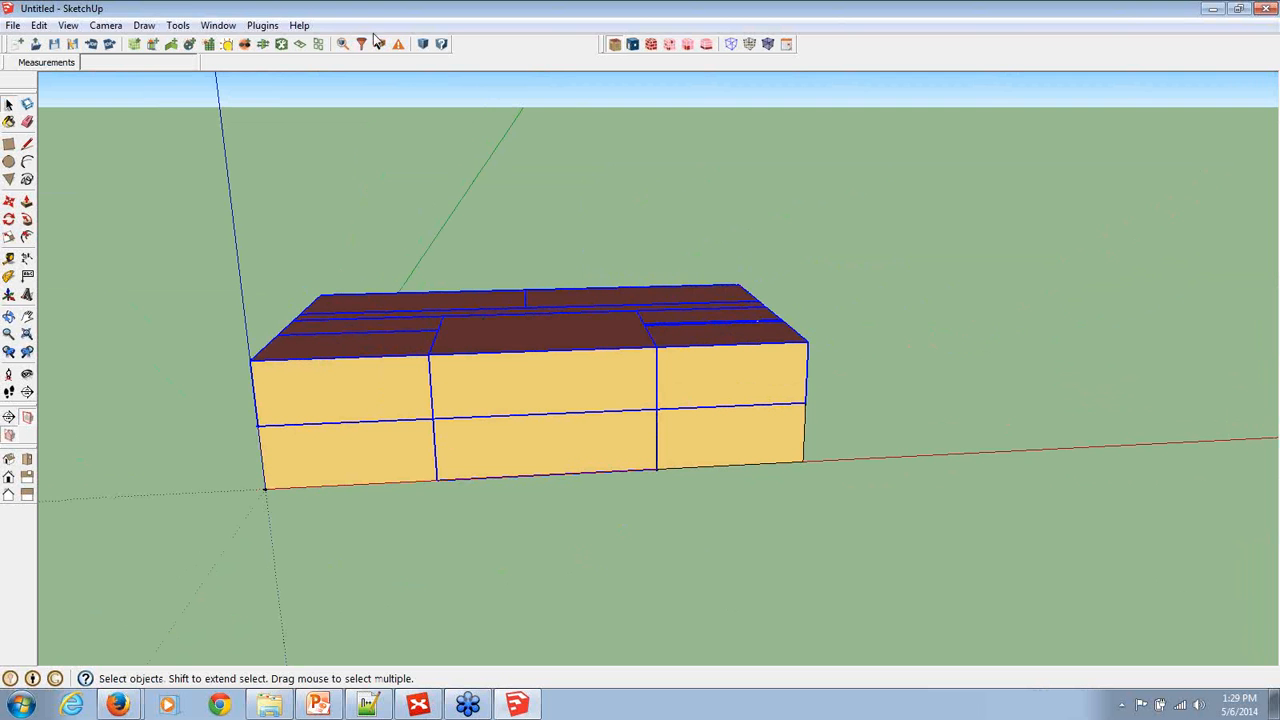
{"action": "left_click", "coordinate": [270, 26]}
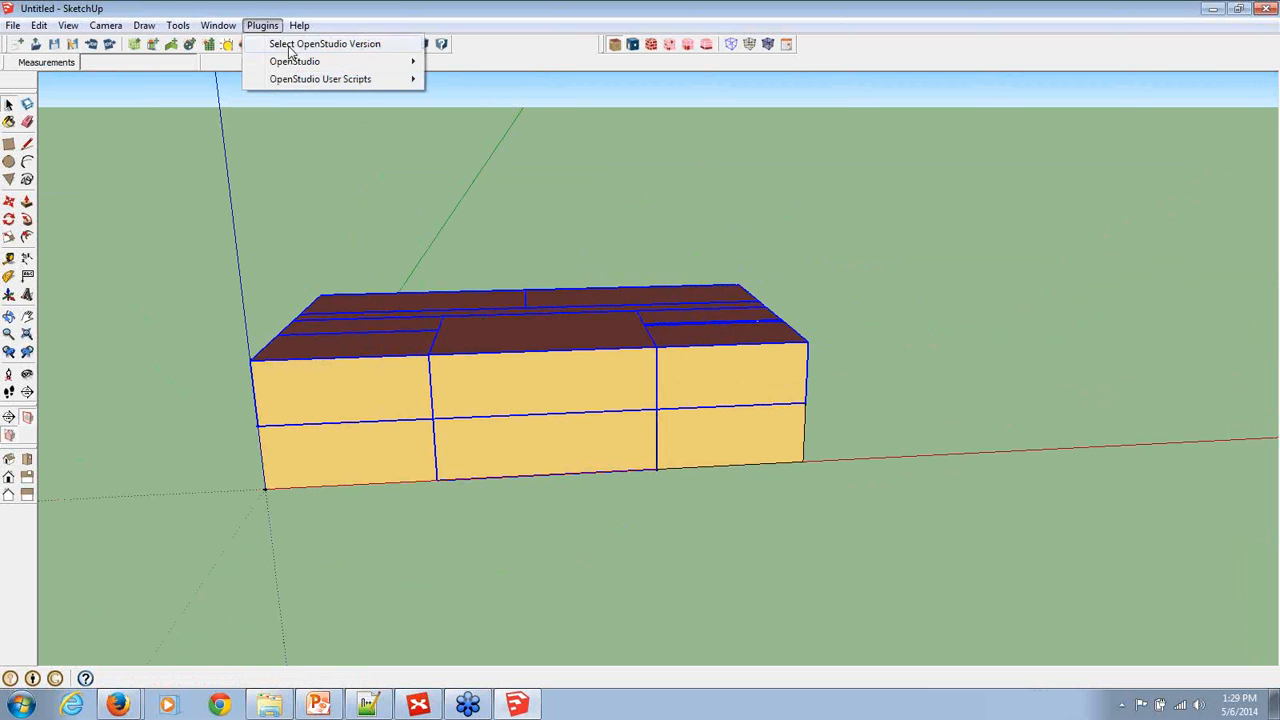
{"action": "mouse_move", "coordinate": [306, 62]}
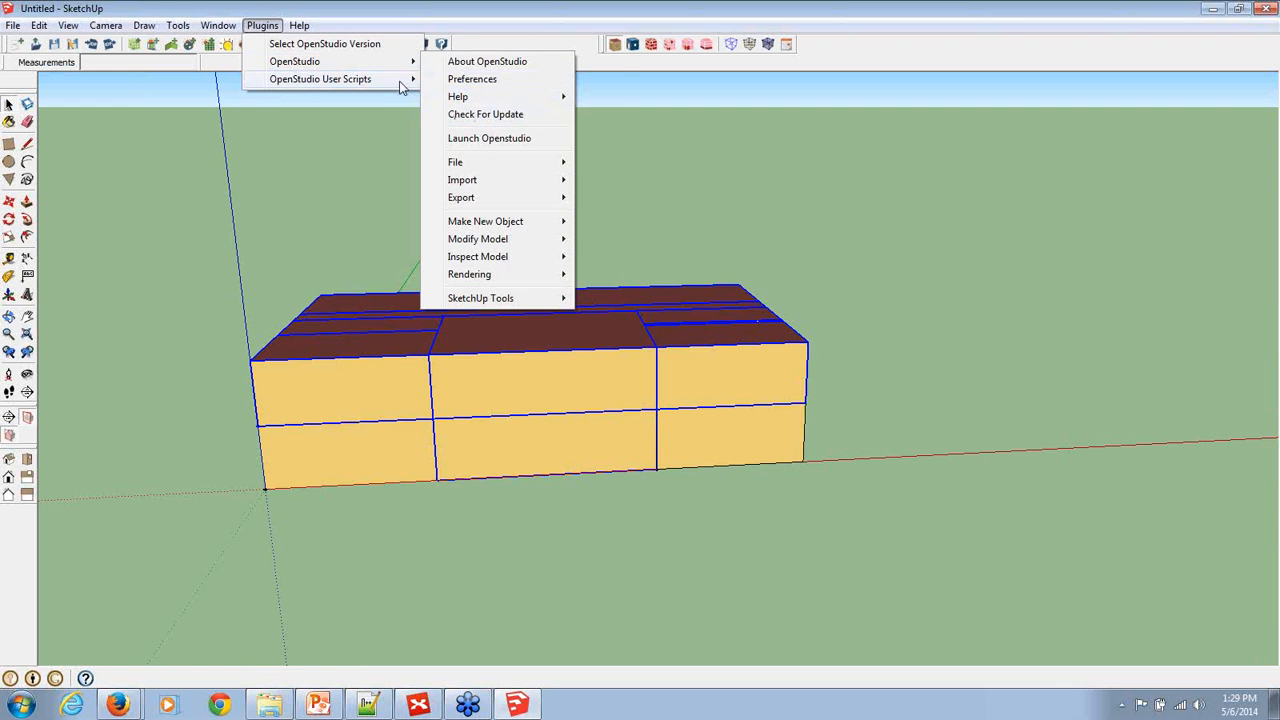
{"action": "mouse_move", "coordinate": [401, 82]}
{"action": "mouse_move", "coordinate": [539, 122]}
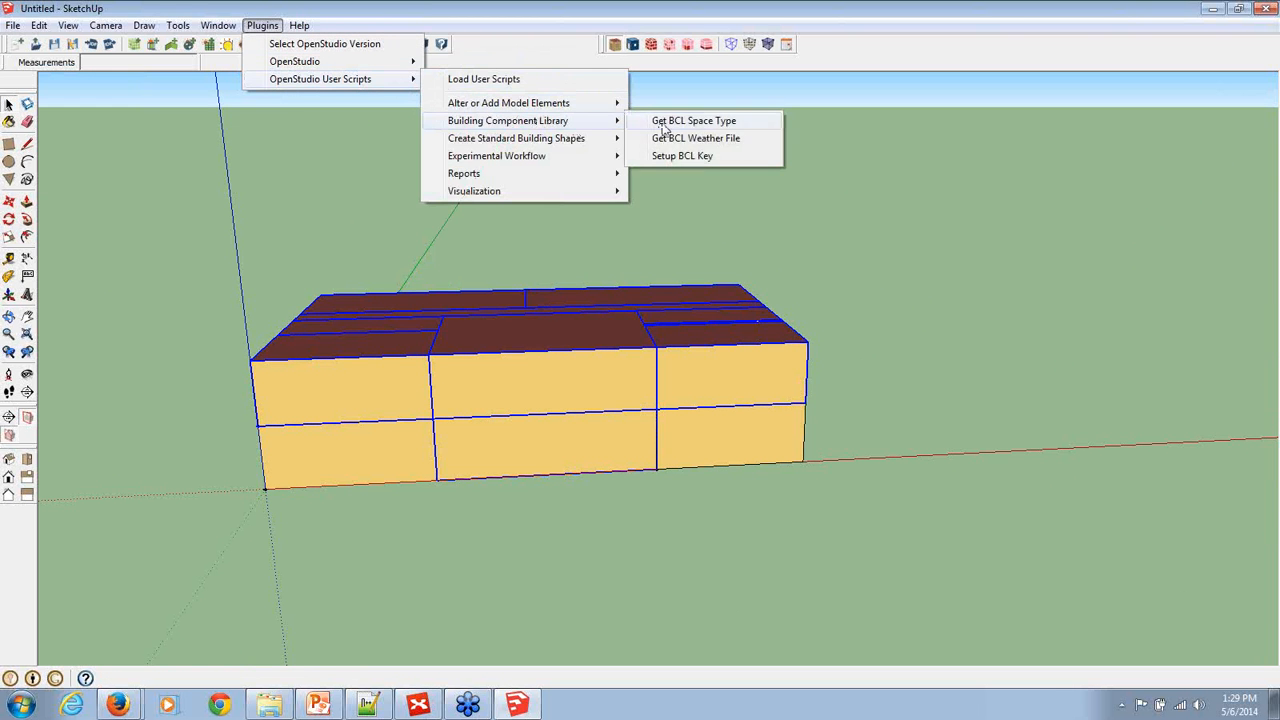
{"action": "left_click", "coordinate": [663, 122]}
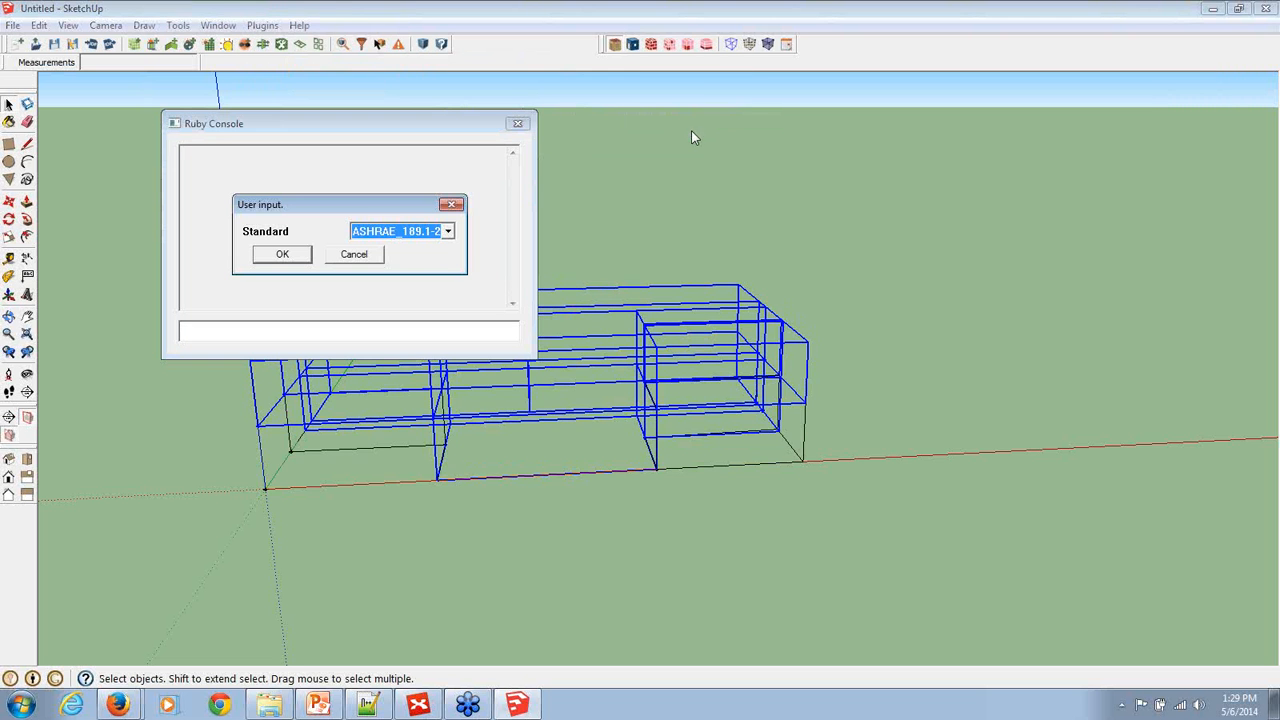
{"action": "left_click", "coordinate": [447, 231]}
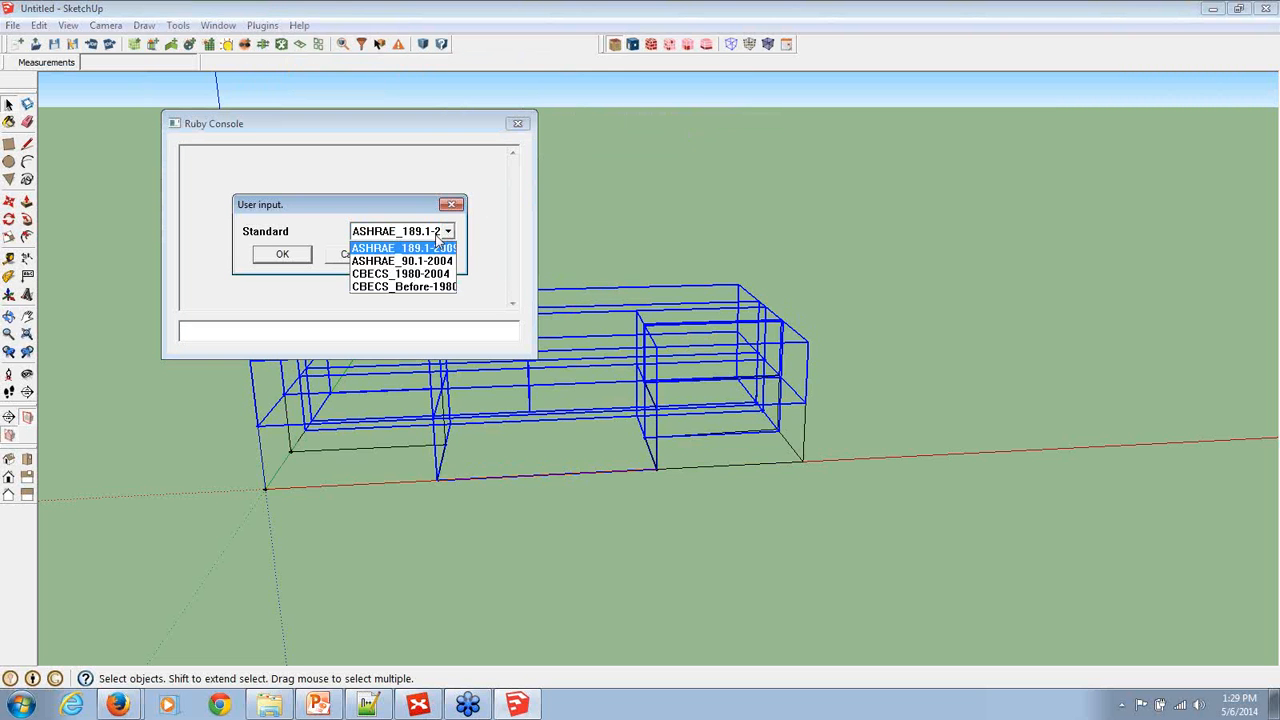
{"action": "left_click", "coordinate": [400, 287]}
{"action": "left_click", "coordinate": [306, 256]}
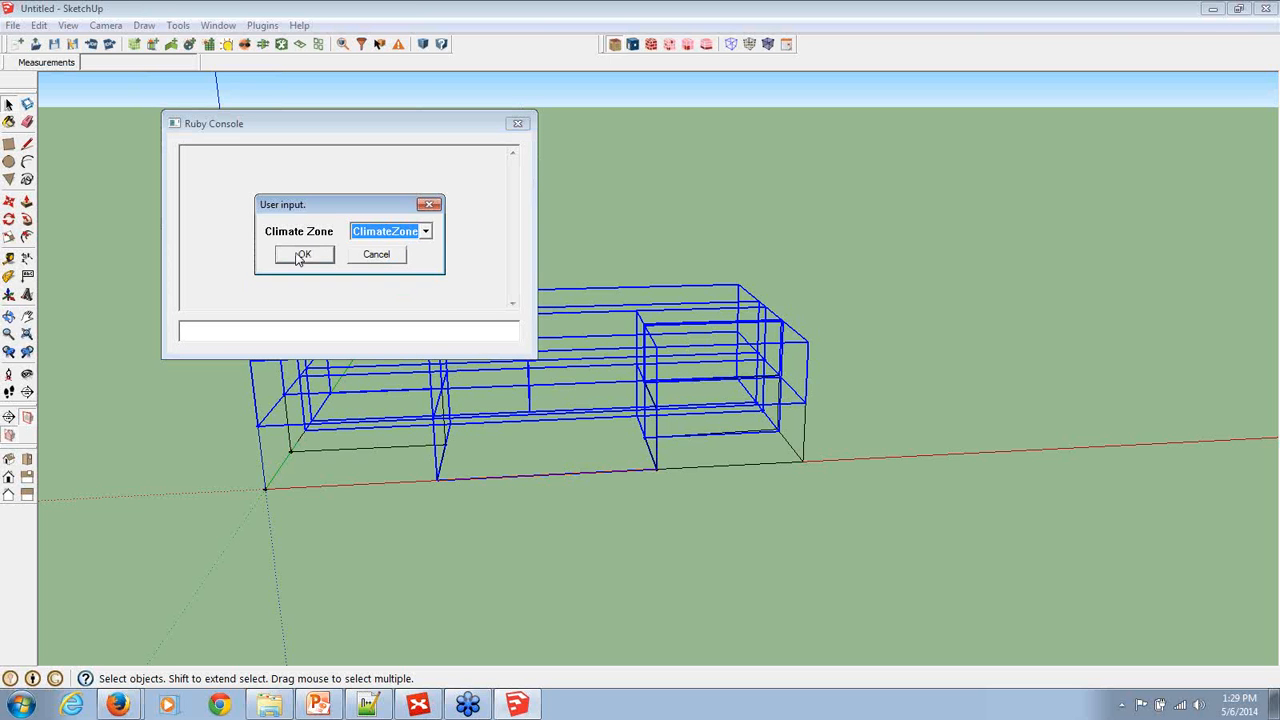
Choose a climate zone and the SecondarySchool primary space type, download the matching space types, and close the Ruby Console
{"action": "left_click", "coordinate": [425, 231]}
{"action": "left_click", "coordinate": [405, 252]}
{"action": "left_click", "coordinate": [320, 256]}
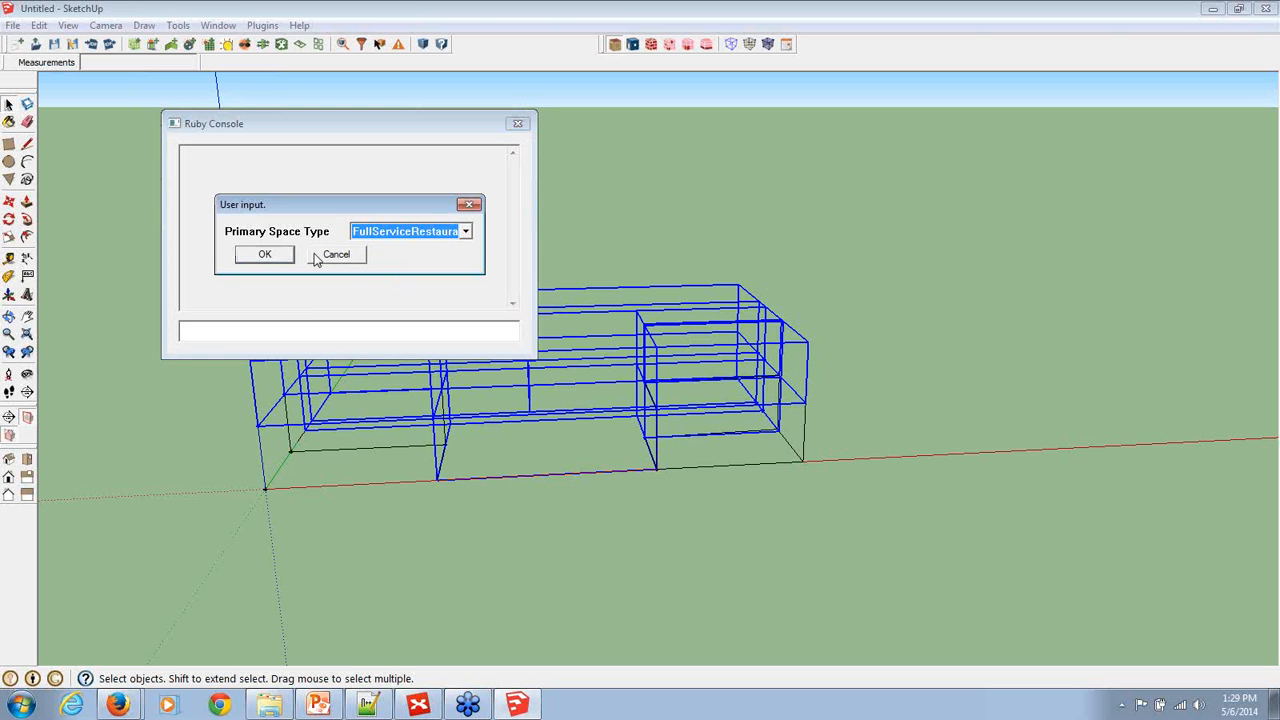
{"action": "left_click", "coordinate": [447, 231]}
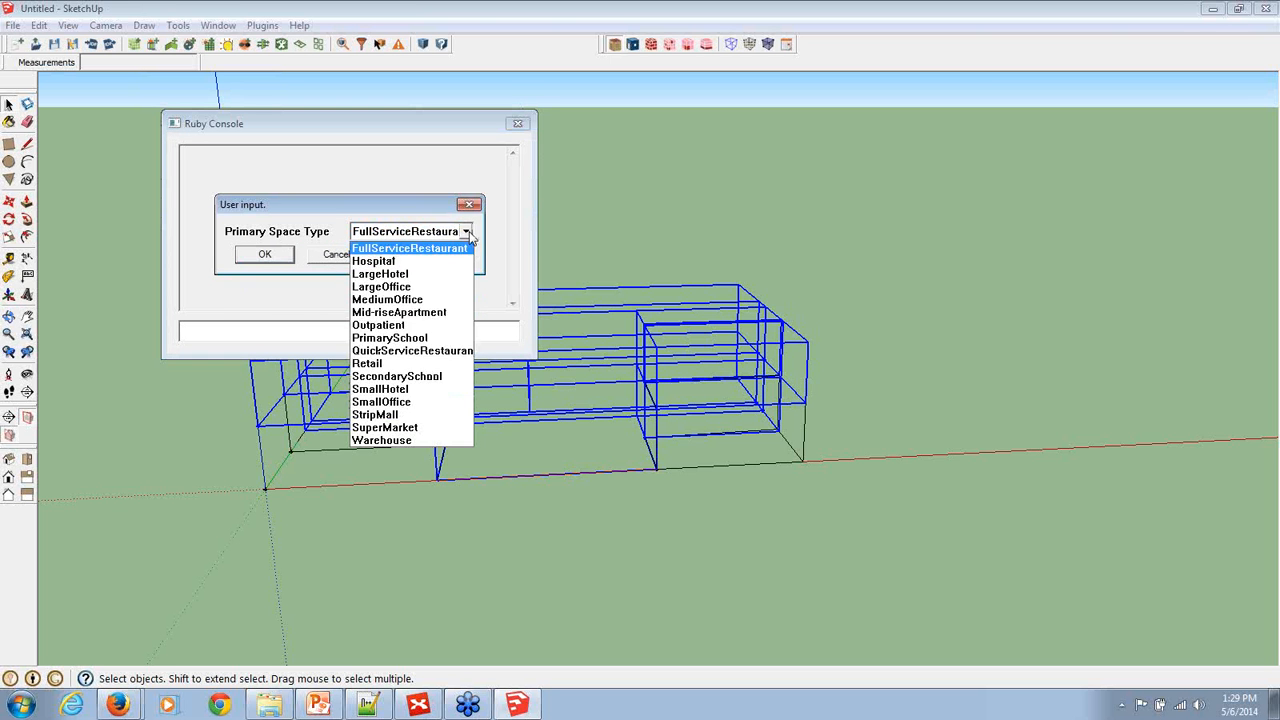
{"action": "left_click", "coordinate": [418, 381]}
{"action": "left_click", "coordinate": [264, 254]}
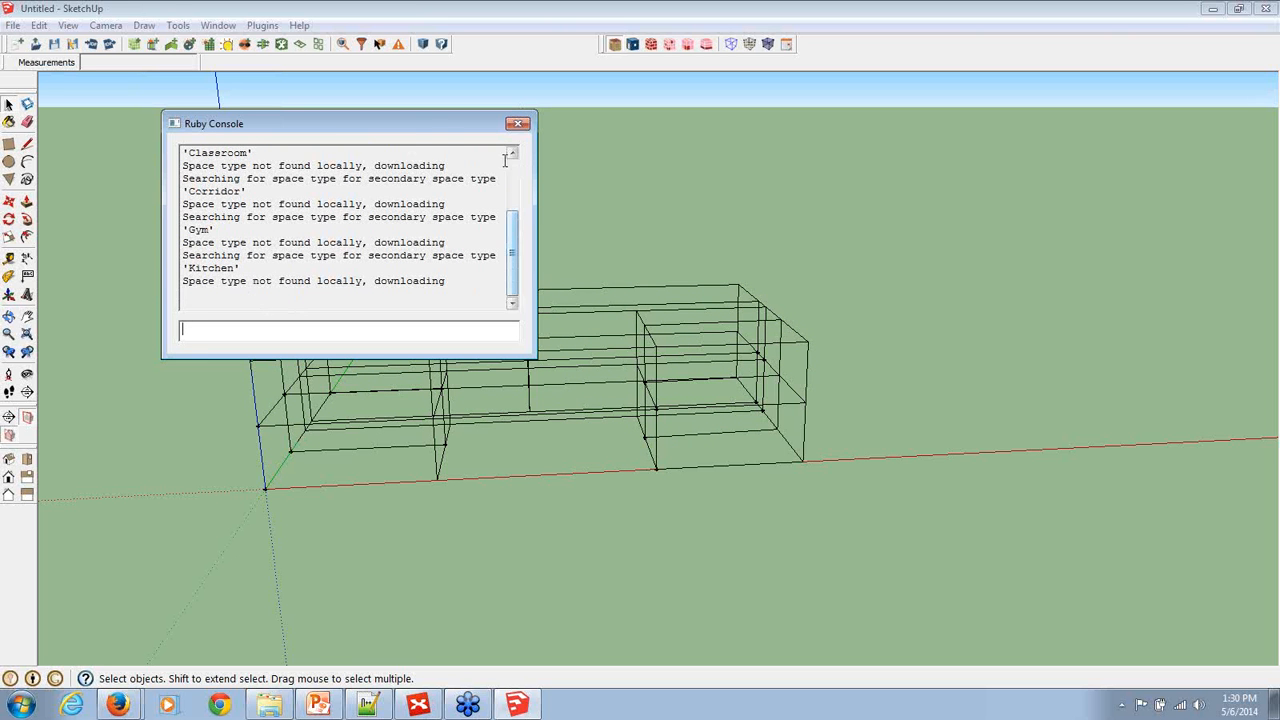
{"action": "left_click_drag", "start_coordinate": [421, 122], "coordinate": [386, 101]}
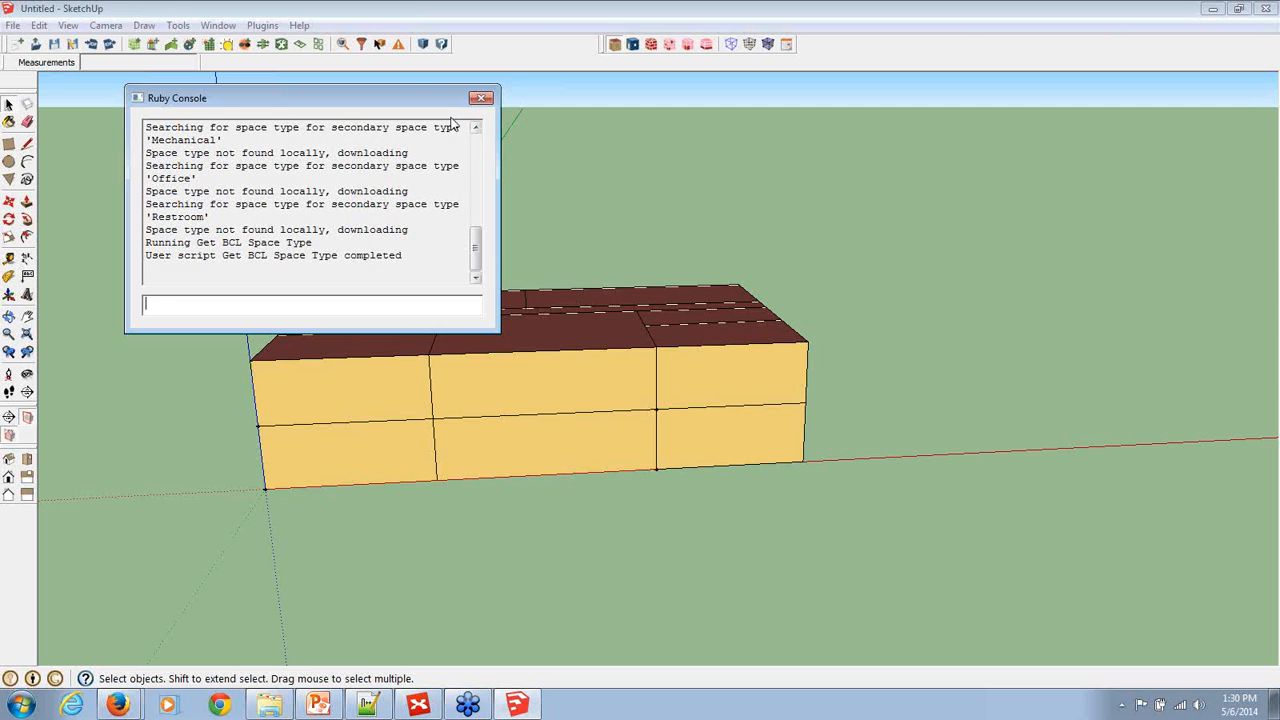
{"action": "left_click", "coordinate": [483, 97]}
Select all upper-story spaces and set their space type to CBECS_Before-1980 ClimateZone 1-8 SecondarySchool Classroom
{"action": "left_click_drag", "start_coordinate": [489, 137], "coordinate": [452, 160]}
{"action": "left_click_drag", "start_coordinate": [879, 335], "coordinate": [756, 314]}
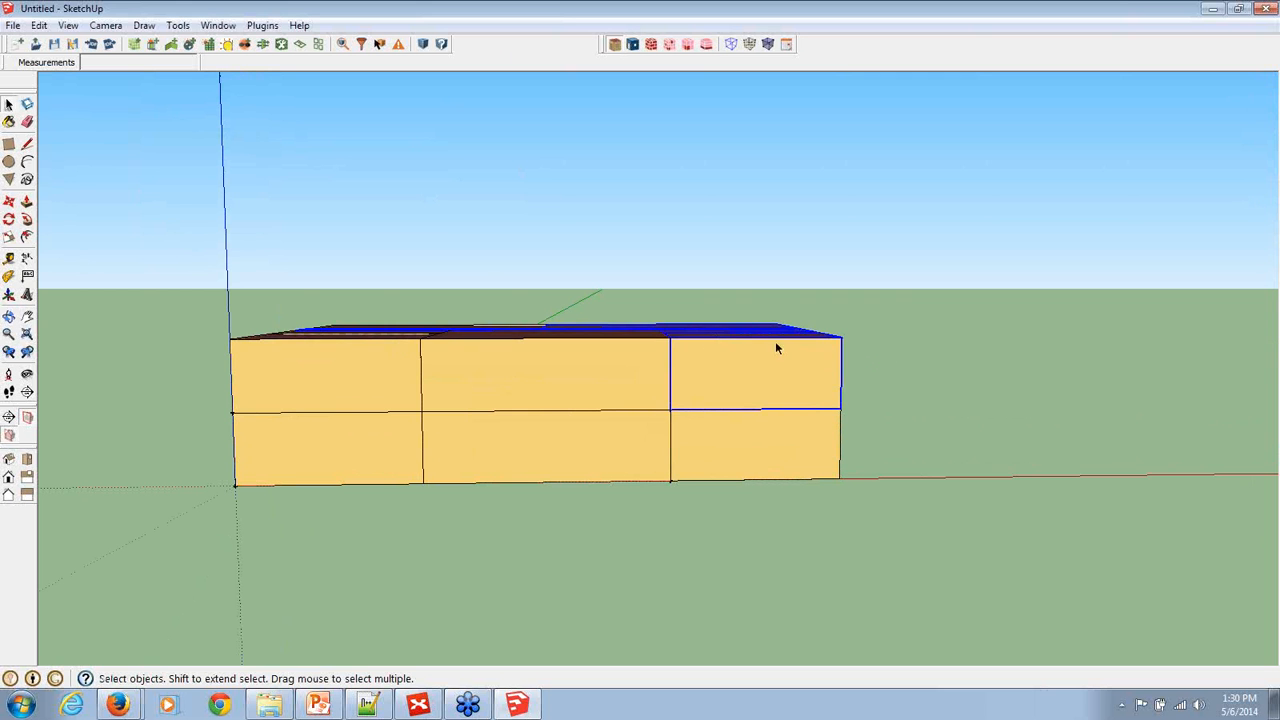
{"action": "left_click_drag", "start_coordinate": [848, 352], "coordinate": [217, 267]}
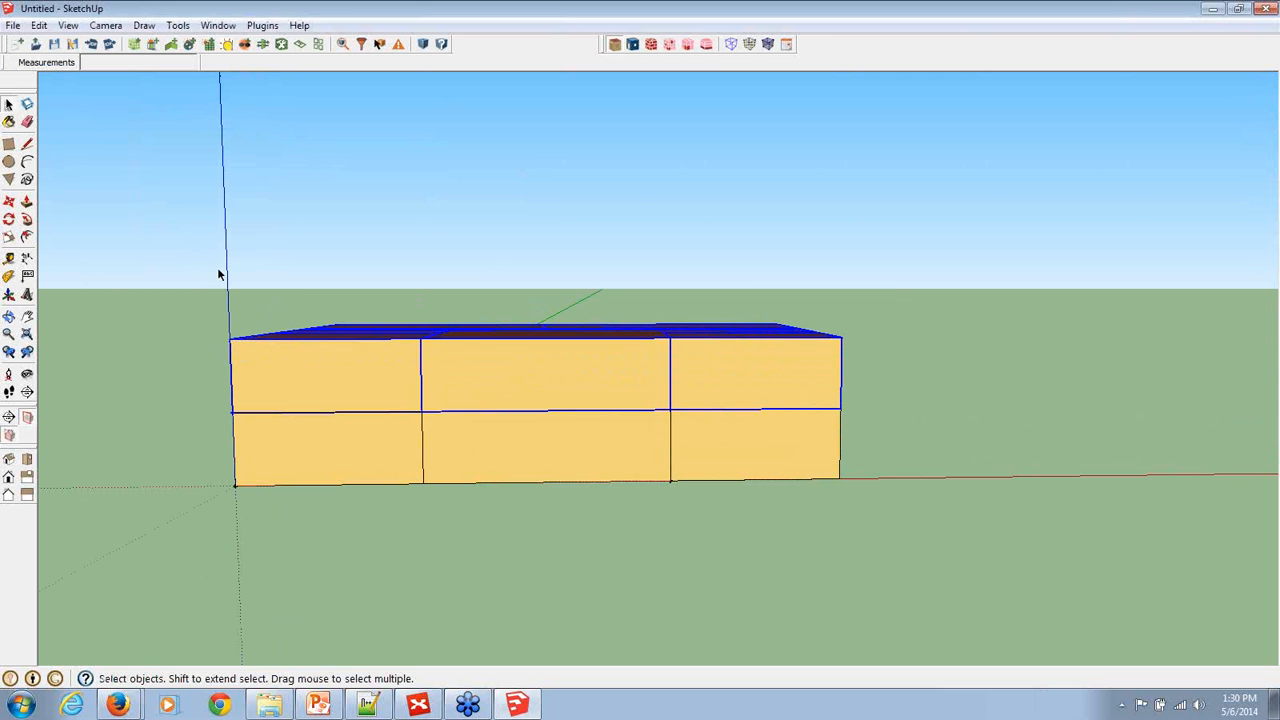
{"action": "left_click", "coordinate": [282, 45]}
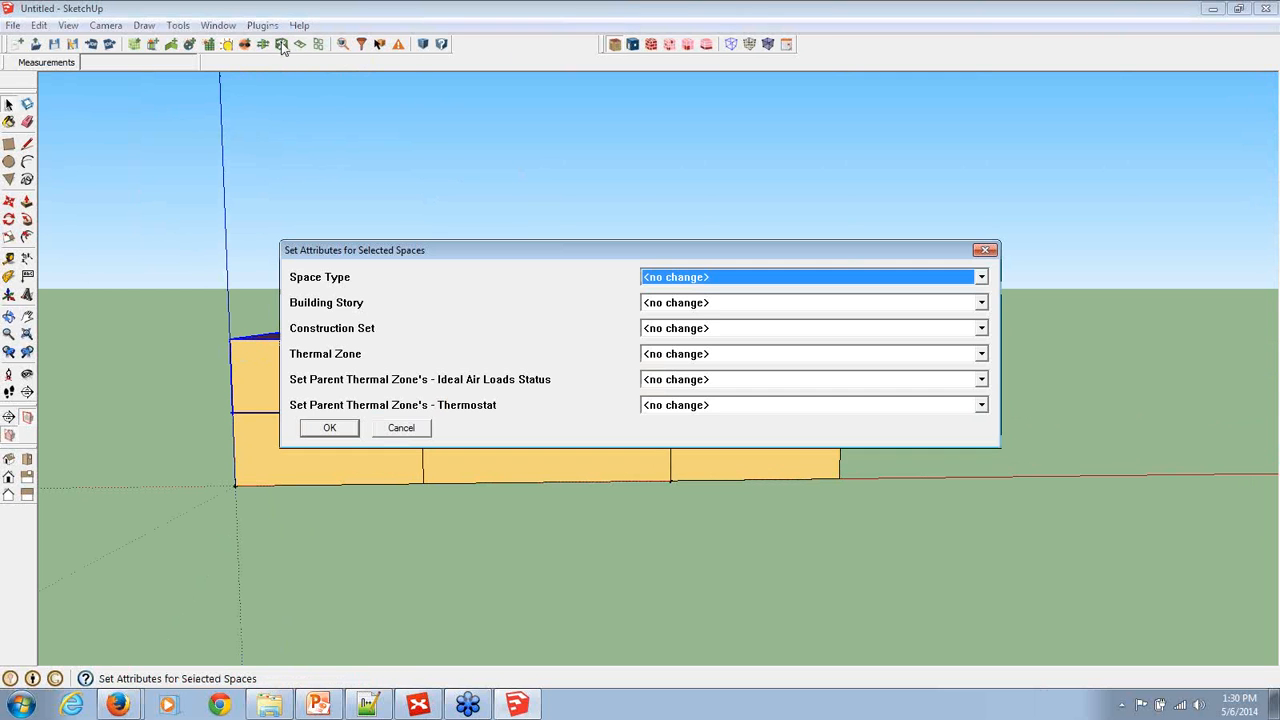
{"action": "left_click", "coordinate": [710, 280]}
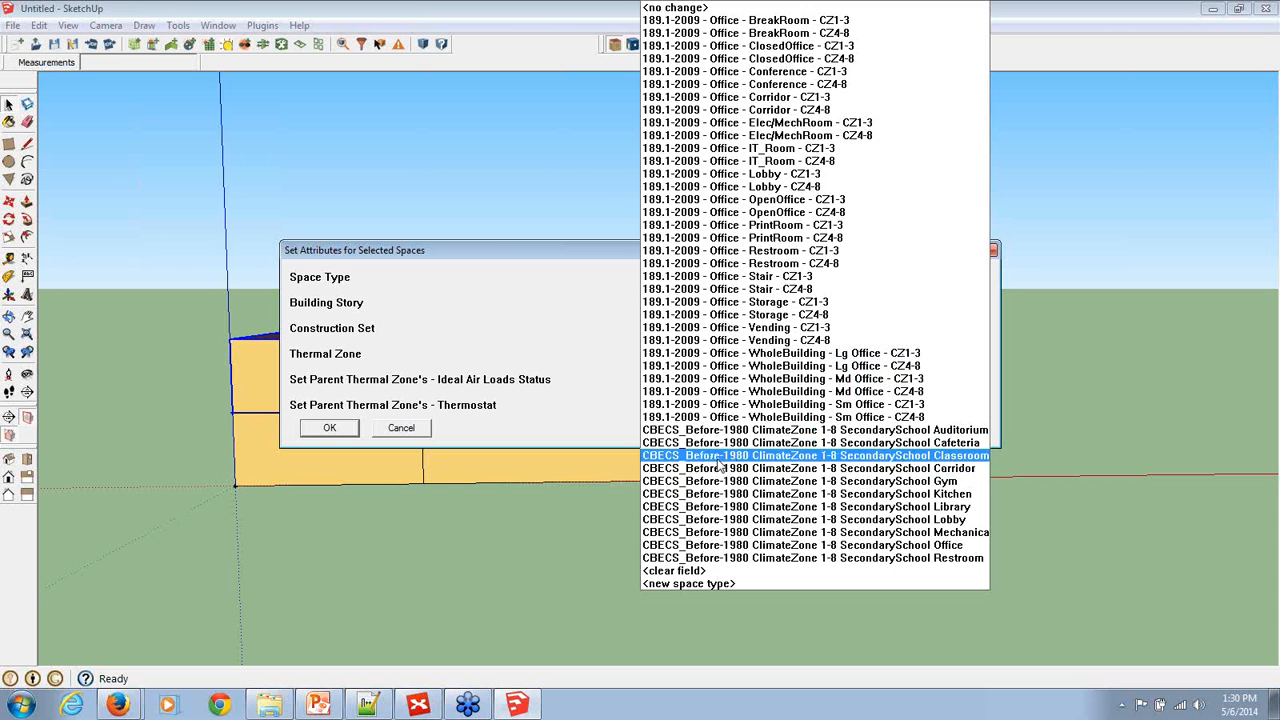
{"action": "left_click", "coordinate": [720, 456]}
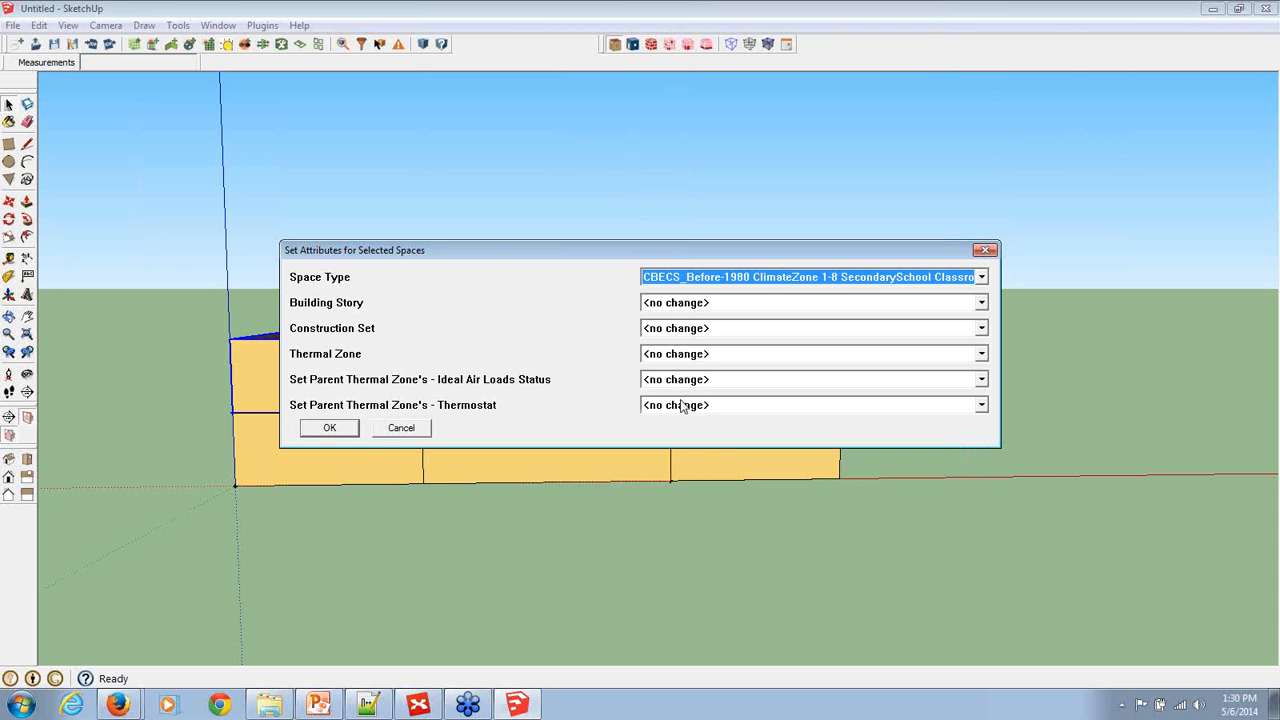
{"action": "left_click", "coordinate": [333, 430]}
Select all ground-floor spaces and set their space type to CBECS_Before-1980 ClimateZone 1-8 SecondarySchool Classroom
{"action": "left_click_drag", "start_coordinate": [745, 440], "coordinate": [162, 417]}
{"action": "left_click", "coordinate": [368, 432]}
{"action": "left_click_drag", "start_coordinate": [908, 443], "coordinate": [171, 410]}
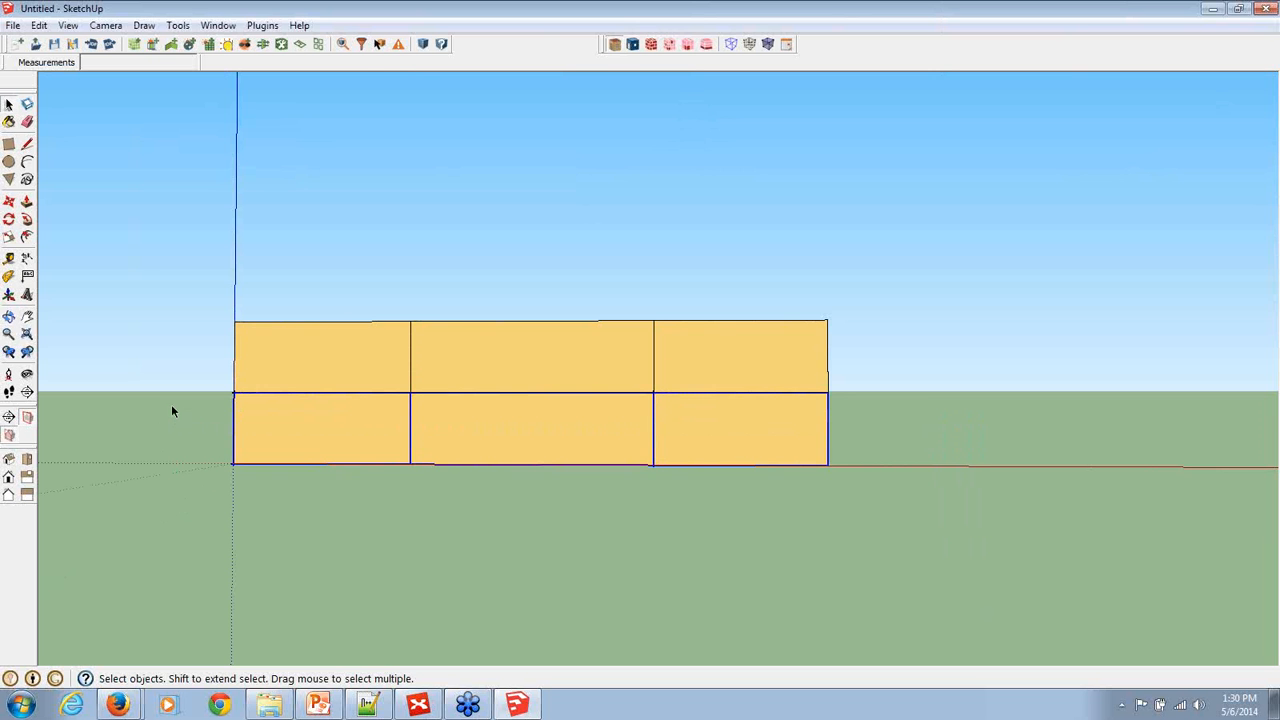
{"action": "left_click", "coordinate": [264, 44]}
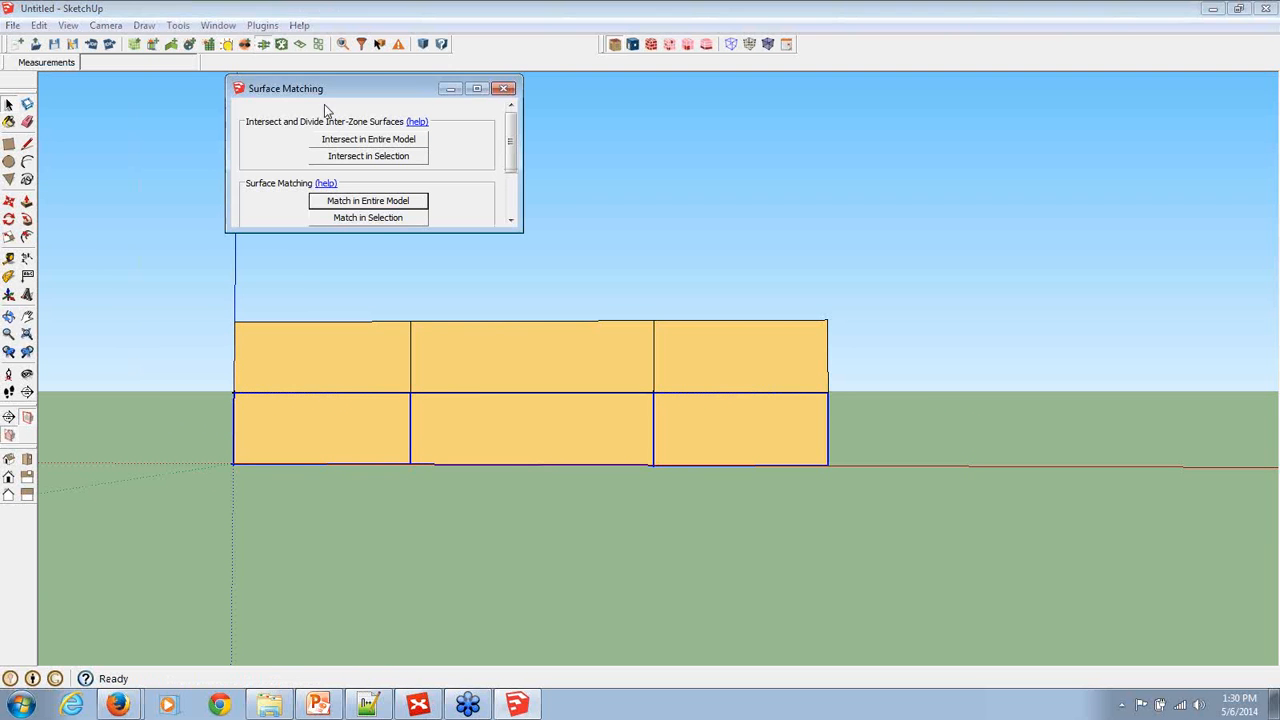
{"action": "left_click", "coordinate": [504, 88]}
{"action": "left_click", "coordinate": [281, 43]}
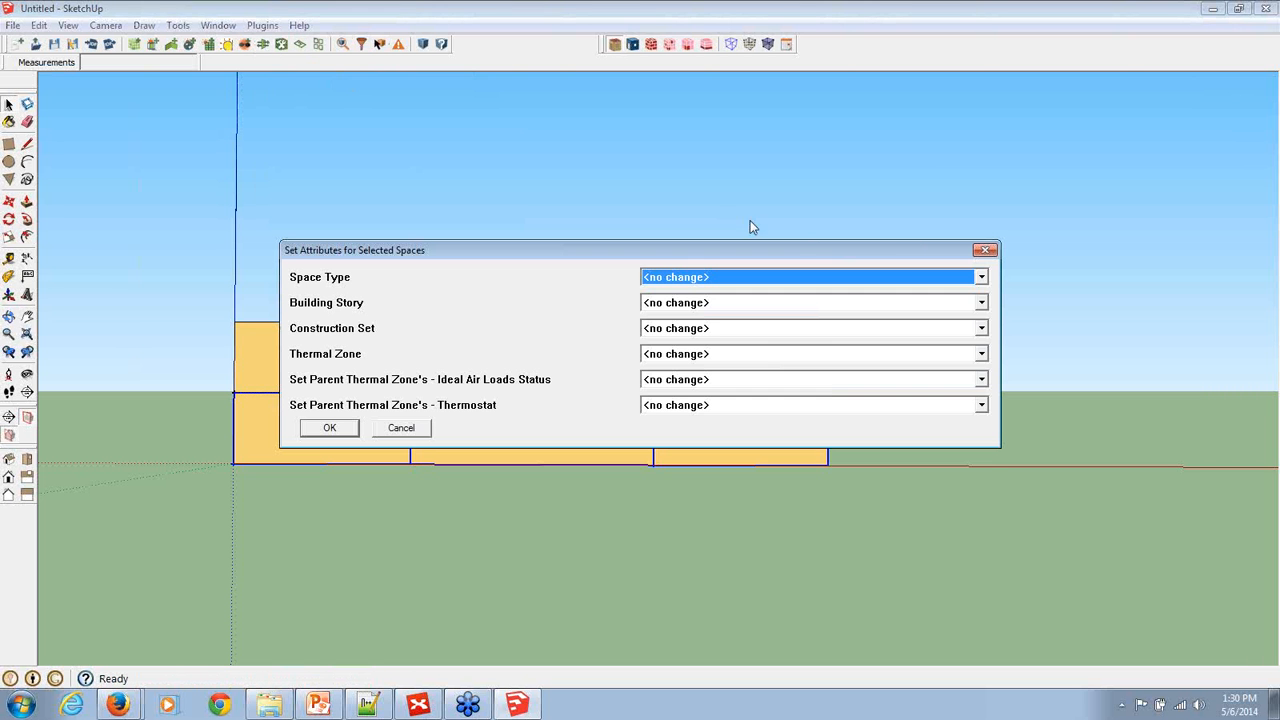
{"action": "left_click", "coordinate": [982, 279]}
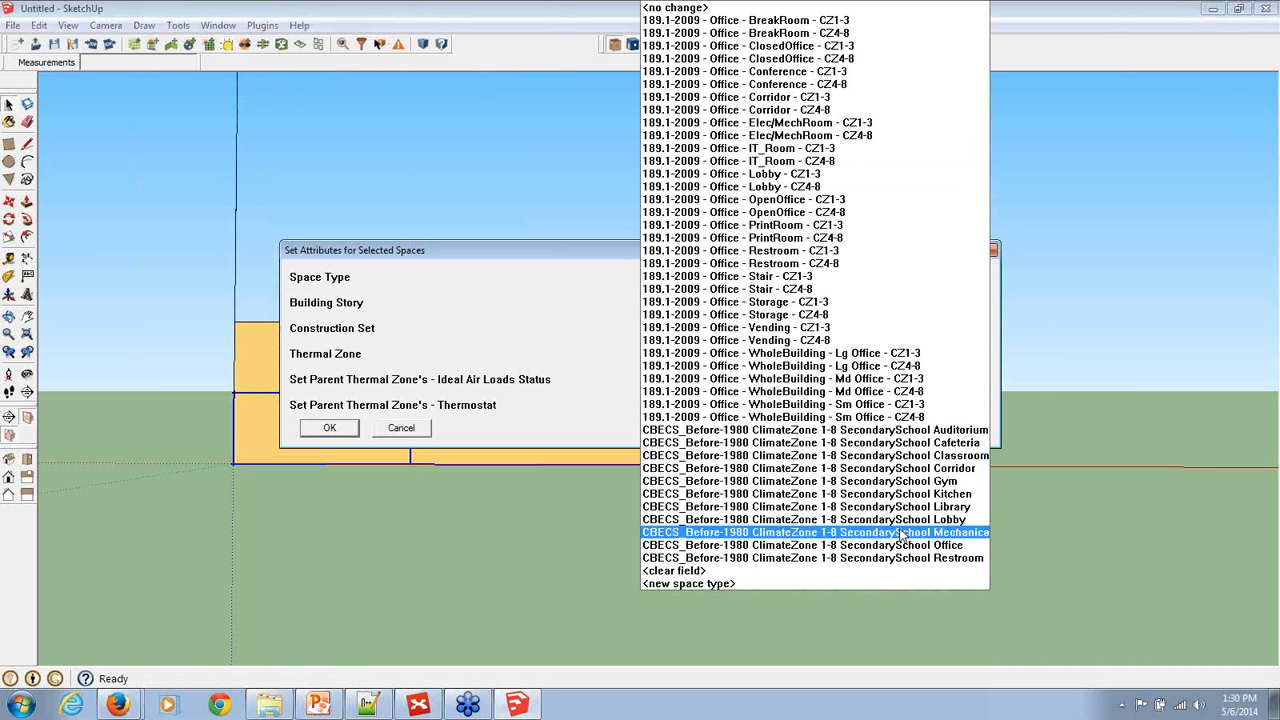
{"action": "left_click", "coordinate": [880, 457]}
{"action": "left_click", "coordinate": [326, 428]}
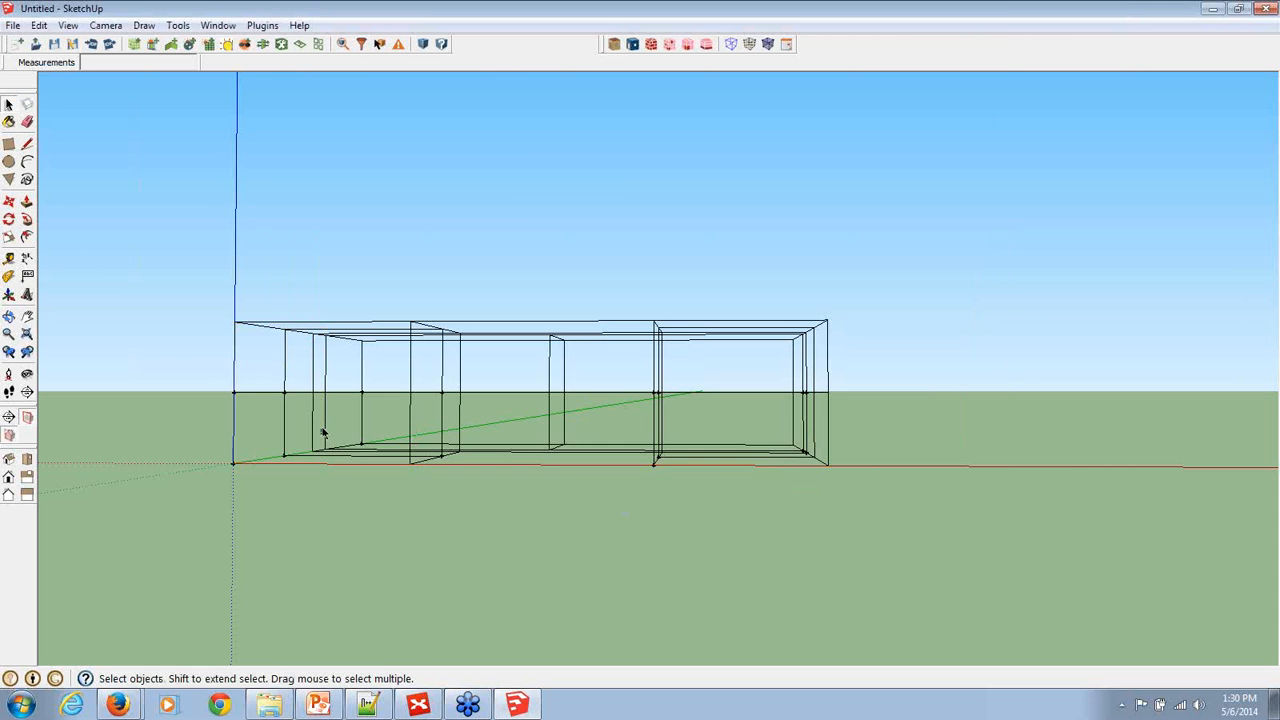
Set the ground-floor corner space at the origin to the CBECS_Before-1980 ClimateZone 1-8 SecondarySchool Cafeteria space type
{"action": "left_click_drag", "start_coordinate": [434, 429], "coordinate": [588, 567]}
{"action": "left_click", "coordinate": [517, 520]}
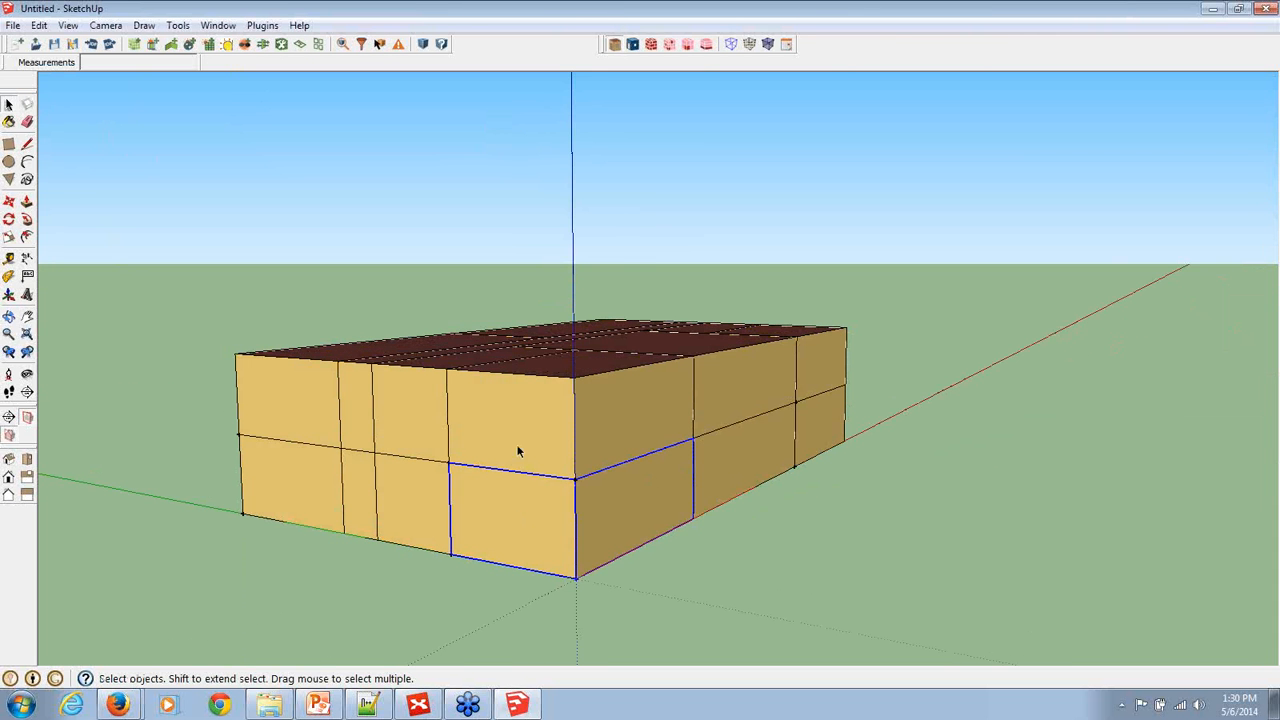
{"action": "left_click", "coordinate": [283, 45]}
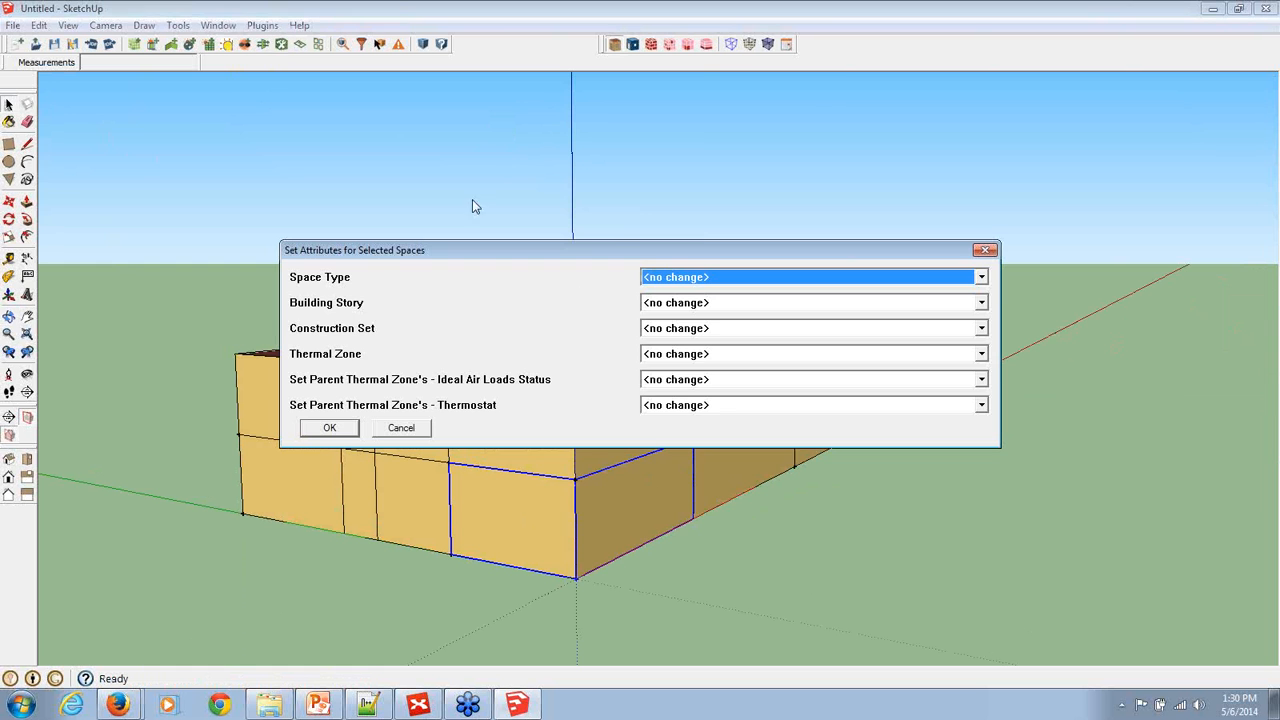
{"action": "double_click", "coordinate": [672, 279]}
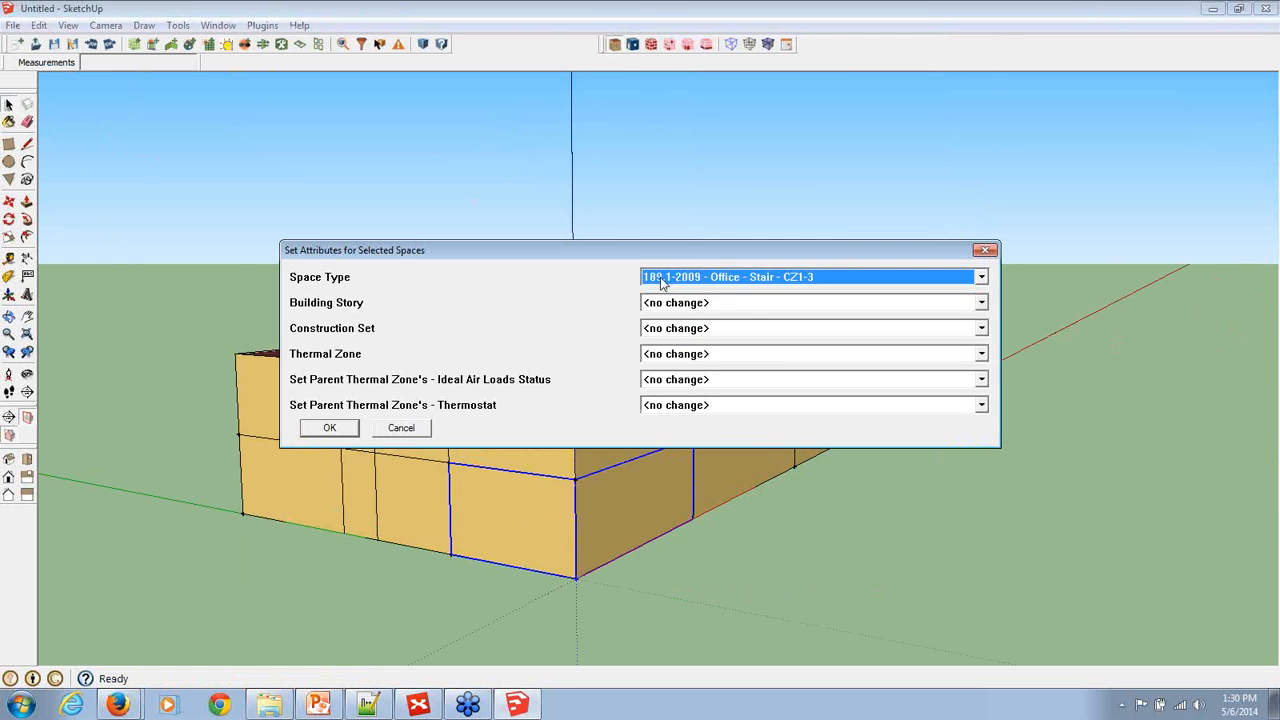
{"action": "left_click", "coordinate": [664, 280]}
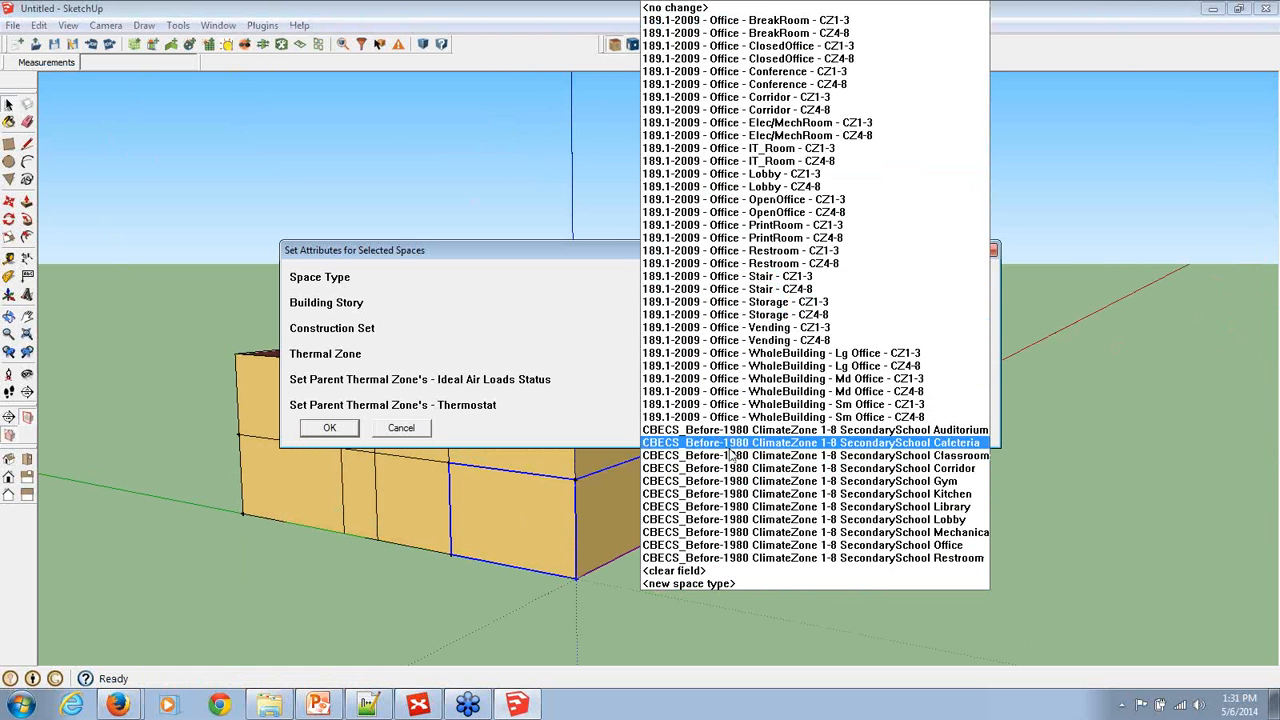
{"action": "left_click", "coordinate": [733, 443]}
{"action": "left_click", "coordinate": [326, 428]}
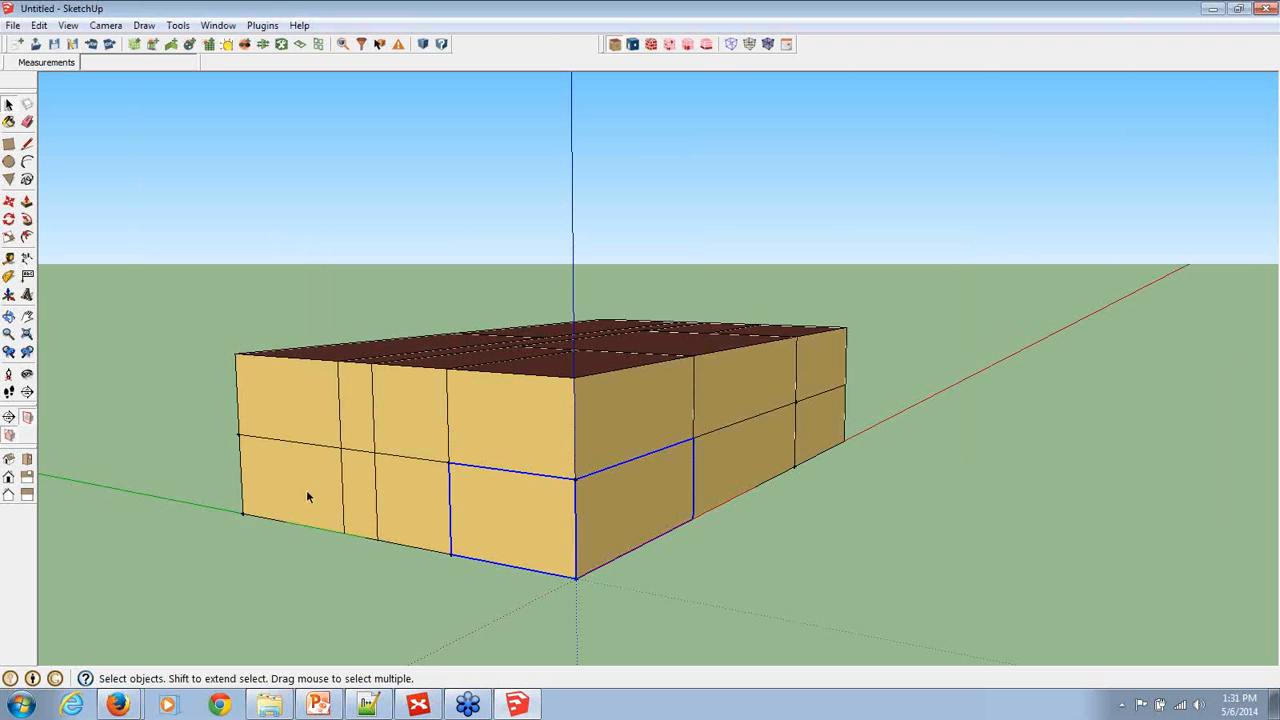
Set the ground-floor corner space at the green-axis end to the CBECS_Before-1980 ClimateZone 1-8 SecondarySchool Office space type
{"action": "left_click", "coordinate": [298, 493]}
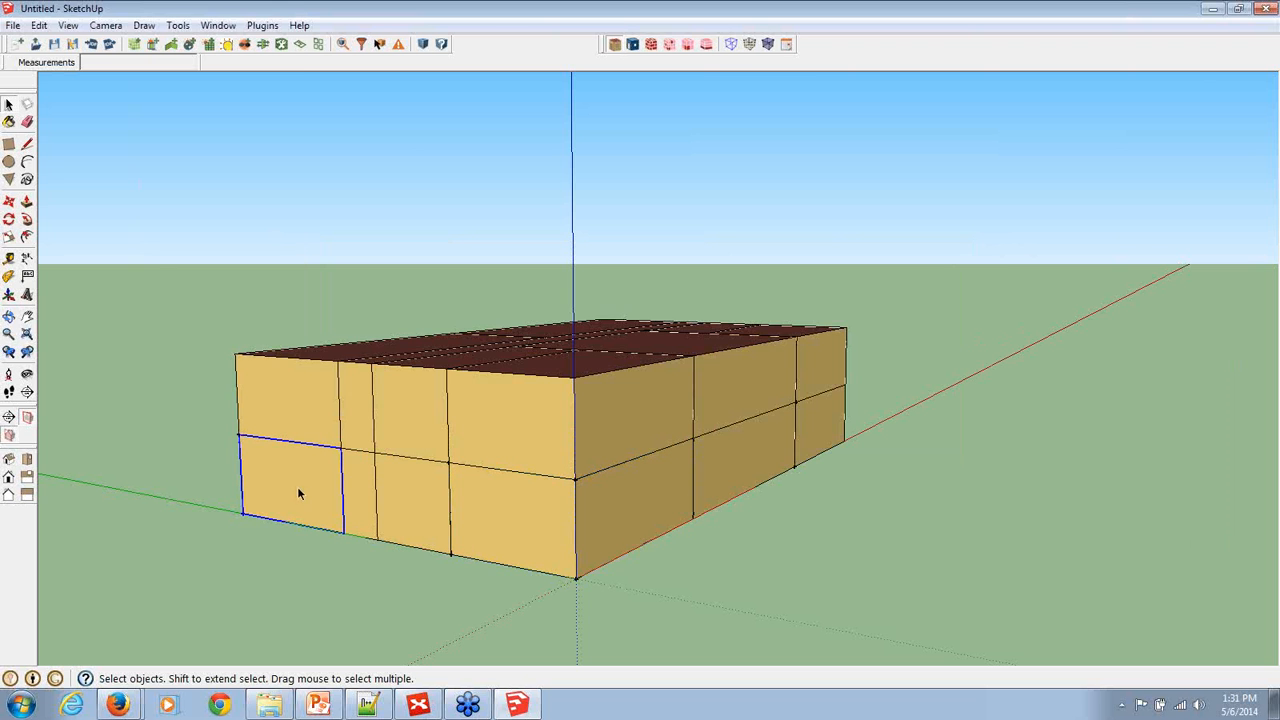
{"action": "left_click", "coordinate": [343, 45]}
{"action": "left_click", "coordinate": [287, 16]}
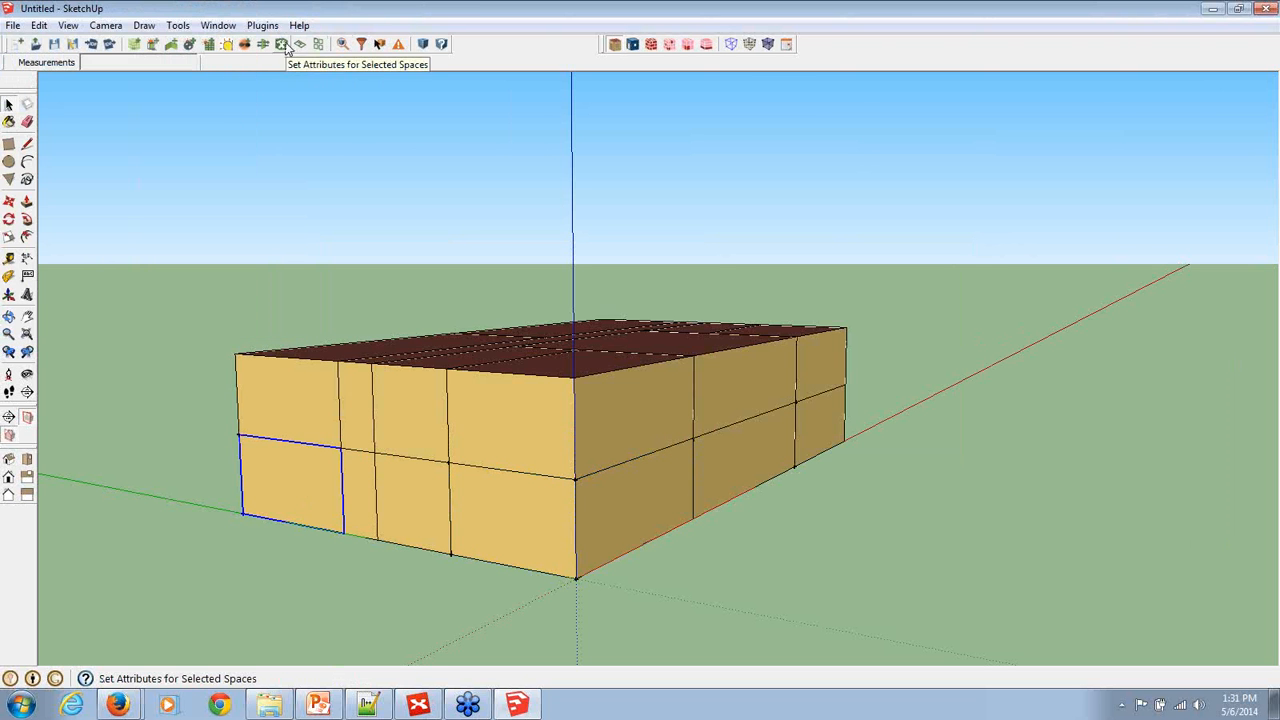
{"action": "left_click", "coordinate": [284, 47]}
{"action": "left_click", "coordinate": [678, 278]}
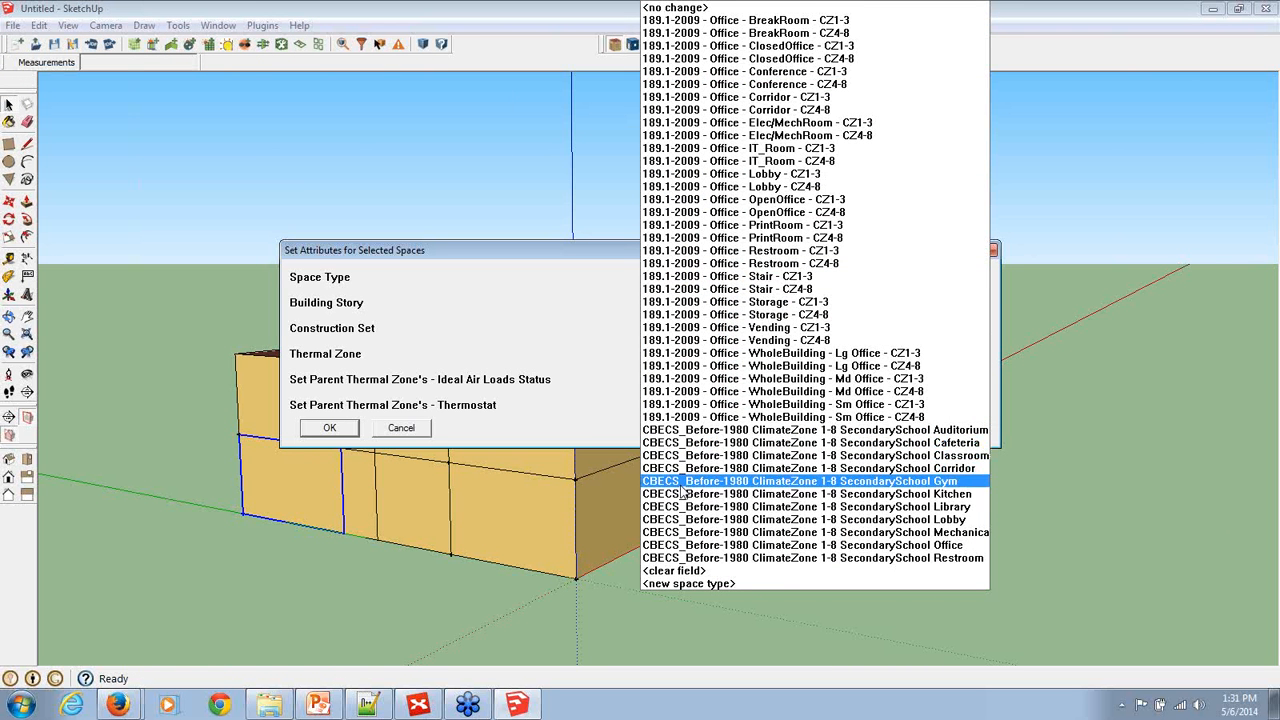
{"action": "left_click", "coordinate": [659, 545]}
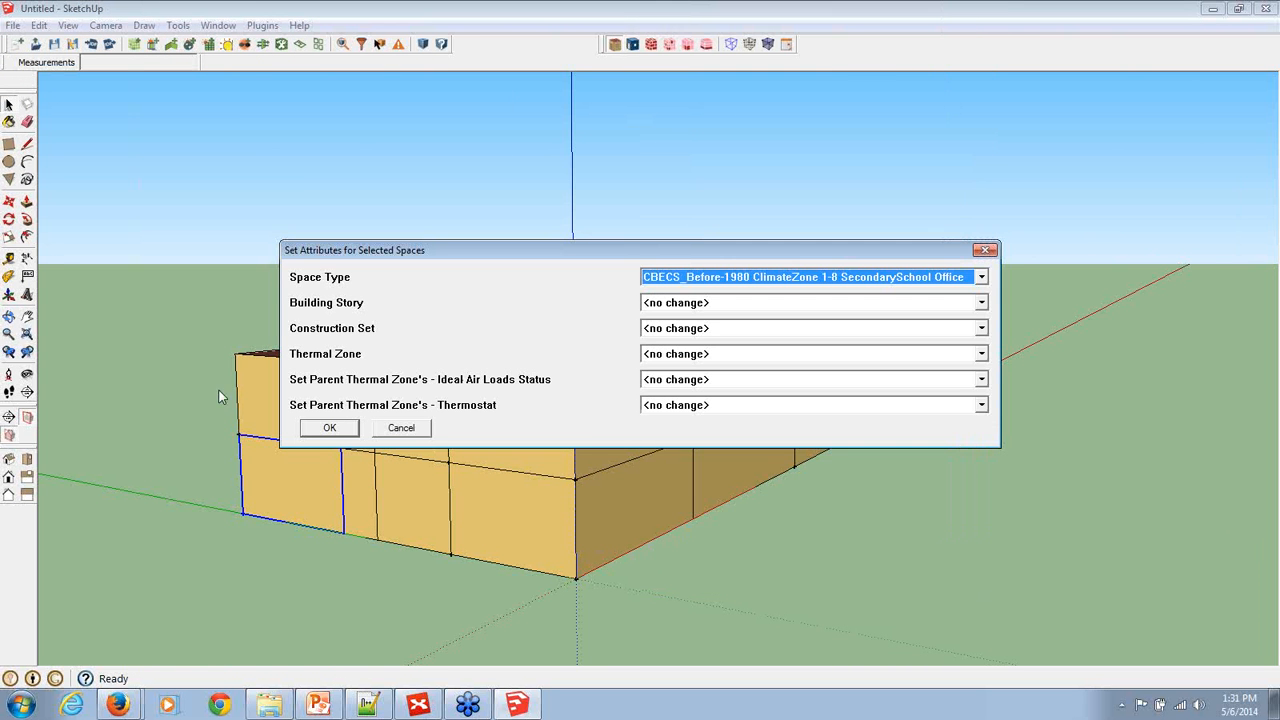
{"action": "left_click", "coordinate": [338, 430]}
Select the whole building and add windows to its exterior walls with the Set Window to Wall Ratio user script
{"action": "left_click_drag", "start_coordinate": [410, 320], "coordinate": [860, 570]}
{"action": "left_click", "coordinate": [264, 26]}
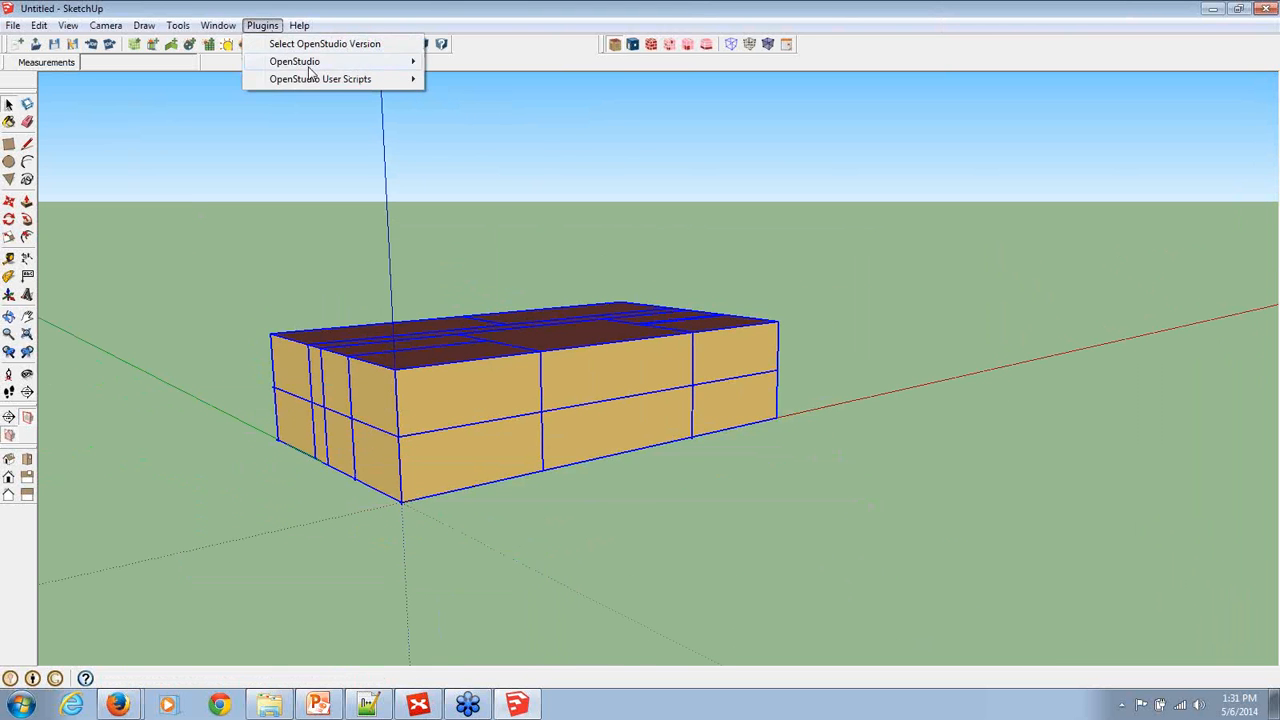
{"action": "mouse_move", "coordinate": [330, 79]}
{"action": "mouse_move", "coordinate": [527, 104]}
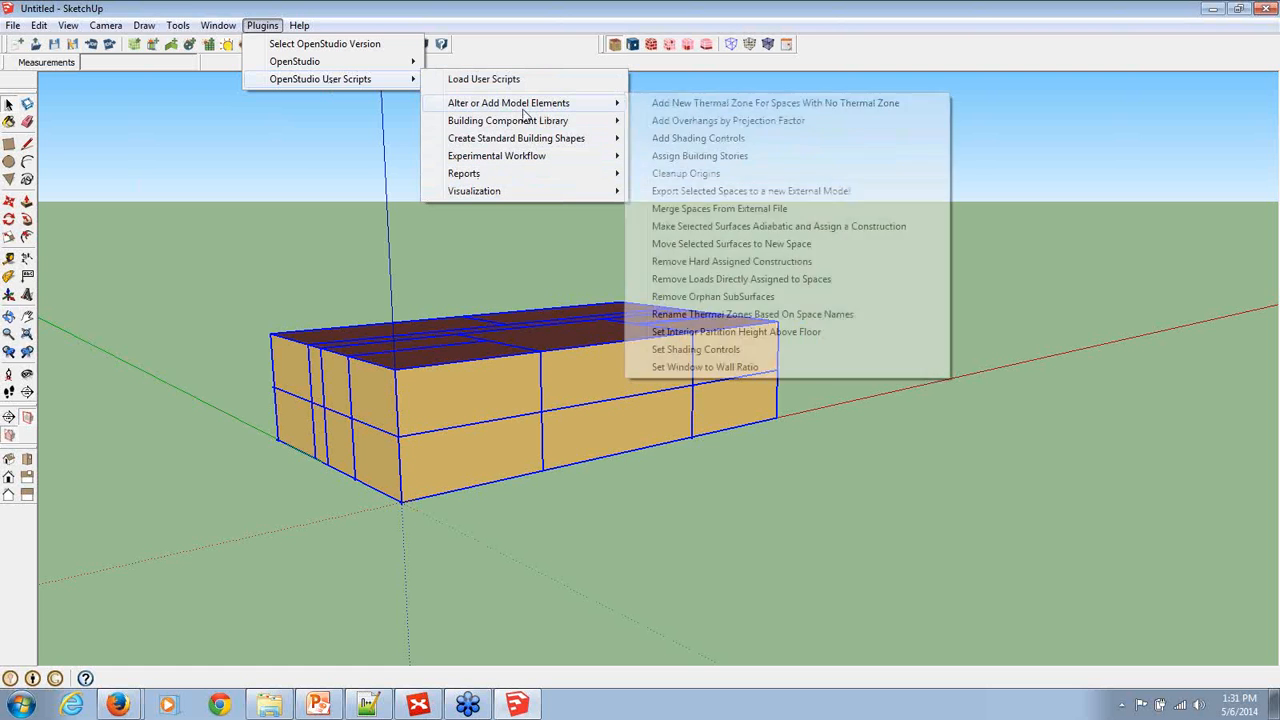
{"action": "left_click", "coordinate": [710, 367]}
{"action": "left_click", "coordinate": [521, 390]}
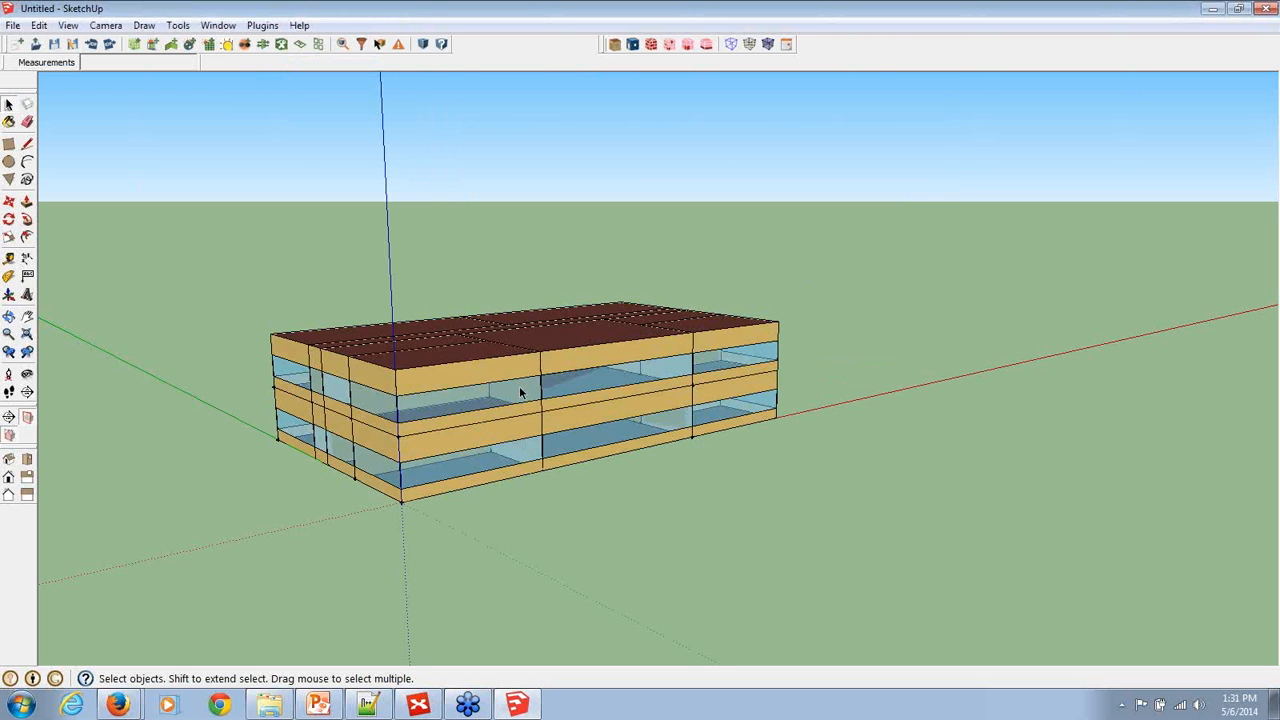
{"action": "key", "text": "o"}
{"action": "left_click_drag", "start_coordinate": [529, 377], "coordinate": [457, 318]}
{"action": "scroll", "coordinate": [457, 318], "scroll_direction": "up", "scroll_amount": 2}
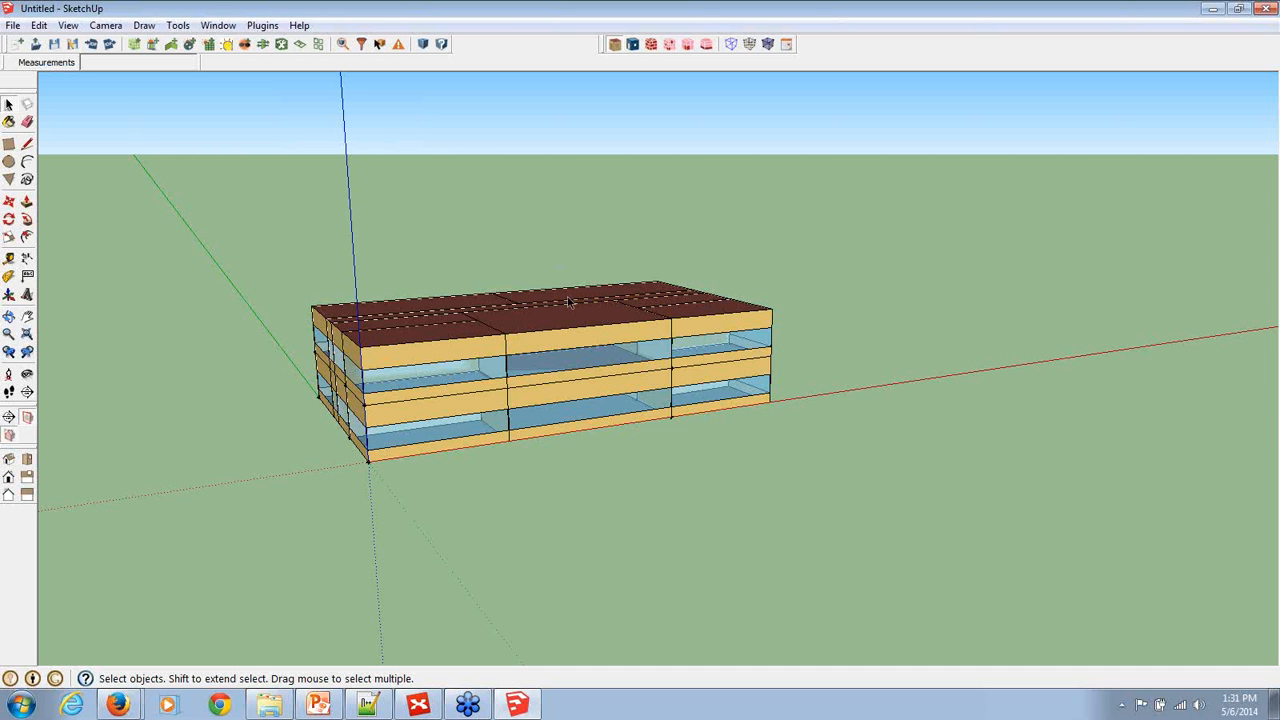
{"action": "left_click_drag", "start_coordinate": [450, 345], "coordinate": [850, 465]}
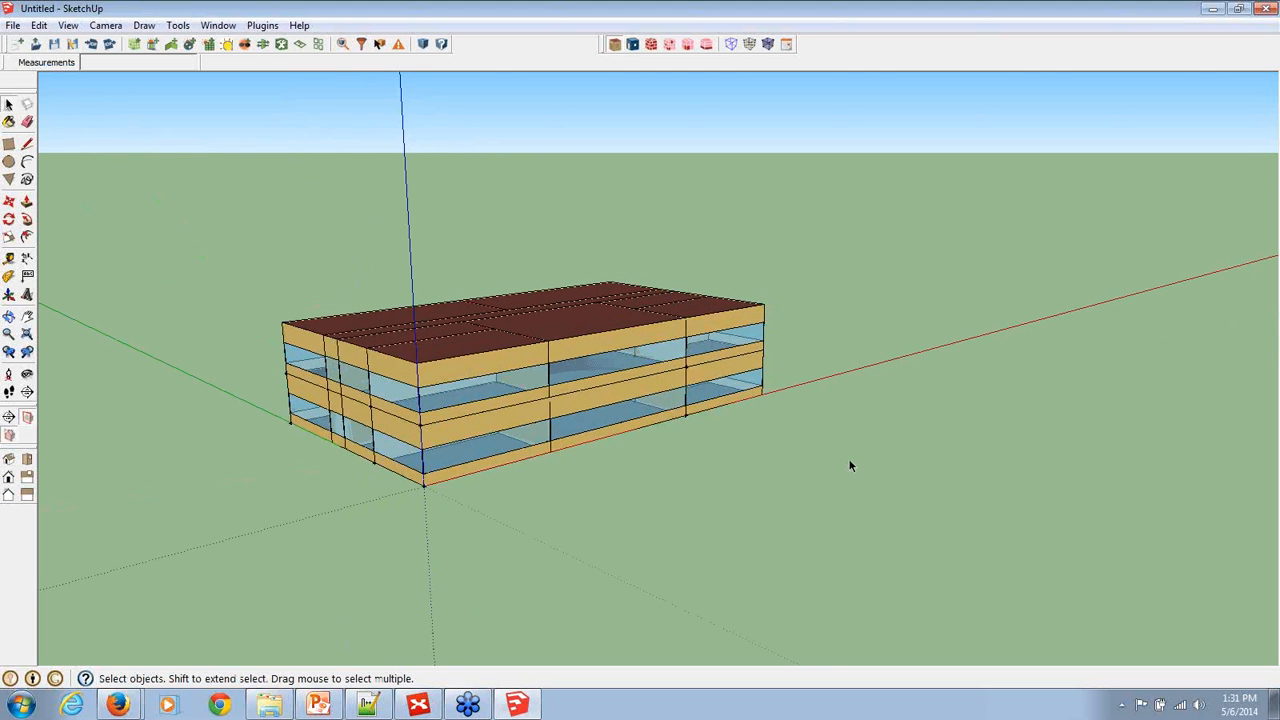
Launch OpenStudio from the plugin, saving the model as Untitled.osm in the SketchUp 8 folder
{"action": "left_click", "coordinate": [262, 25]}
{"action": "mouse_move", "coordinate": [292, 61]}
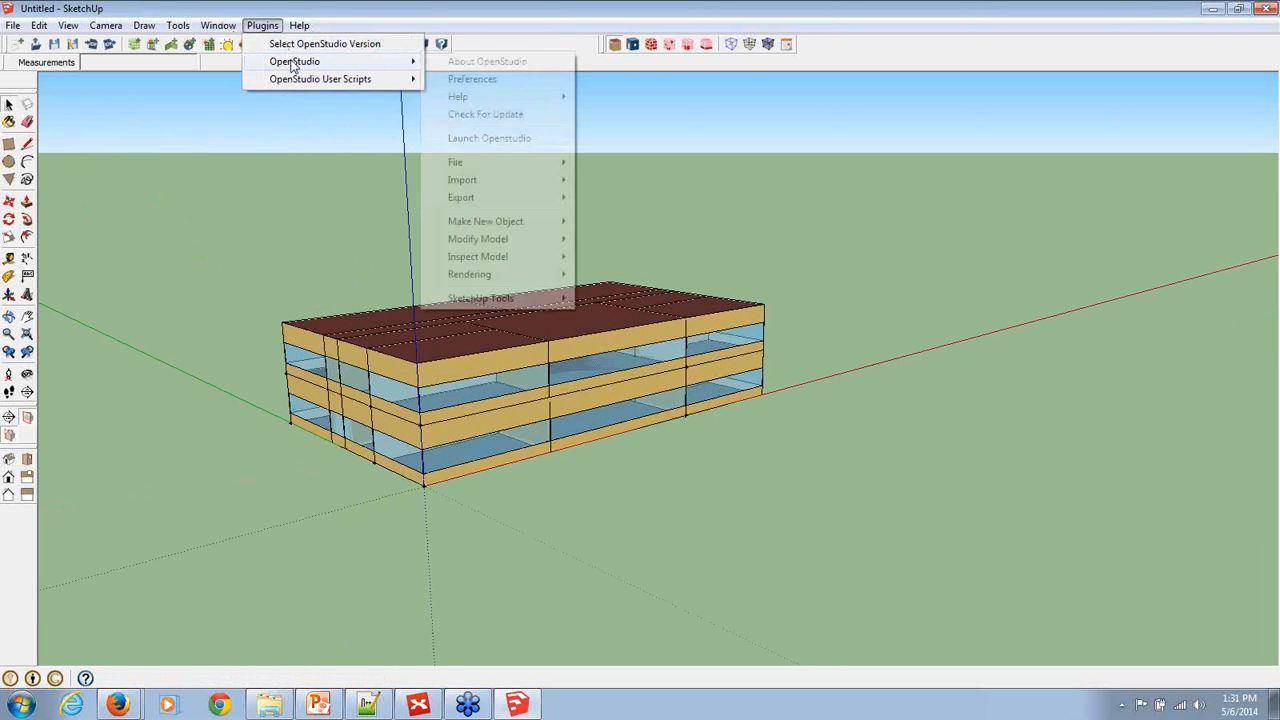
{"action": "left_click", "coordinate": [512, 138]}
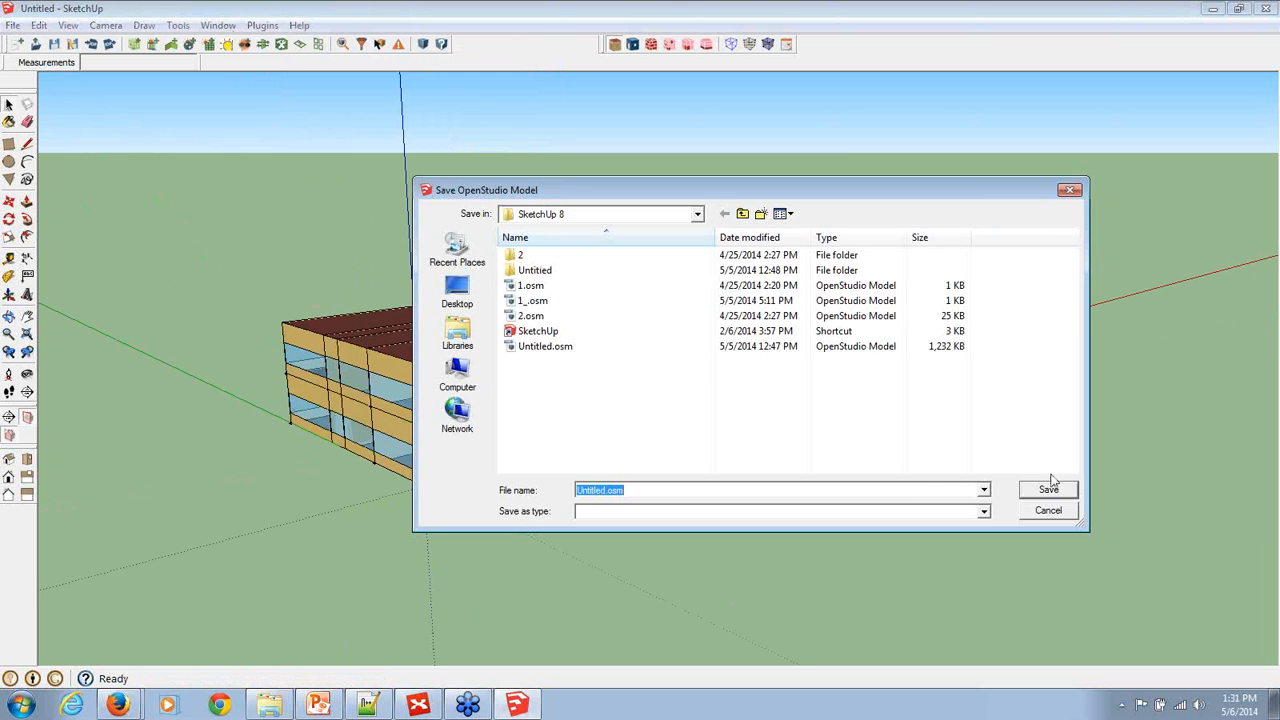
{"action": "left_click", "coordinate": [1048, 488]}
{"action": "left_click", "coordinate": [688, 360]}
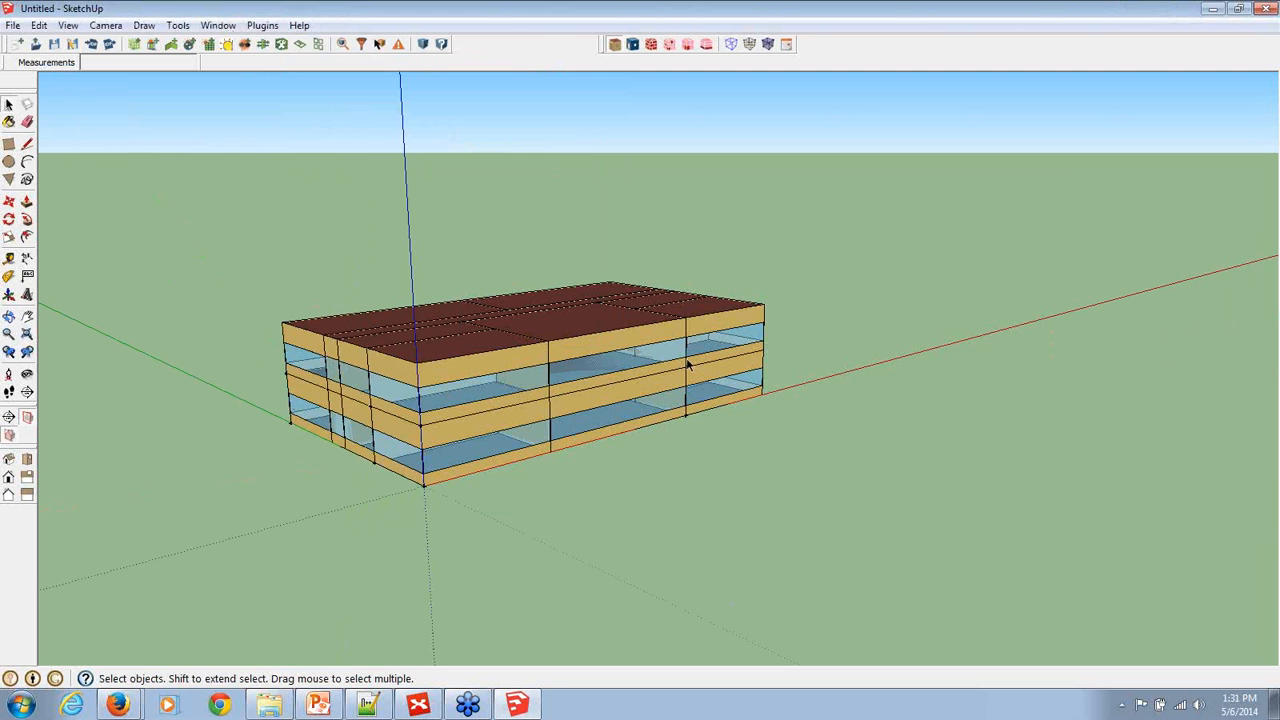
{"action": "scroll", "coordinate": [592, 447], "scroll_direction": "down", "scroll_amount": 2}
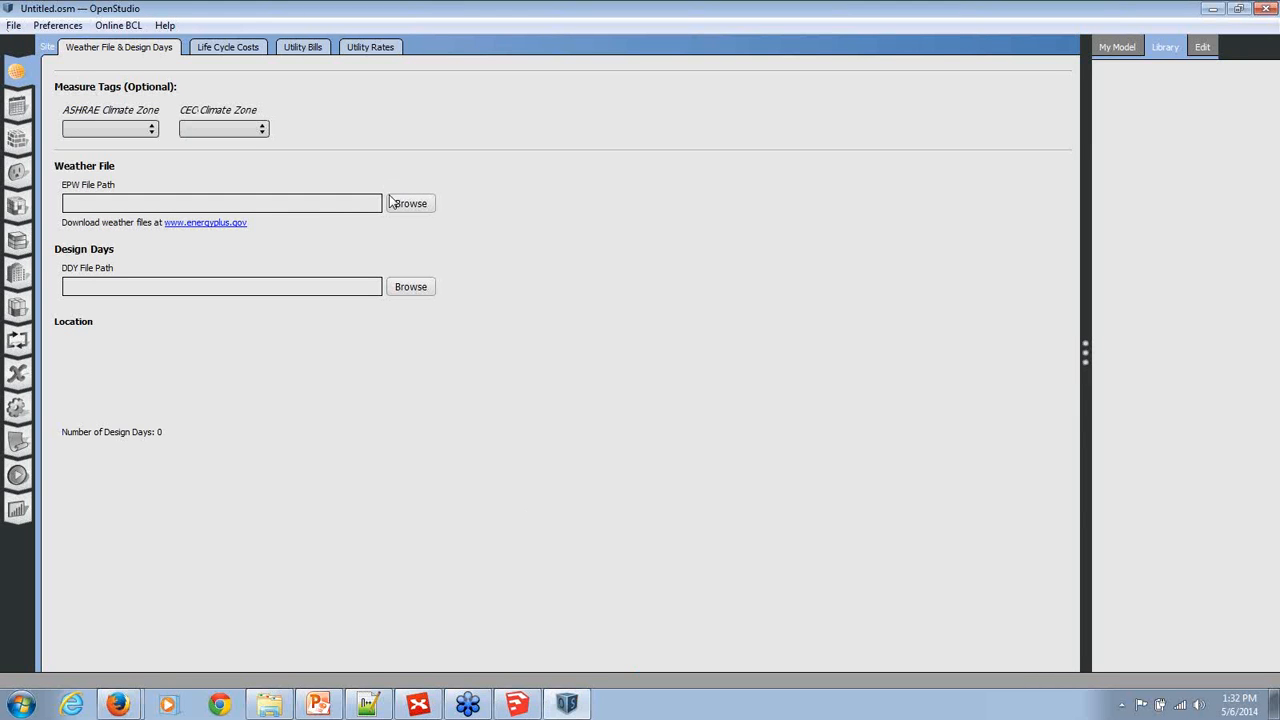
Set the ASHRAE climate zone to 5A and load the weather file USA_IL_Chicago-OHare.Intl.AP.725300_TMY3.epw
{"action": "left_click", "coordinate": [110, 128]}
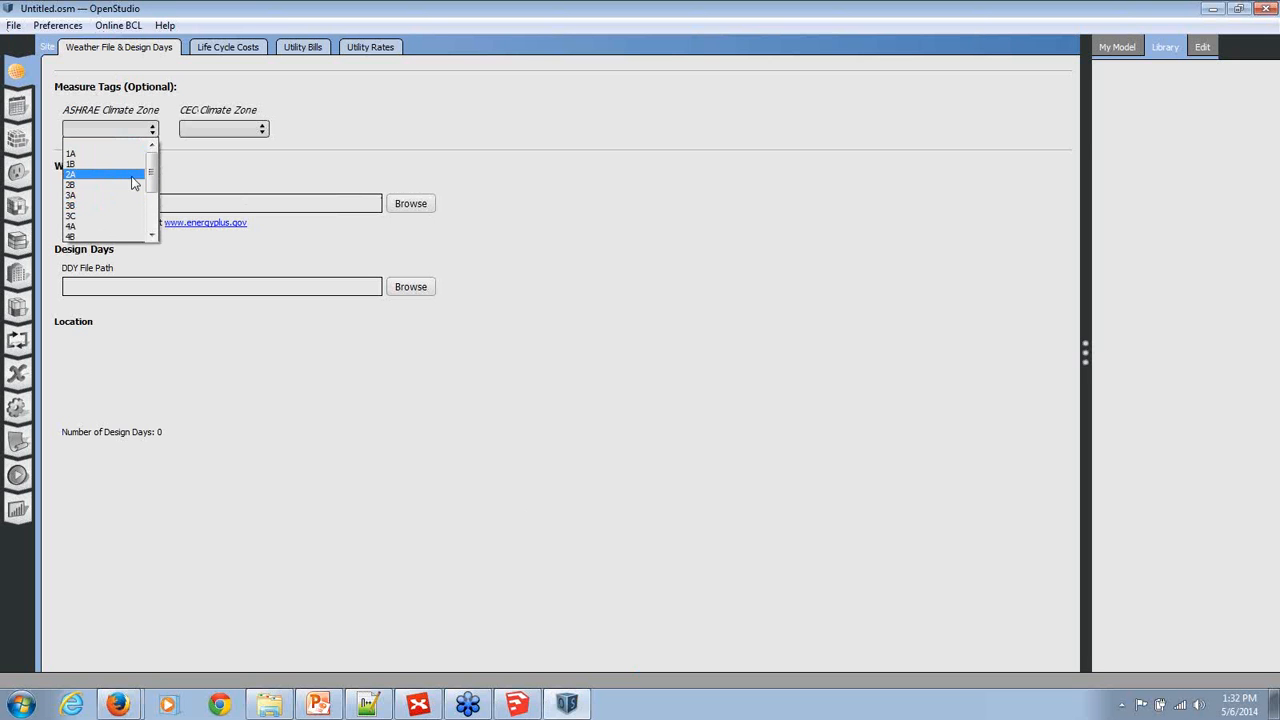
{"action": "scroll", "coordinate": [156, 170], "scroll_direction": "down", "scroll_amount": 1}
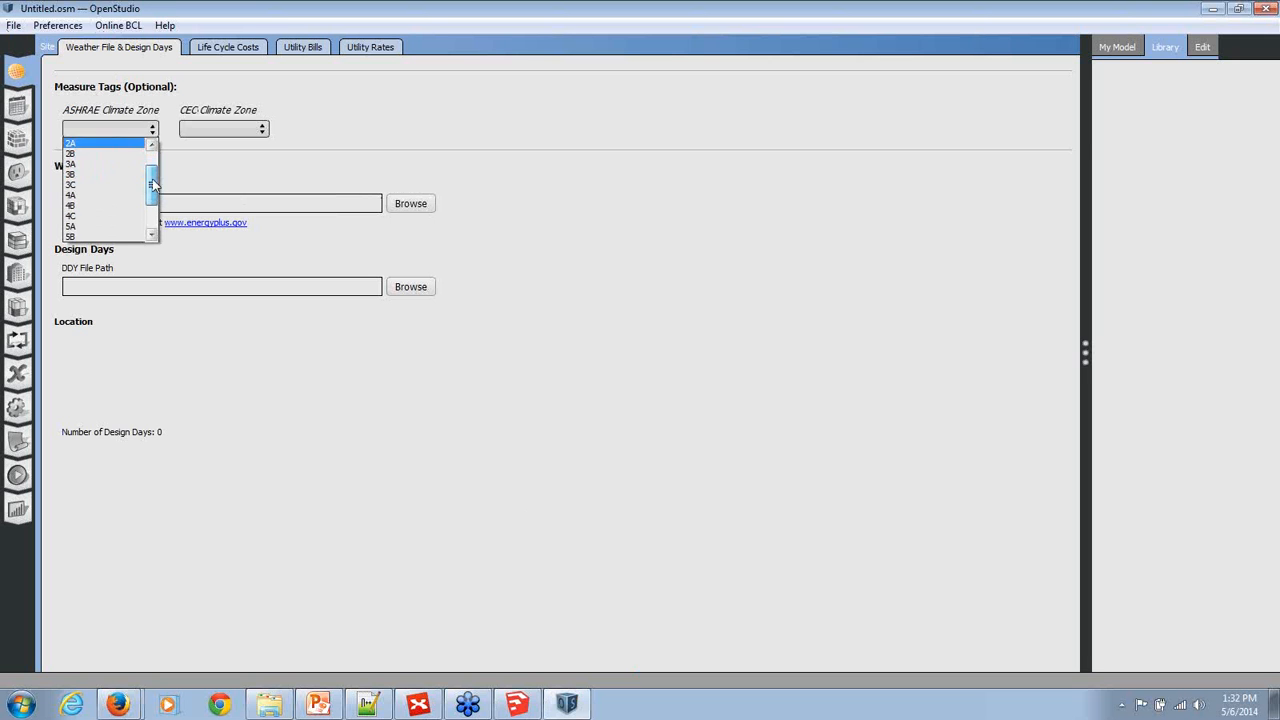
{"action": "left_click", "coordinate": [120, 226]}
{"action": "left_click", "coordinate": [410, 204]}
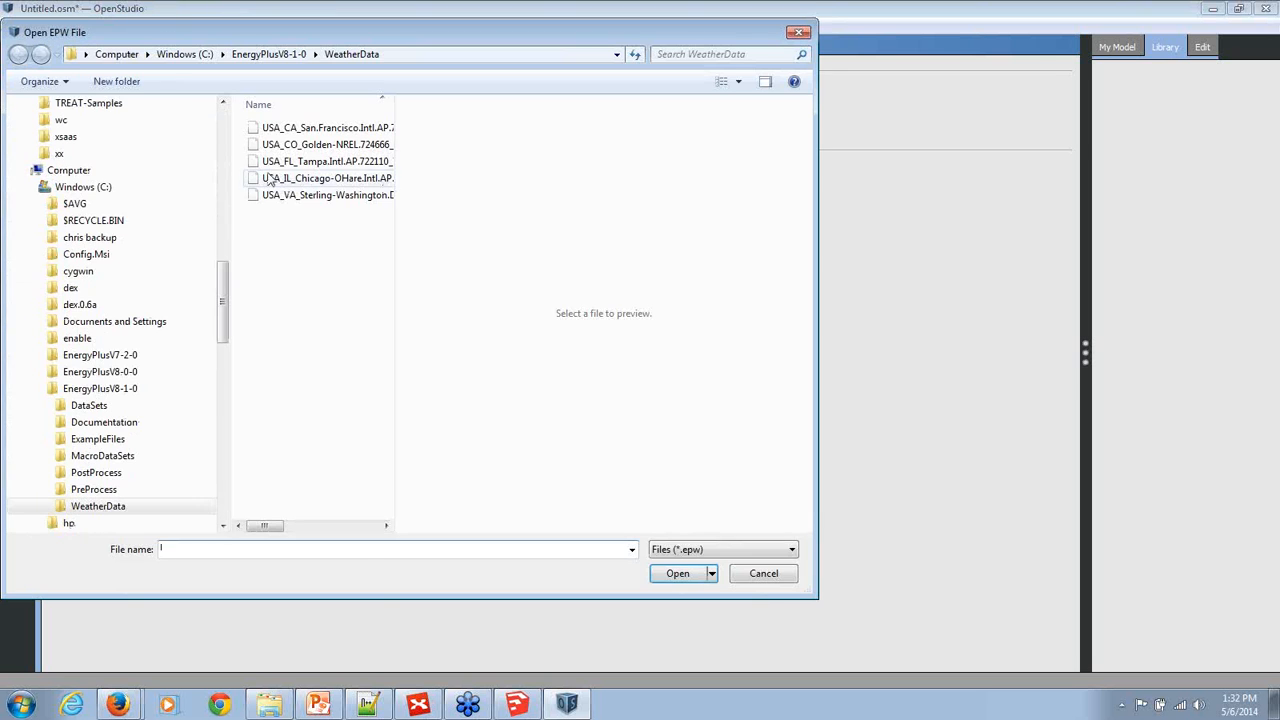
{"action": "left_click", "coordinate": [272, 178]}
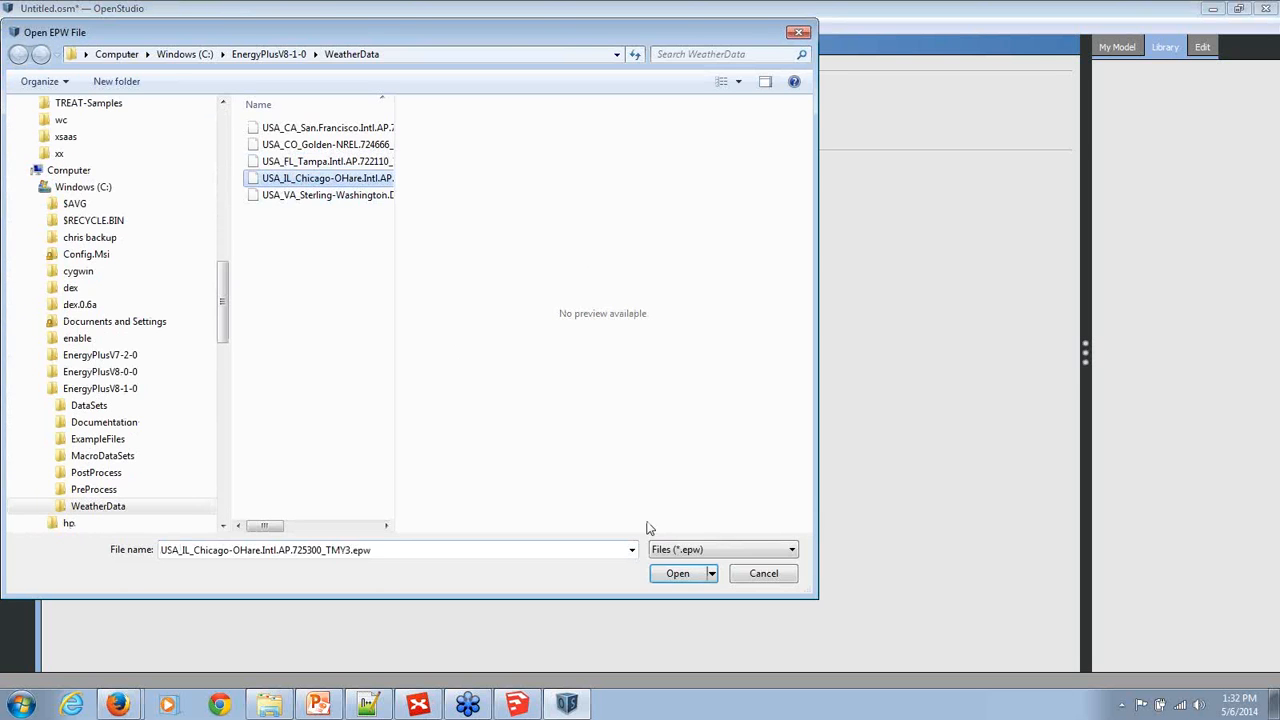
{"action": "left_click", "coordinate": [677, 574]}
Load the design day file USA_IL_Chicago-OHare.Intl.AP.725300_TMY3.ddy and open the Run Simulation view
{"action": "left_click", "coordinate": [411, 288]}
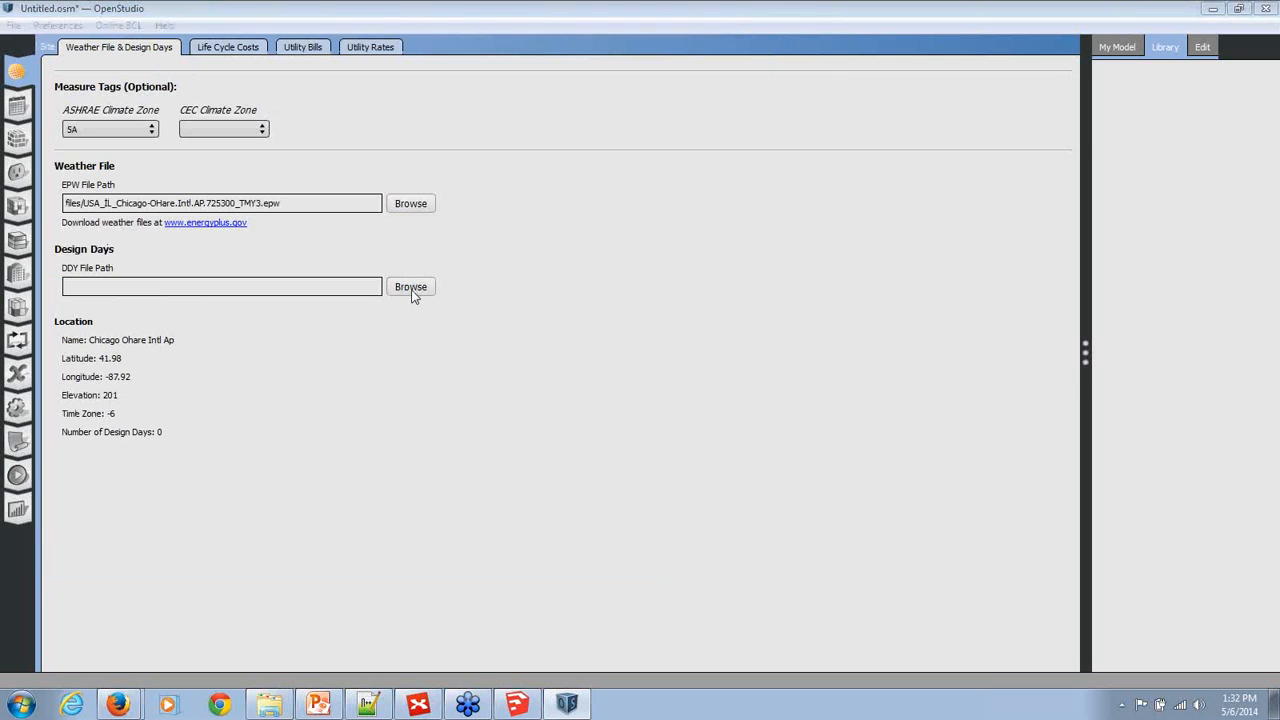
{"action": "left_click", "coordinate": [322, 178]}
{"action": "left_click", "coordinate": [677, 573]}
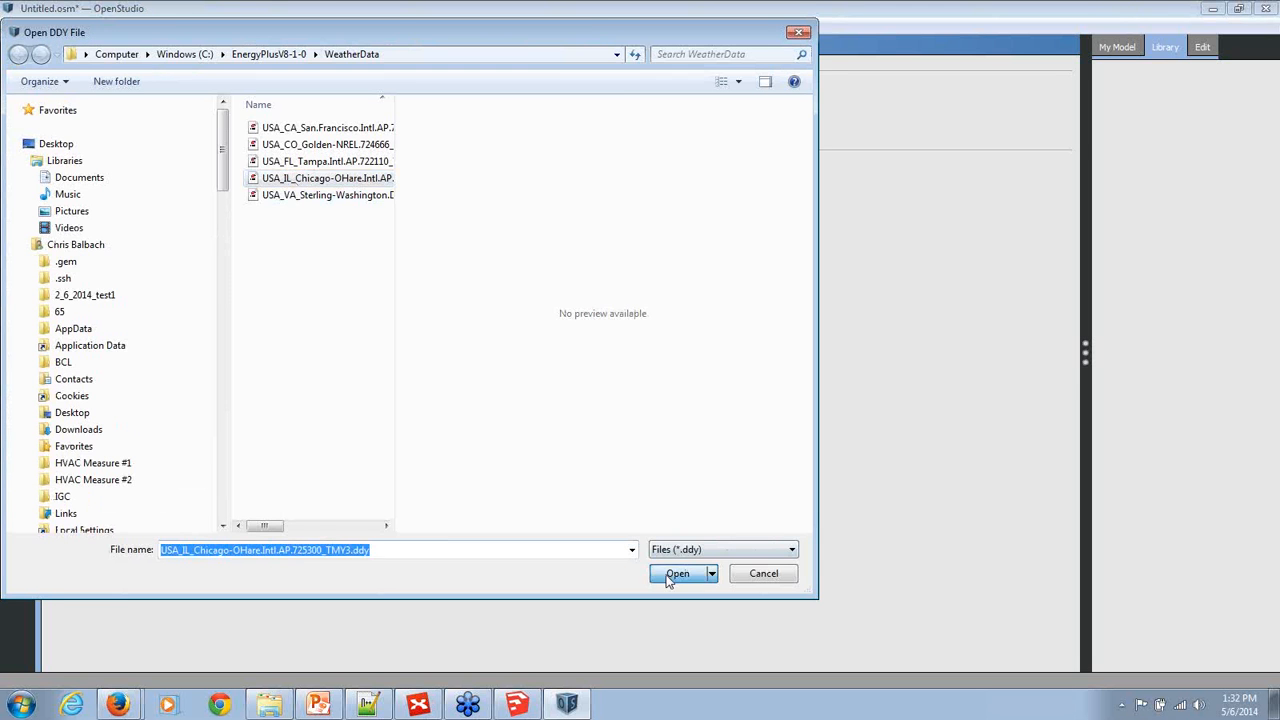
{"action": "left_click", "coordinate": [17, 475]}
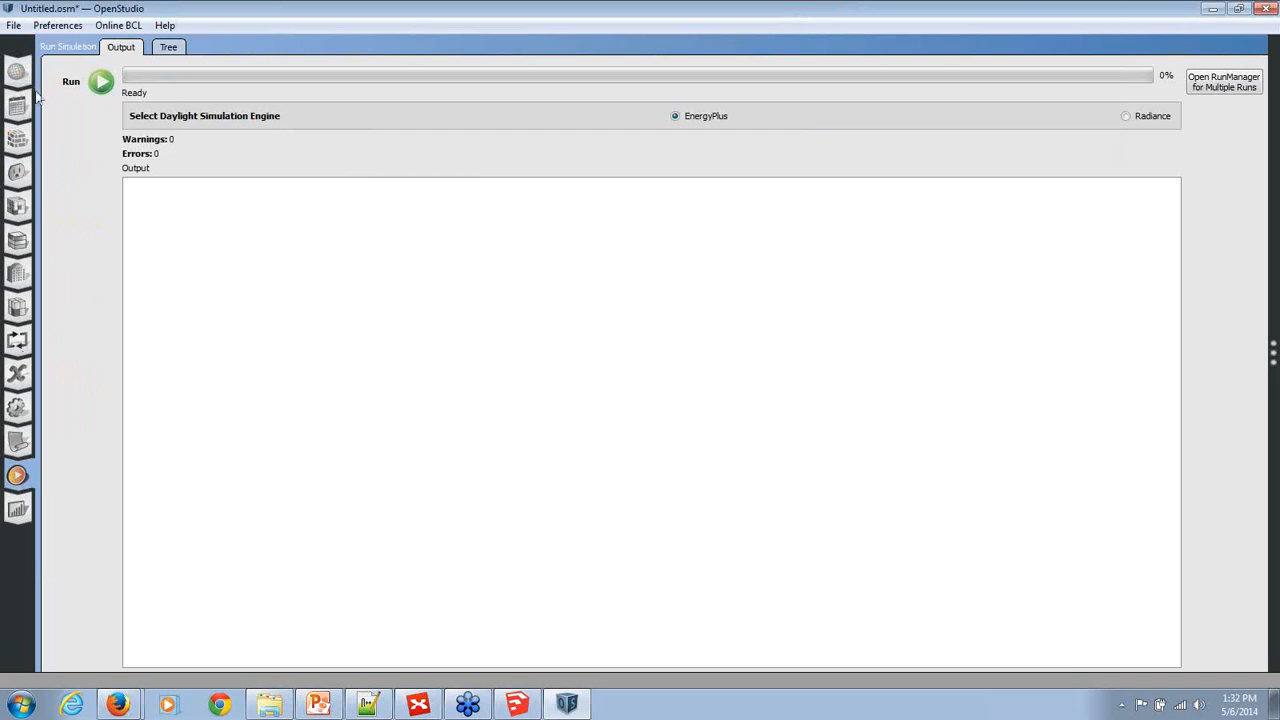
Run the EnergyPlus simulation and check the electricity and natural gas consumption in the Results Summary
{"action": "left_click", "coordinate": [100, 84]}
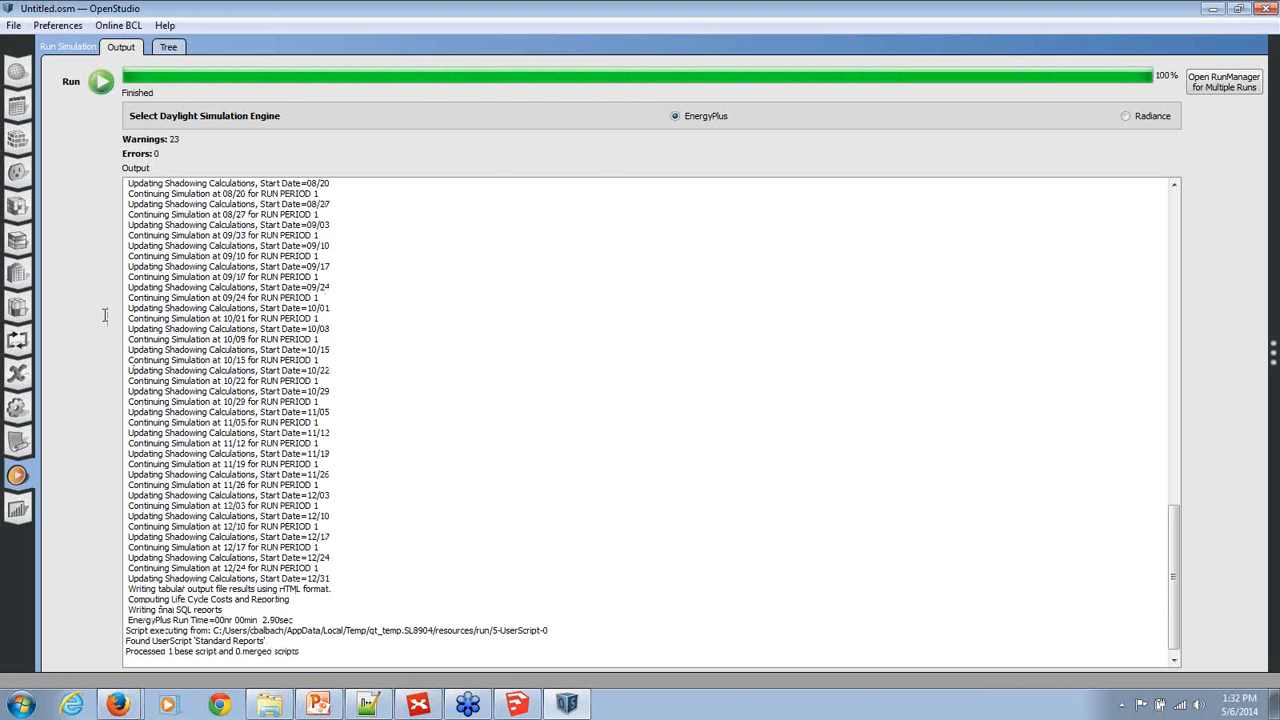
{"action": "left_click", "coordinate": [18, 509]}
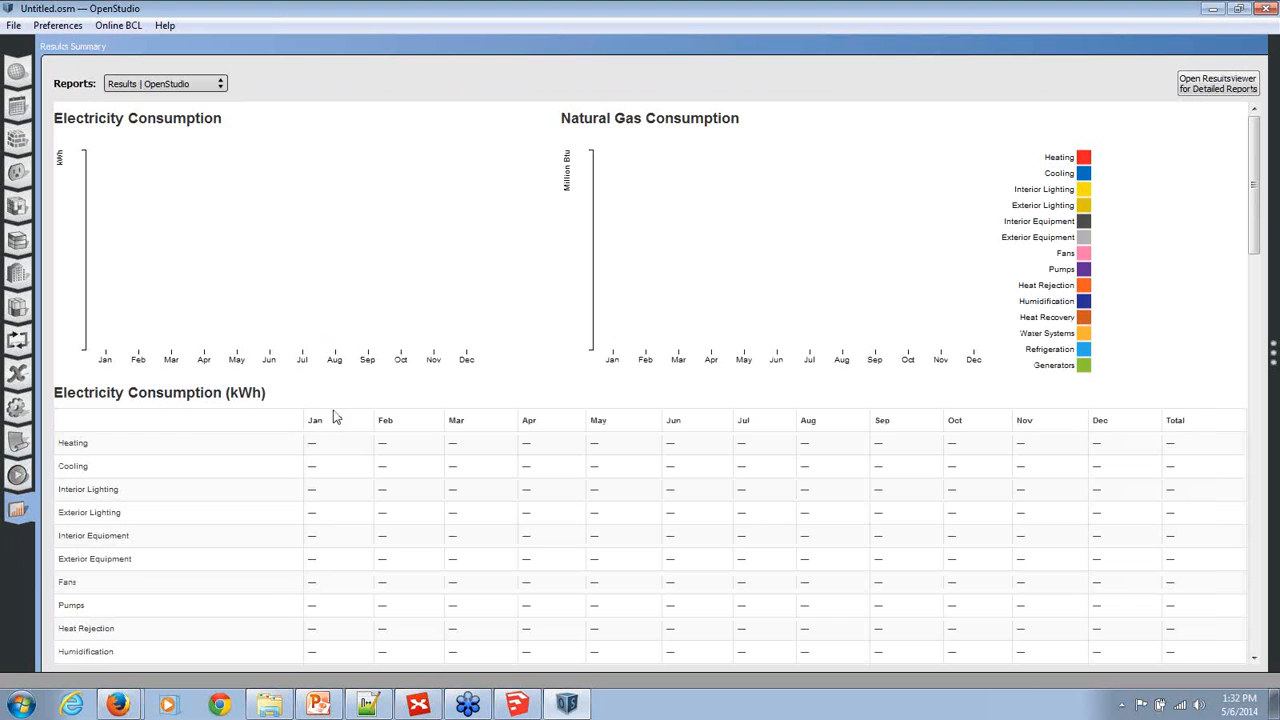
{"action": "left_click", "coordinate": [18, 477]}
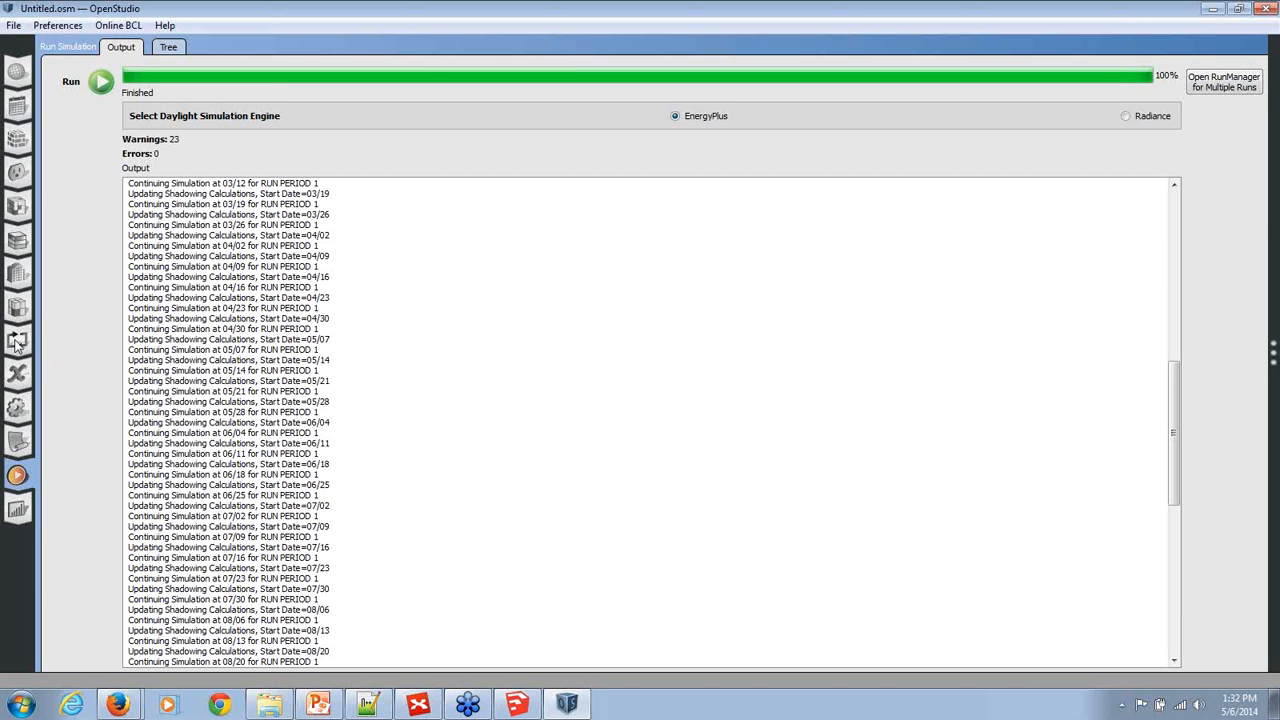
Add a Packaged Rooftop Unit system to the model's HVAC systems and check the model for existing thermal zones
{"action": "left_click", "coordinate": [16, 342]}
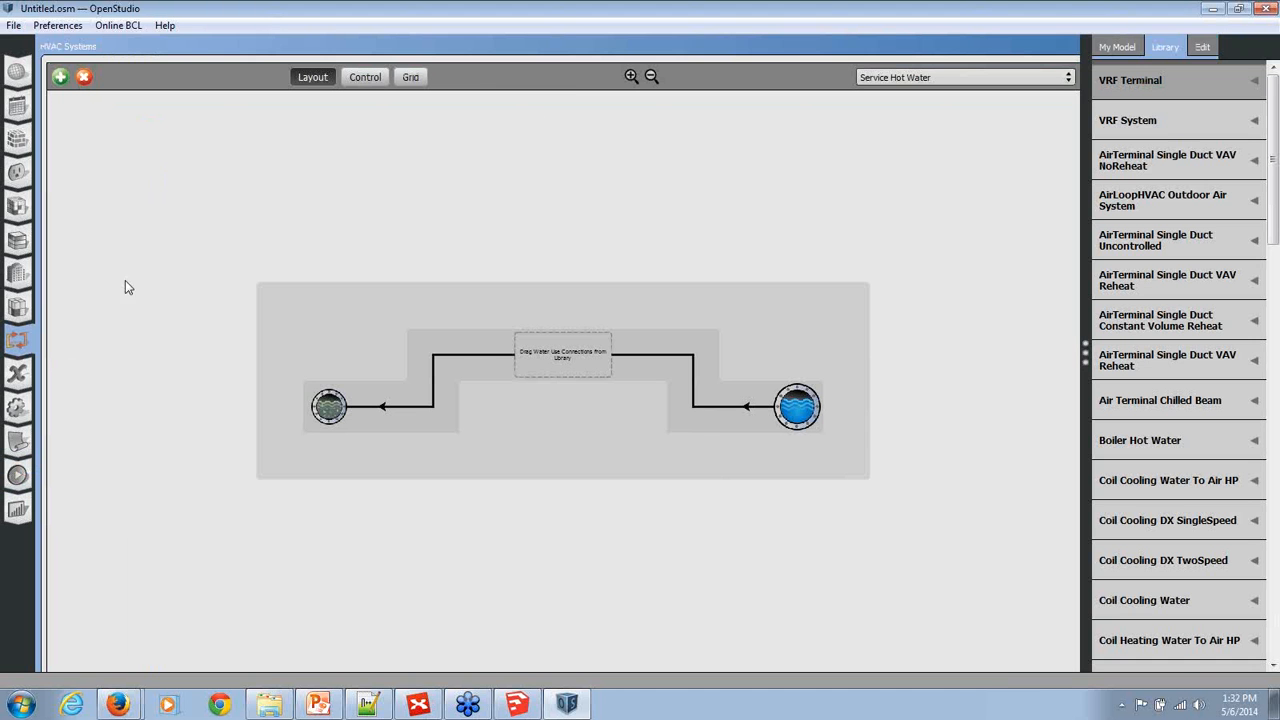
{"action": "left_click", "coordinate": [59, 77]}
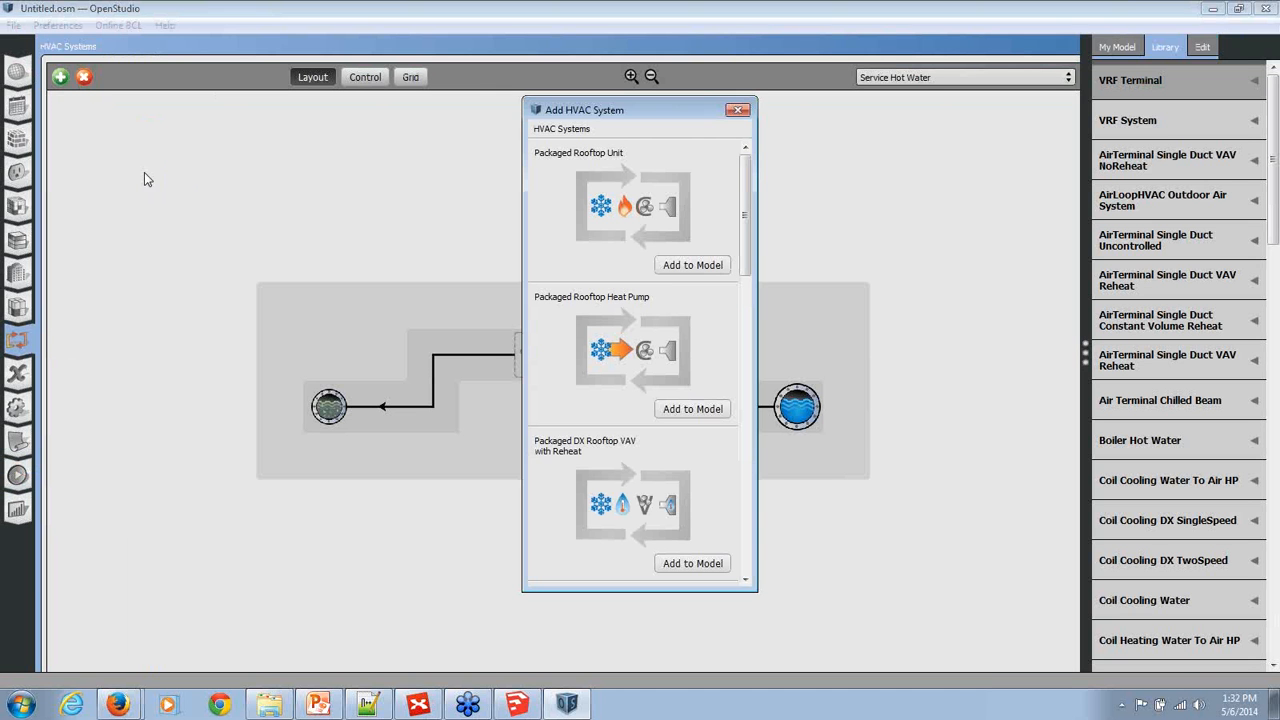
{"action": "left_click", "coordinate": [670, 265]}
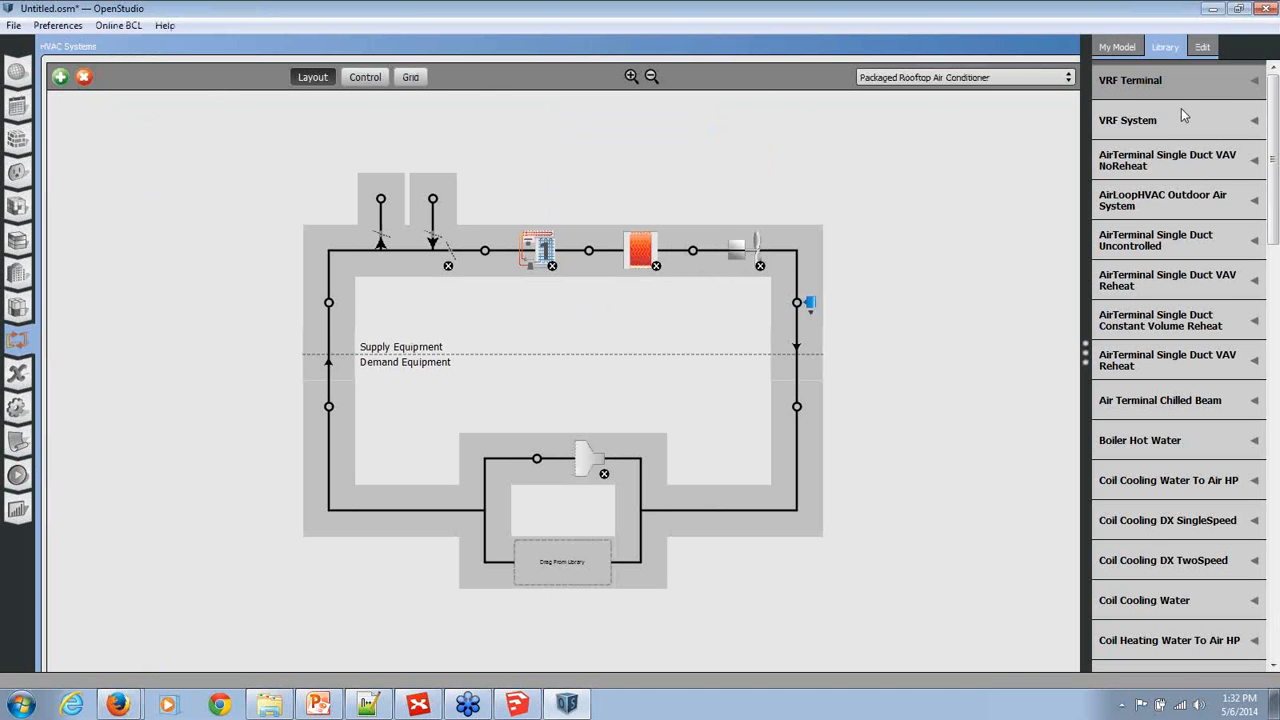
{"action": "left_click", "coordinate": [1120, 48]}
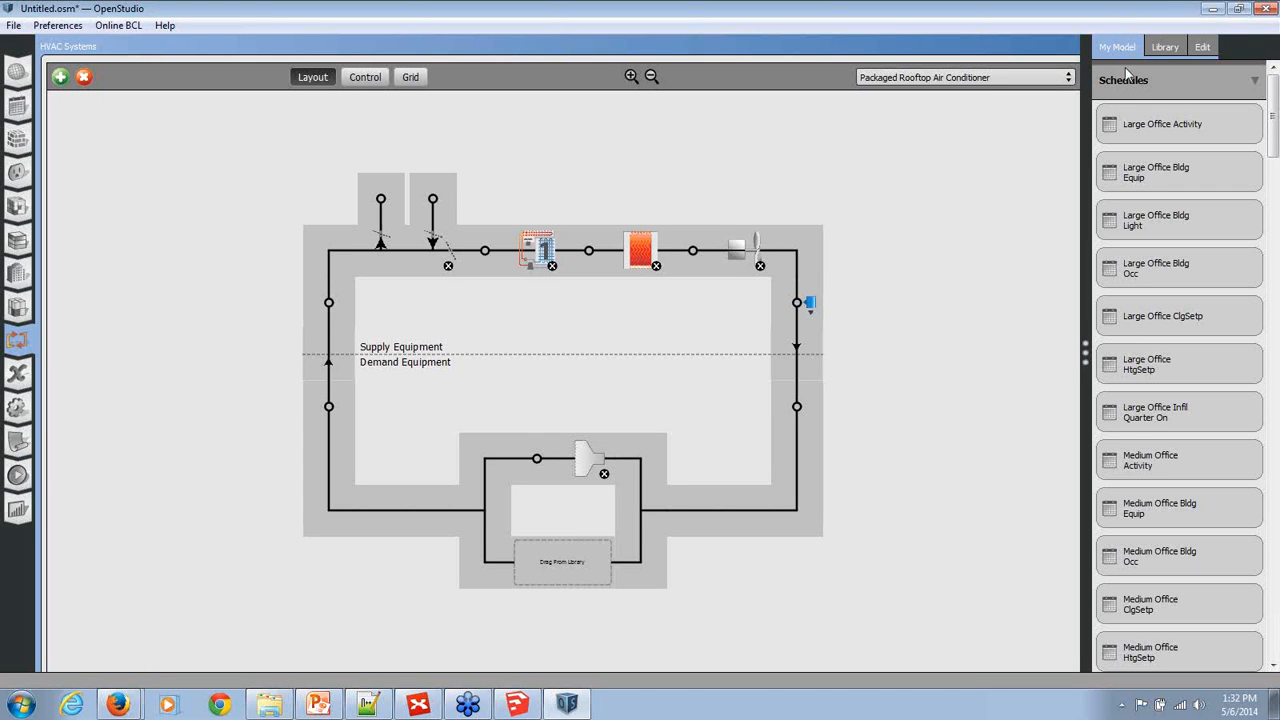
{"action": "left_click", "coordinate": [1254, 82]}
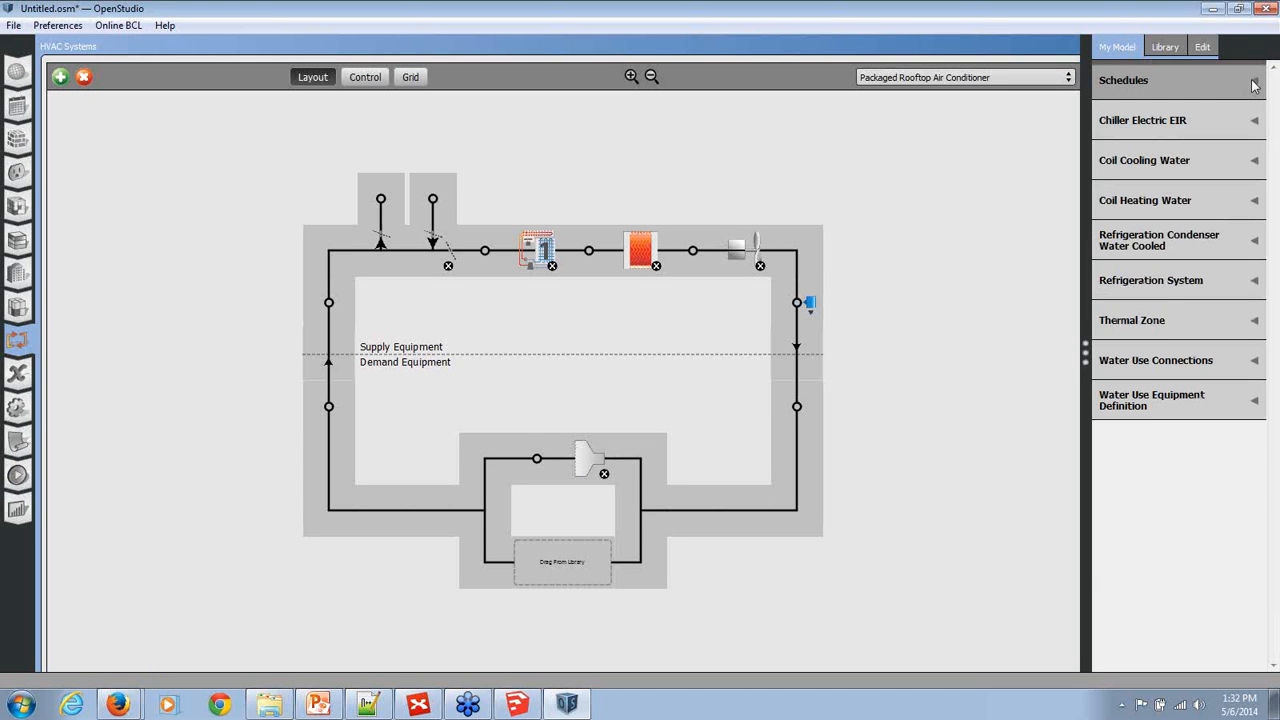
{"action": "left_click", "coordinate": [1163, 335]}
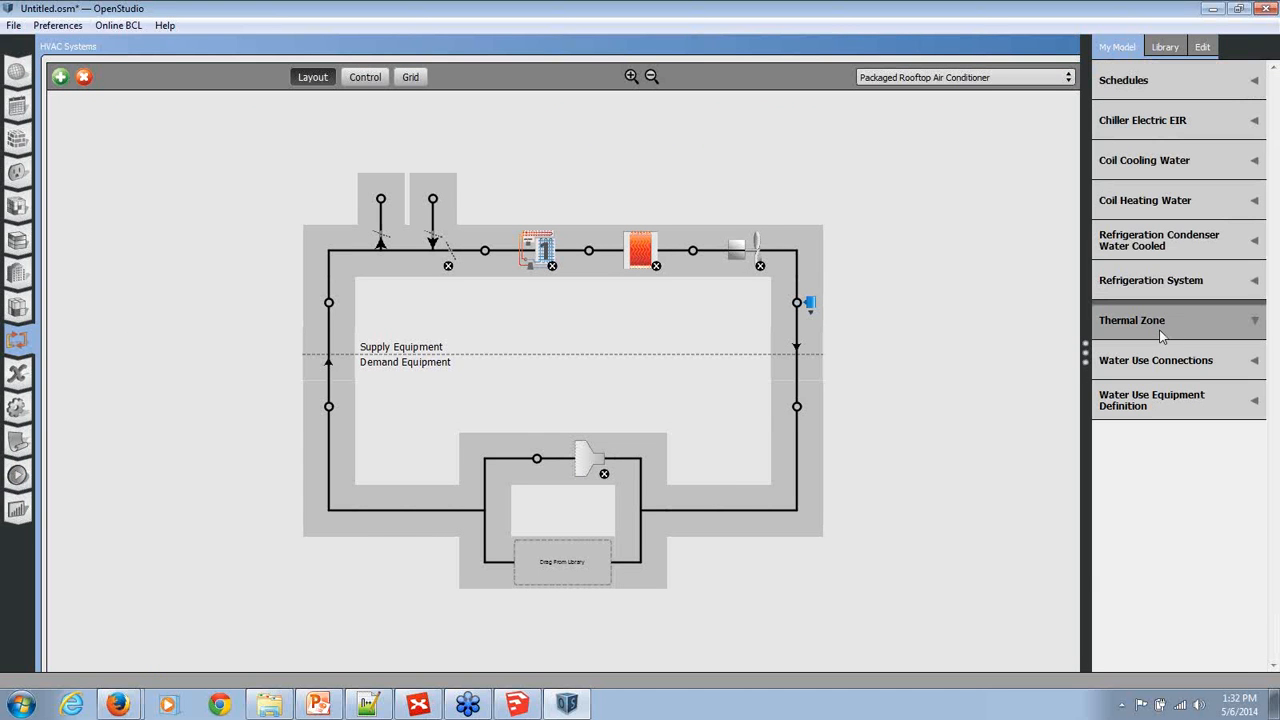
Create a new thermal zone and place it on the demand side of the Packaged Rooftop Air Conditioner loop
{"action": "left_click", "coordinate": [15, 310]}
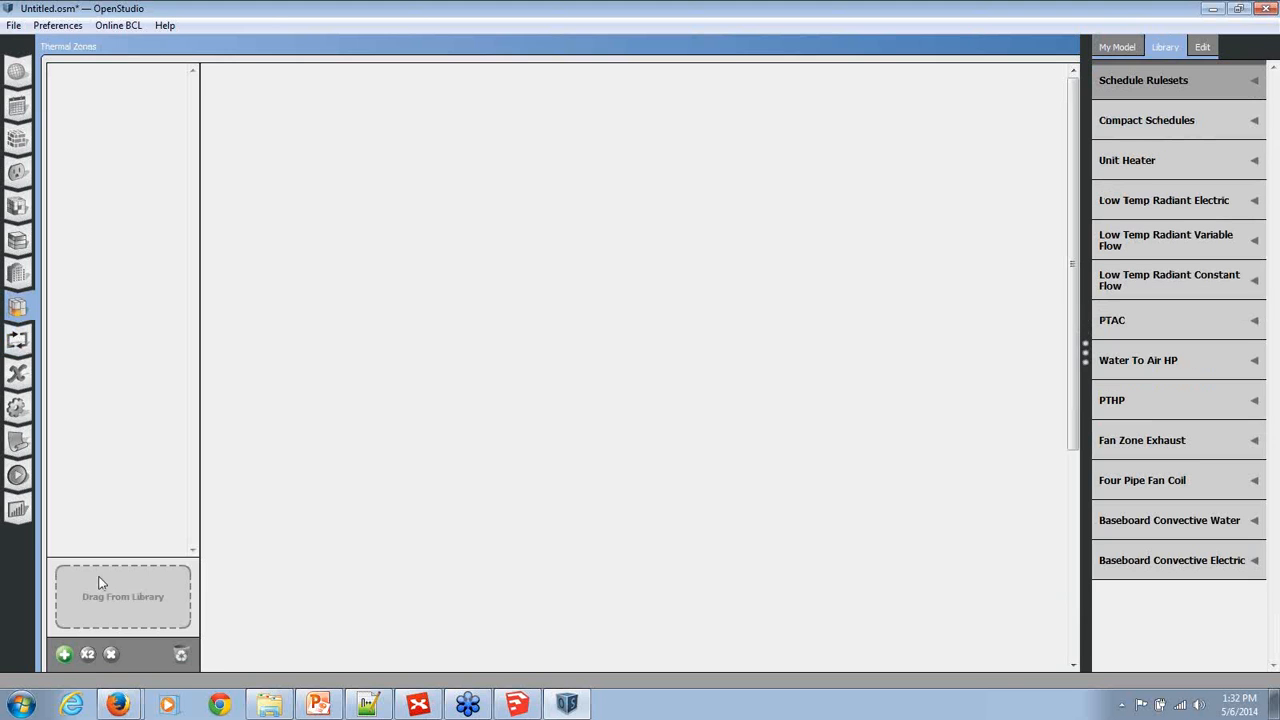
{"action": "left_click", "coordinate": [65, 655]}
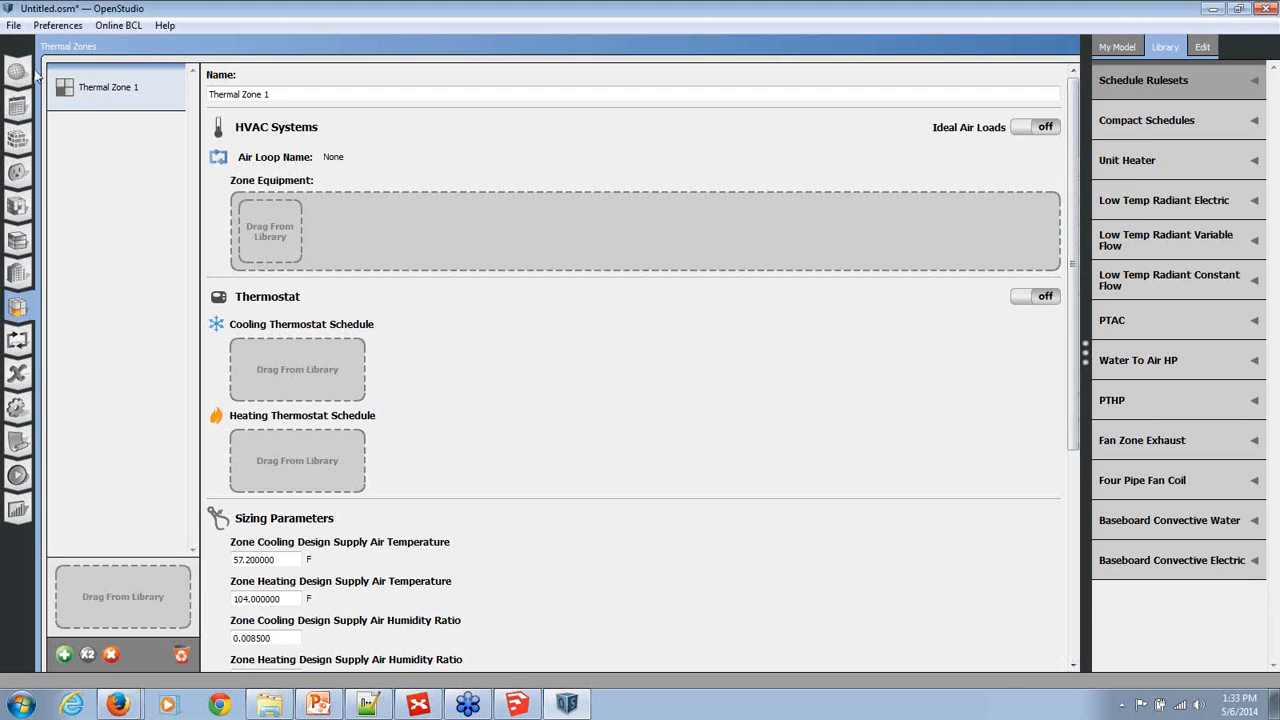
{"action": "left_click", "coordinate": [16, 342]}
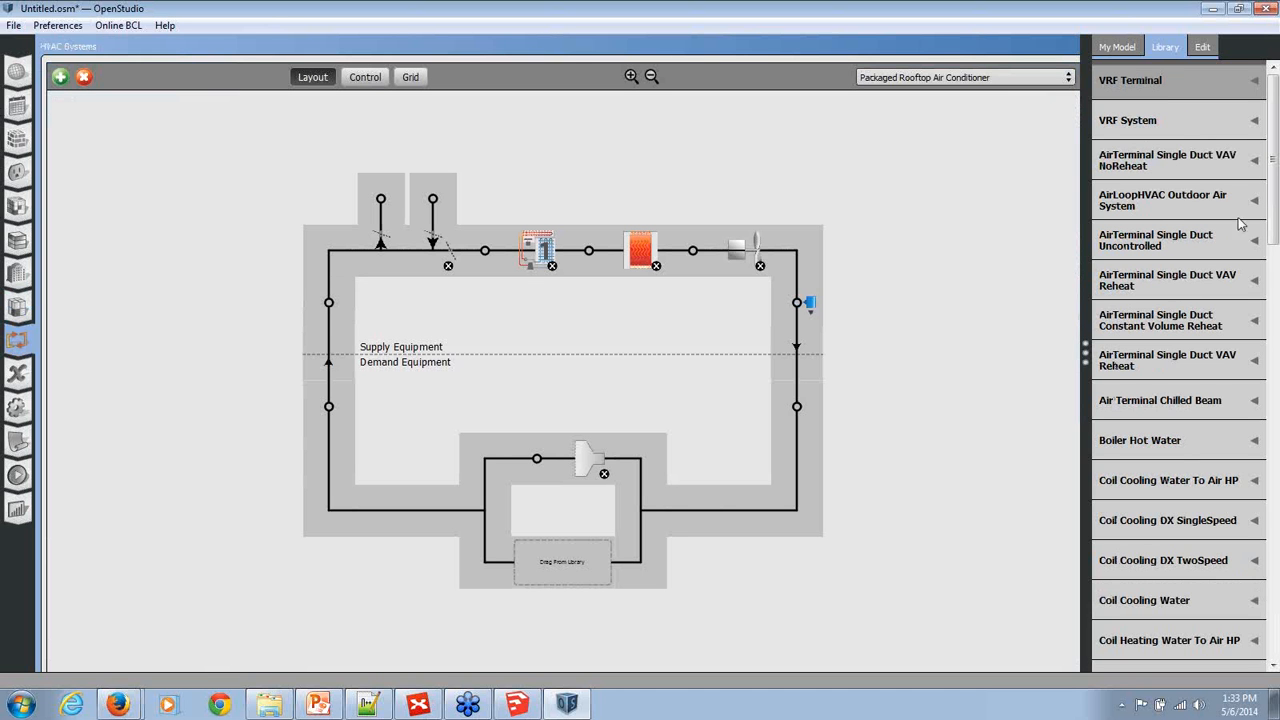
{"action": "left_click", "coordinate": [1119, 49]}
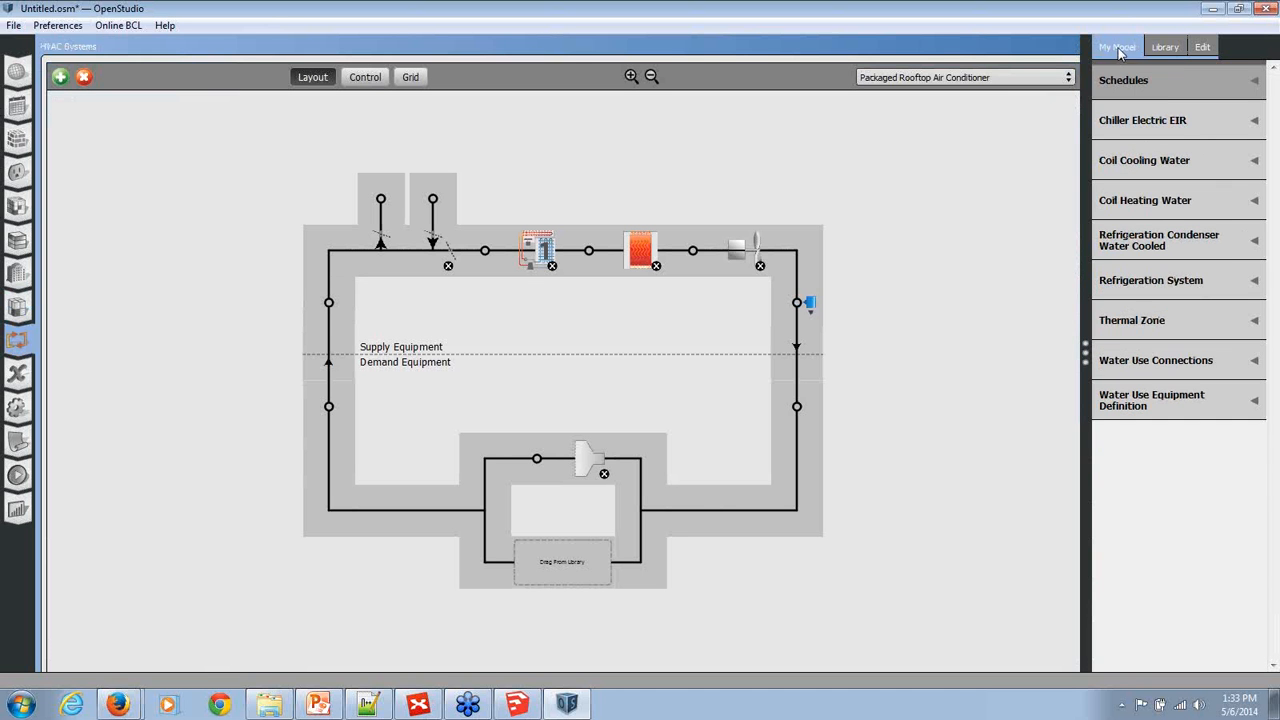
{"action": "left_click", "coordinate": [1159, 318]}
{"action": "left_click_drag", "start_coordinate": [1150, 364], "coordinate": [538, 562]}
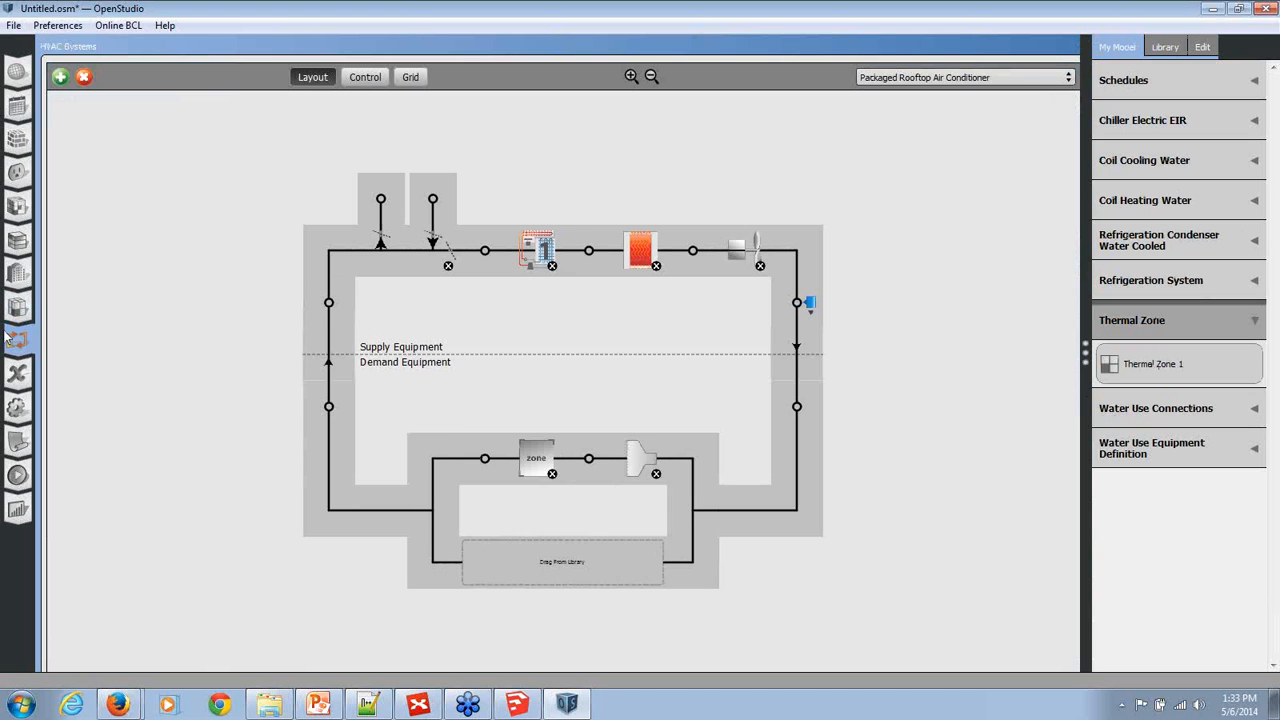
Sort the facility's building tree by Thermal Zone and select Space 101 among the unassigned spaces
{"action": "left_click", "coordinate": [20, 278]}
{"action": "left_click", "coordinate": [18, 312]}
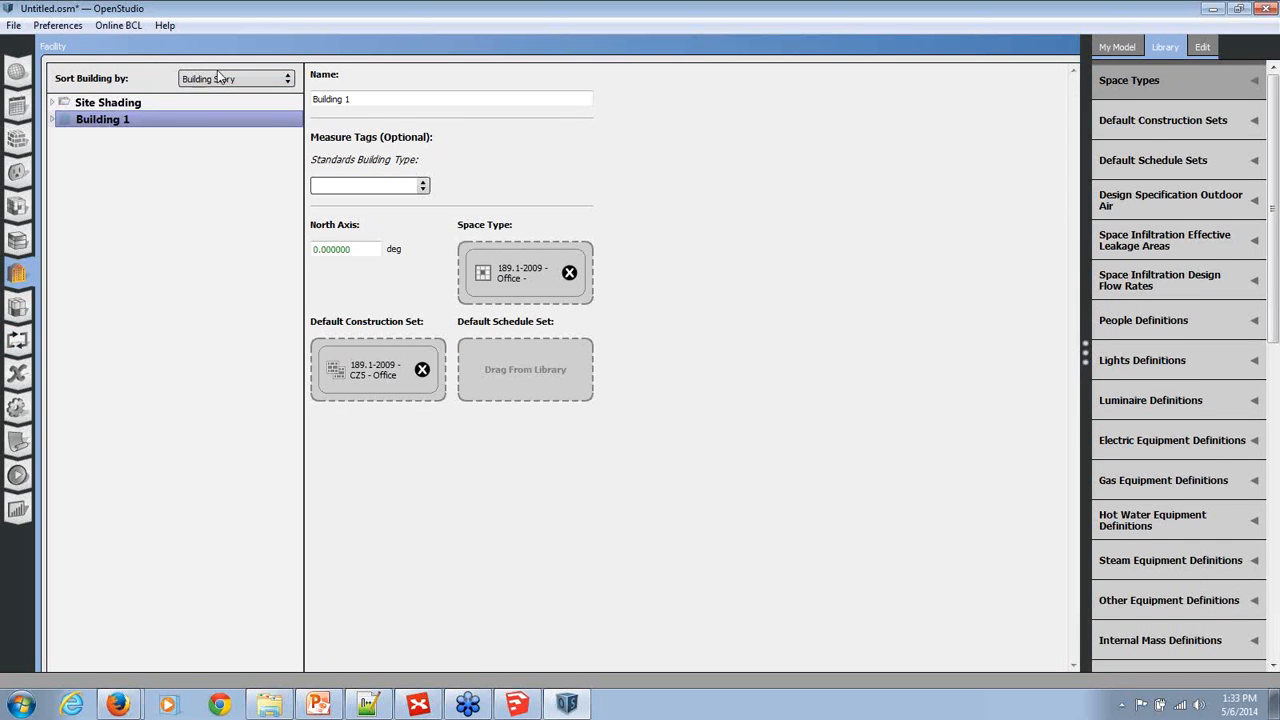
{"action": "left_click", "coordinate": [222, 79]}
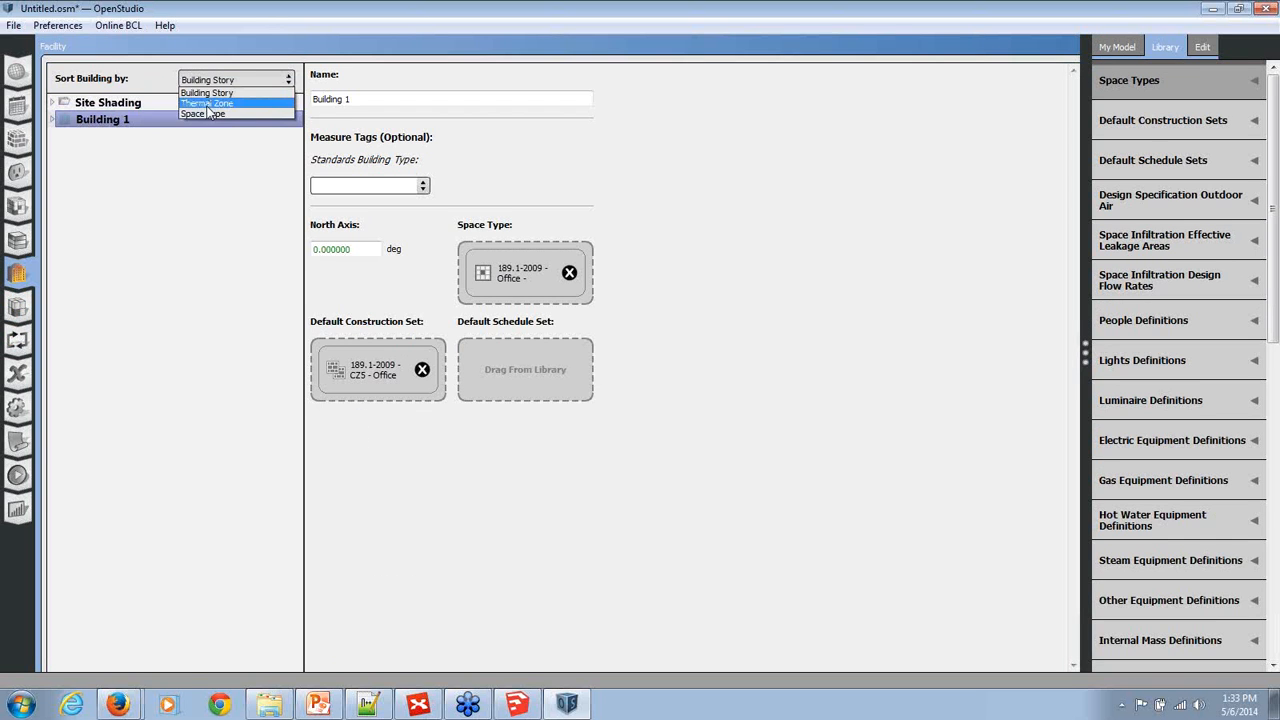
{"action": "left_click", "coordinate": [188, 115]}
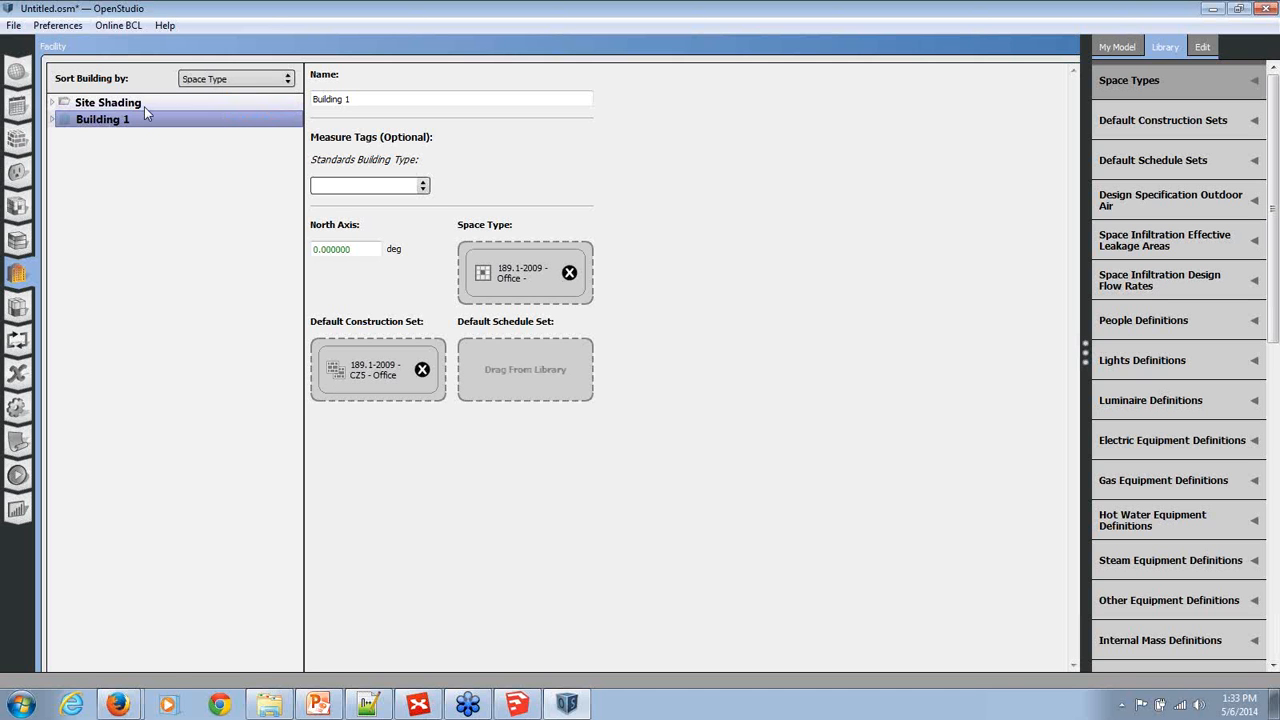
{"action": "left_click", "coordinate": [53, 119]}
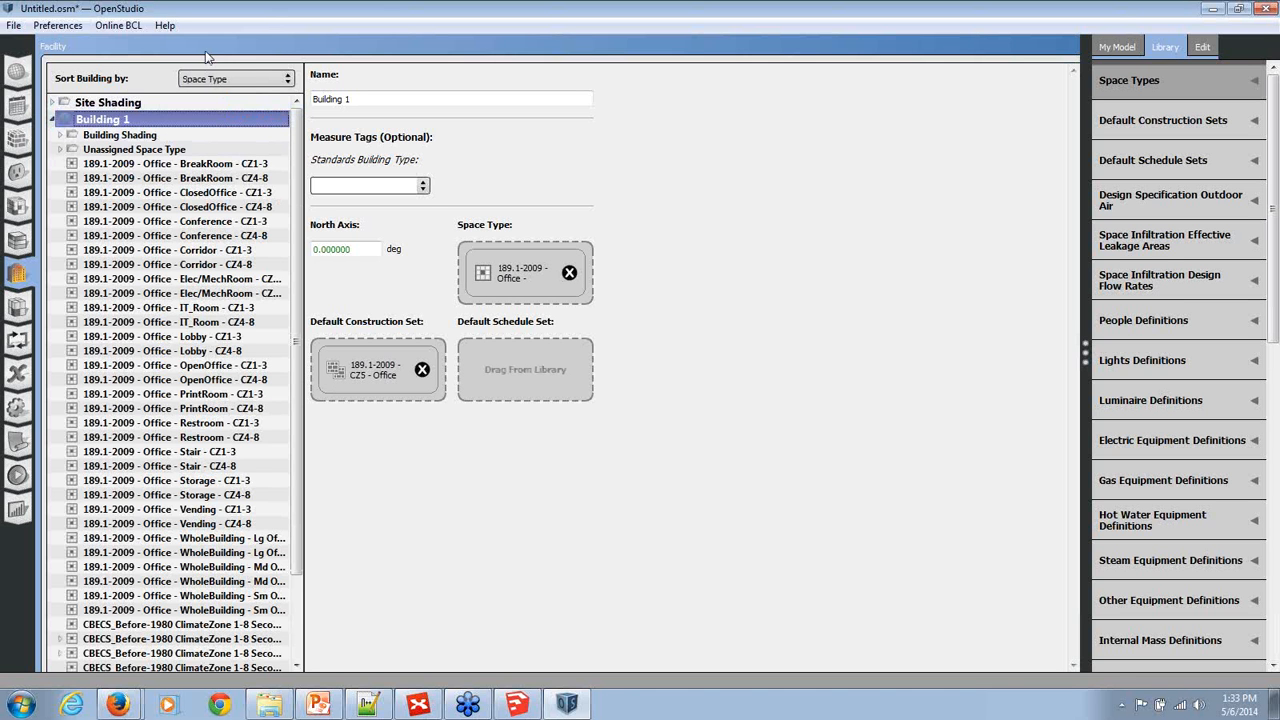
{"action": "left_click", "coordinate": [230, 80]}
{"action": "left_click", "coordinate": [205, 110]}
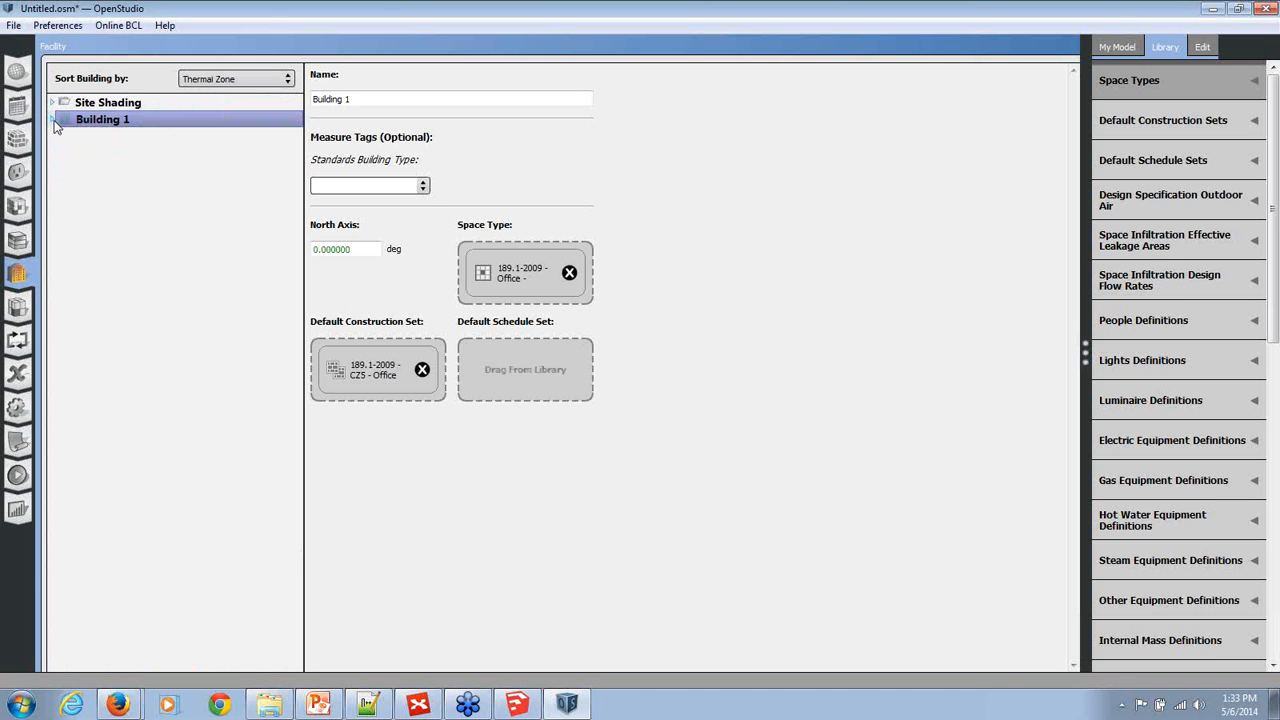
{"action": "left_click", "coordinate": [53, 119]}
{"action": "left_click", "coordinate": [61, 149]}
{"action": "left_click", "coordinate": [110, 163]}
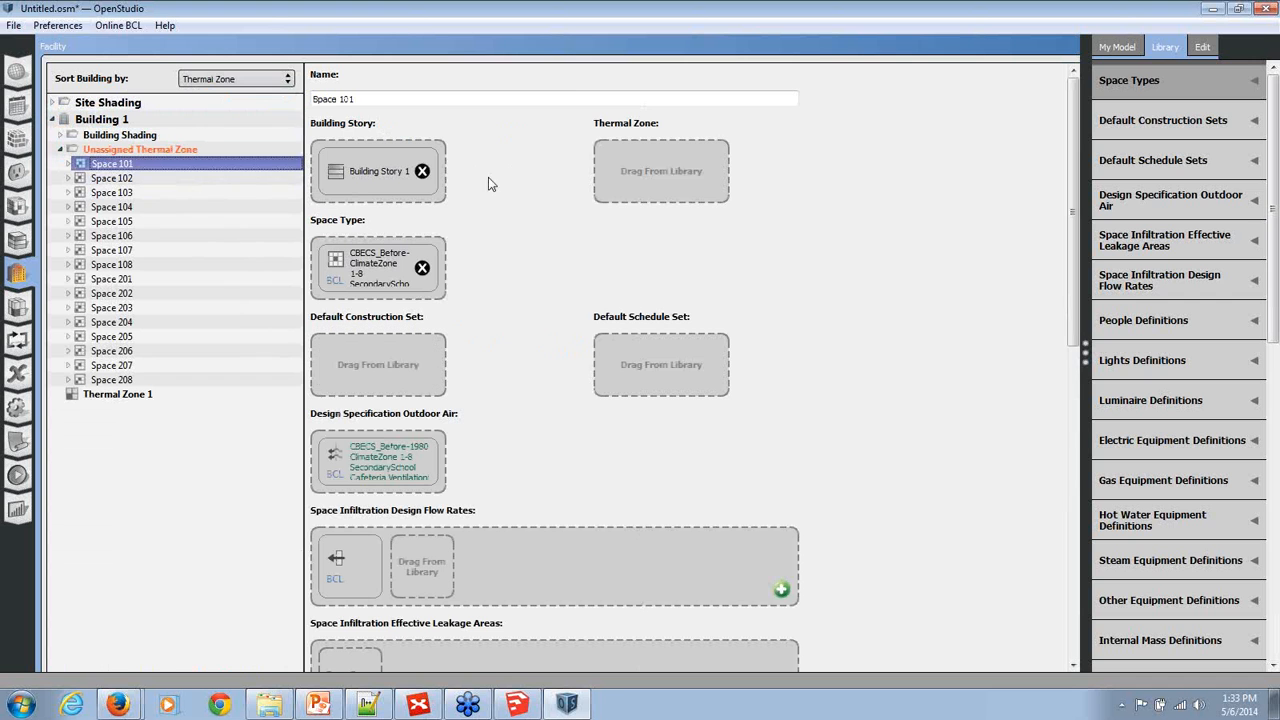
Assign Thermal Zone 1 to every unassigned space on both stories, from Space 101 through Space 208
{"action": "left_click", "coordinate": [1118, 47]}
{"action": "left_click", "coordinate": [1152, 130]}
{"action": "left_click_drag", "start_coordinate": [1148, 164], "coordinate": [710, 200]}
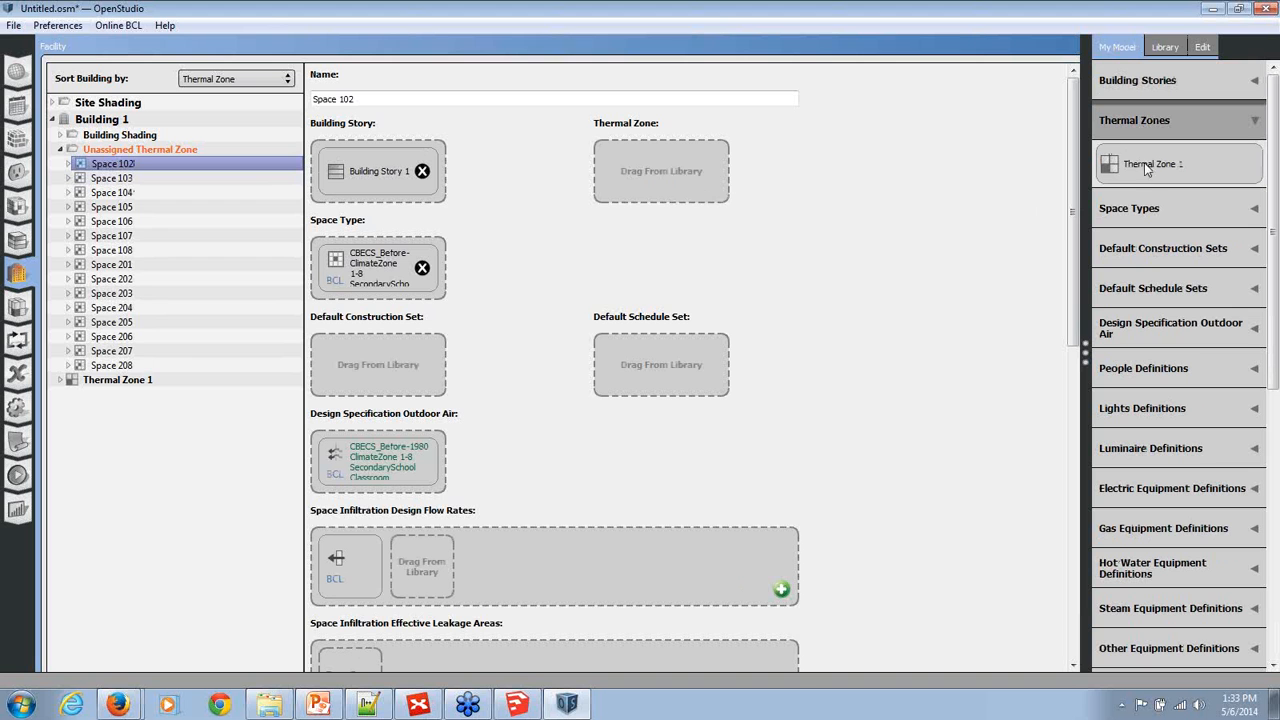
{"action": "left_click_drag", "start_coordinate": [1148, 170], "coordinate": [690, 185]}
{"action": "left_click_drag", "start_coordinate": [1171, 168], "coordinate": [663, 179]}
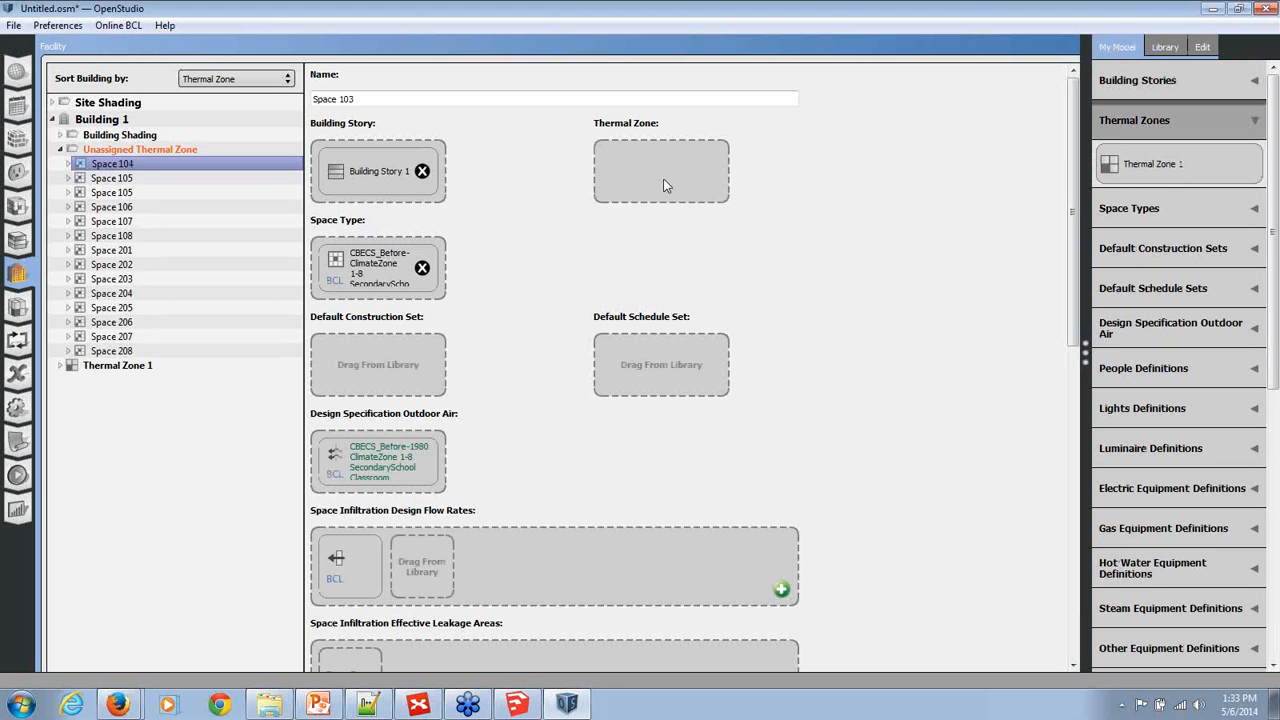
{"action": "left_click_drag", "start_coordinate": [1160, 176], "coordinate": [668, 180]}
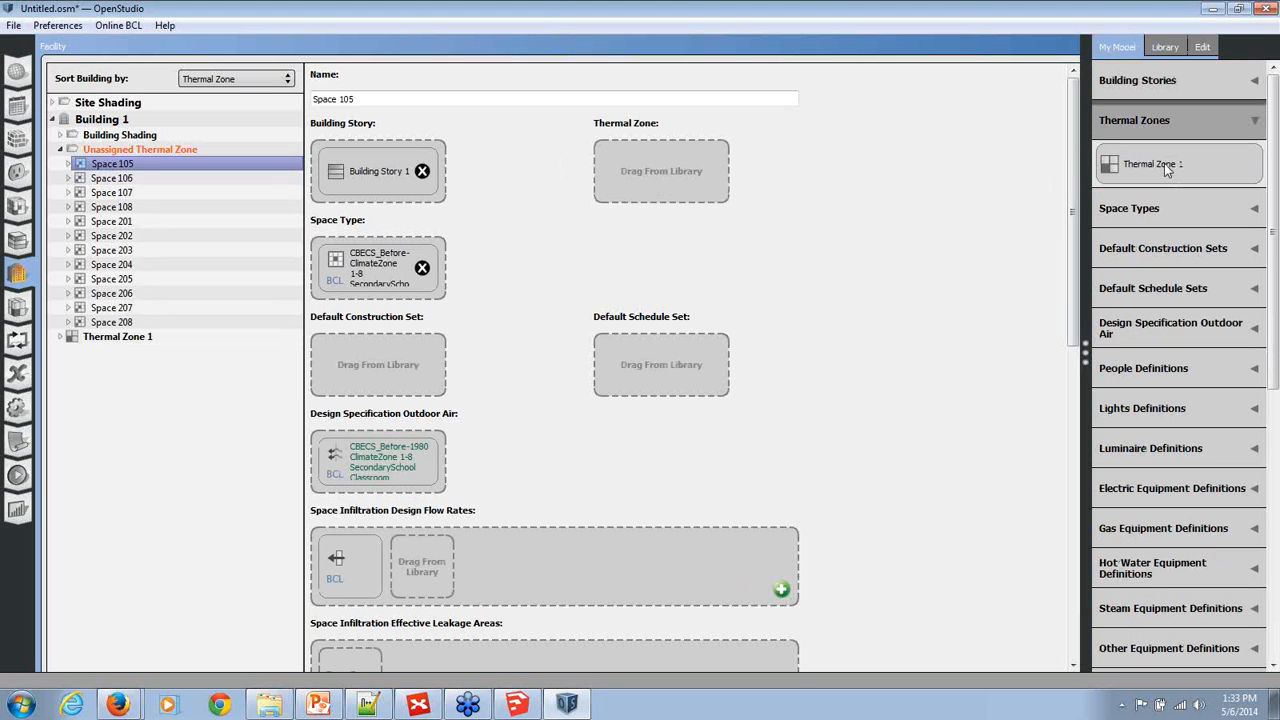
{"action": "left_click_drag", "start_coordinate": [1164, 169], "coordinate": [665, 177]}
{"action": "left_click_drag", "start_coordinate": [1162, 168], "coordinate": [663, 176]}
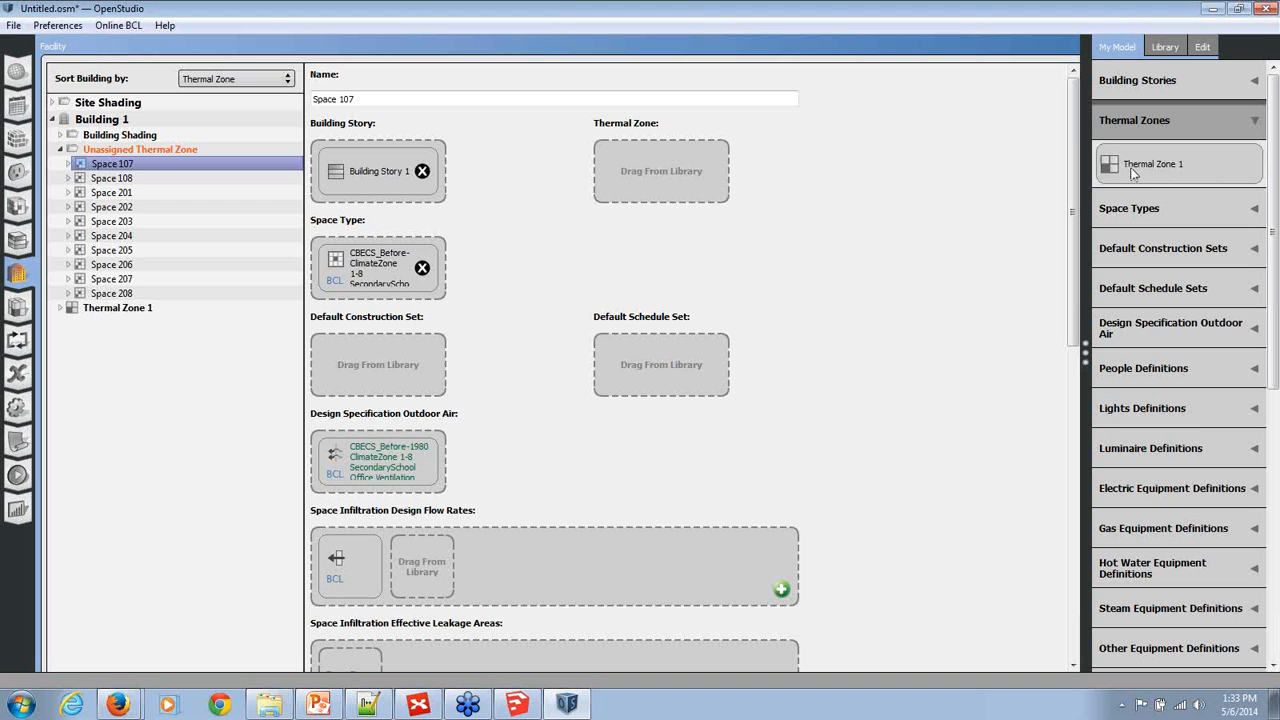
{"action": "left_click_drag", "start_coordinate": [1126, 166], "coordinate": [640, 175]}
{"action": "left_click_drag", "start_coordinate": [1118, 150], "coordinate": [650, 175]}
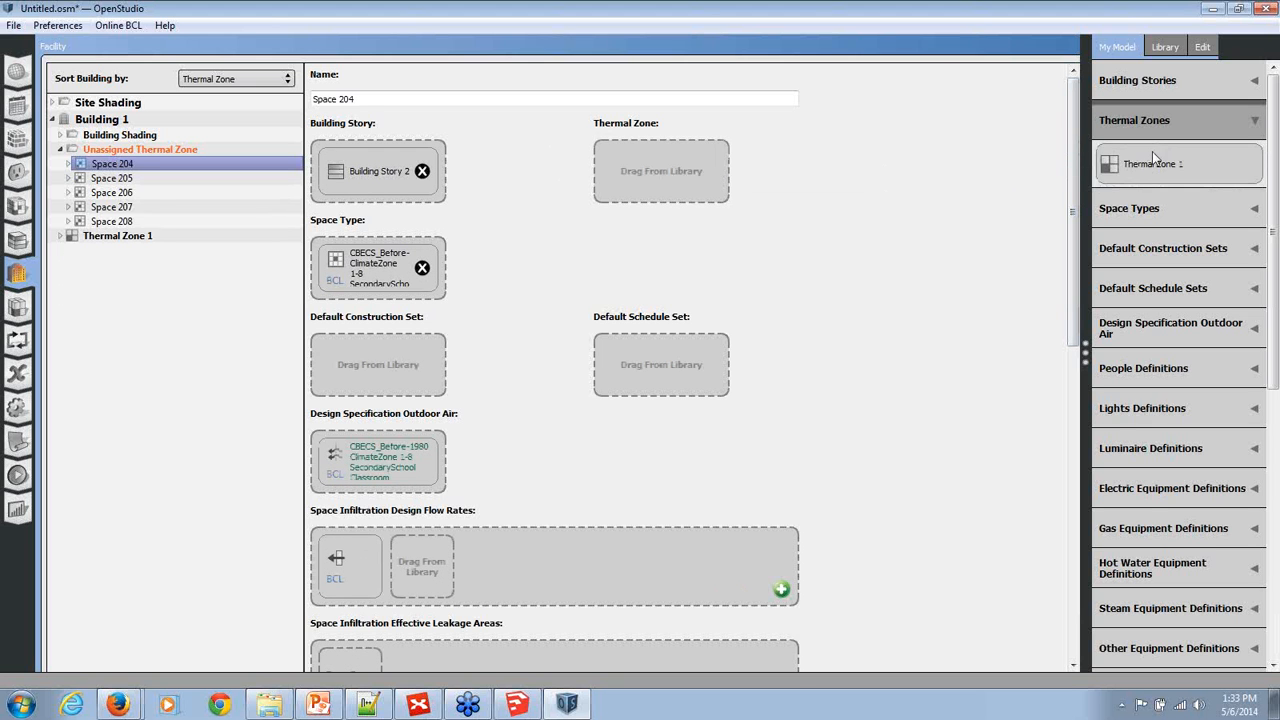
{"action": "left_click_drag", "start_coordinate": [1146, 165], "coordinate": [655, 175]}
{"action": "left_click_drag", "start_coordinate": [1130, 168], "coordinate": [650, 175]}
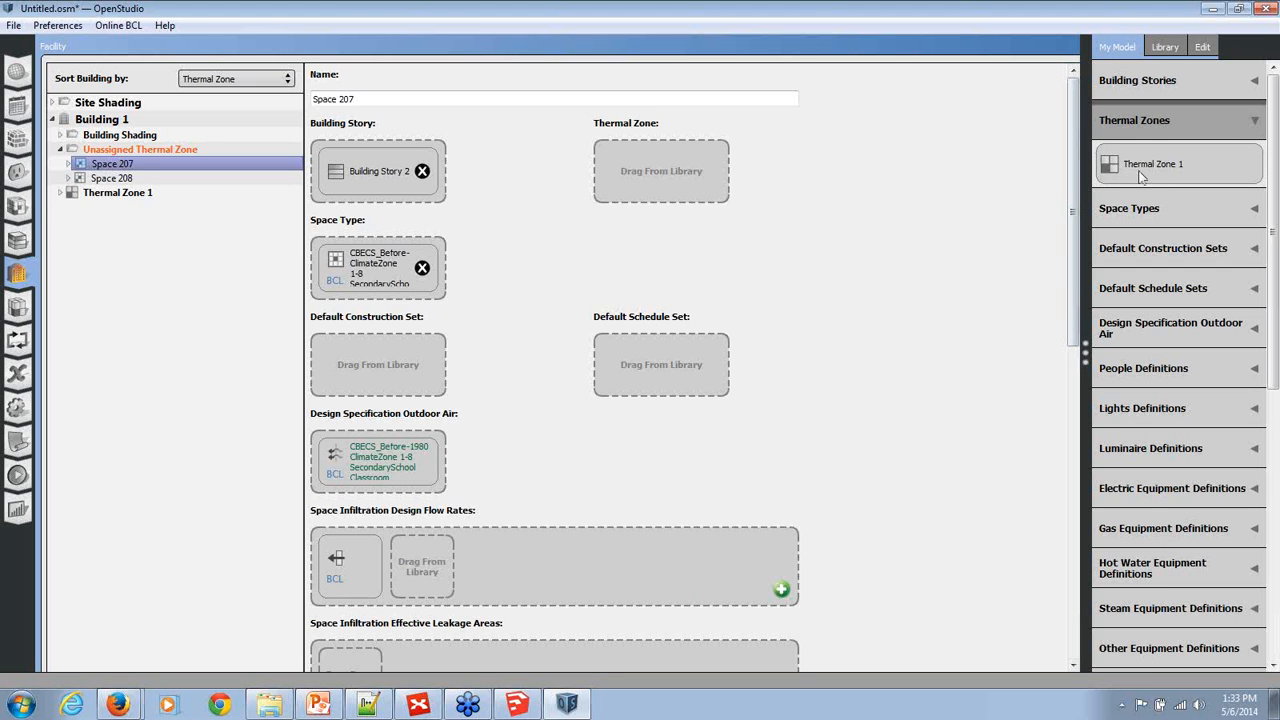
{"action": "left_click_drag", "start_coordinate": [1140, 176], "coordinate": [668, 177]}
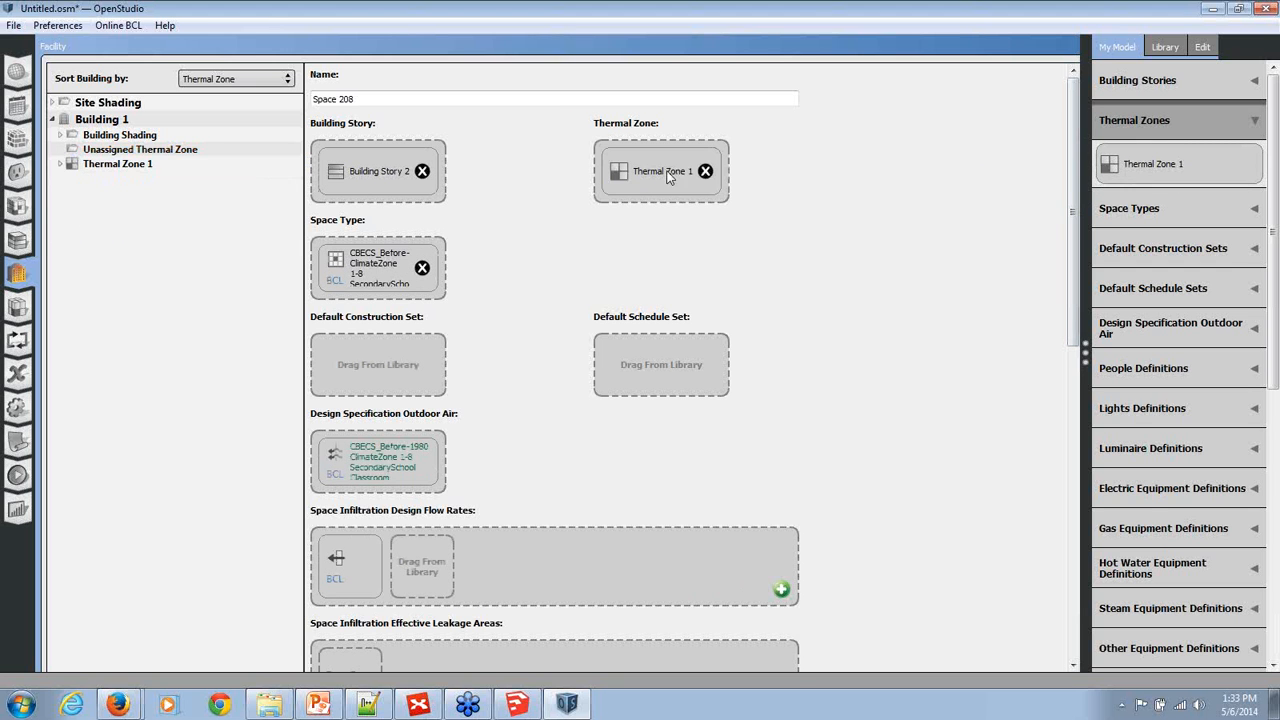
Rerun the EnergyPlus simulation with the updated HVAC system and thermal zone assignments
{"action": "left_click", "coordinate": [18, 476]}
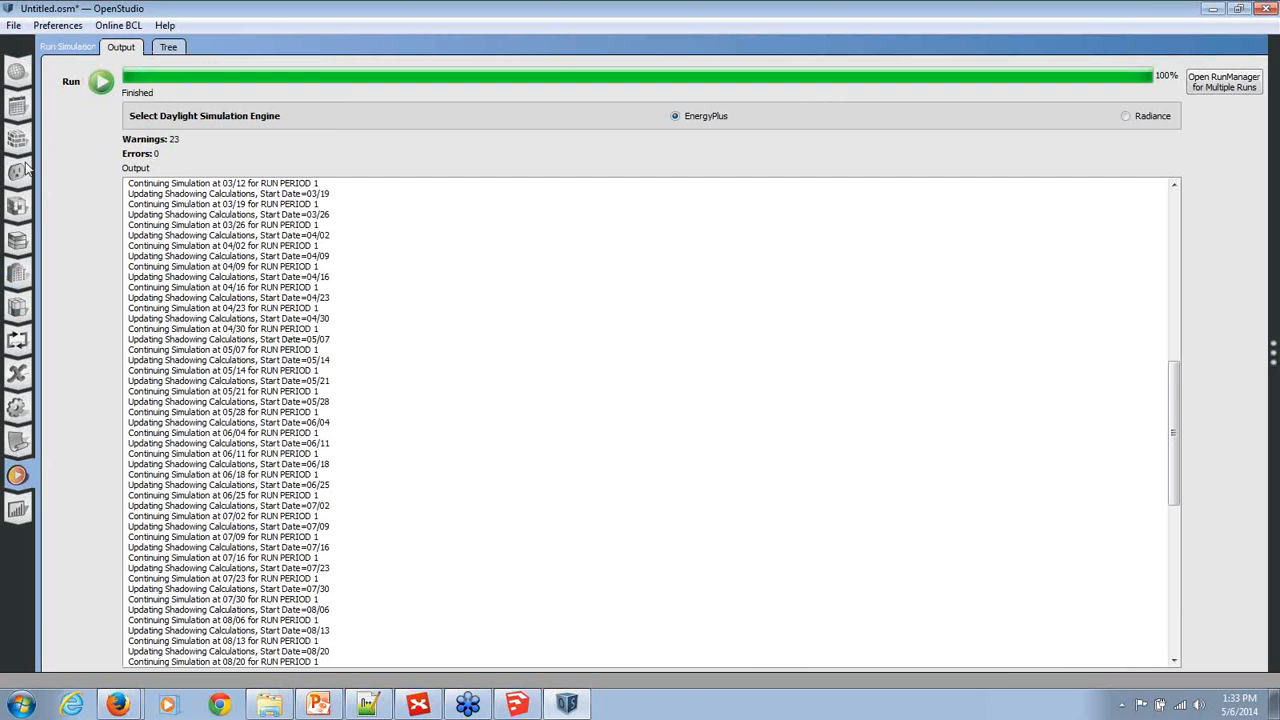
{"action": "left_click", "coordinate": [104, 84]}
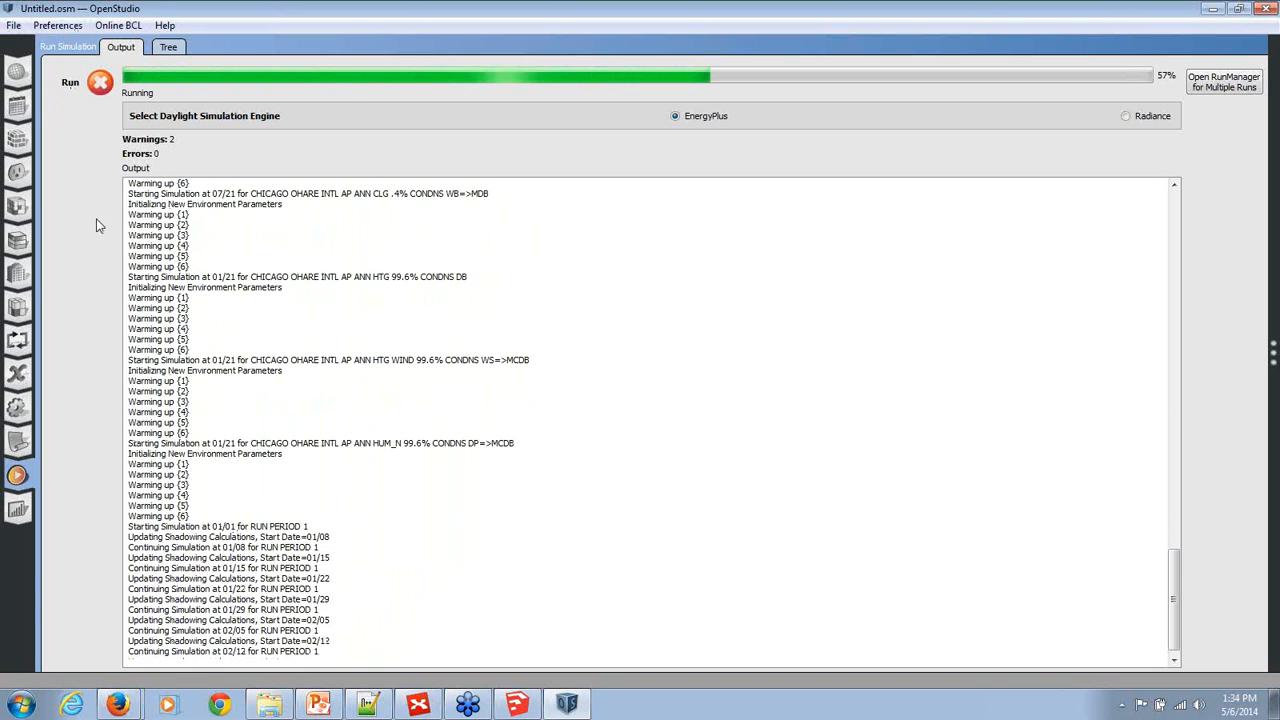
Launch ParametricAnalysisTool and create a new project named 5_6_AEDG DEMO in the desktop's OpenStudio Training Models folder
{"action": "left_click", "coordinate": [22, 708]}
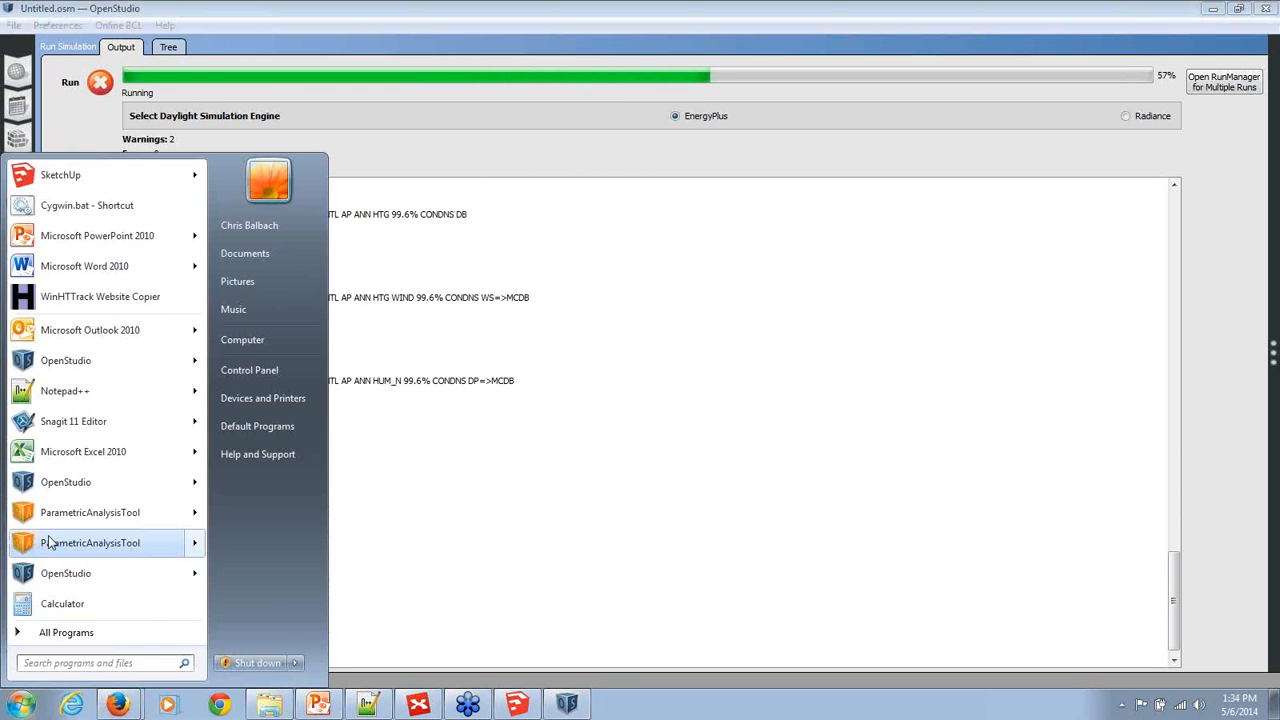
{"action": "left_click", "coordinate": [62, 541]}
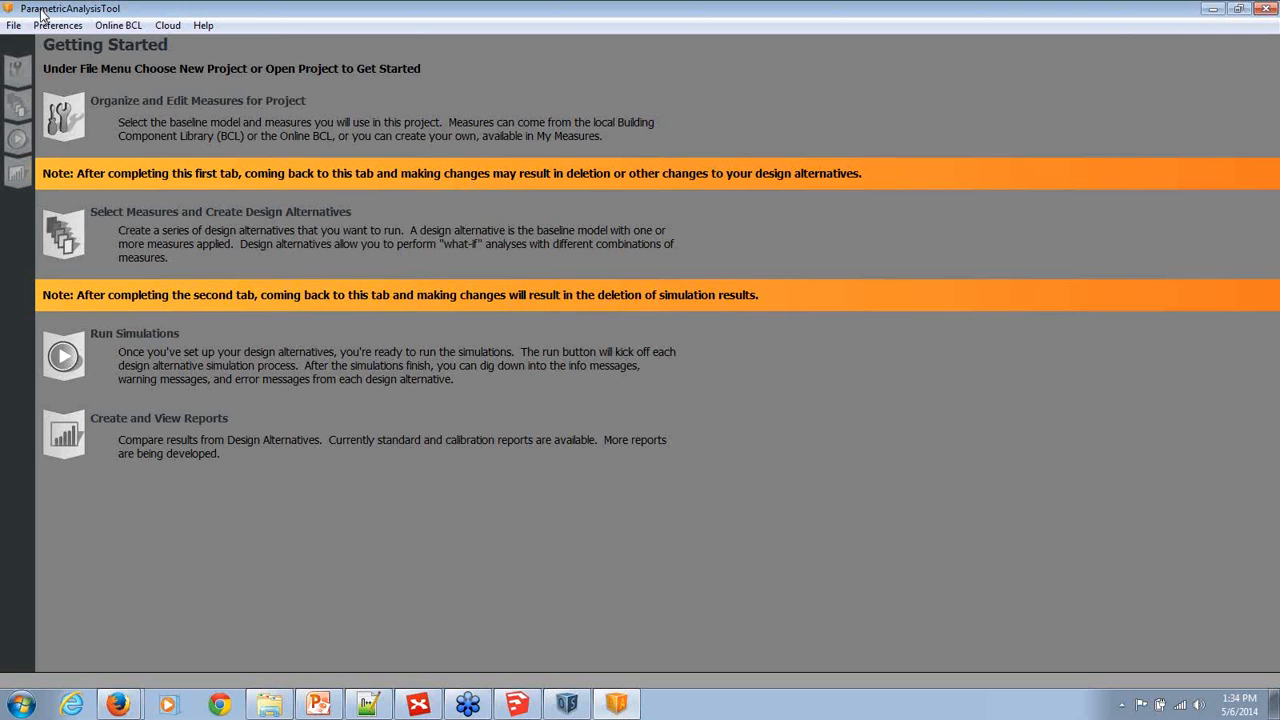
{"action": "left_click", "coordinate": [14, 25]}
{"action": "left_click", "coordinate": [39, 47]}
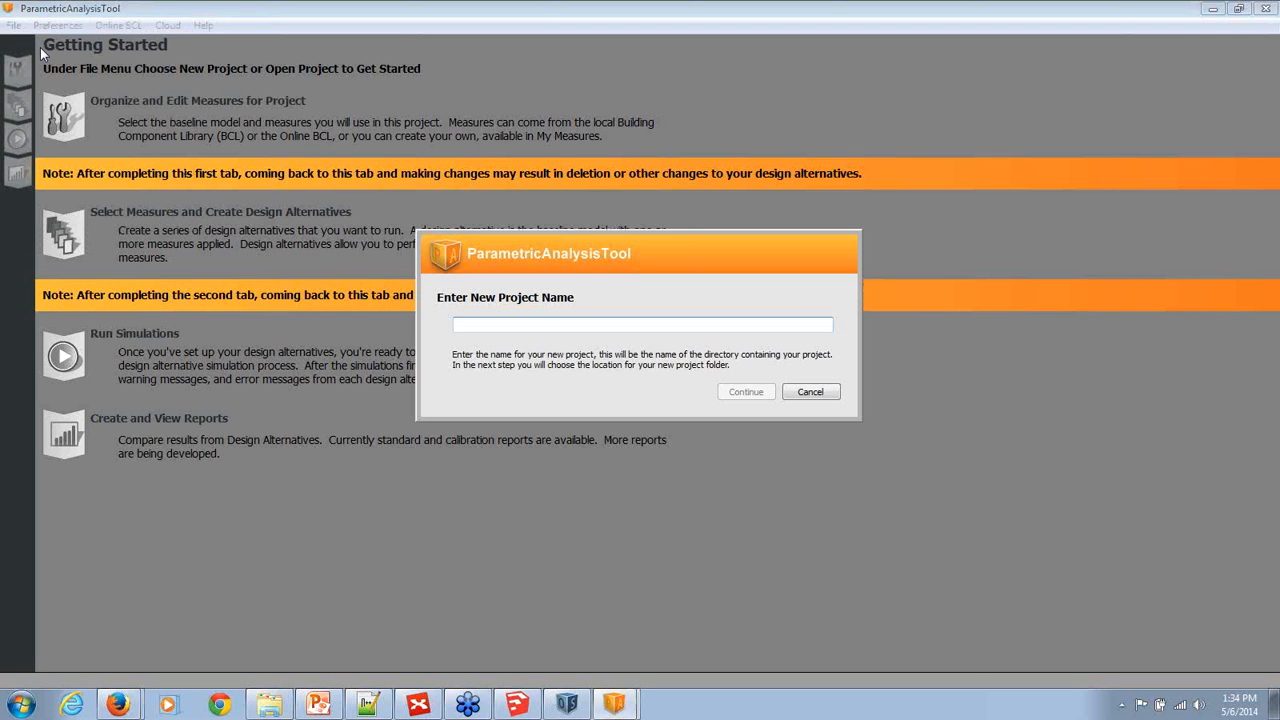
{"action": "type", "text": "5_6_AEDG DEMO"}
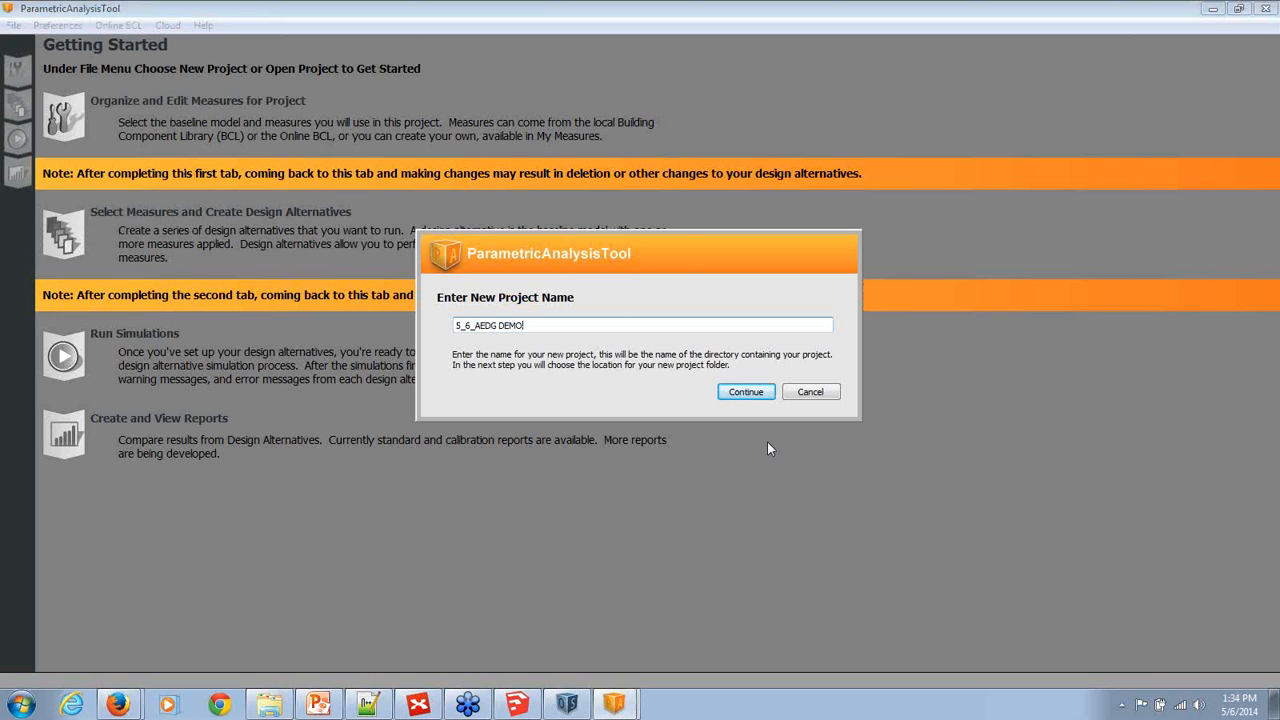
{"action": "left_click", "coordinate": [745, 392]}
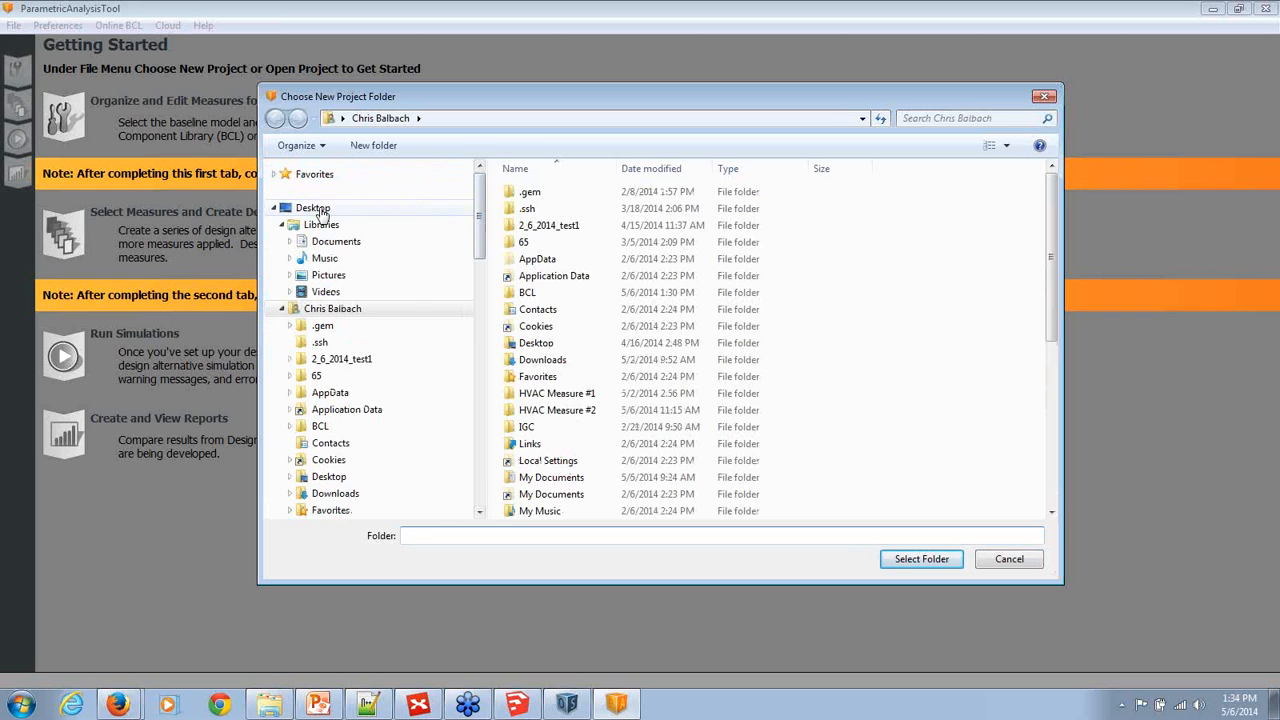
{"action": "left_click", "coordinate": [320, 210]}
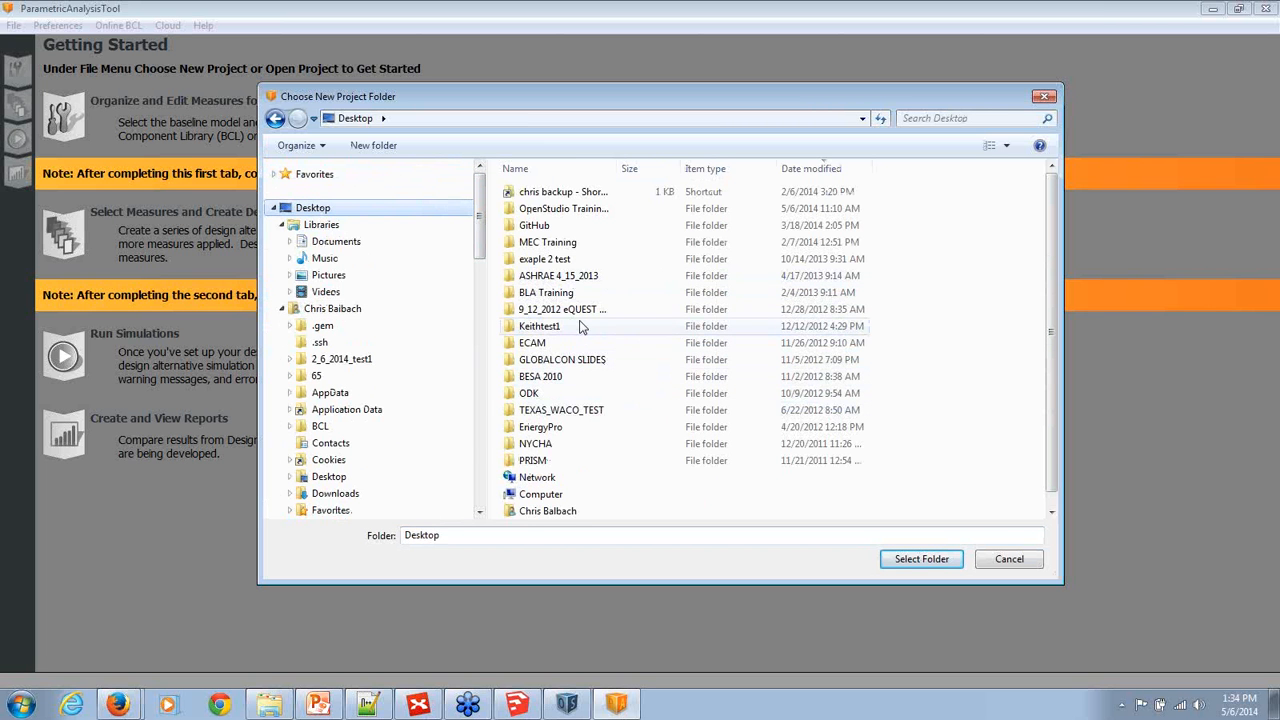
{"action": "double_click", "coordinate": [555, 208]}
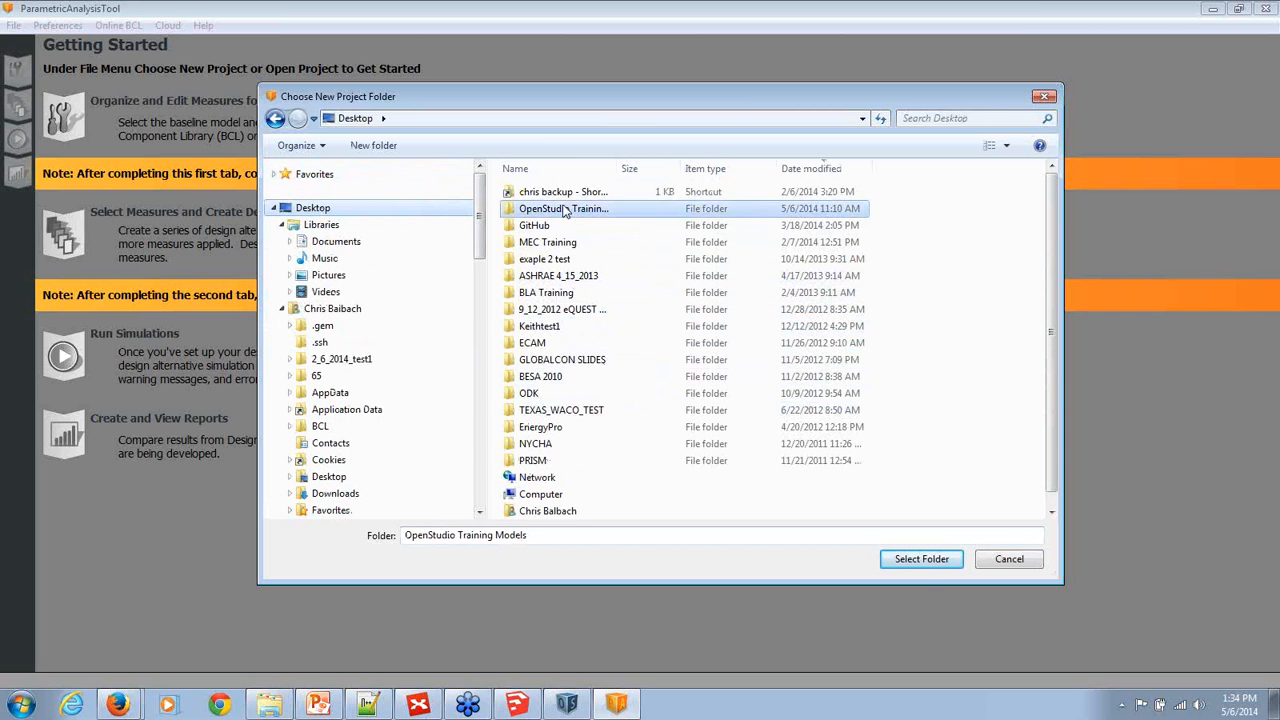
{"action": "left_click", "coordinate": [926, 563]}
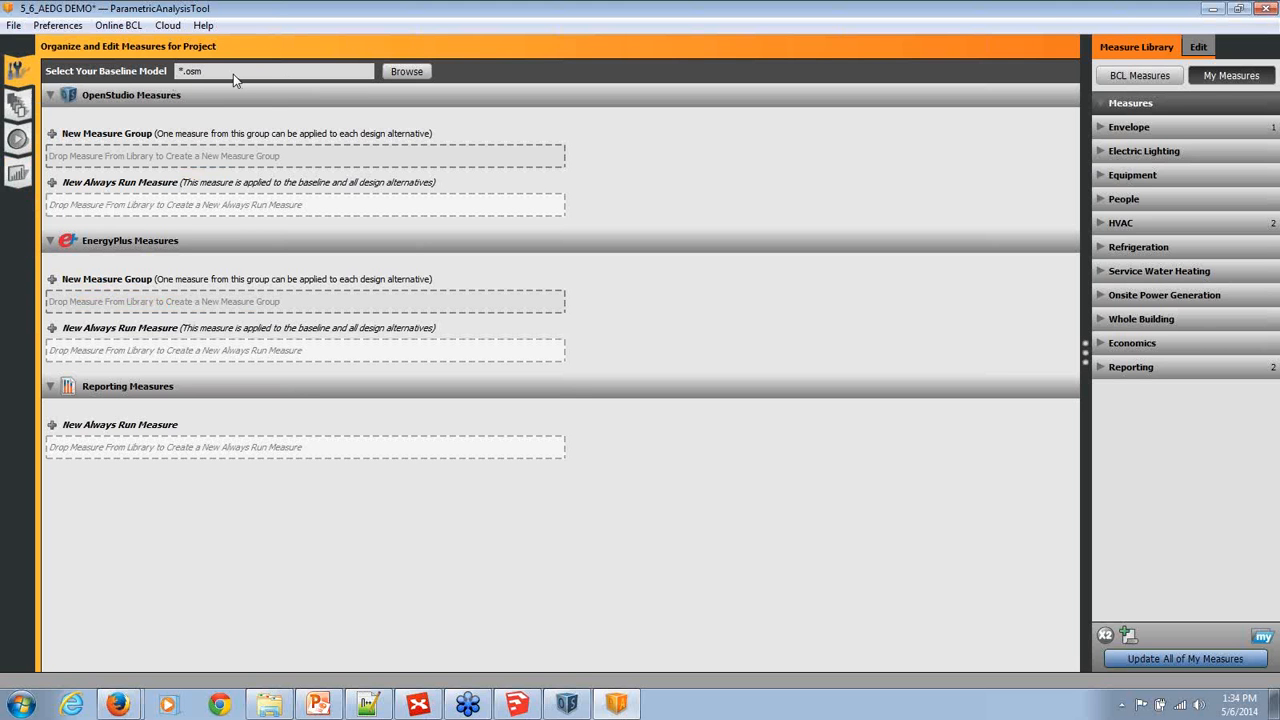
Switch to OpenStudio and check the simulation's progress and its electricity and natural gas consumption results
{"action": "left_click", "coordinate": [567, 705]}
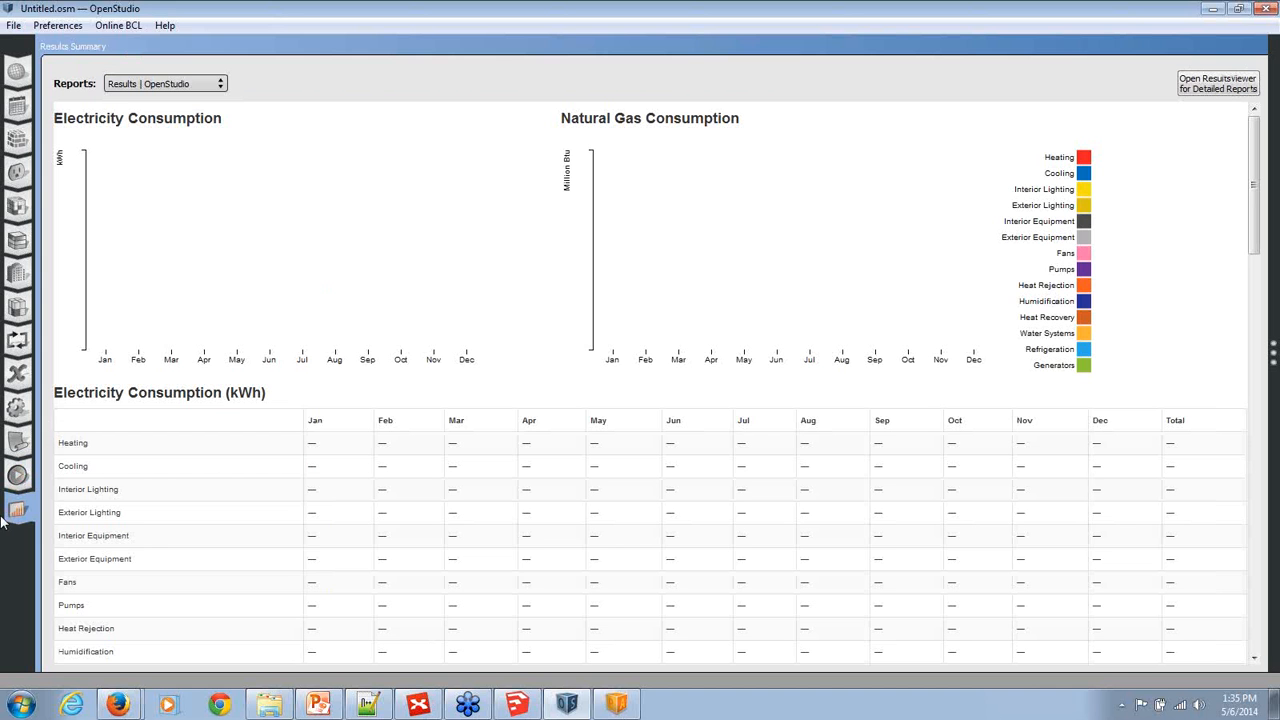
{"action": "left_click", "coordinate": [16, 478]}
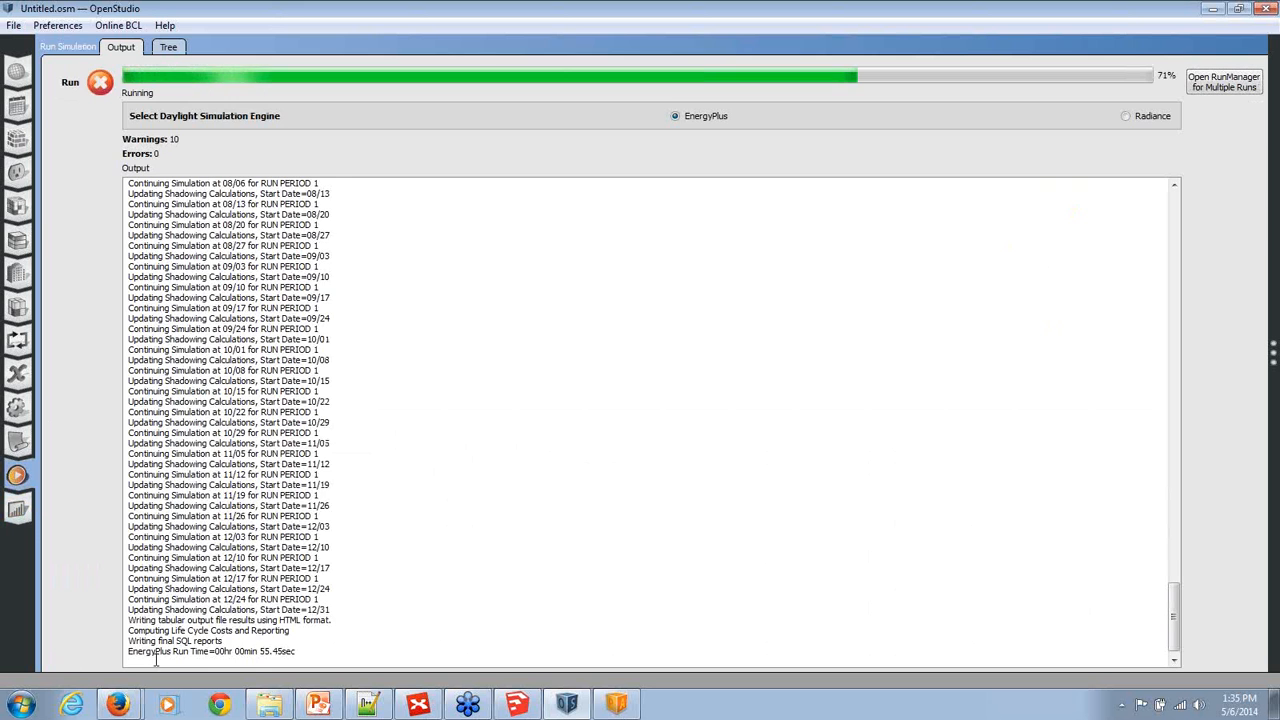
{"action": "left_click", "coordinate": [17, 511]}
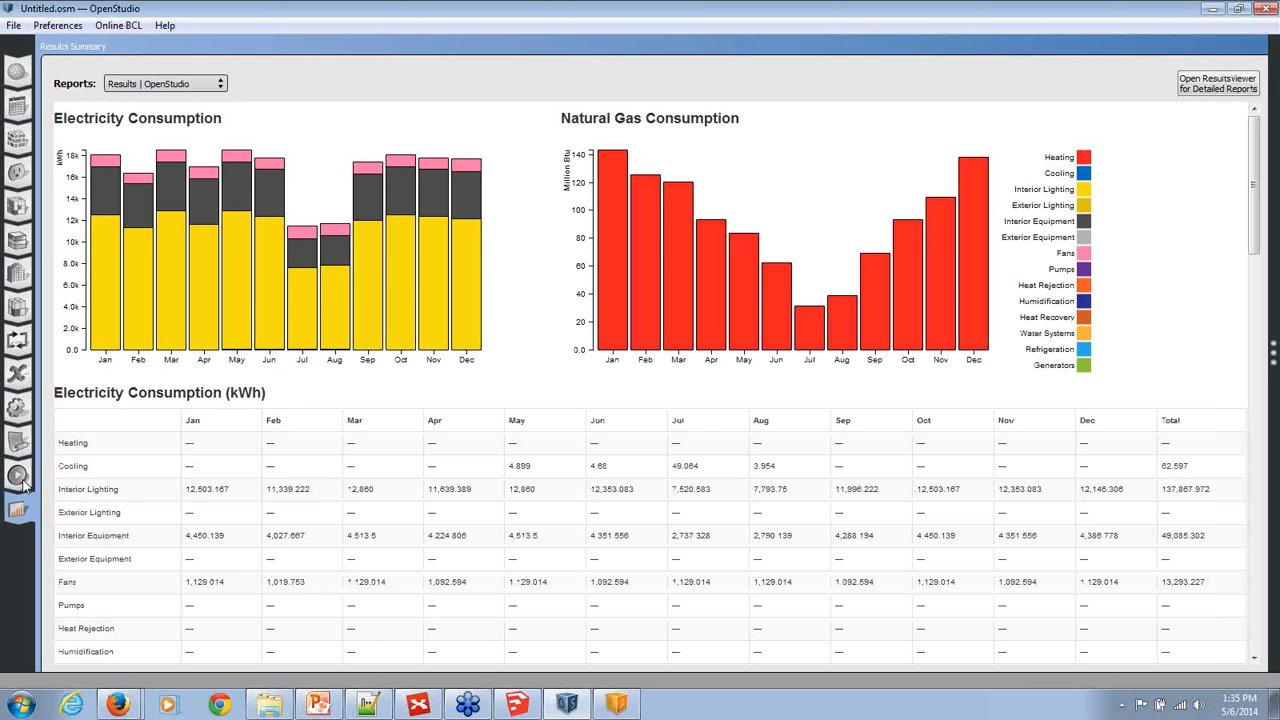
{"action": "left_click", "coordinate": [17, 477]}
Save the simulated model under the new name 5_6_model in the desktop's OpenStudio Training Models folder
{"action": "left_click", "coordinate": [14, 25]}
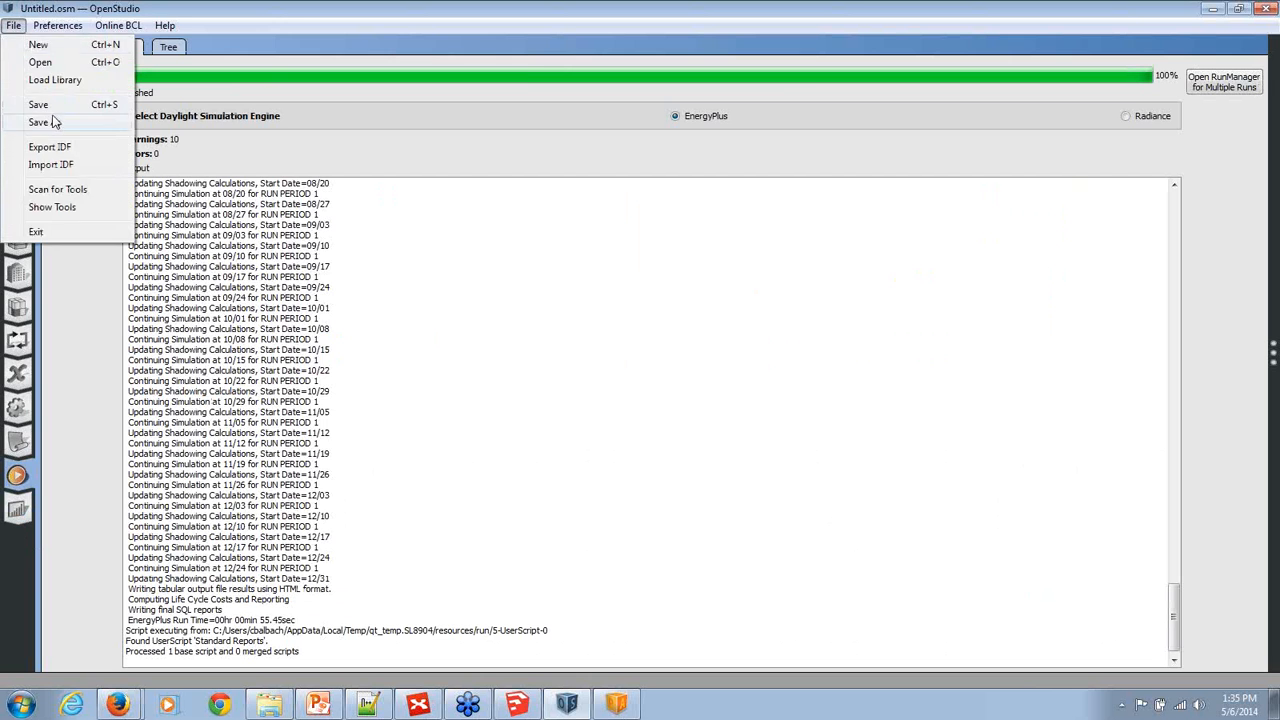
{"action": "left_click", "coordinate": [57, 121]}
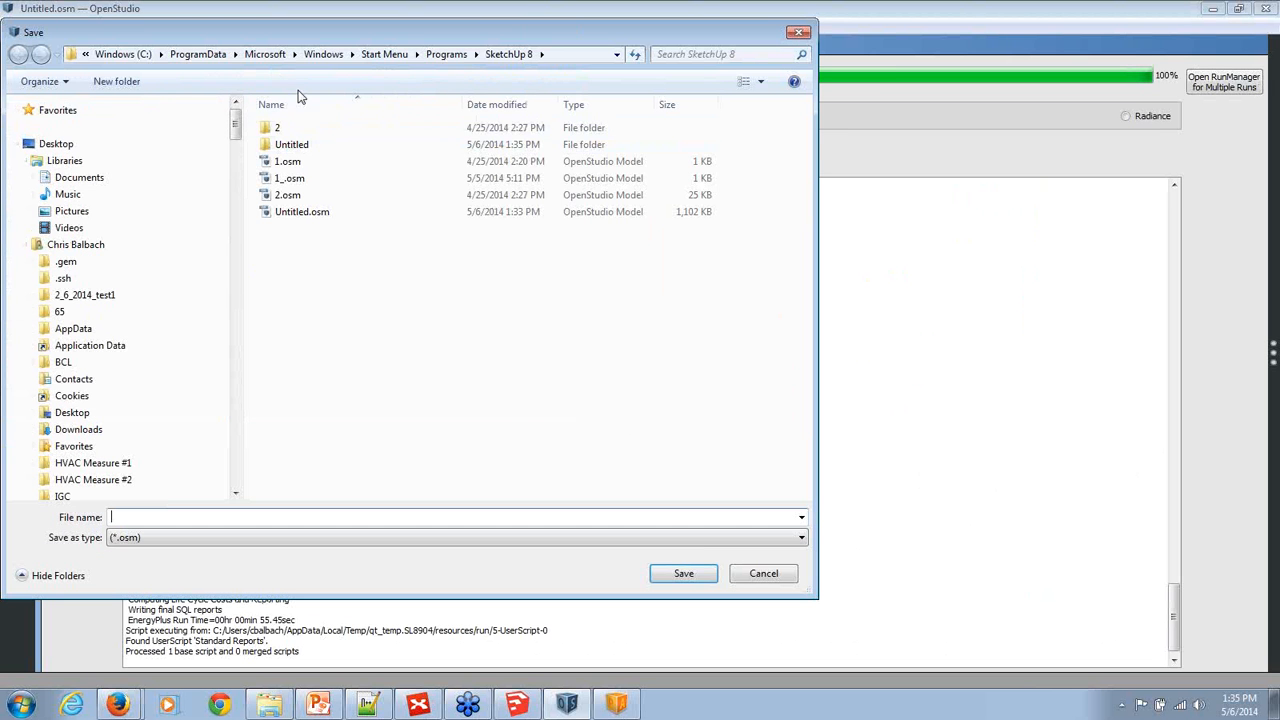
{"action": "left_click", "coordinate": [50, 144]}
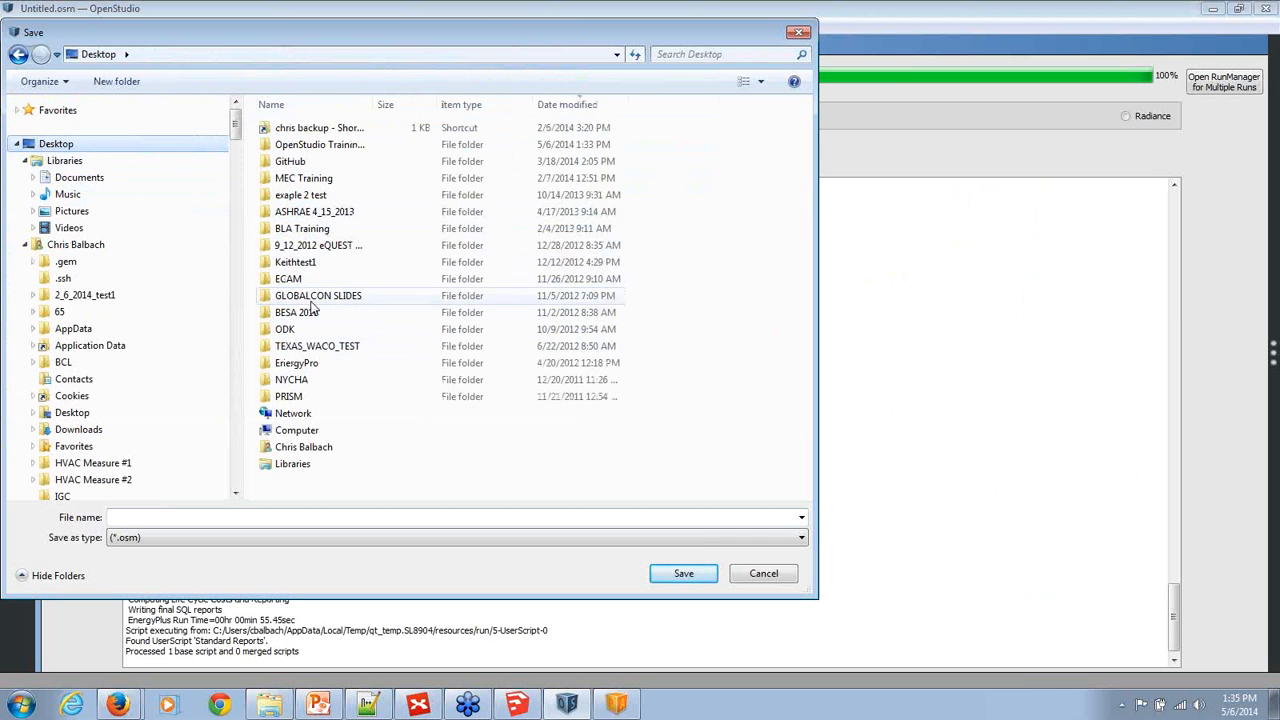
{"action": "double_click", "coordinate": [318, 144]}
{"action": "left_click", "coordinate": [210, 516]}
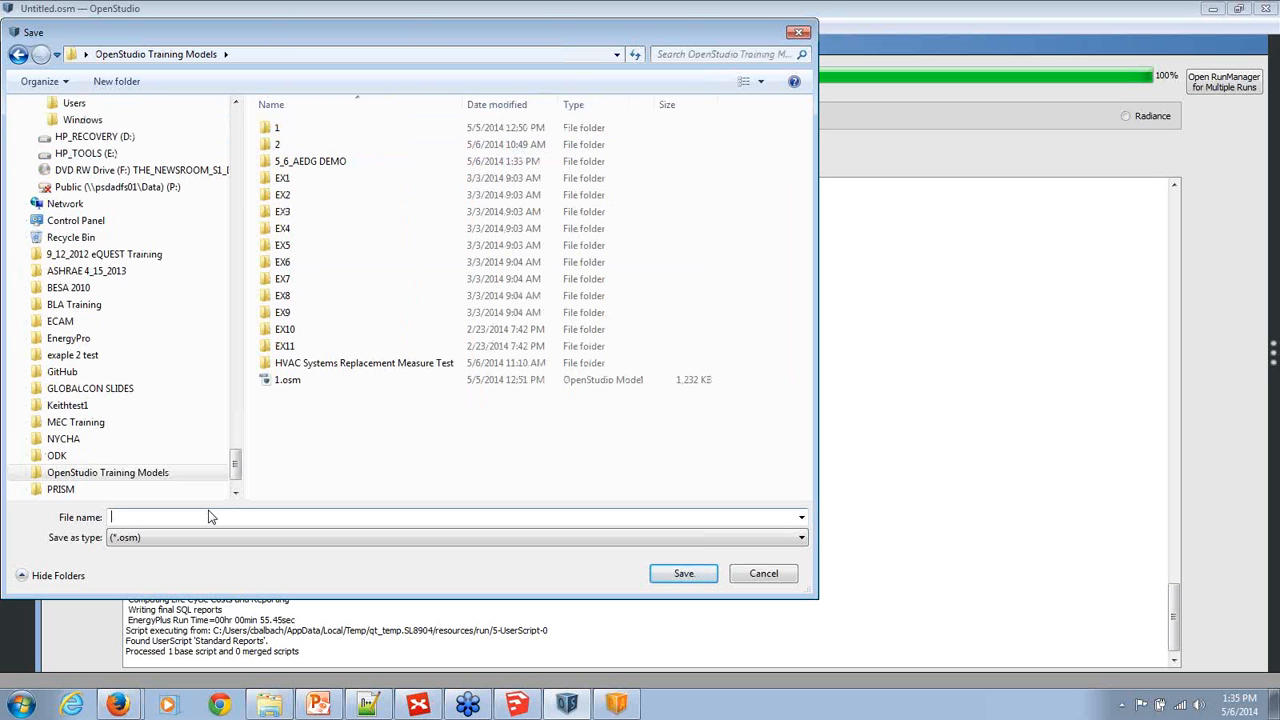
{"action": "type", "text": "5"}
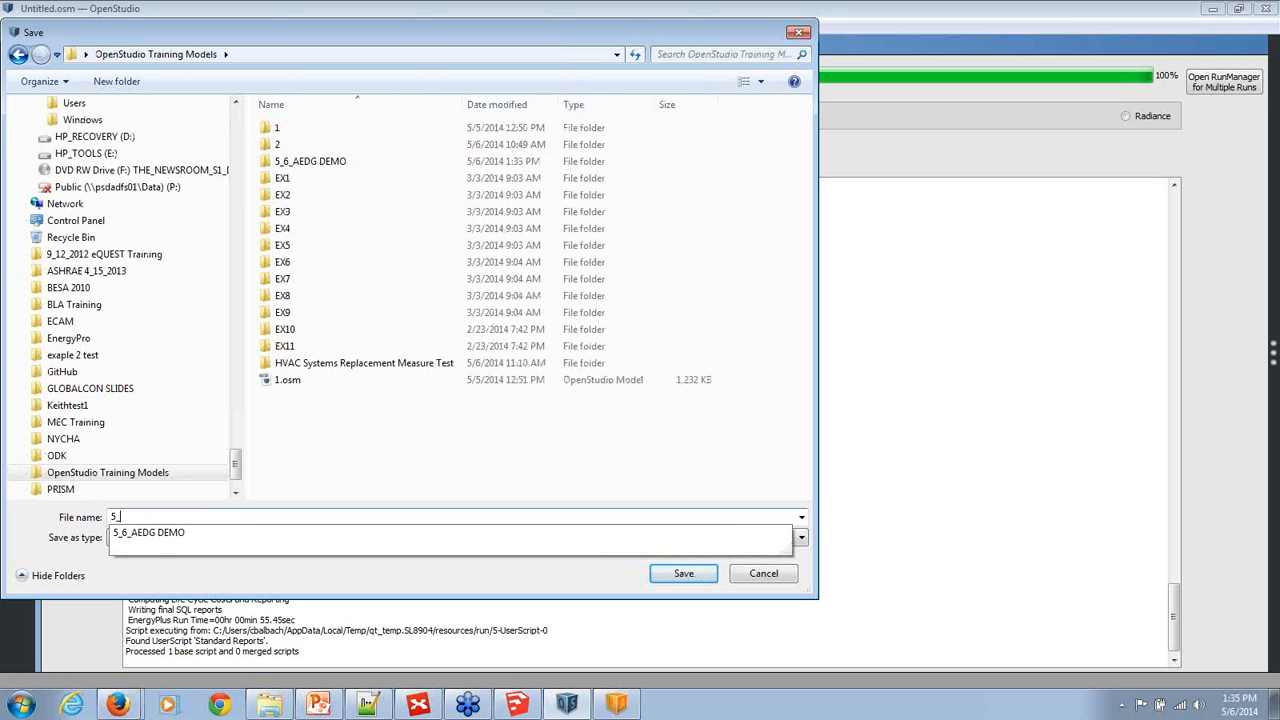
{"action": "type", "text": "_6_model"}
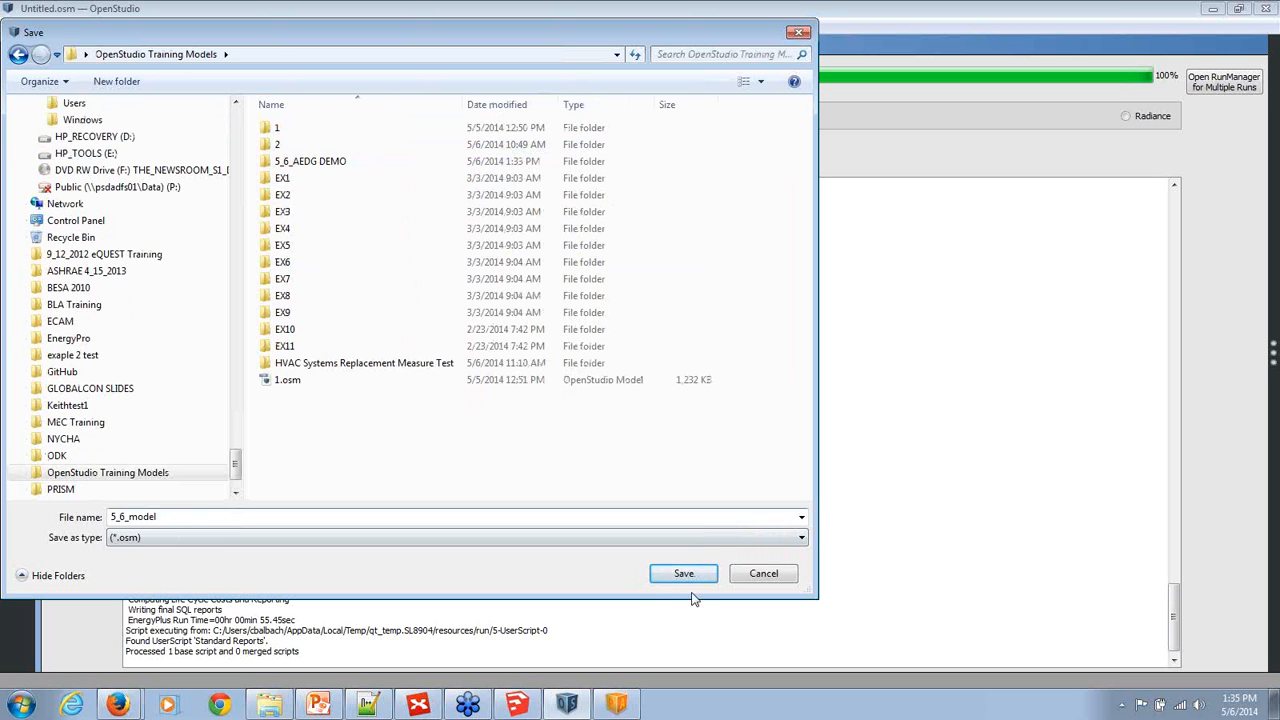
{"action": "left_click", "coordinate": [689, 576]}
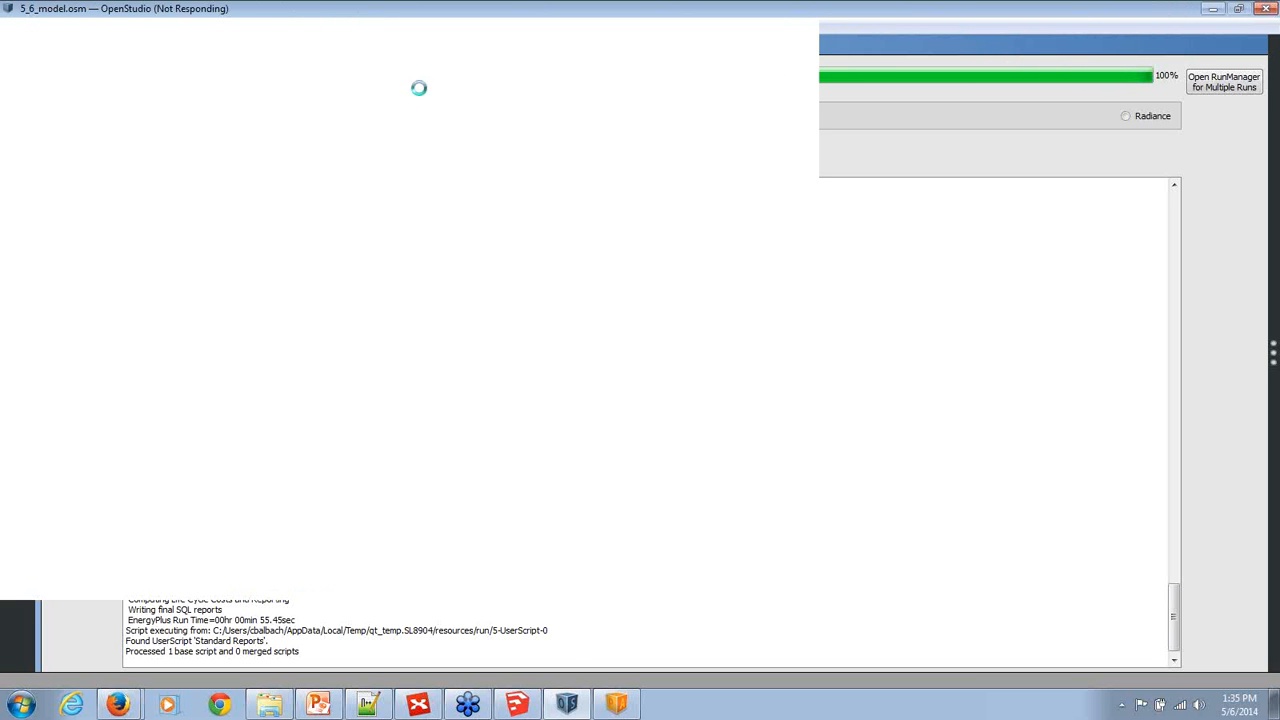
Switch to ParametricAnalysisTool and load 5_6_model.osm from the OpenStudio Training Models folder as the project's baseline model
{"action": "left_click", "coordinate": [617, 704]}
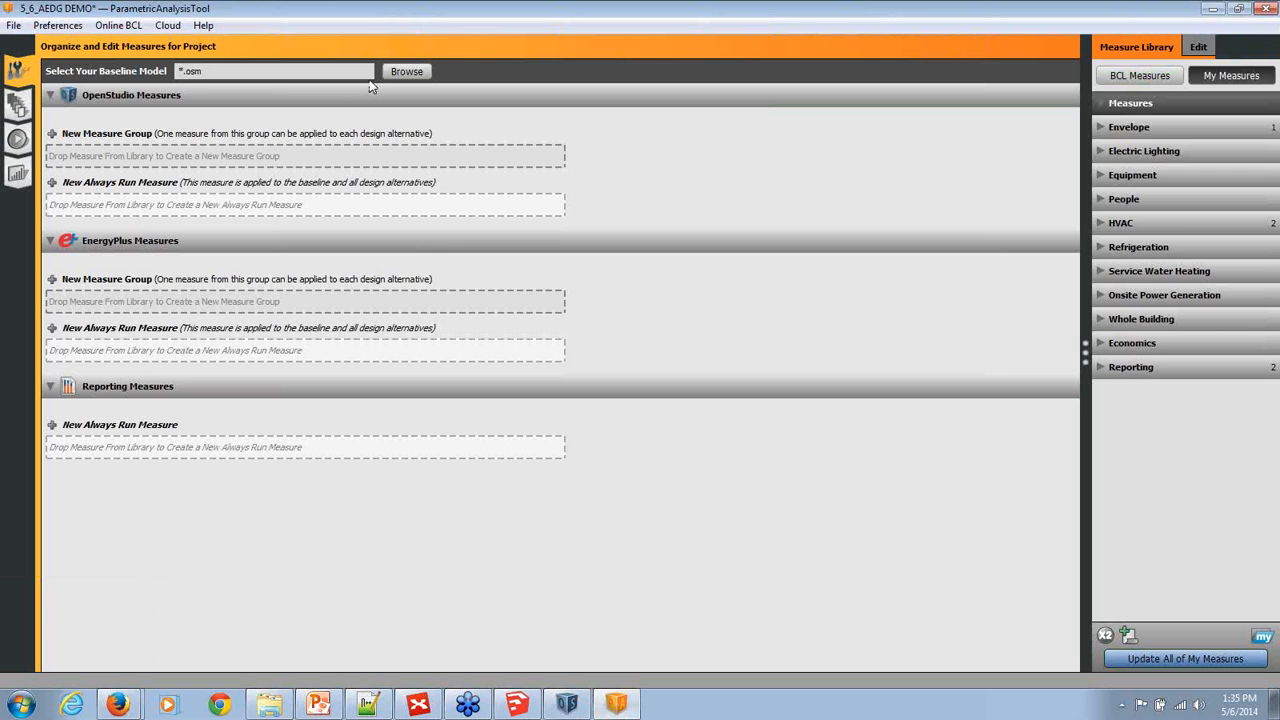
{"action": "left_click", "coordinate": [397, 76]}
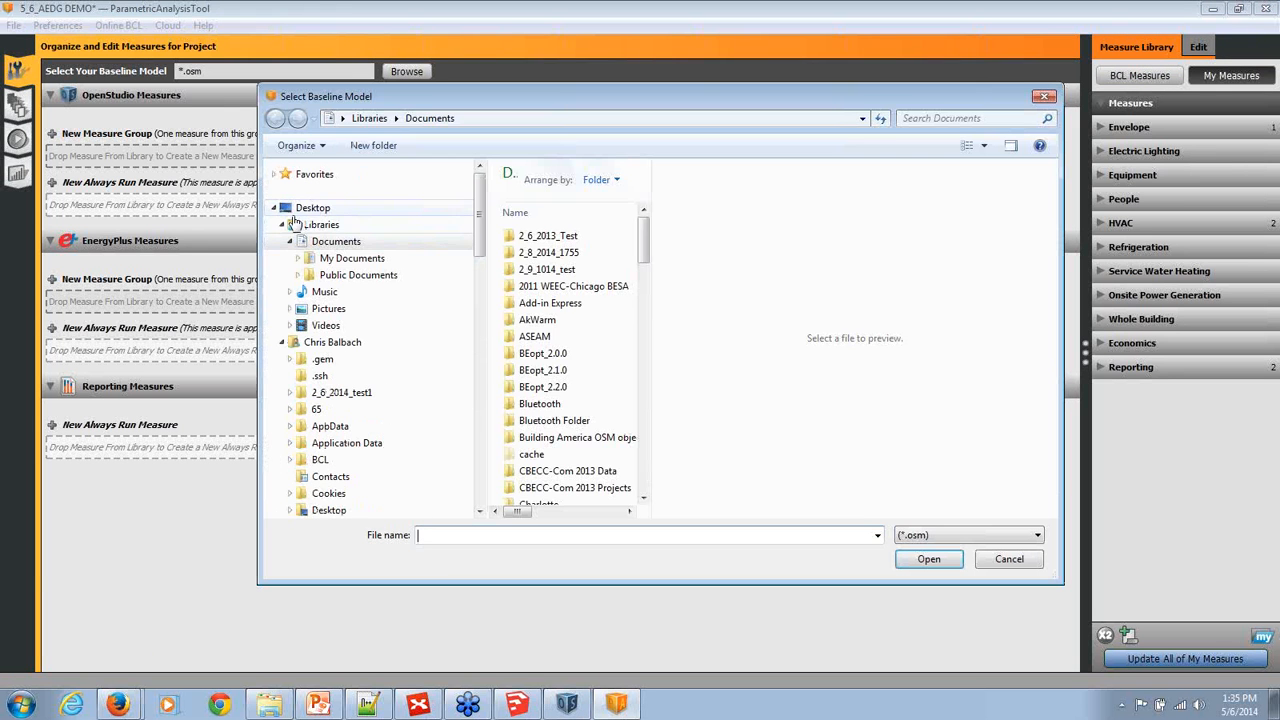
{"action": "left_click", "coordinate": [305, 208]}
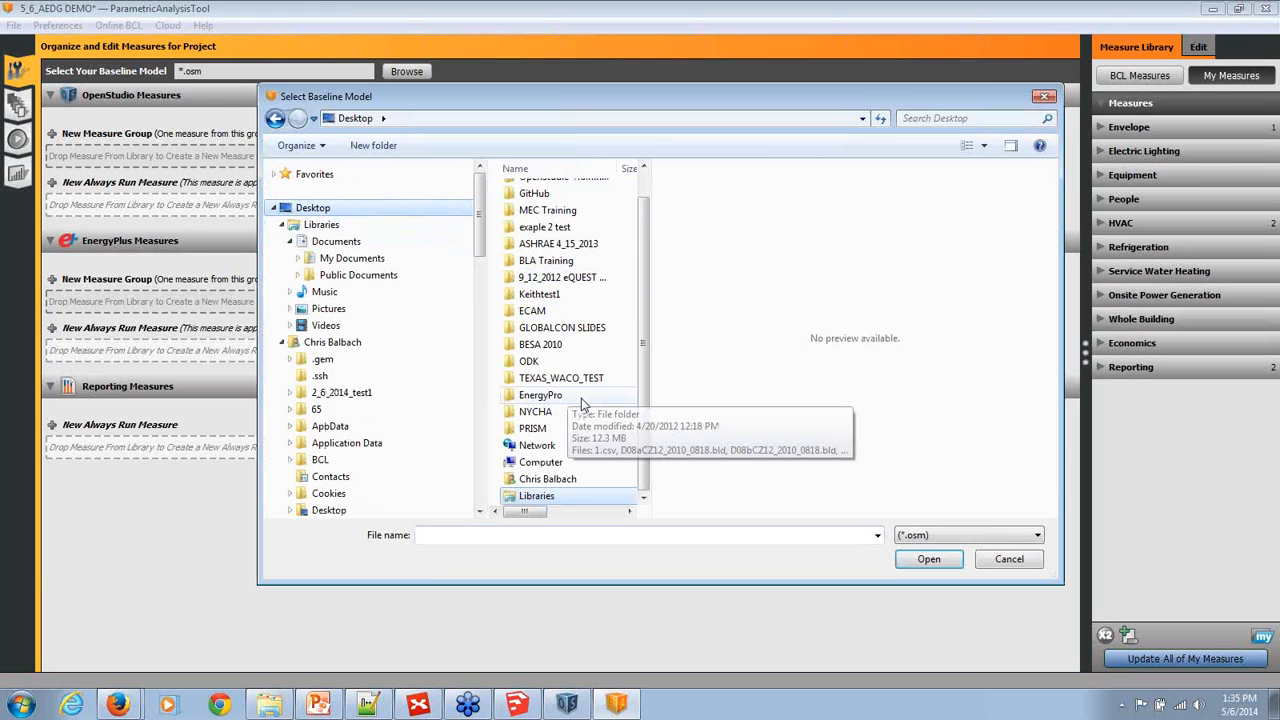
{"action": "scroll", "coordinate": [642, 238], "scroll_direction": "up", "scroll_amount": 1}
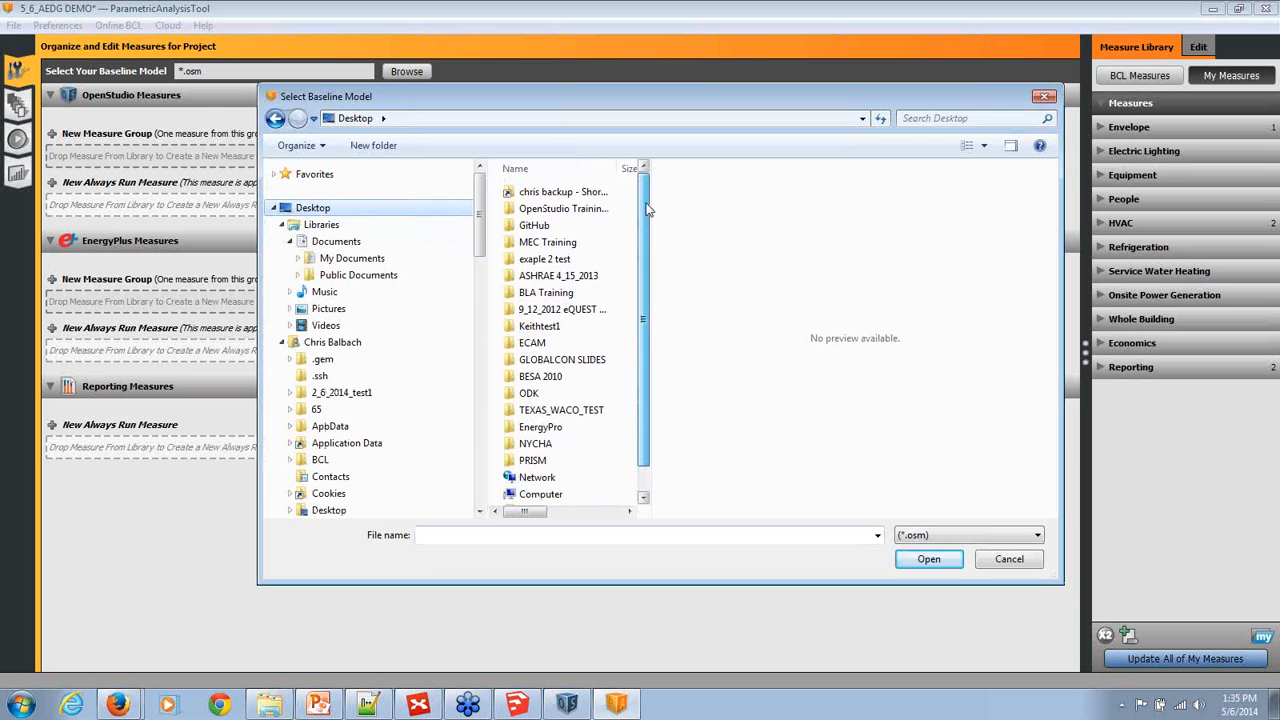
{"action": "double_click", "coordinate": [568, 208]}
{"action": "left_click", "coordinate": [550, 477]}
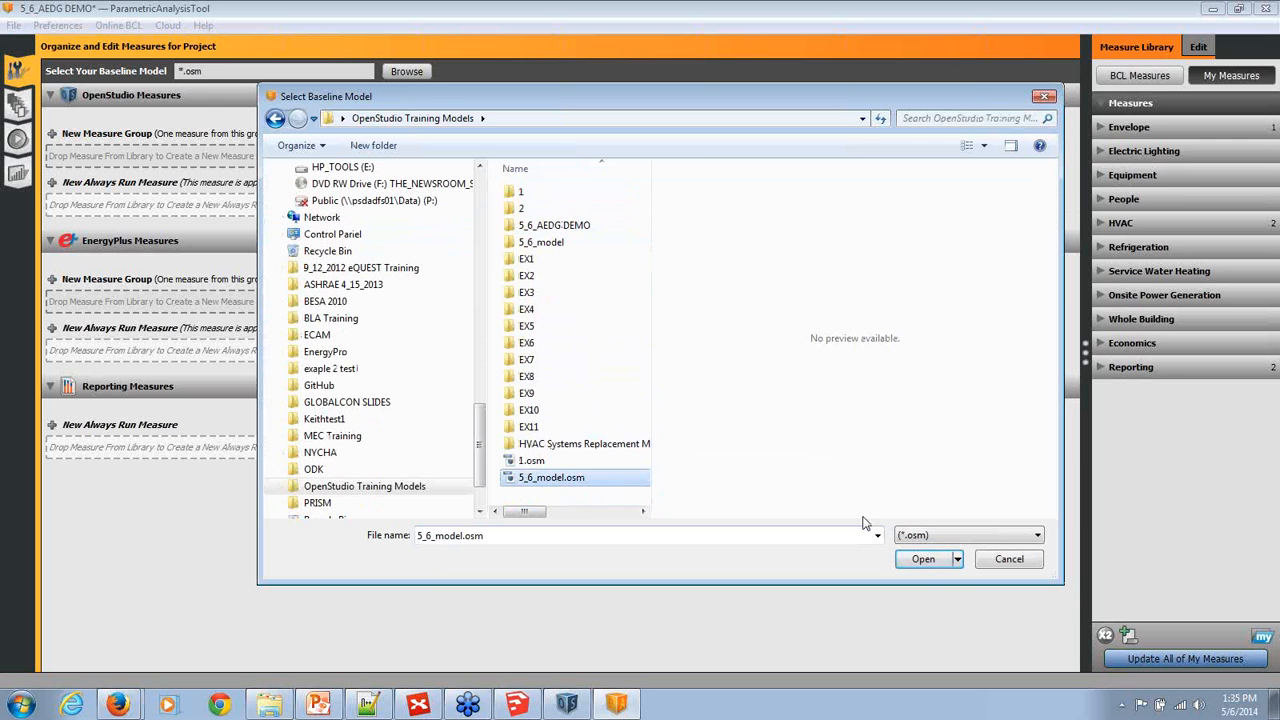
{"action": "left_click", "coordinate": [926, 560]}
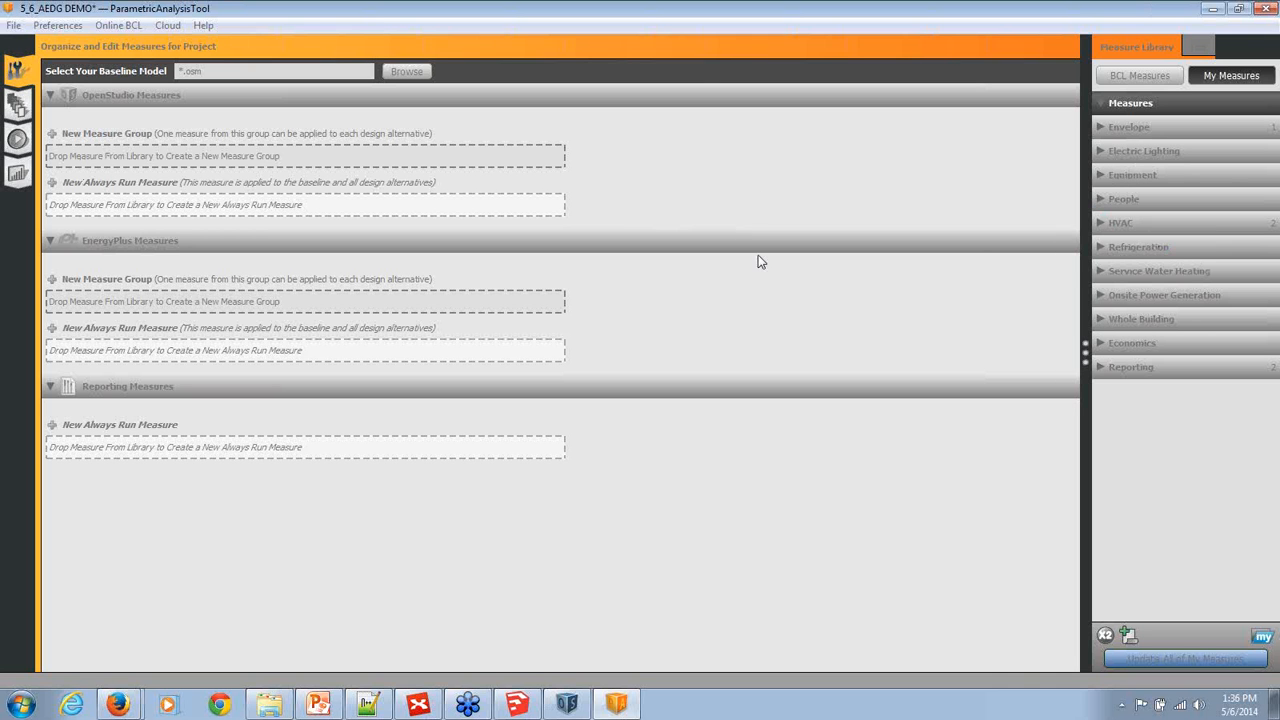
{"action": "left_click", "coordinate": [567, 704]}
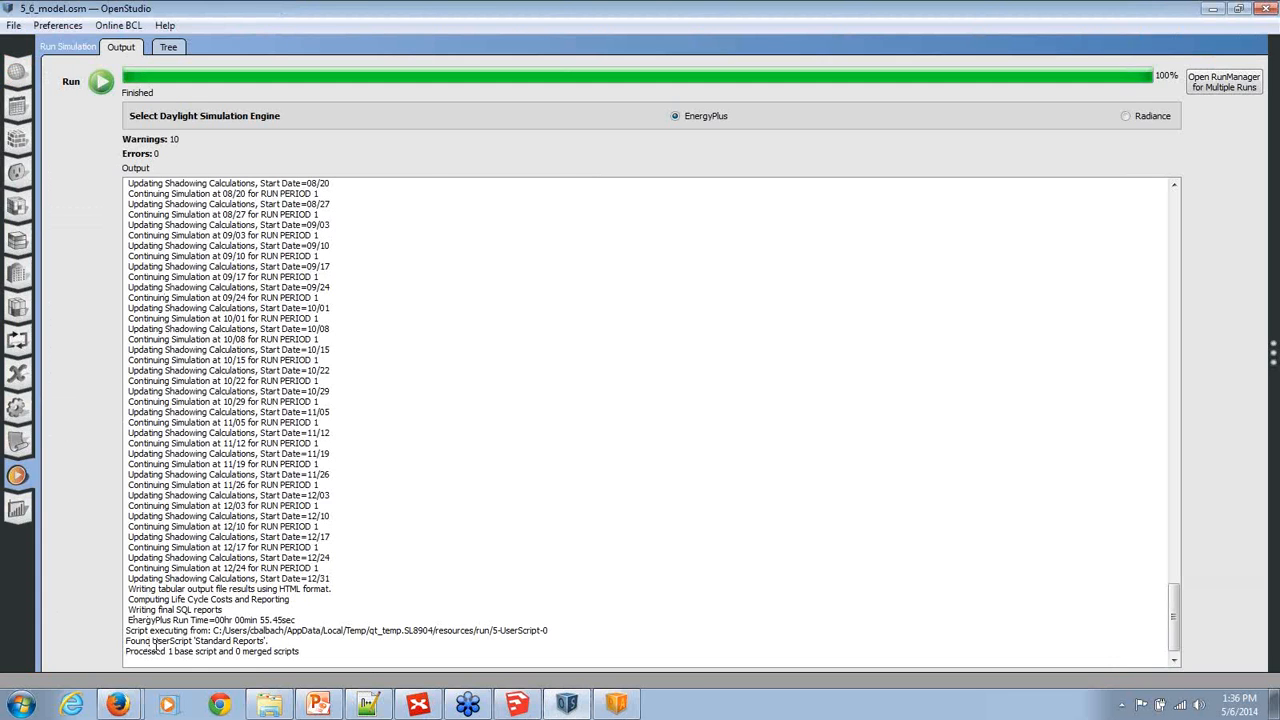
{"action": "left_click", "coordinate": [617, 704]}
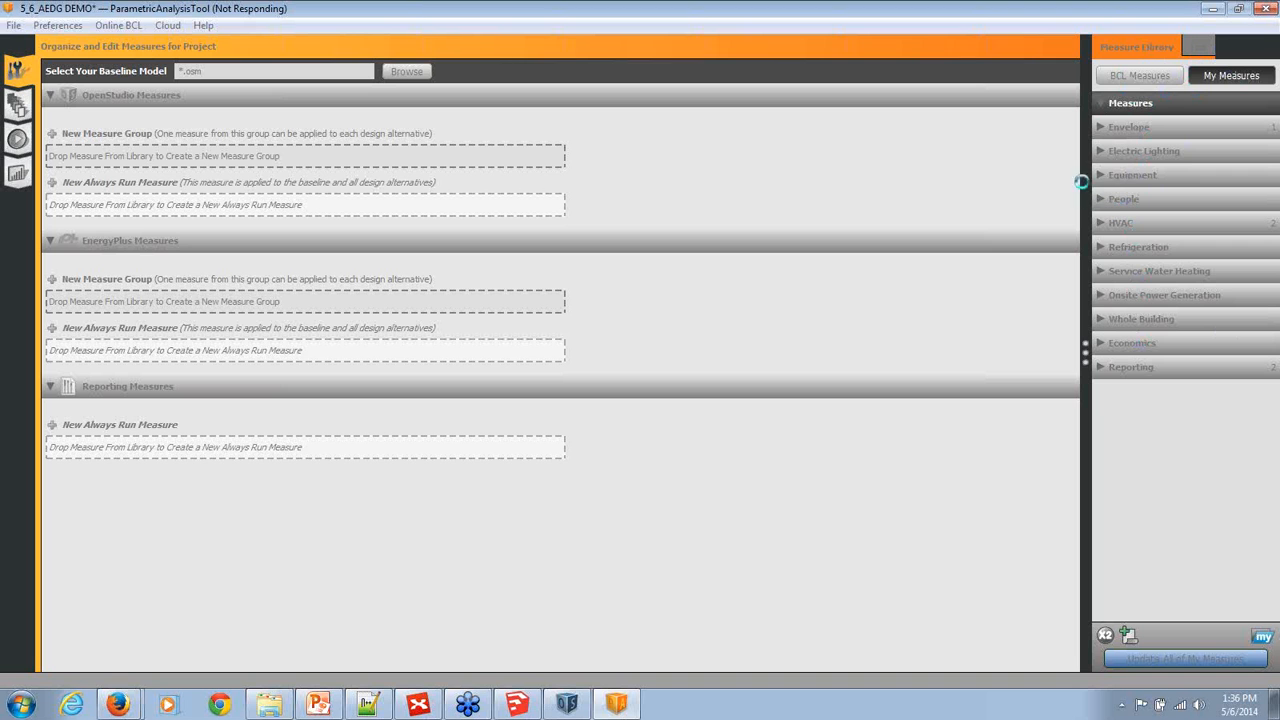
{"action": "left_click", "coordinate": [1147, 75]}
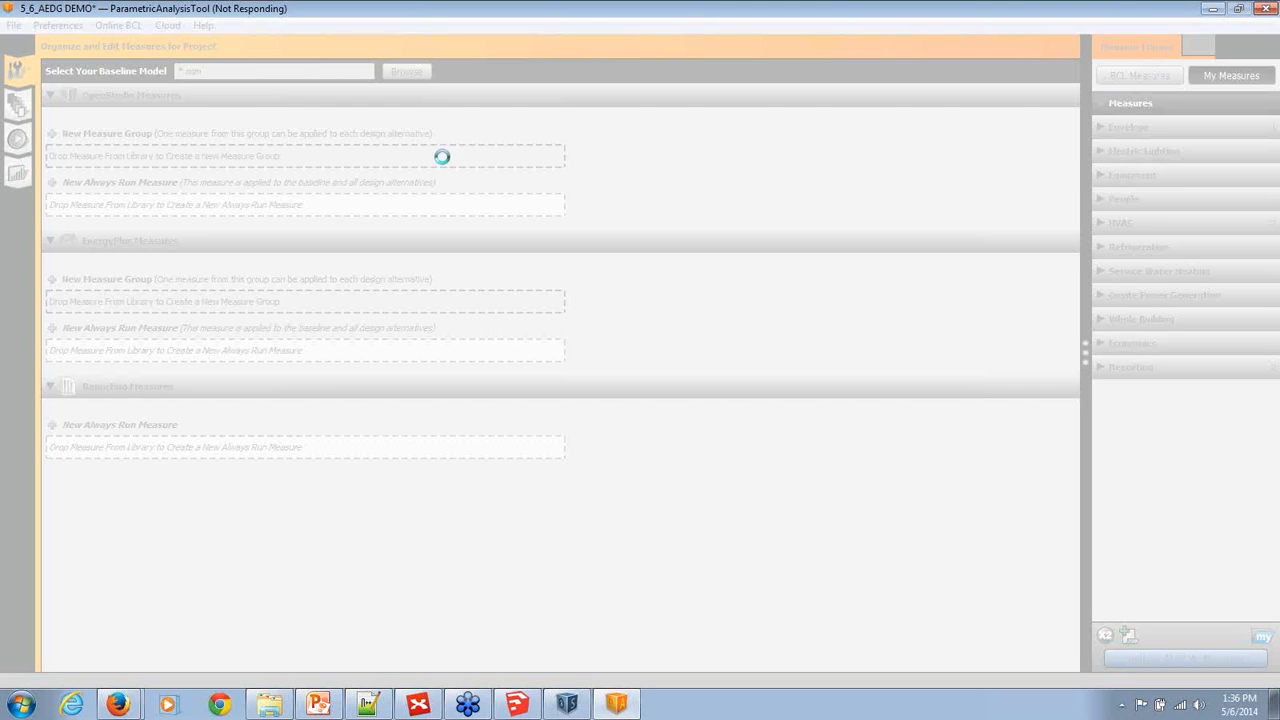
Switch to OpenStudio and add two Refrigeration Systems from the library to the Refrigeration layout of the HVAC systems
{"action": "left_click", "coordinate": [567, 704]}
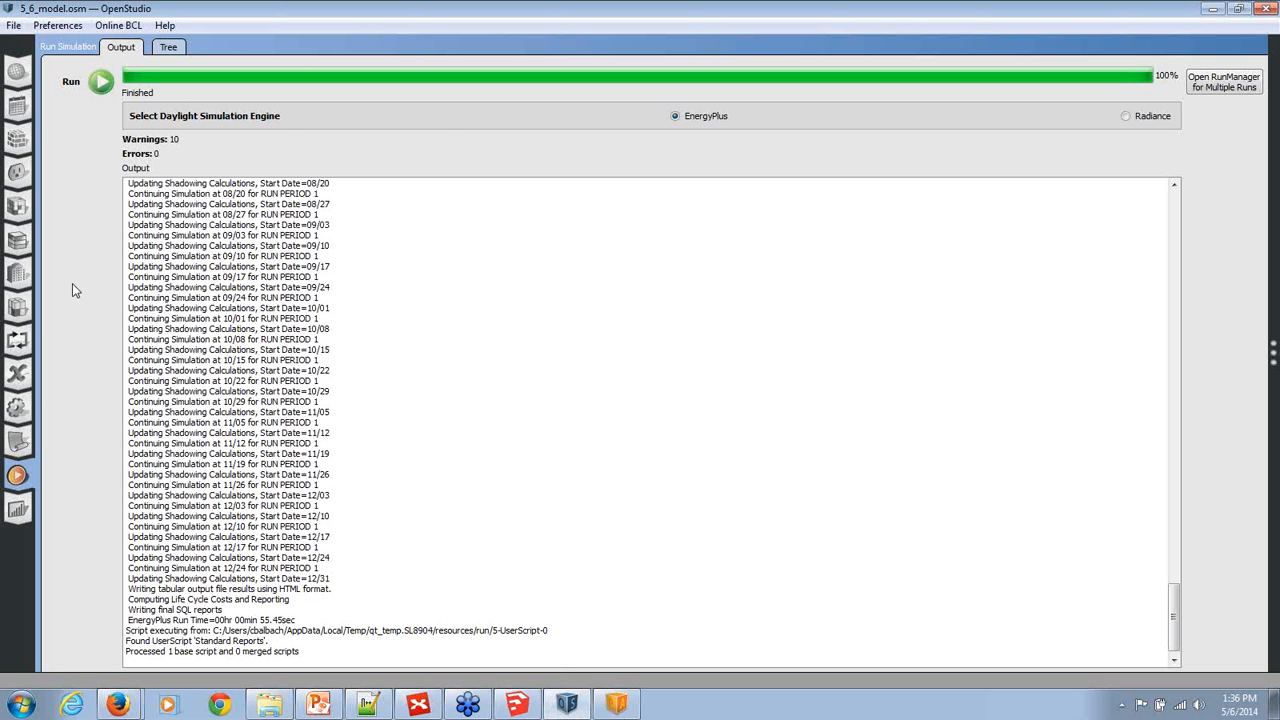
{"action": "left_click", "coordinate": [17, 343]}
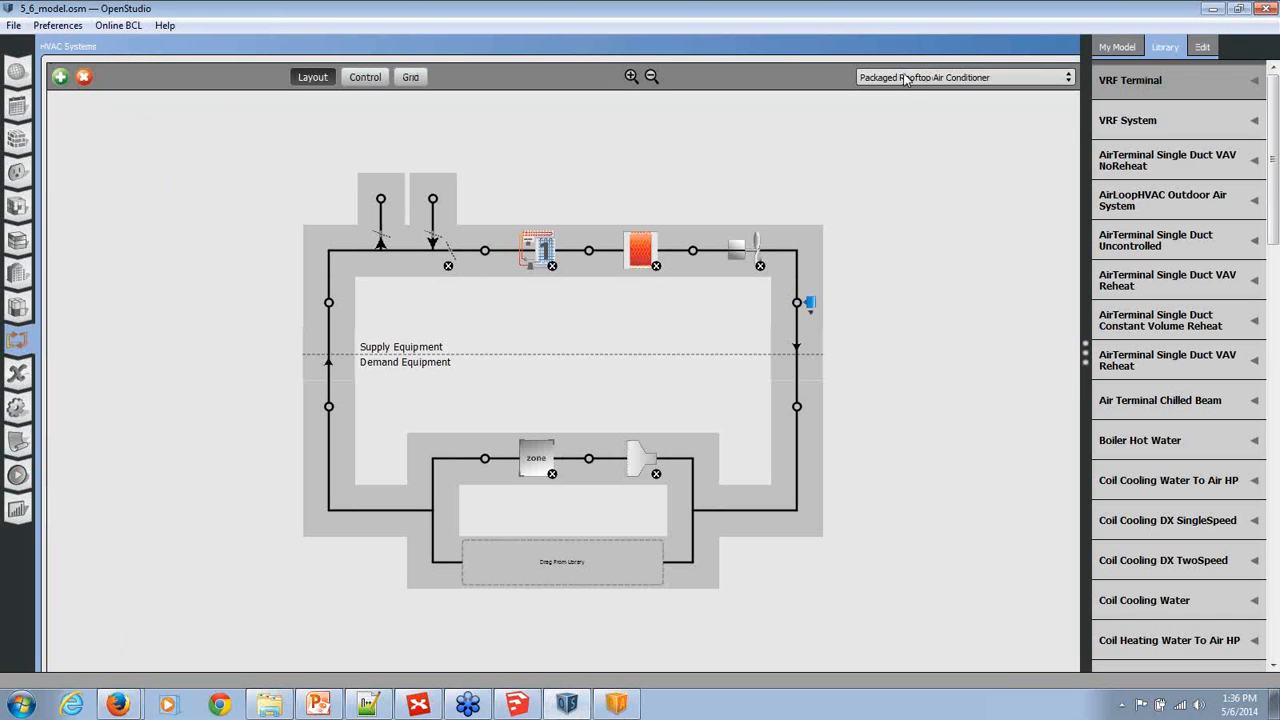
{"action": "left_click", "coordinate": [900, 80]}
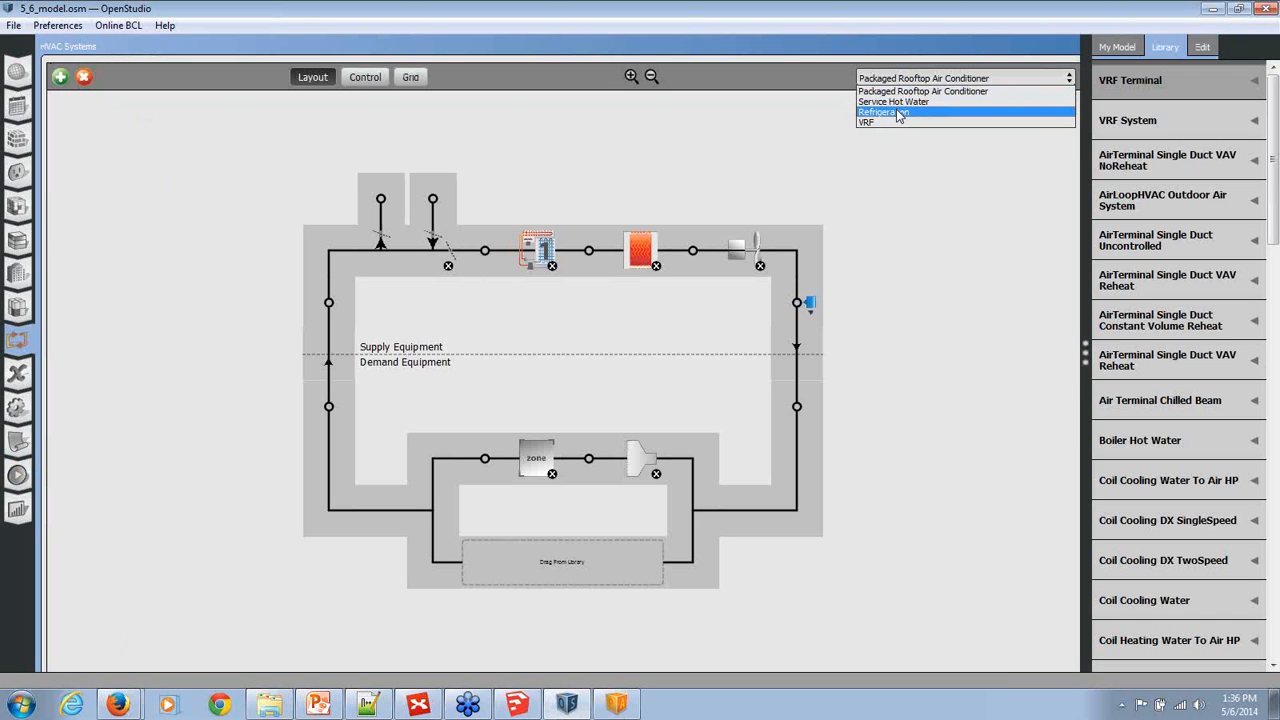
{"action": "left_click", "coordinate": [896, 109]}
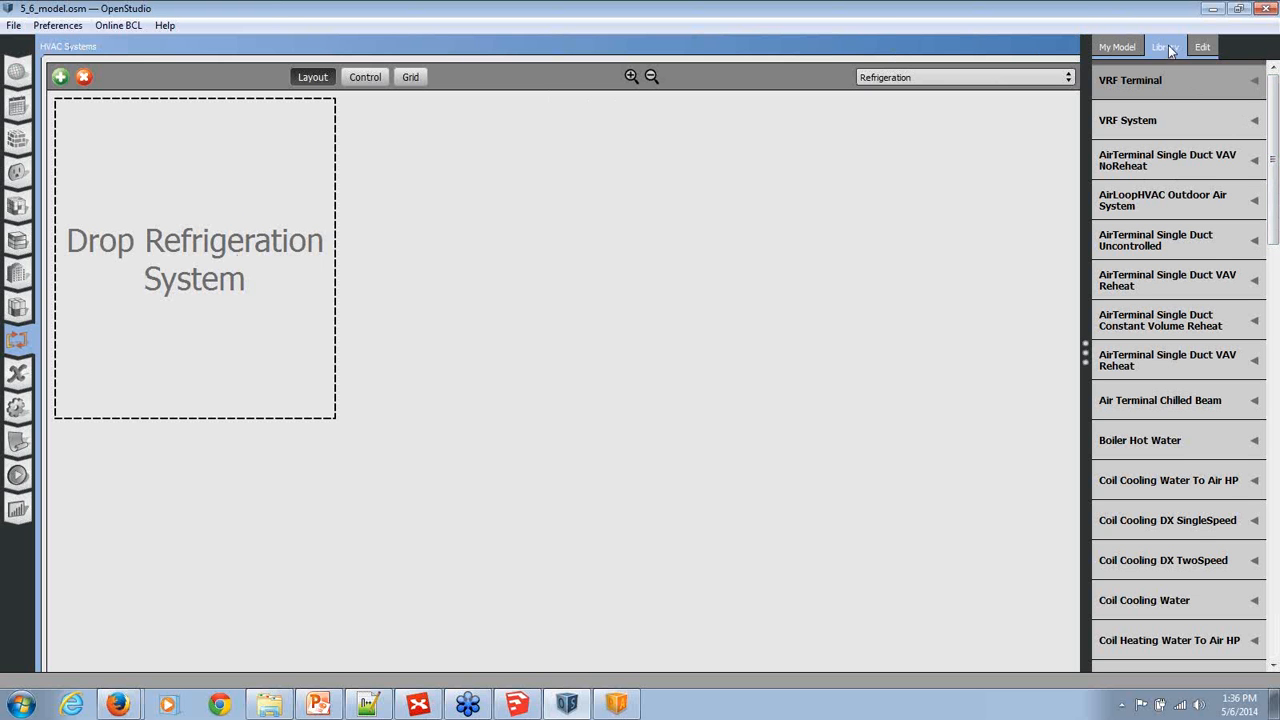
{"action": "left_click_drag", "start_coordinate": [1273, 155], "coordinate": [1263, 500]}
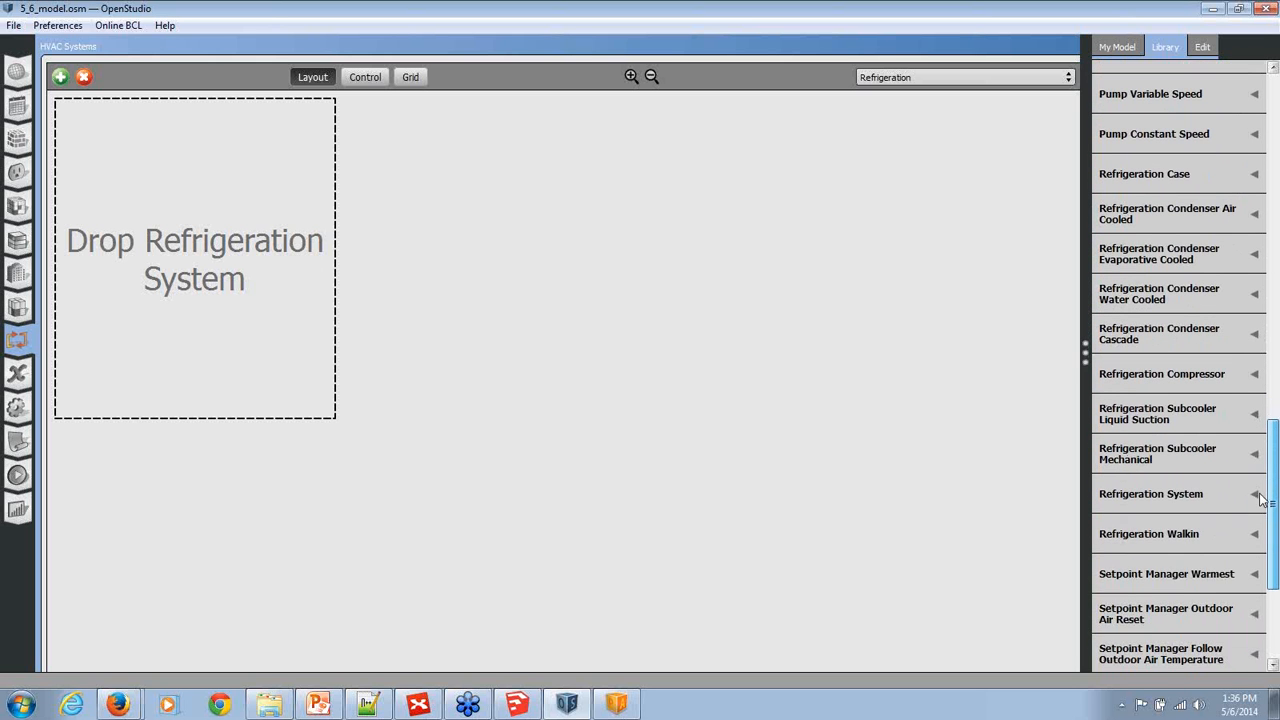
{"action": "left_click", "coordinate": [1254, 497]}
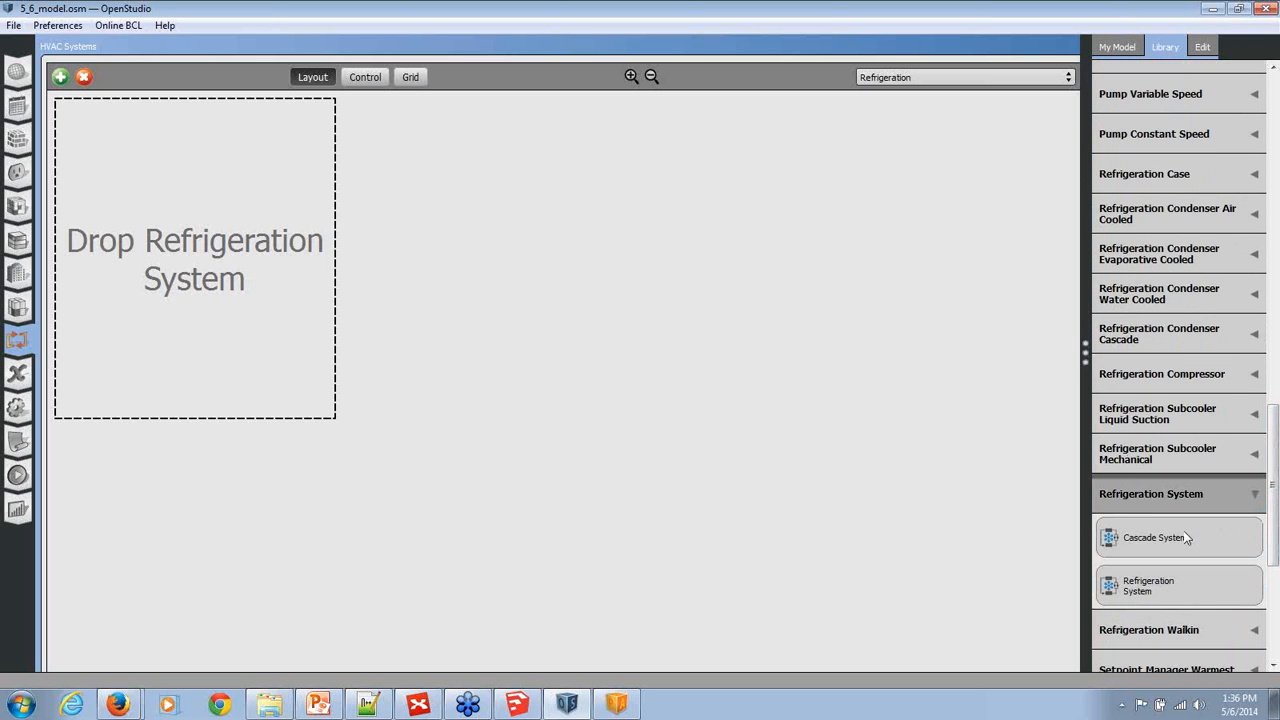
{"action": "left_click_drag", "start_coordinate": [1154, 590], "coordinate": [189, 250]}
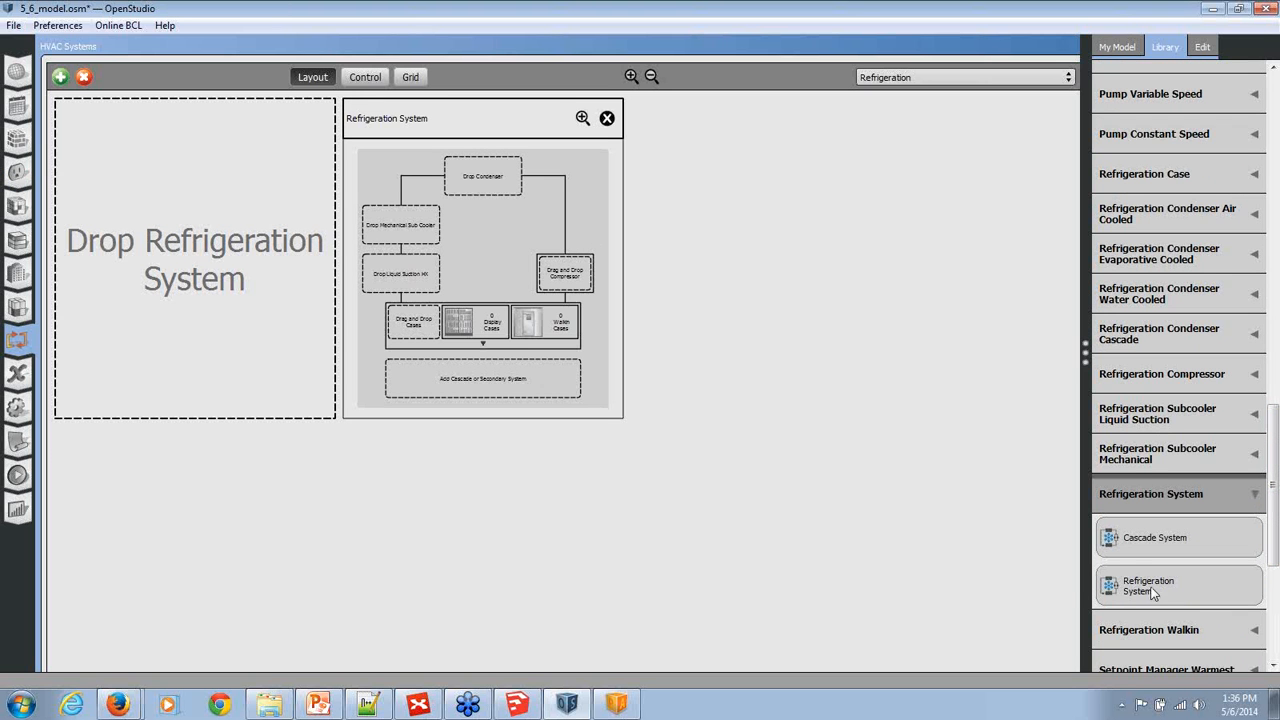
{"action": "left_click_drag", "start_coordinate": [1150, 588], "coordinate": [264, 250]}
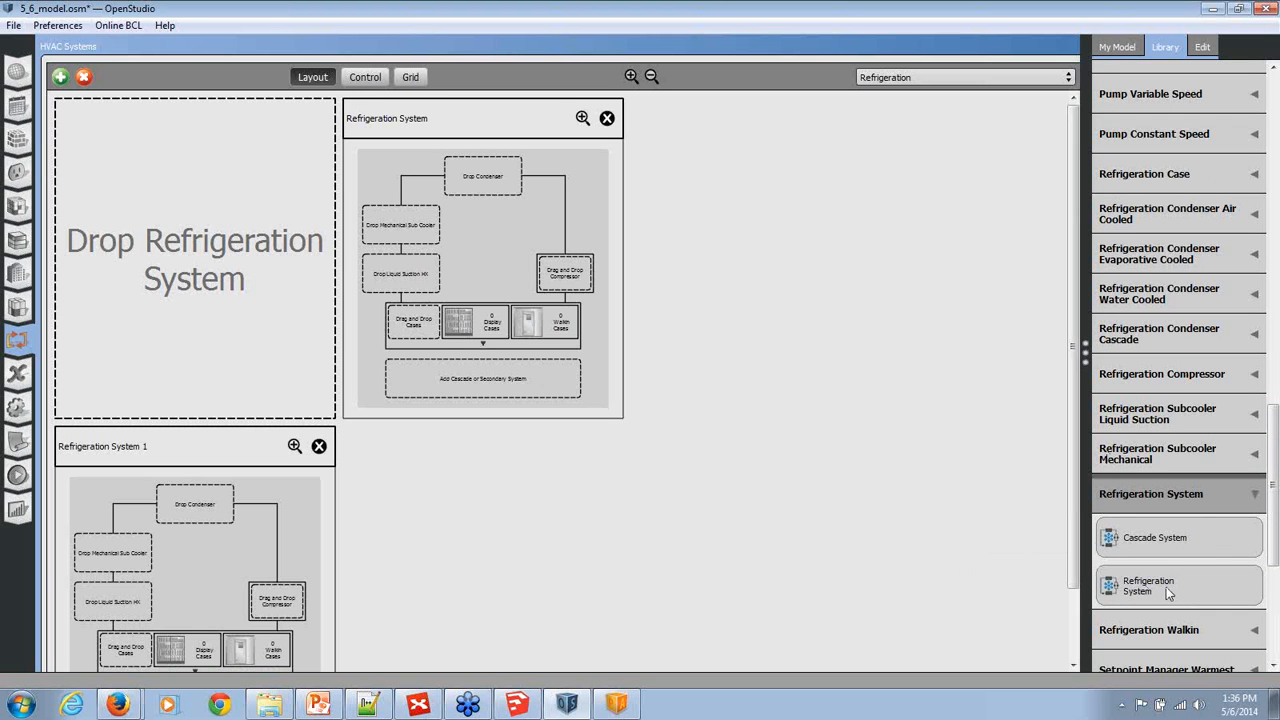
Delete the surplus refrigeration systems so only the original one remains, and open that system in the detailed layout view
{"action": "left_click_drag", "start_coordinate": [1168, 592], "coordinate": [338, 370]}
{"action": "left_click", "coordinate": [319, 446]}
{"action": "left_click", "coordinate": [319, 446]}
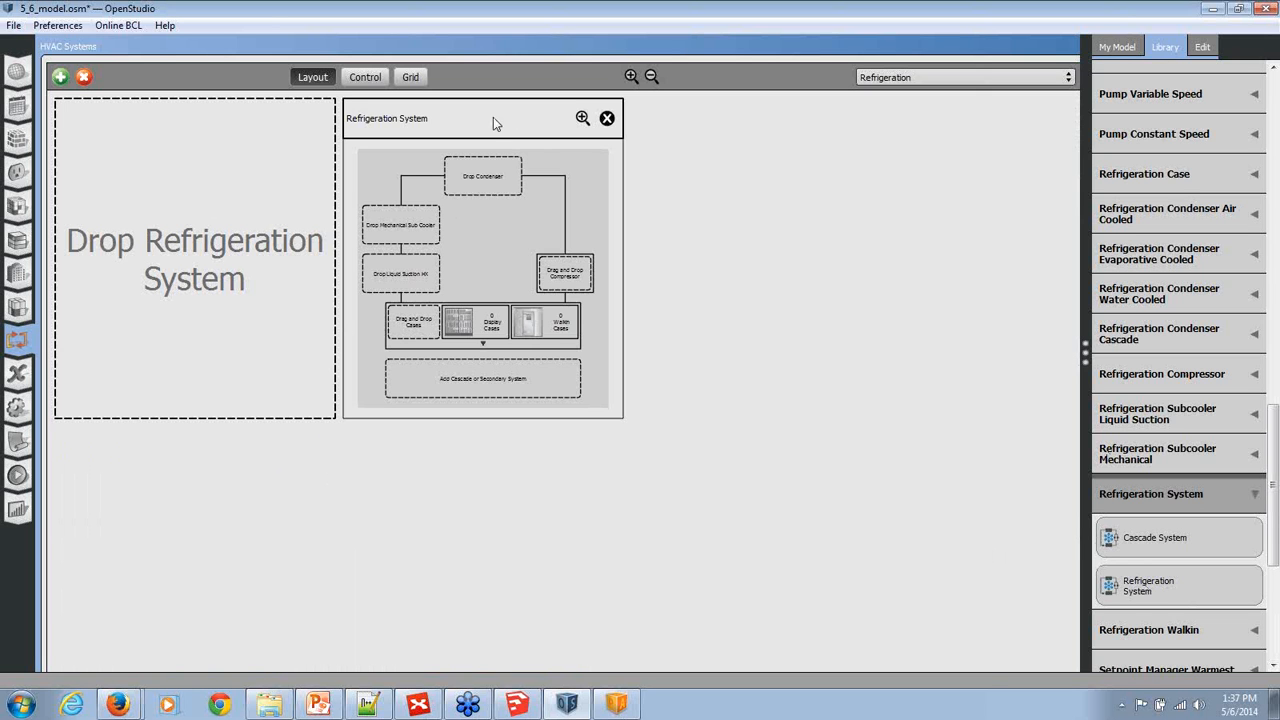
{"action": "left_click", "coordinate": [582, 118]}
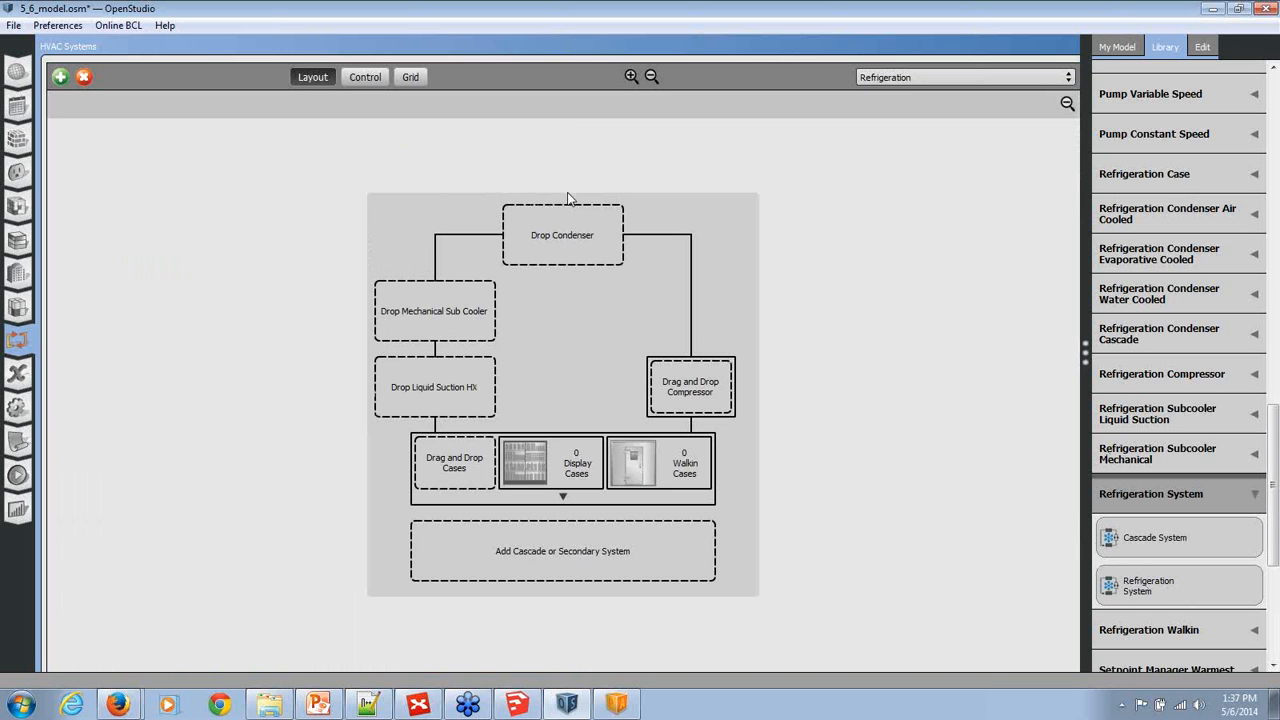
Add a Rated Superheat refrigeration compressor and an Air Cooled Refrigeration Condenser from the library to the refrigeration system
{"action": "left_click", "coordinate": [1182, 374]}
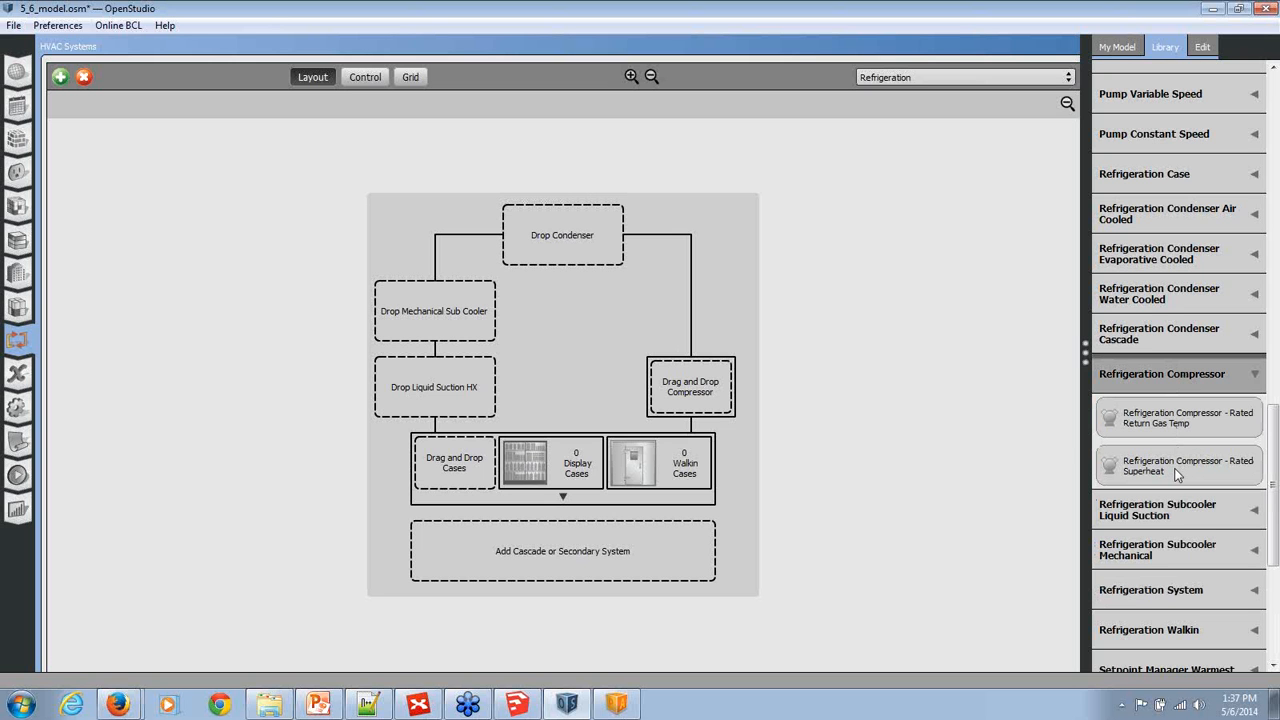
{"action": "left_click_drag", "start_coordinate": [1172, 468], "coordinate": [690, 385]}
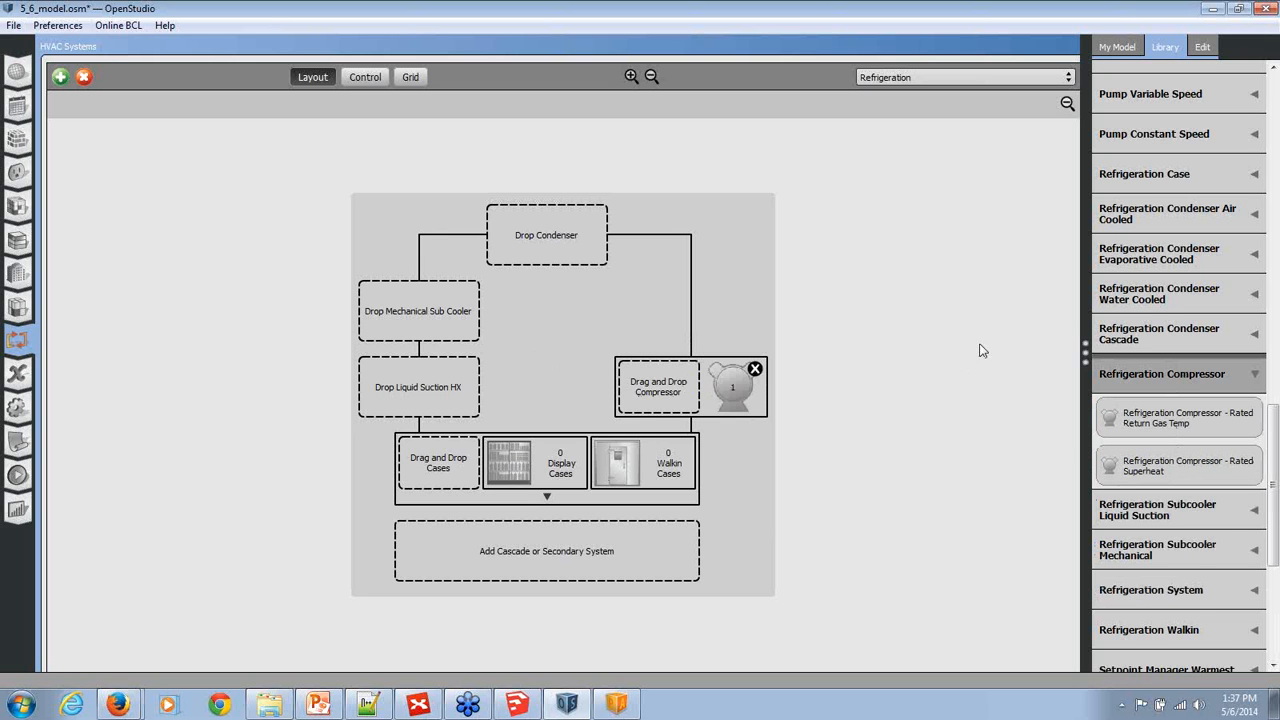
{"action": "left_click", "coordinate": [1124, 296]}
{"action": "left_click", "coordinate": [1156, 218]}
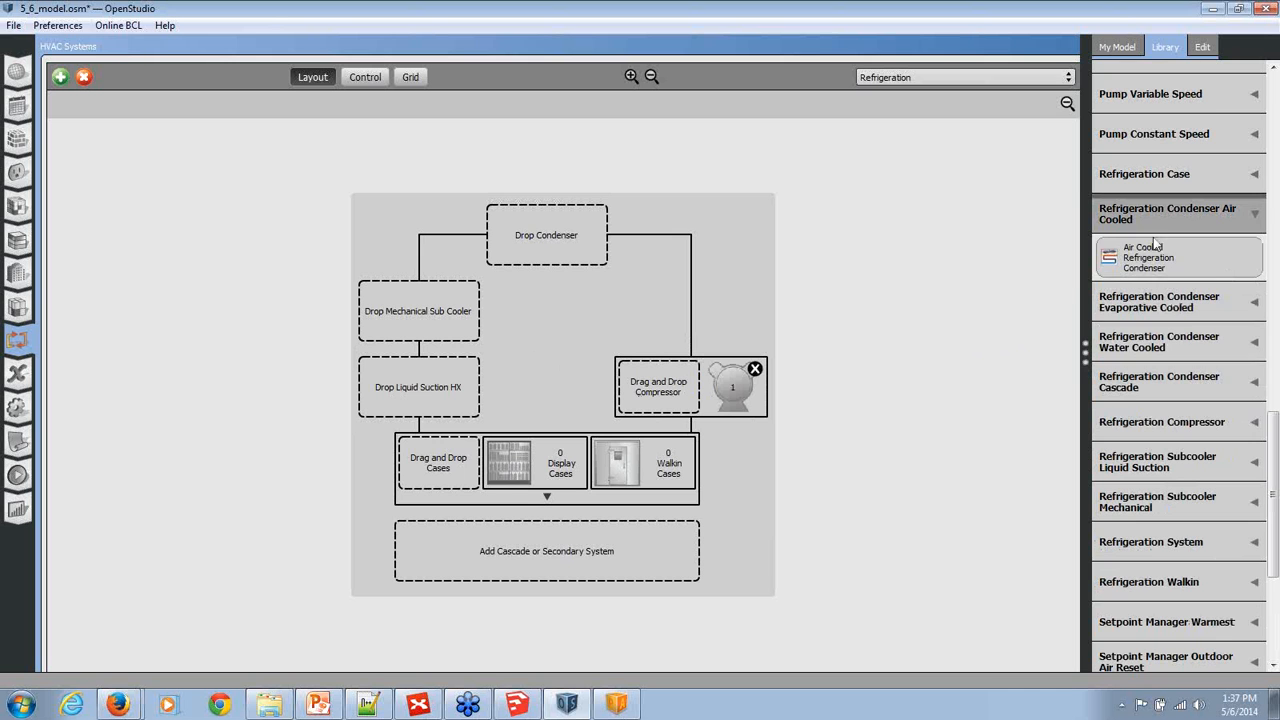
{"action": "left_click_drag", "start_coordinate": [1146, 260], "coordinate": [513, 236]}
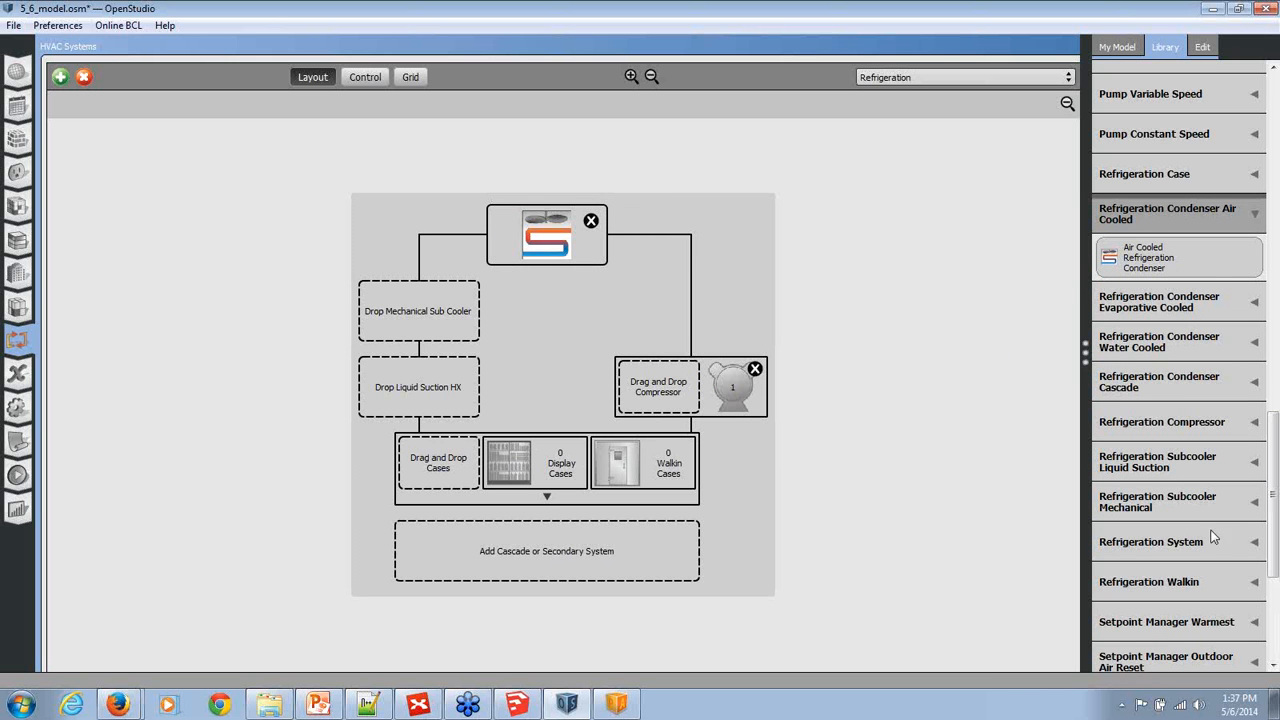
Add three Refrigeration Walk In units from the library to the system's cases and expand the case list
{"action": "left_click", "coordinate": [1230, 581]}
{"action": "left_click_drag", "start_coordinate": [1145, 580], "coordinate": [428, 470]}
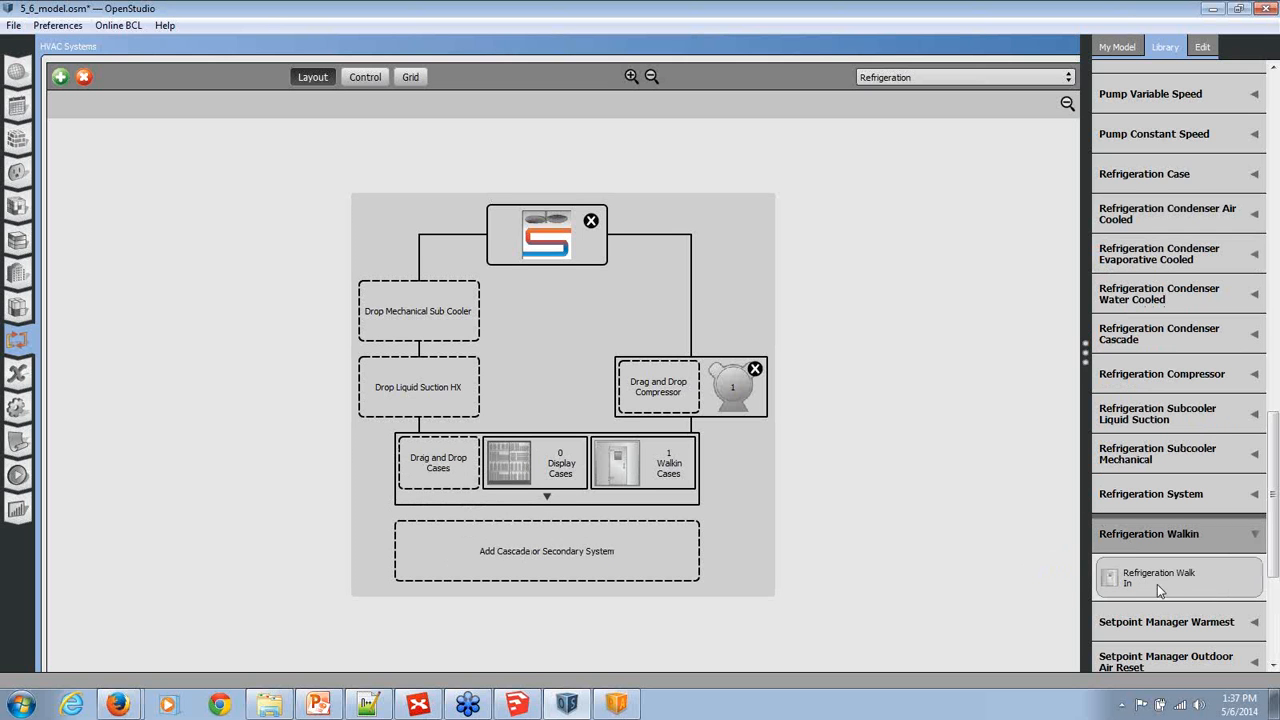
{"action": "left_click_drag", "start_coordinate": [1157, 590], "coordinate": [630, 492]}
{"action": "left_click_drag", "start_coordinate": [1177, 584], "coordinate": [548, 496]}
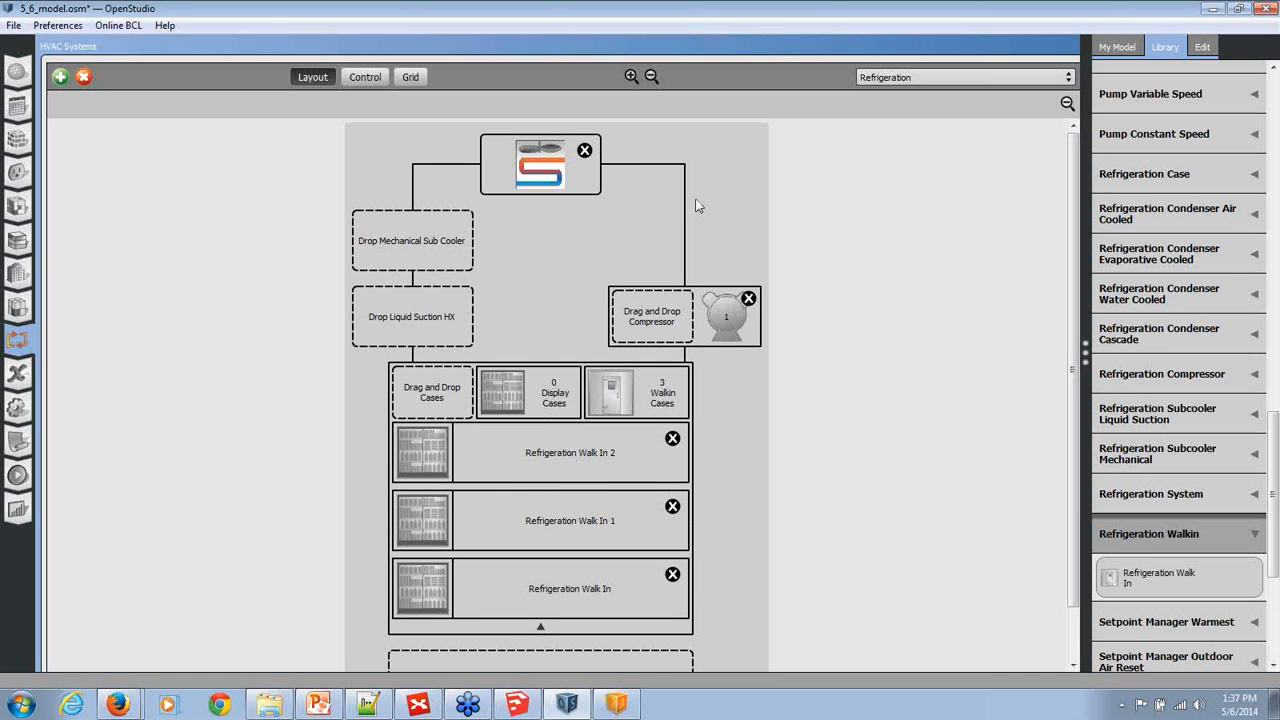
Inspect the refrigeration compressor's properties and its power curve coefficients in a widened properties view
{"action": "left_click", "coordinate": [727, 318]}
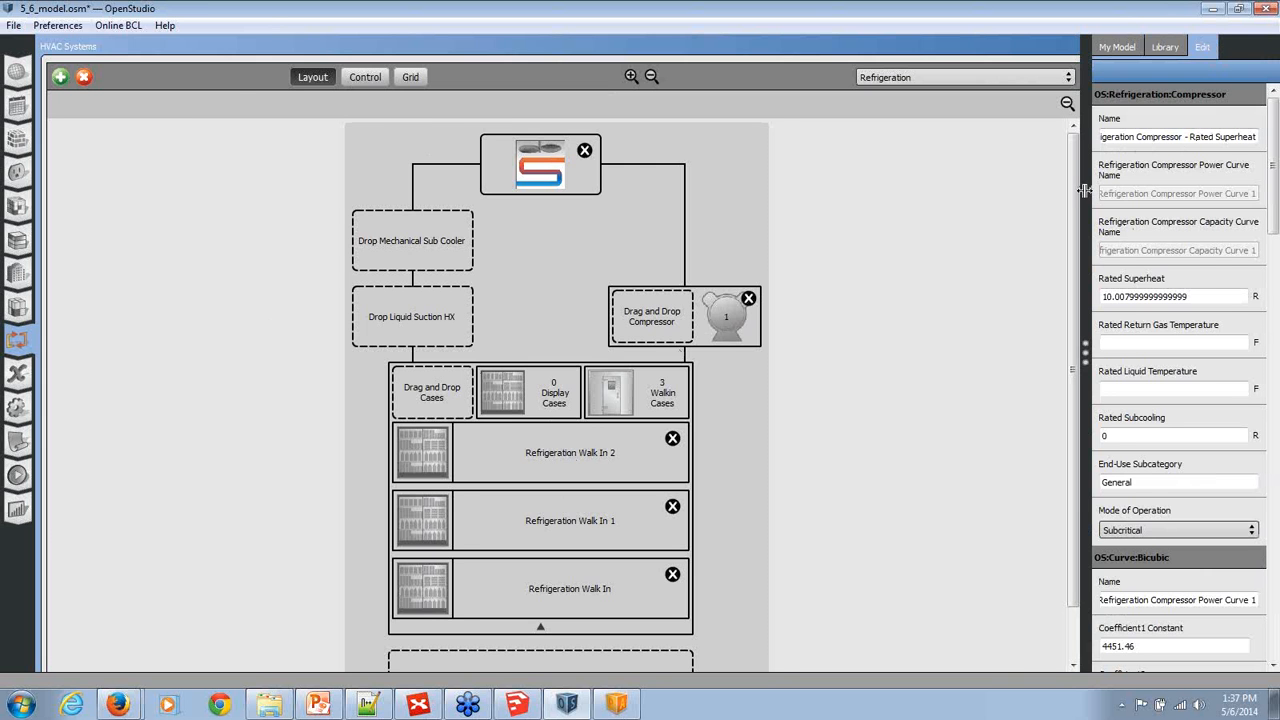
{"action": "left_click_drag", "start_coordinate": [1085, 190], "coordinate": [795, 185]}
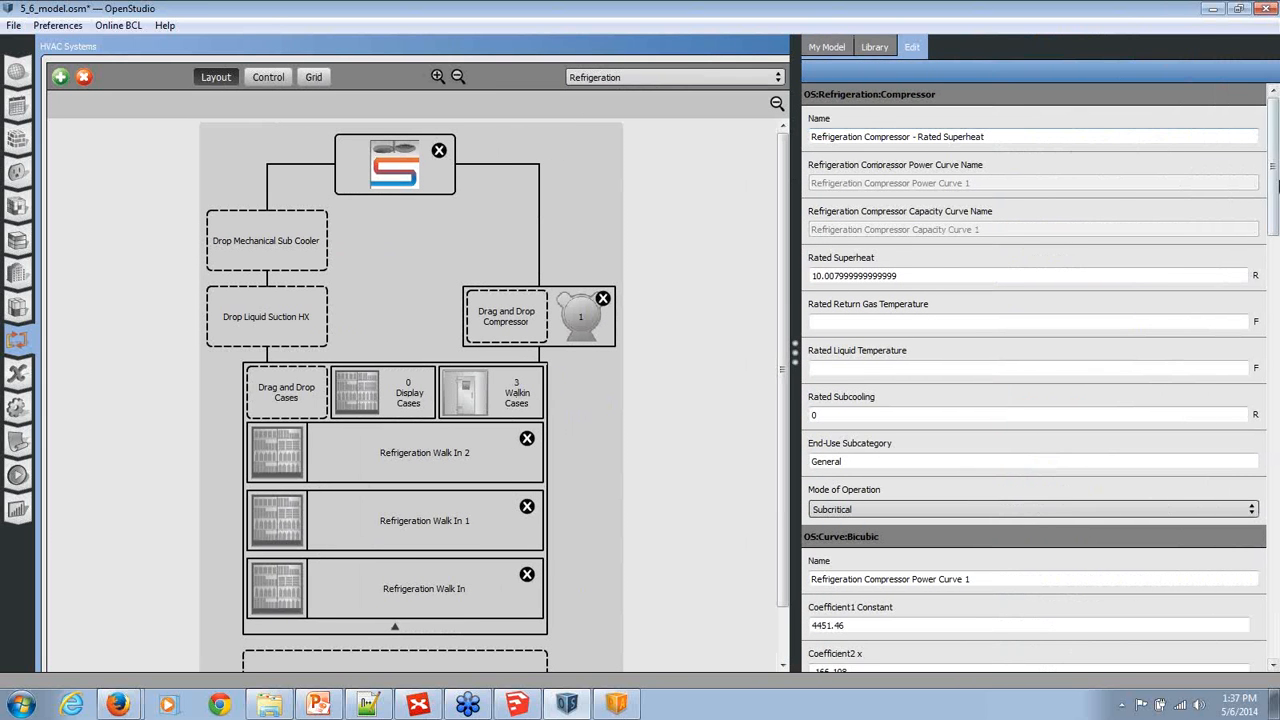
{"action": "left_click", "coordinate": [1277, 240]}
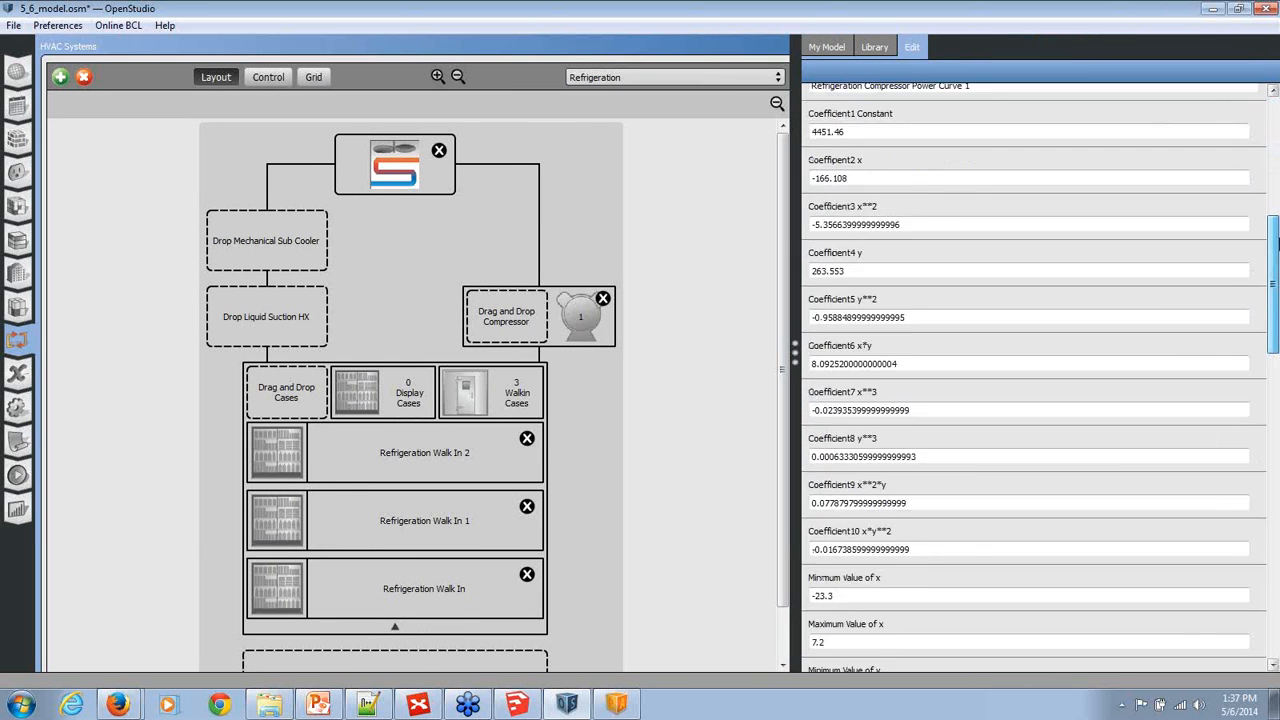
{"action": "left_click_drag", "start_coordinate": [1277, 240], "coordinate": [1275, 112]}
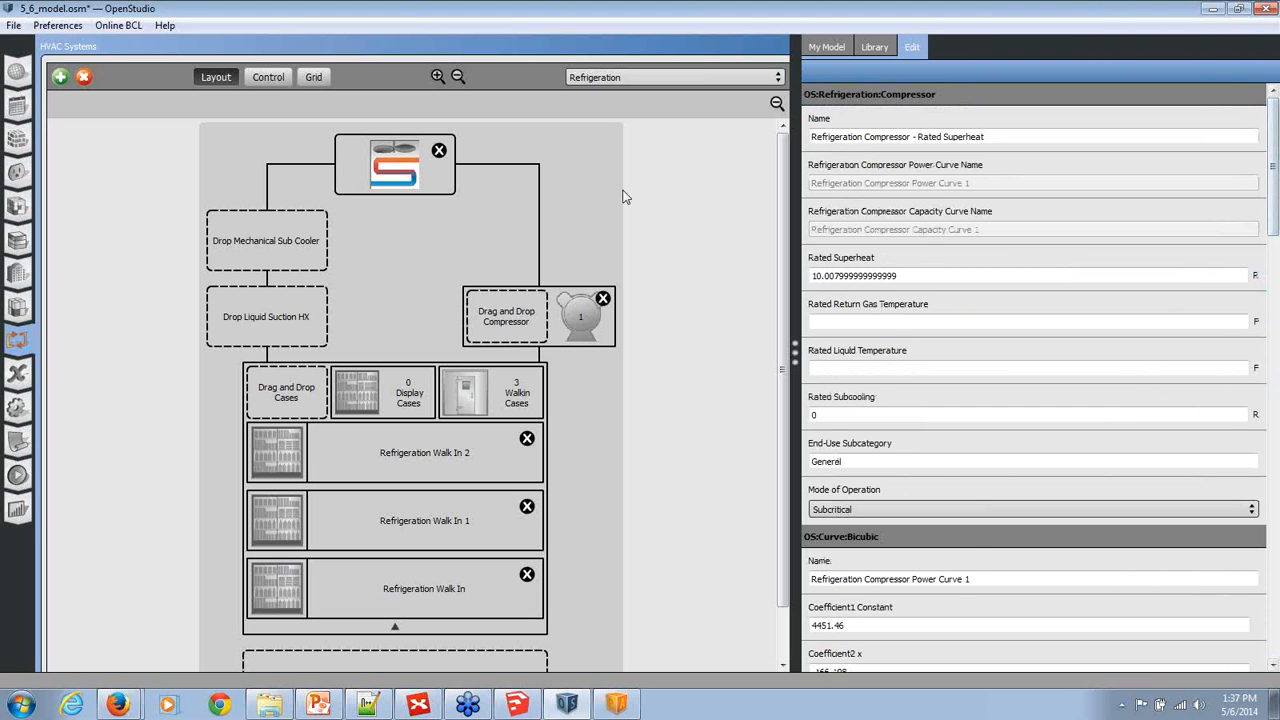
Inspect the air-cooled condenser's properties and heat rejection curve, plus the settings and zone boundary of Refrigeration Walk In 2
{"action": "left_click", "coordinate": [392, 165]}
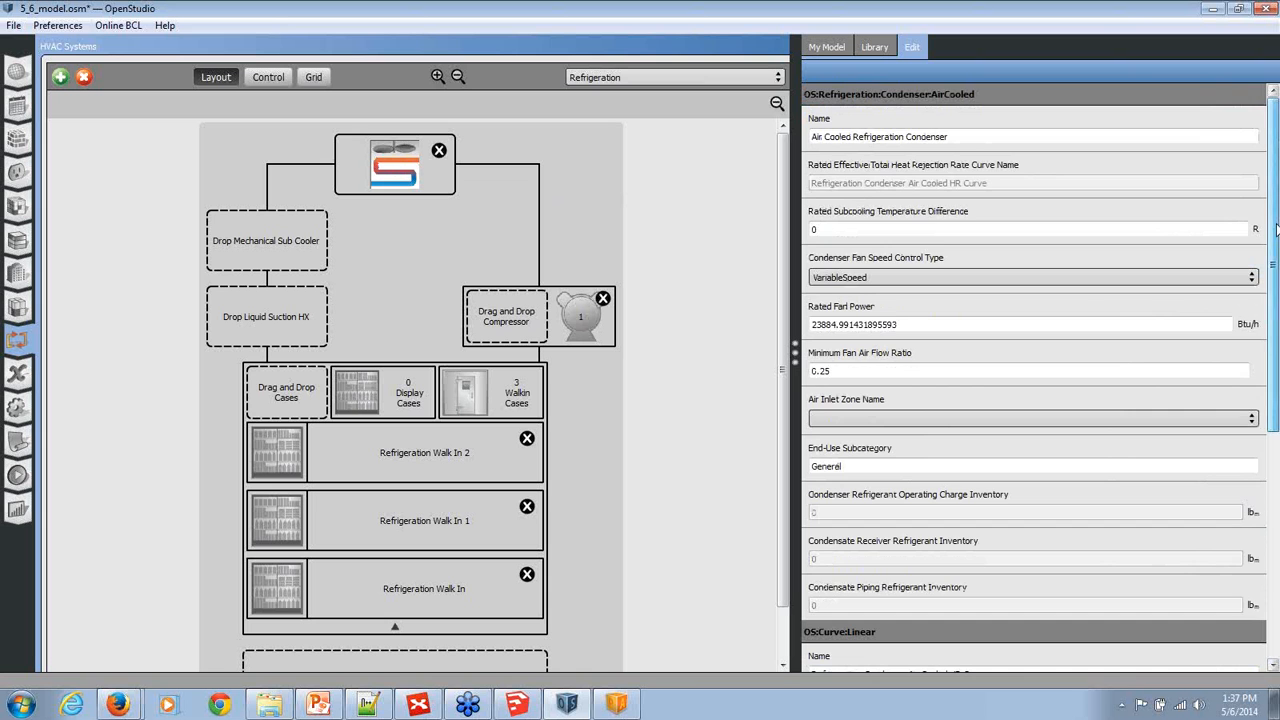
{"action": "left_click_drag", "start_coordinate": [1275, 290], "coordinate": [1273, 530]}
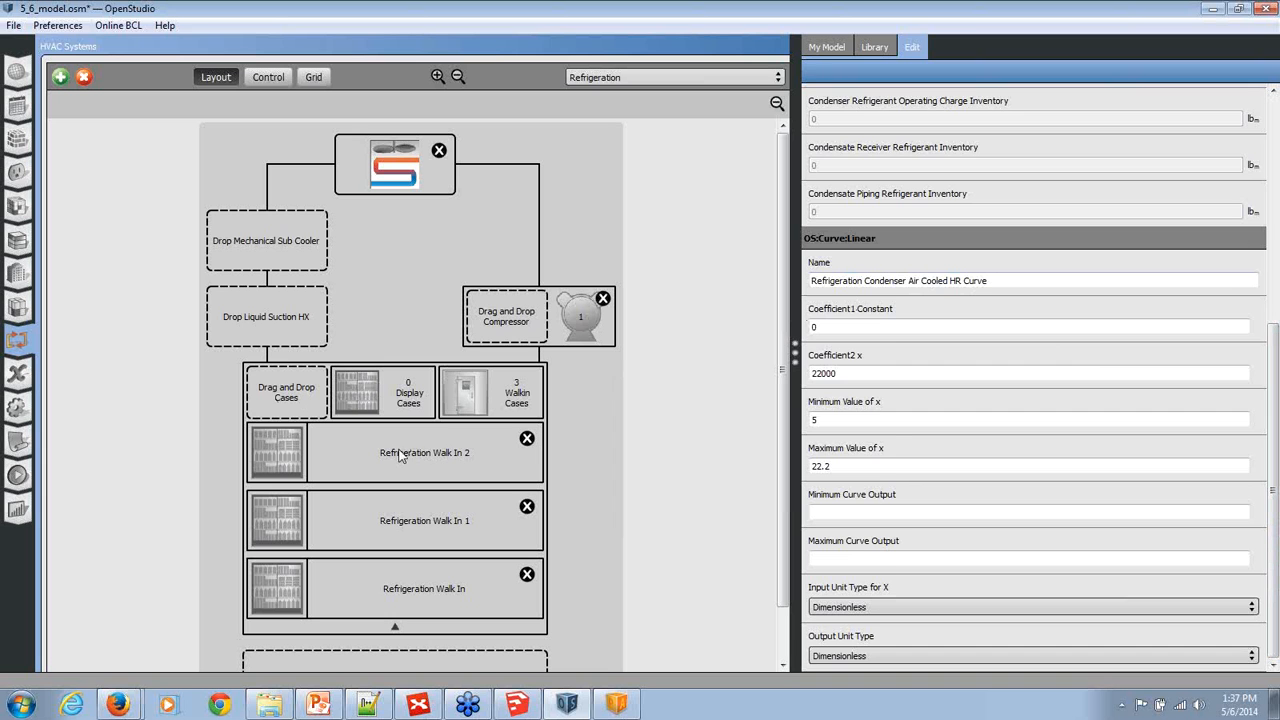
{"action": "left_click", "coordinate": [335, 455]}
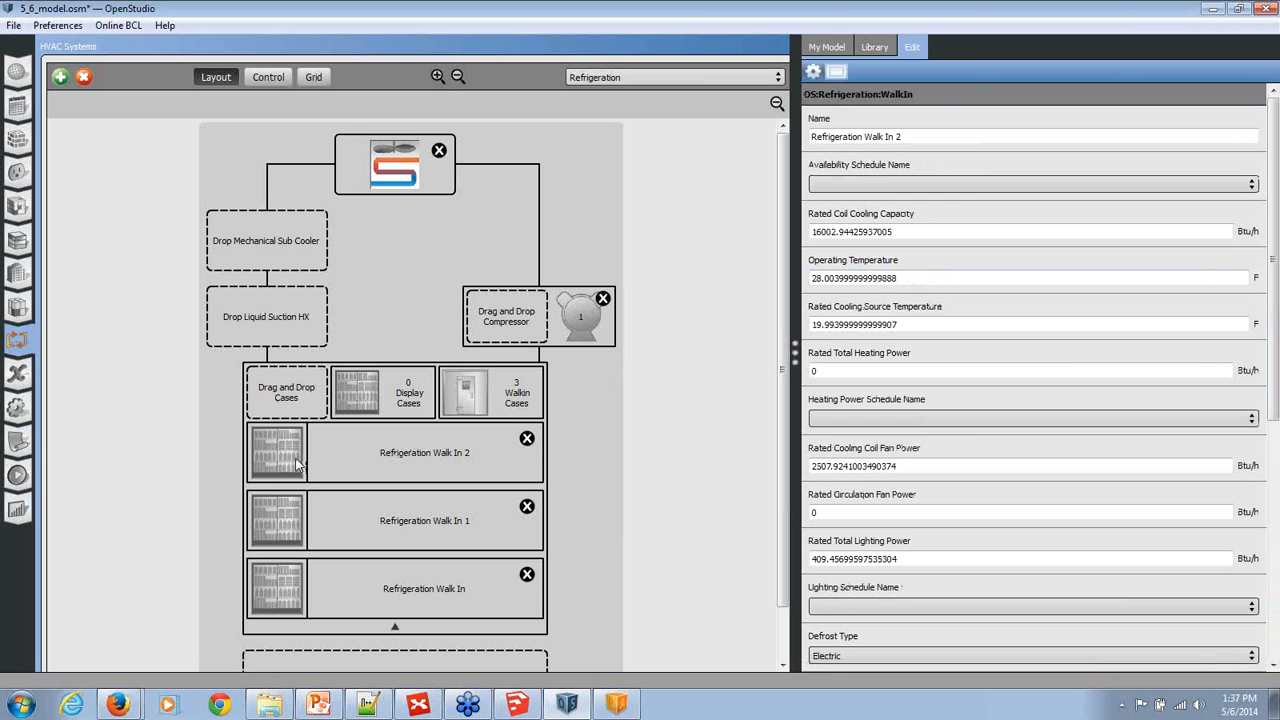
{"action": "left_click", "coordinate": [838, 76]}
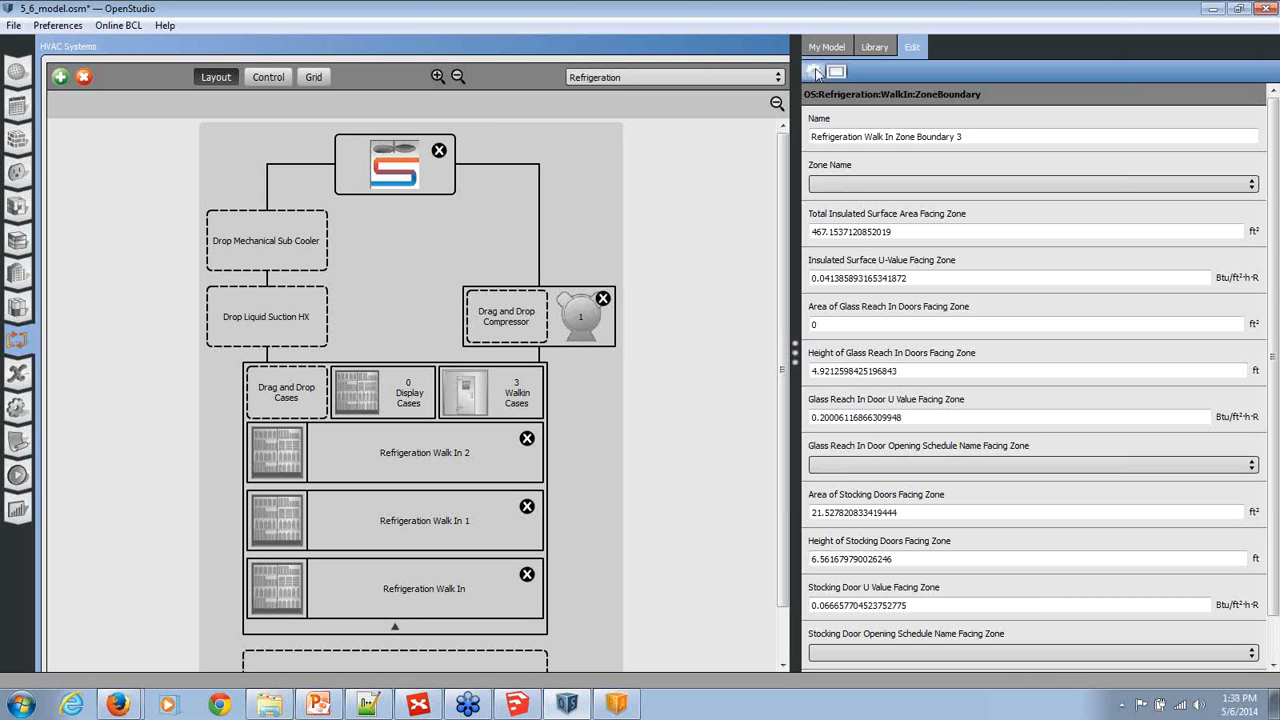
Check the refrigeration system's working fluid options and set its suction piping zone to Thermal Zone 1
{"action": "left_click", "coordinate": [596, 187]}
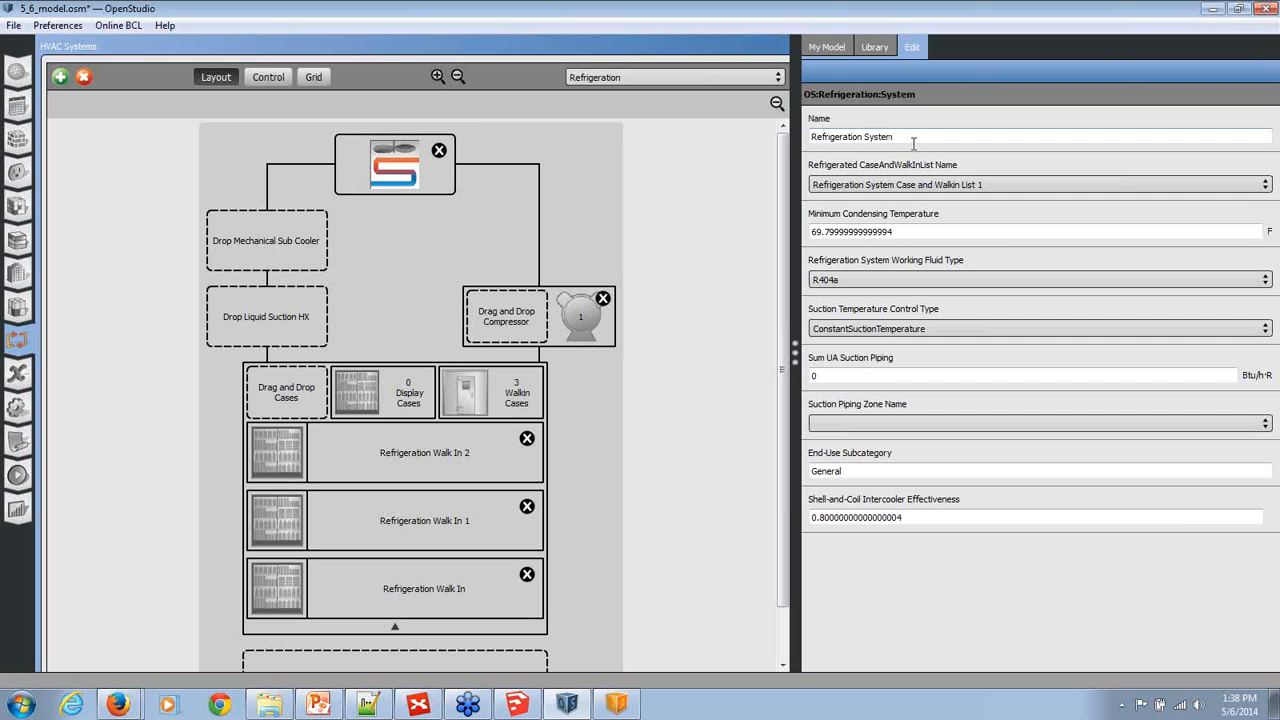
{"action": "left_click", "coordinate": [843, 281]}
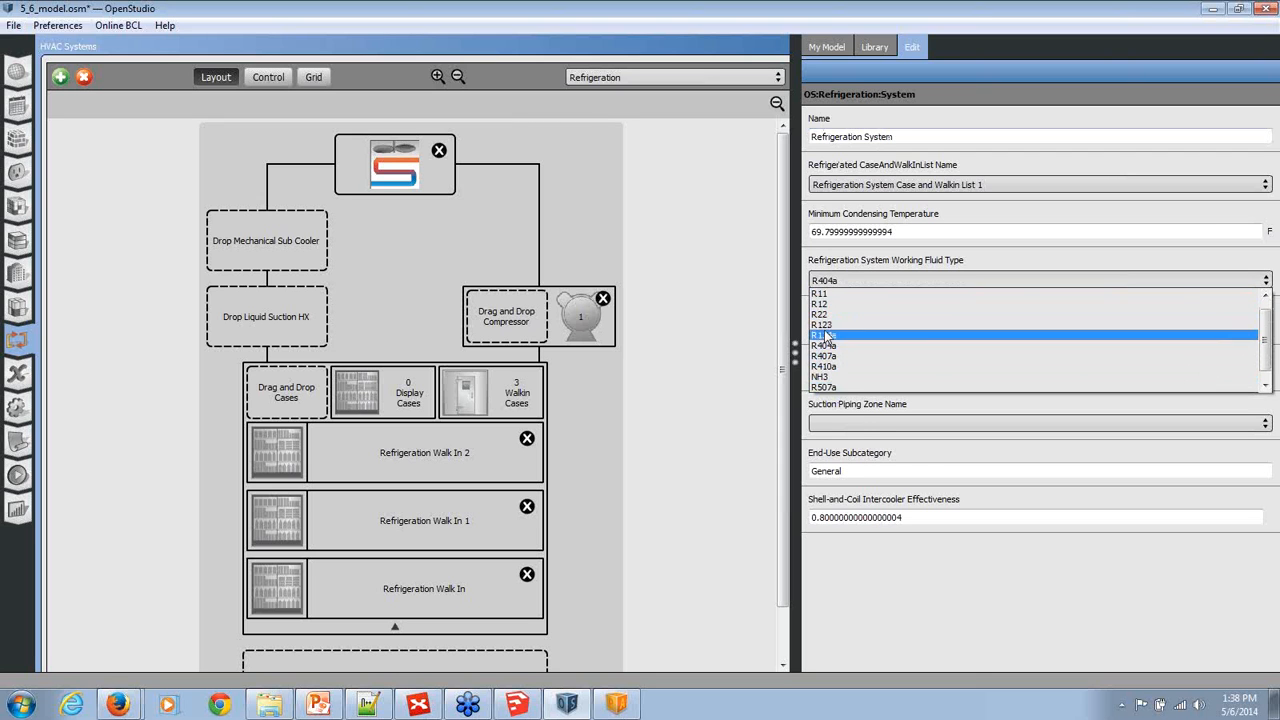
{"action": "left_click", "coordinate": [845, 281]}
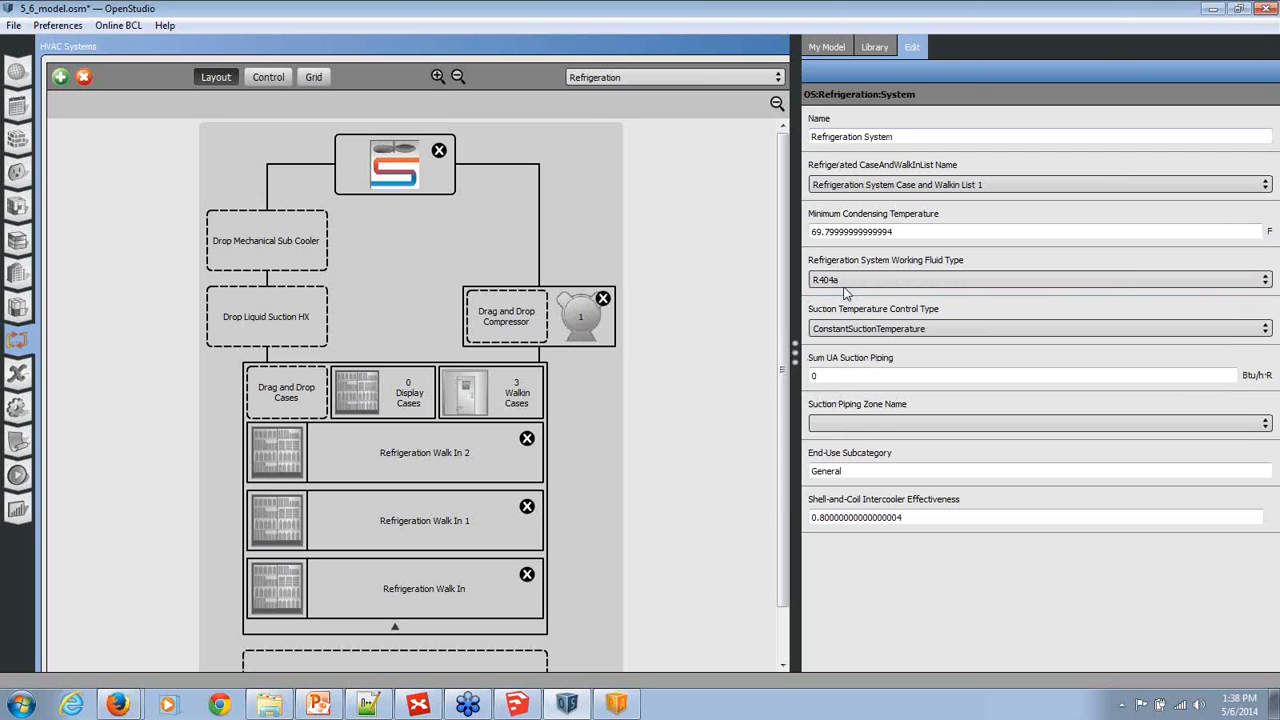
{"action": "left_click", "coordinate": [858, 426]}
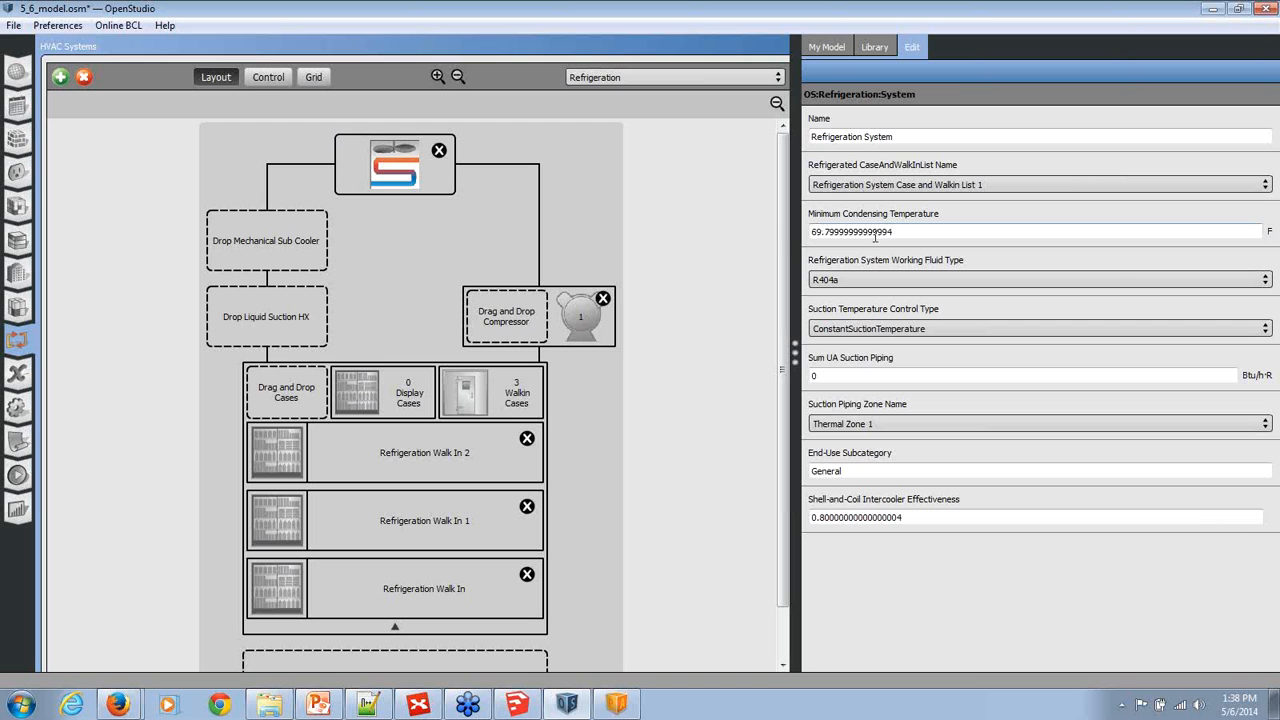
{"action": "left_click_drag", "start_coordinate": [846, 236], "coordinate": [777, 234]}
{"action": "left_click_drag", "start_coordinate": [932, 236], "coordinate": [741, 202]}
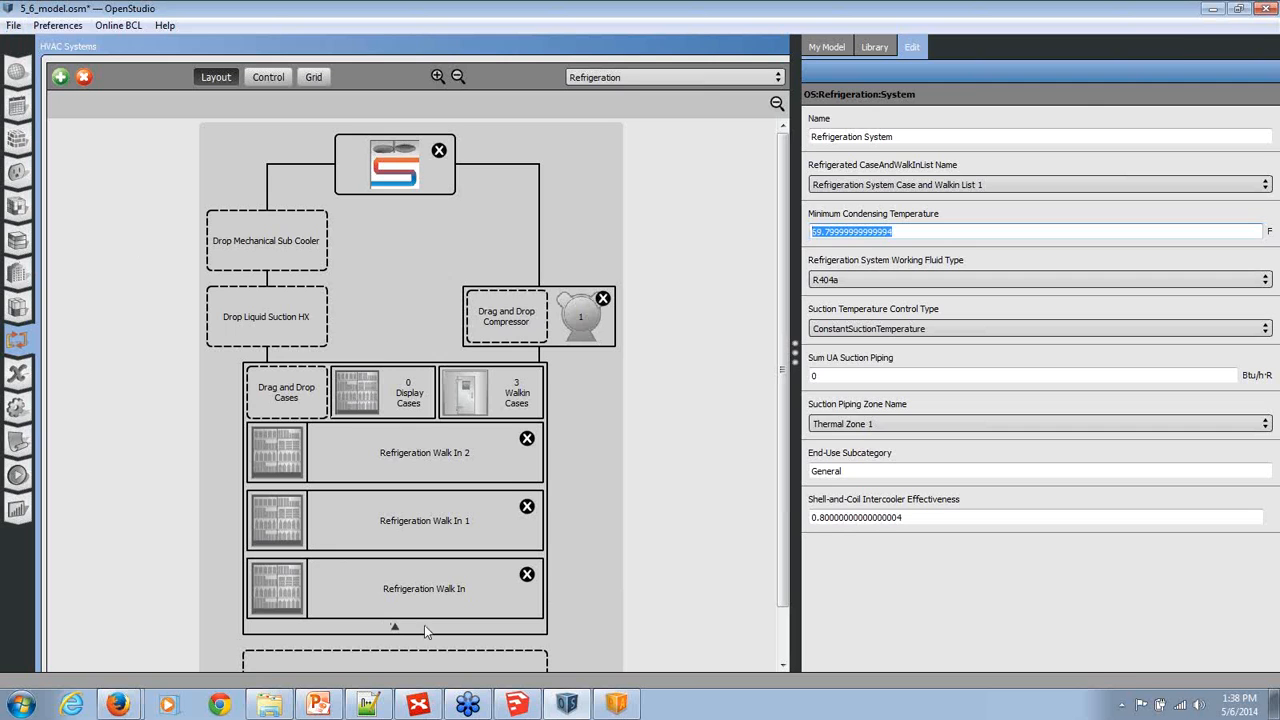
Switch to ParametricAnalysisTool and look through the HVAC Whole System category of My Measures in a widened measure library
{"action": "left_click", "coordinate": [620, 705]}
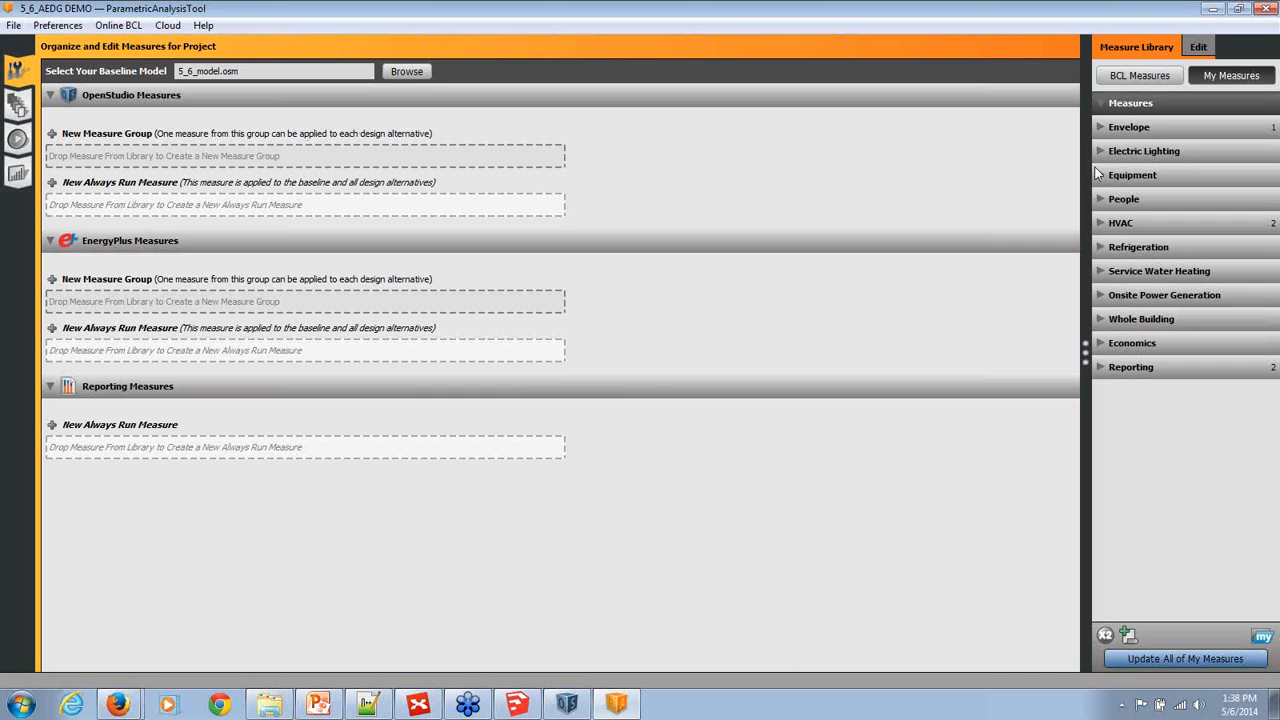
{"action": "left_click_drag", "start_coordinate": [1087, 152], "coordinate": [900, 160]}
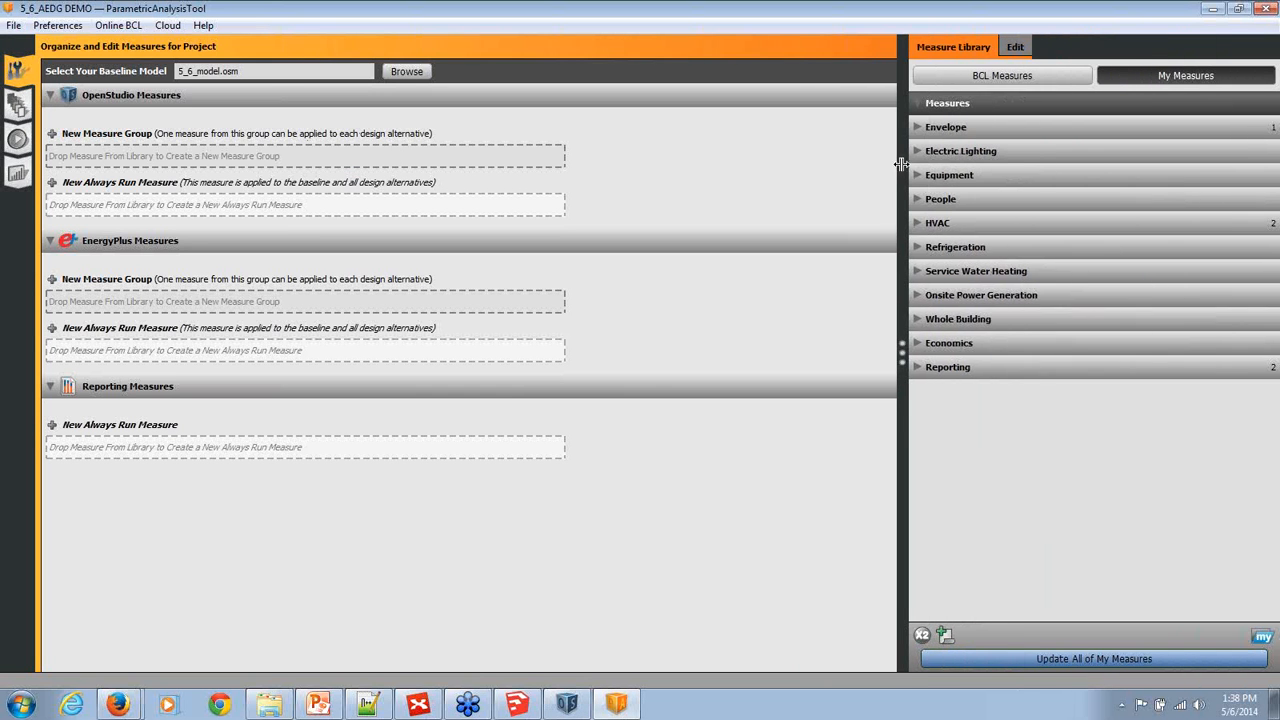
{"action": "left_click", "coordinate": [921, 225]}
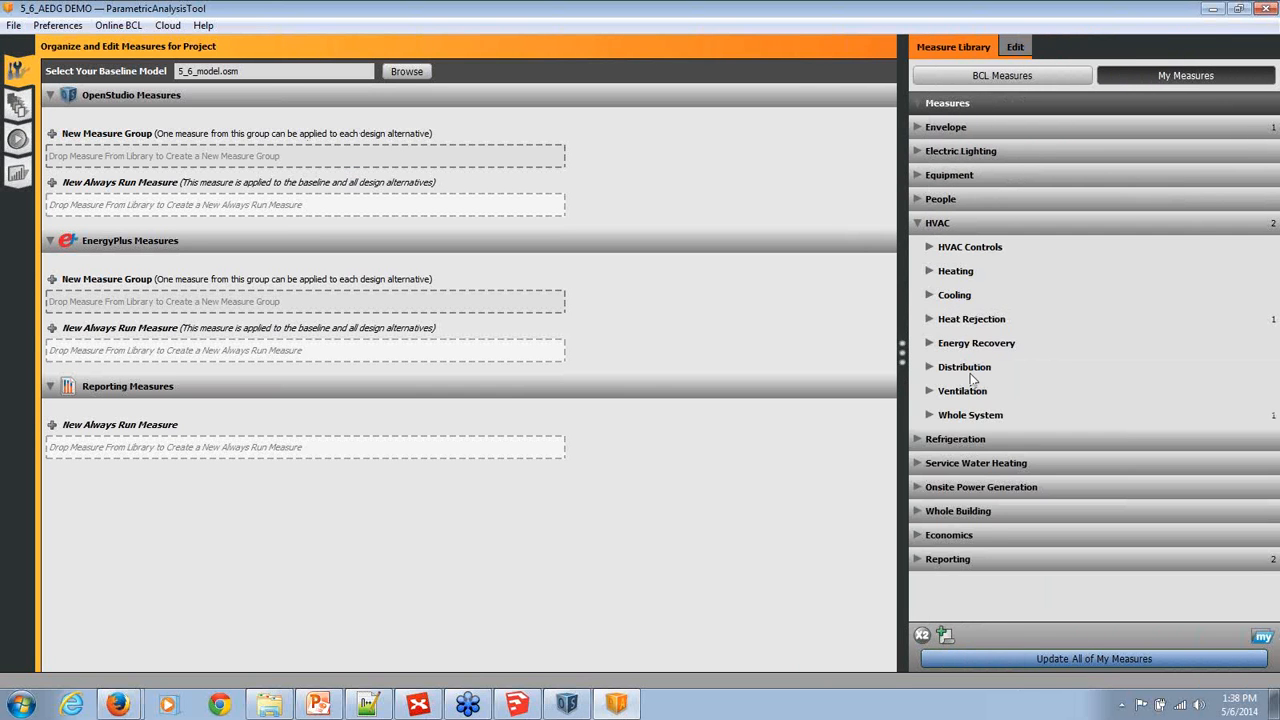
{"action": "left_click", "coordinate": [929, 416]}
Add the BCL whole-system HVAC measure AEDG Office HVAC Radiant with DOAS as a new OpenStudio measure group
{"action": "left_click", "coordinate": [1003, 76]}
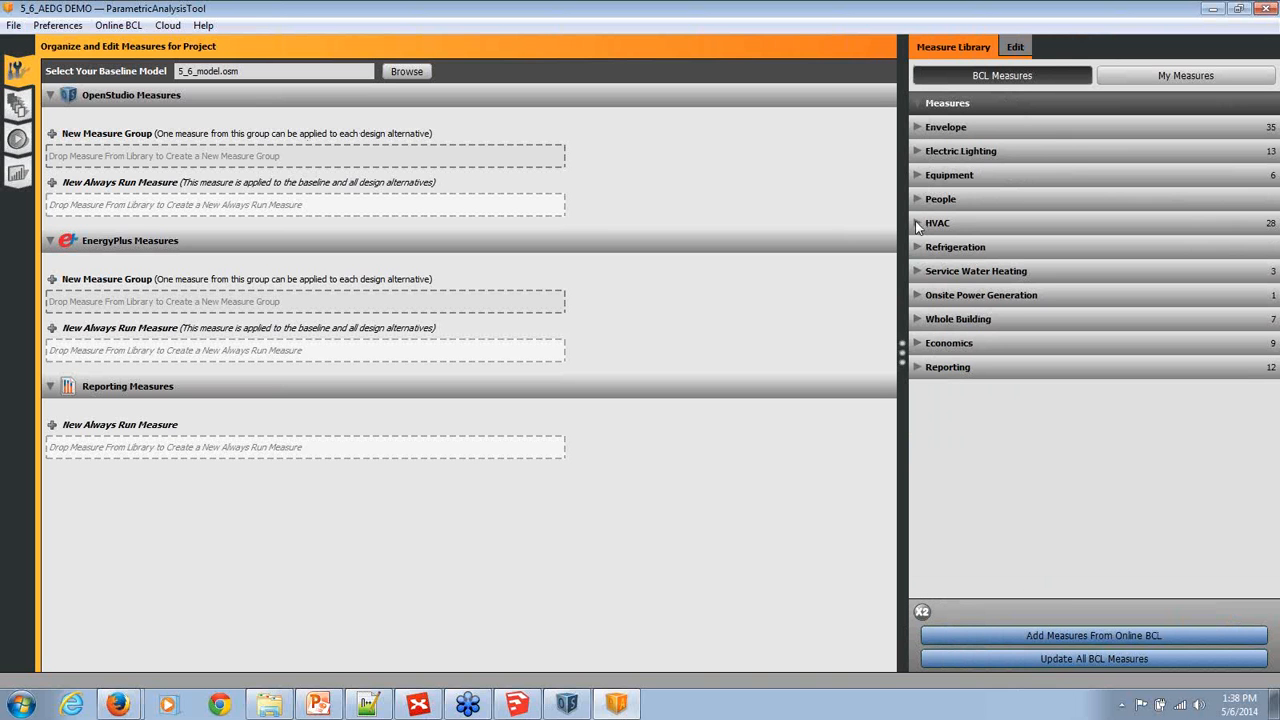
{"action": "left_click", "coordinate": [915, 224]}
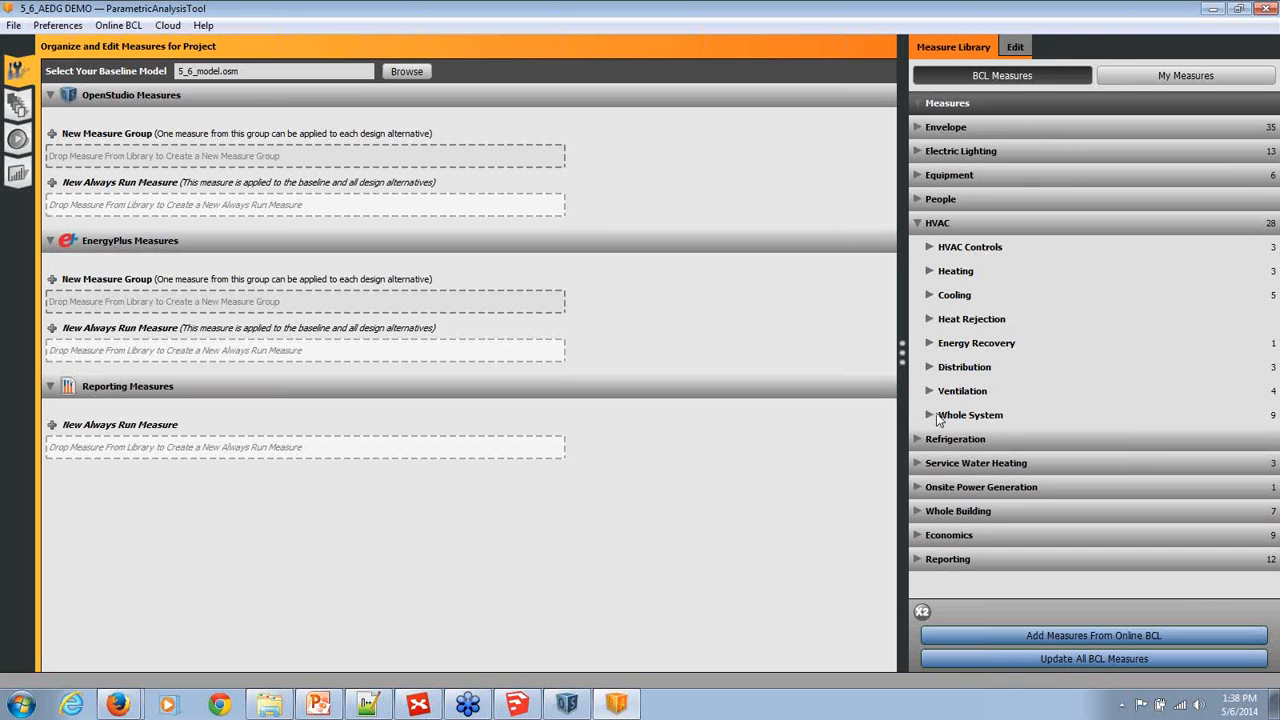
{"action": "left_click", "coordinate": [930, 415]}
{"action": "scroll", "coordinate": [1265, 492], "scroll_direction": "down", "scroll_amount": 5}
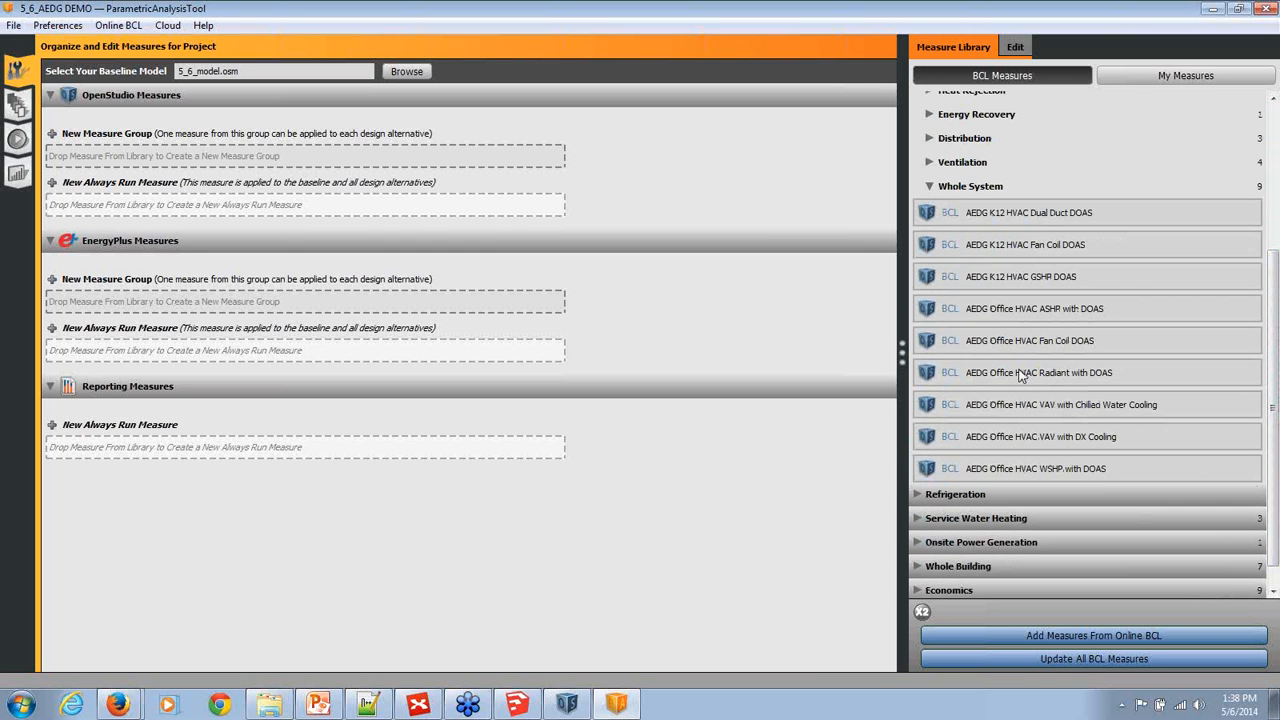
{"action": "left_click_drag", "start_coordinate": [1024, 373], "coordinate": [153, 154]}
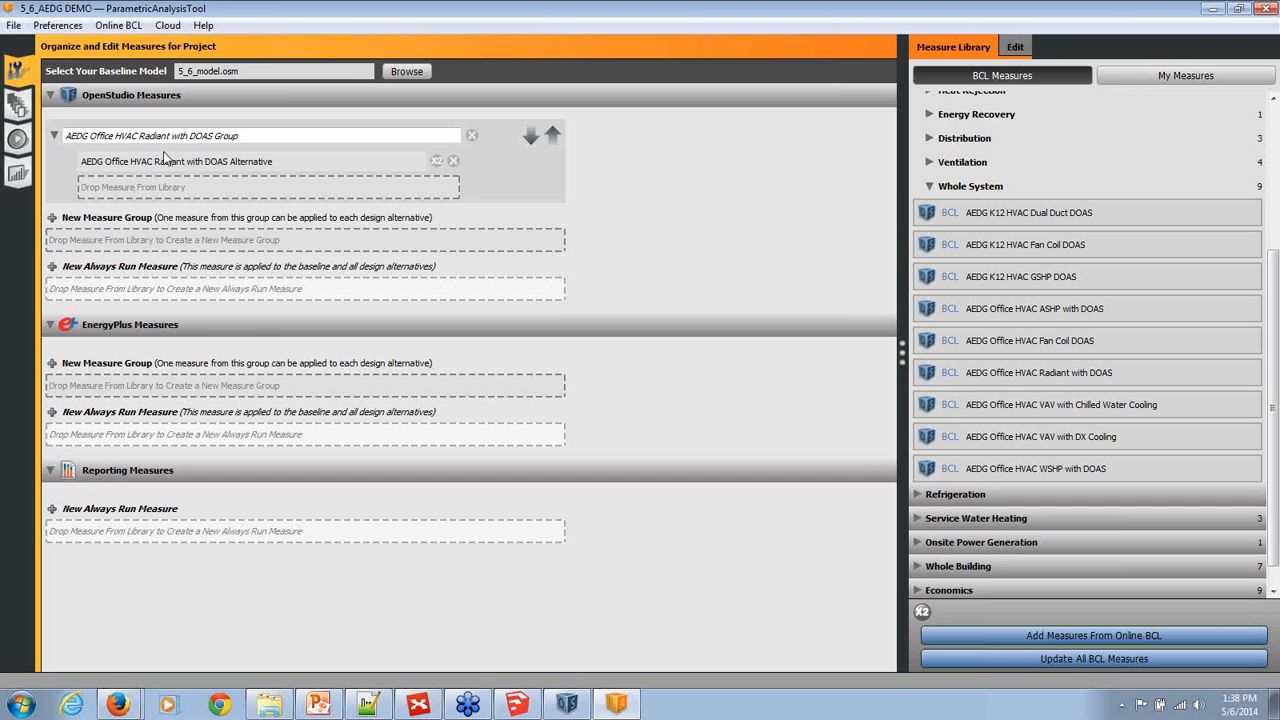
Set the Radiant with DOAS alternative's total HVAC system cost to $60000, leaving the ceiling return air plenum space type blank
{"action": "left_click", "coordinate": [140, 165]}
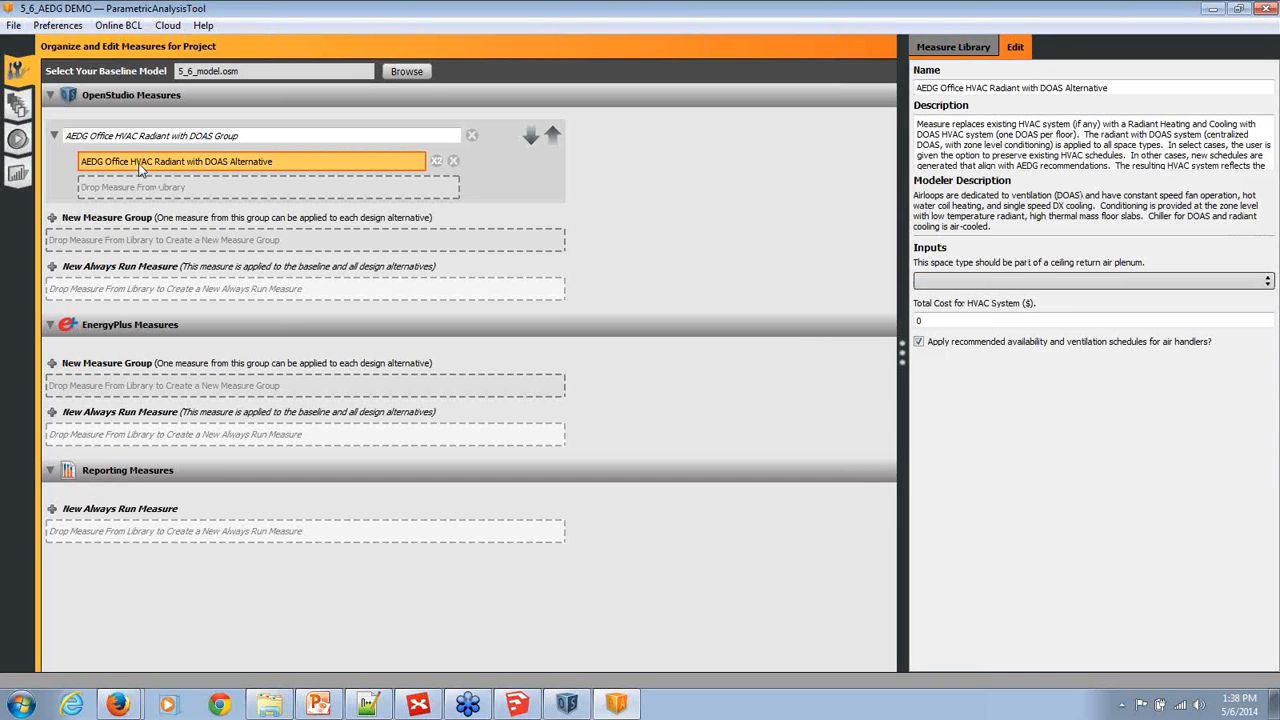
{"action": "left_click", "coordinate": [1012, 283]}
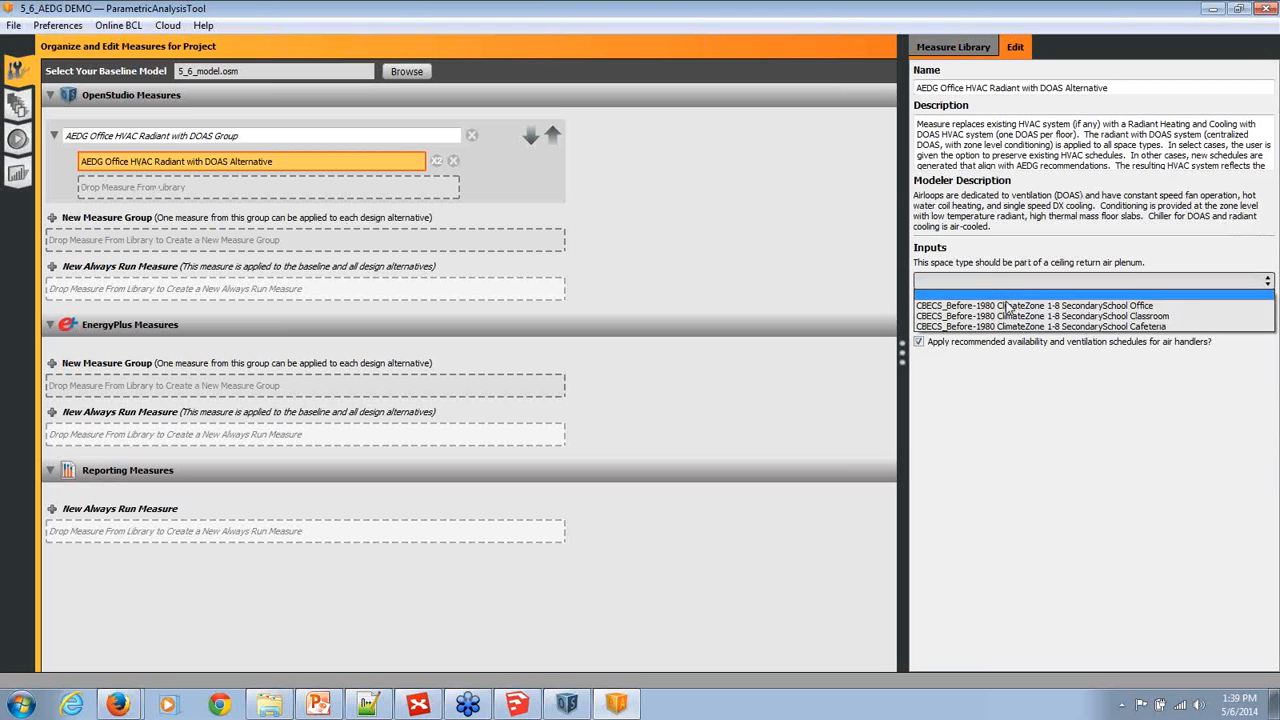
{"action": "left_click", "coordinate": [1104, 296]}
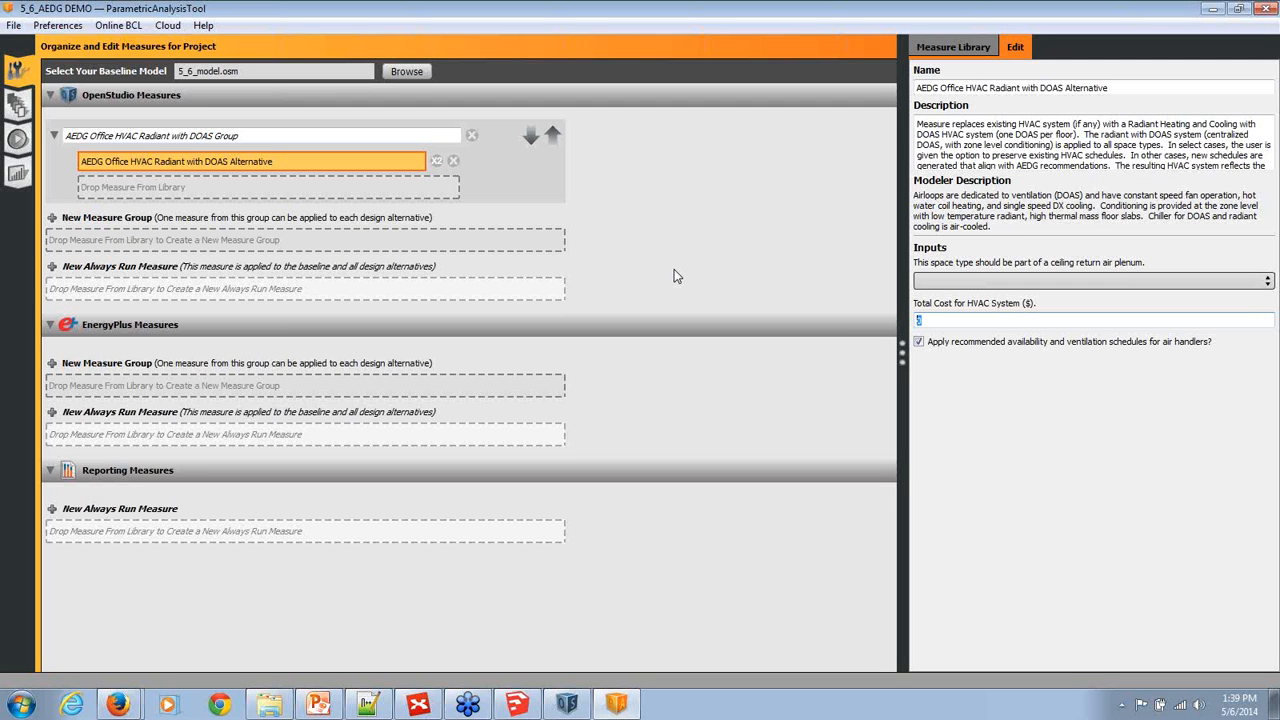
{"action": "type", "text": "60000"}
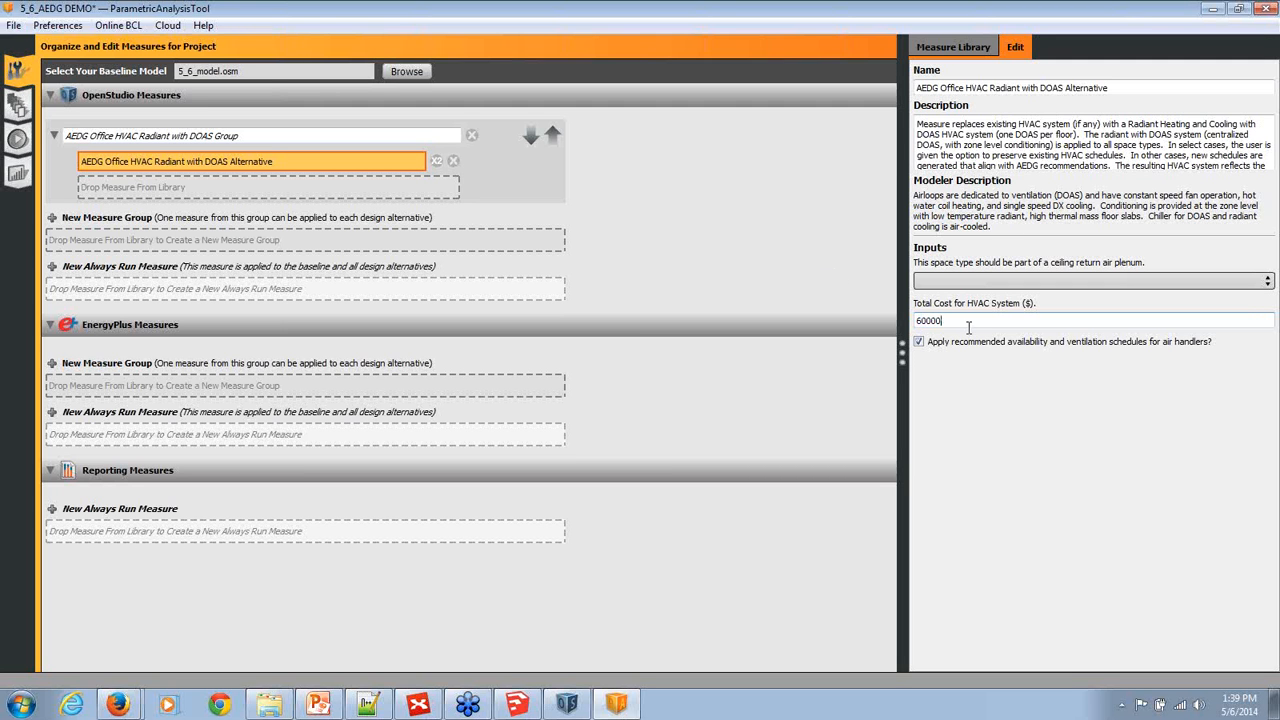
Add the BCL measures AEDG K12 - Exterior Wall Construction and AEDG K12 - Roof Construction to the Radiant with DOAS measure group
{"action": "left_click", "coordinate": [985, 47]}
{"action": "left_click_drag", "start_coordinate": [1273, 275], "coordinate": [1273, 128]}
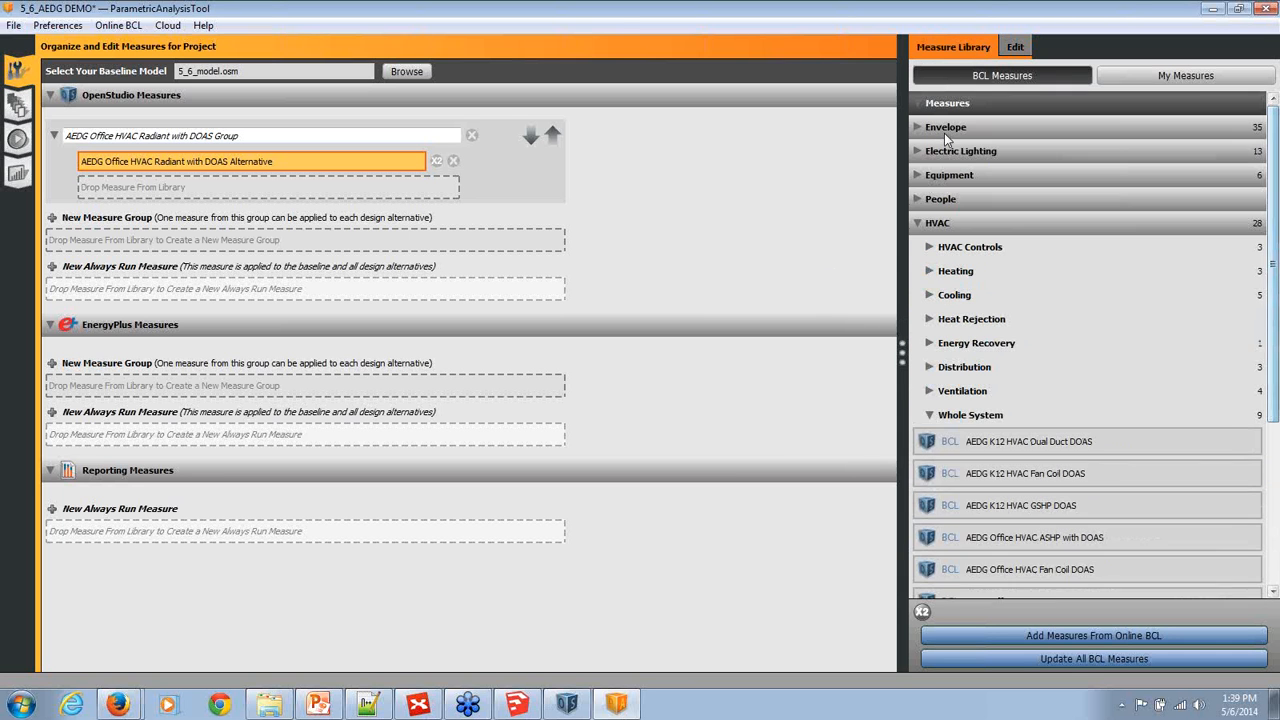
{"action": "left_click", "coordinate": [914, 128]}
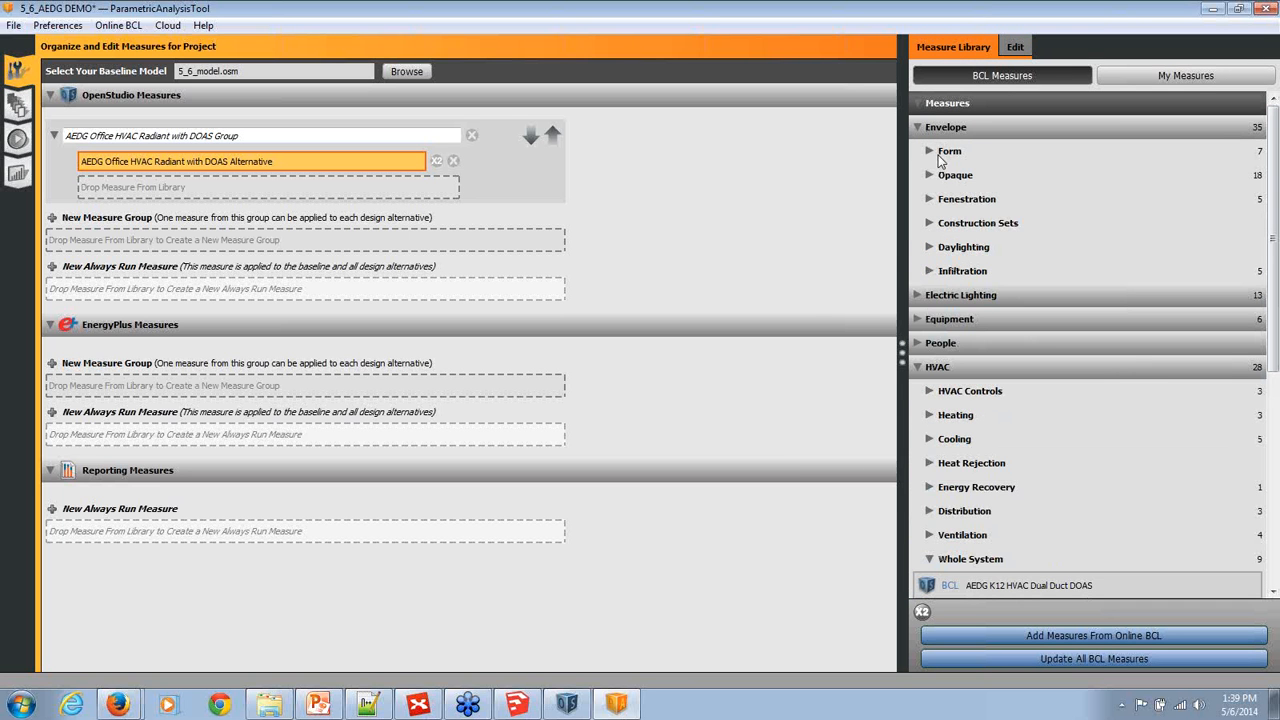
{"action": "left_click", "coordinate": [927, 175]}
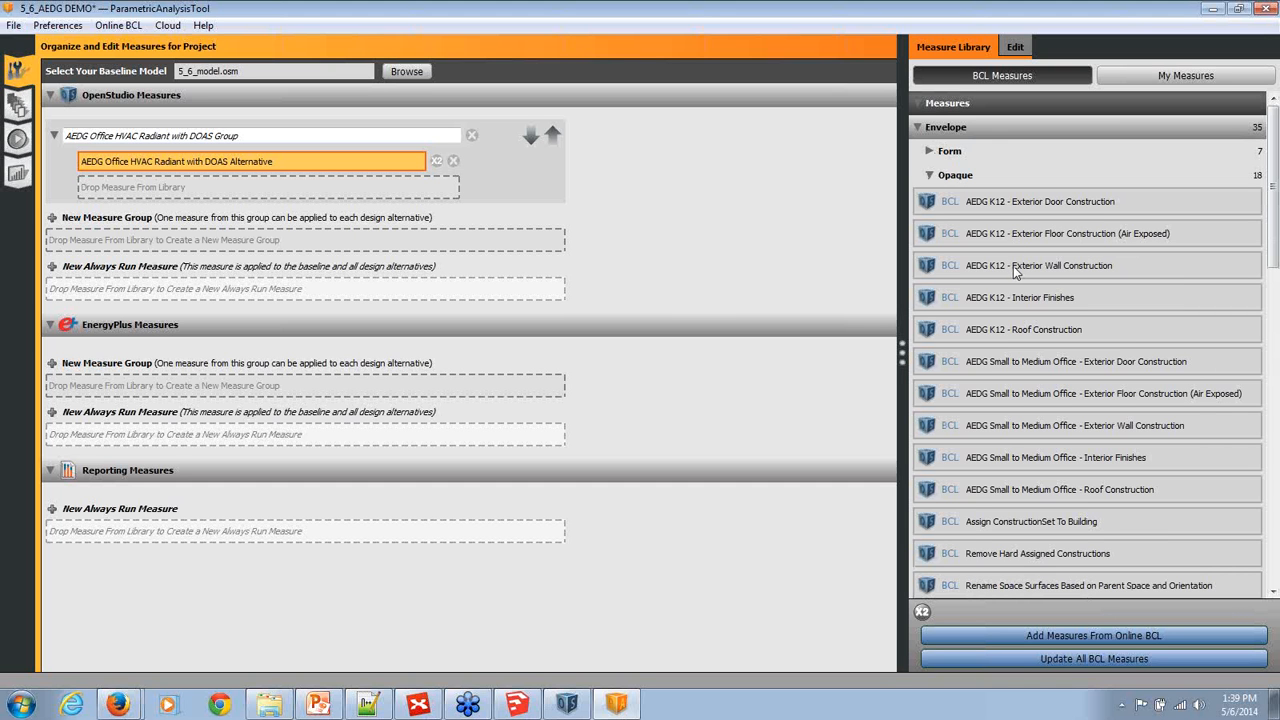
{"action": "left_click_drag", "start_coordinate": [1020, 272], "coordinate": [286, 200]}
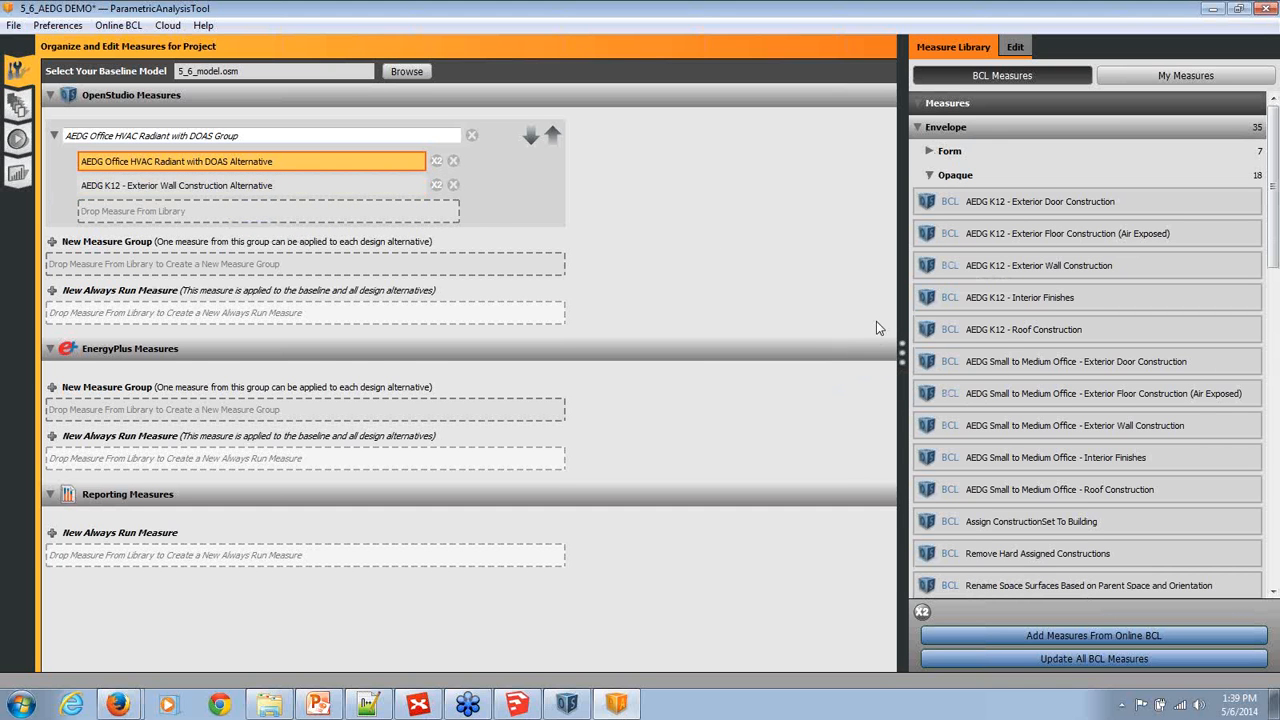
{"action": "left_click_drag", "start_coordinate": [973, 332], "coordinate": [798, 180]}
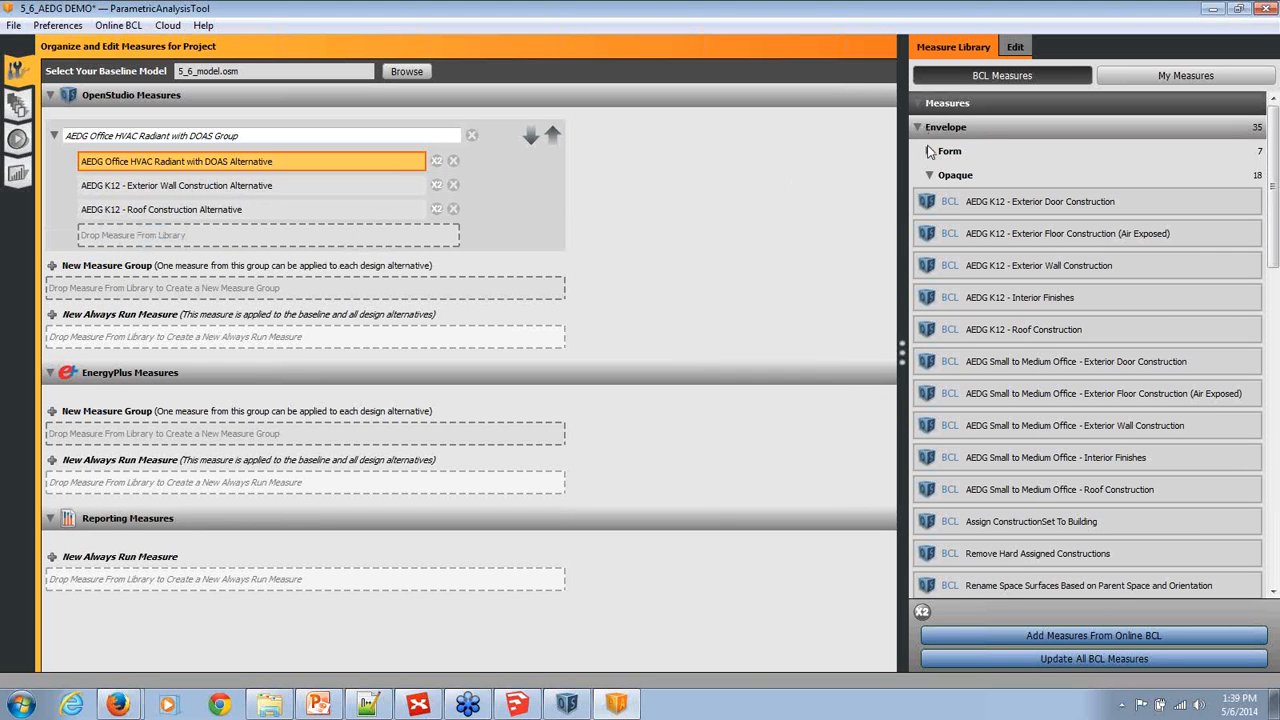
Add AEDG K12 - Interior Lighting as its own new OpenStudio measure group, removing the copy placed in the Radiant with DOAS group
{"action": "left_click", "coordinate": [918, 127]}
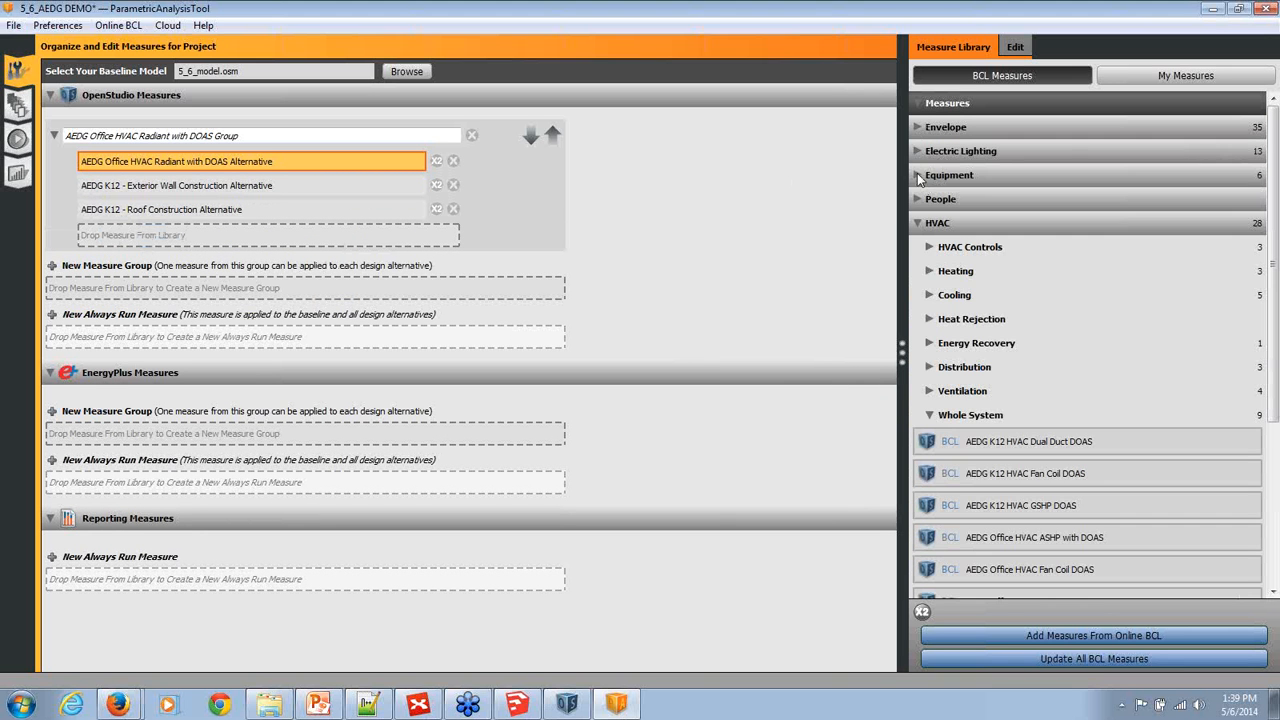
{"action": "left_click", "coordinate": [918, 151]}
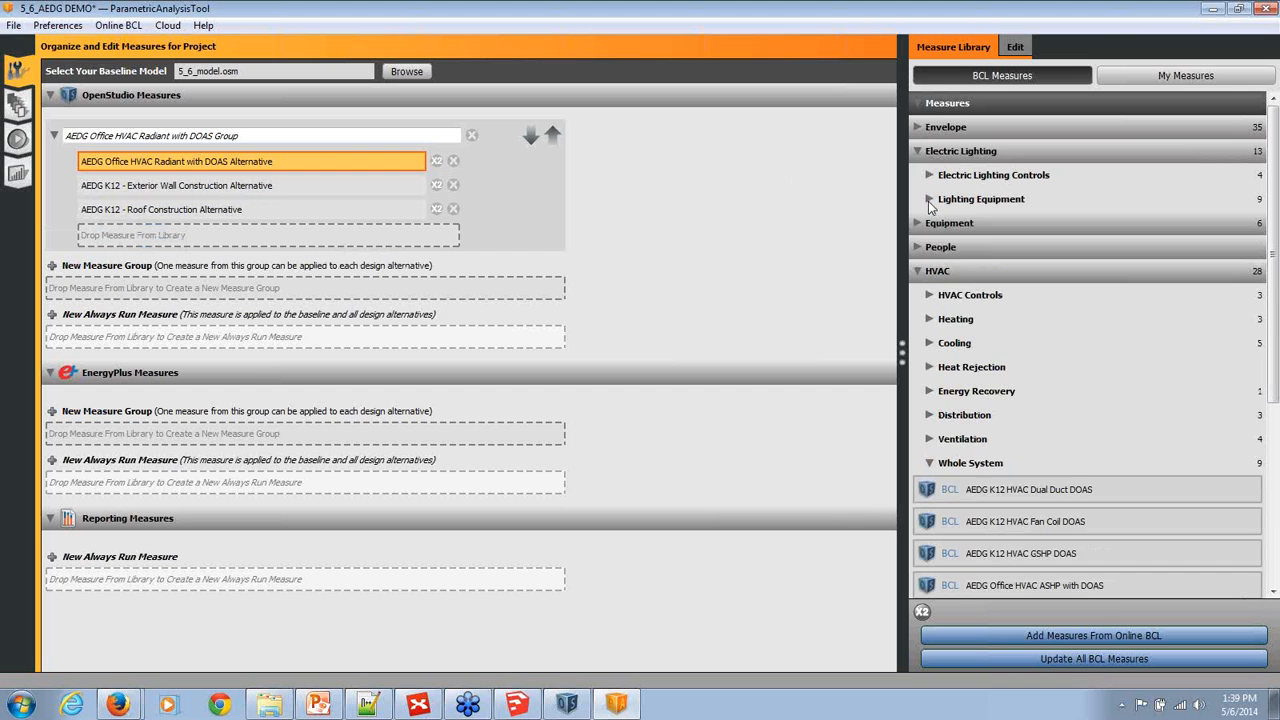
{"action": "left_click", "coordinate": [930, 200]}
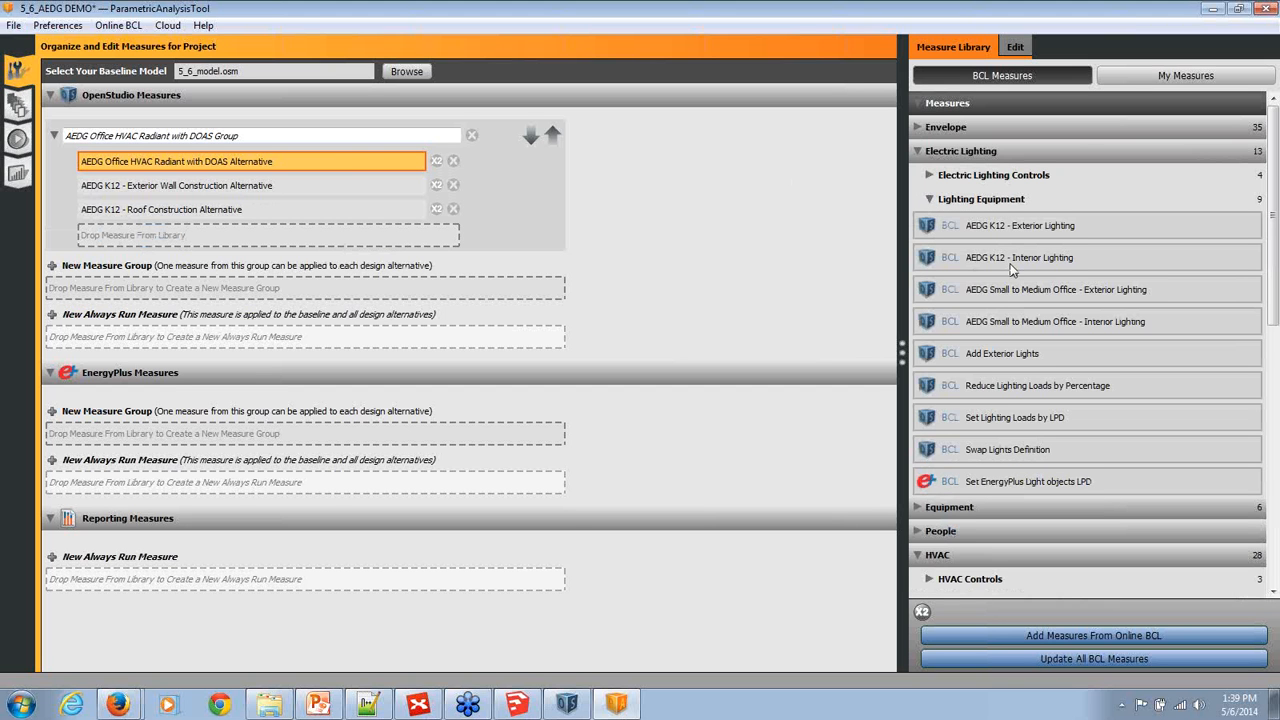
{"action": "left_click_drag", "start_coordinate": [1010, 262], "coordinate": [166, 241]}
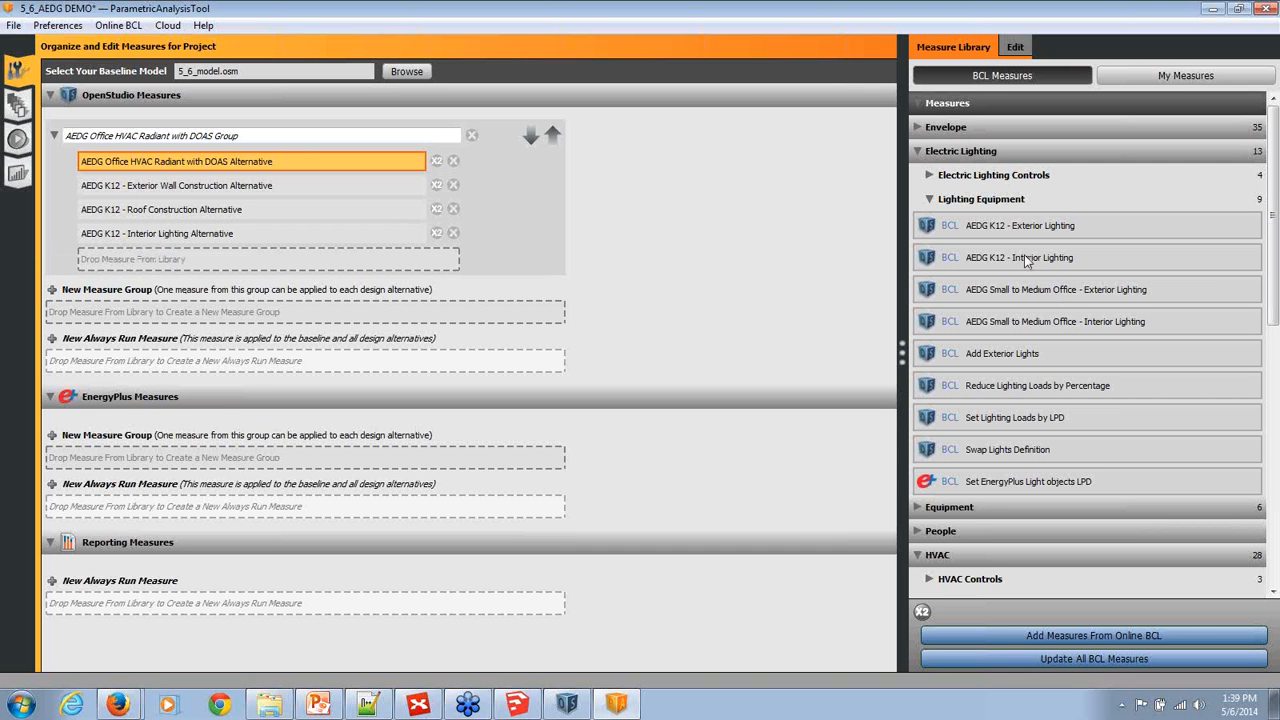
{"action": "left_click_drag", "start_coordinate": [1013, 262], "coordinate": [80, 314]}
{"action": "left_click", "coordinate": [453, 233]}
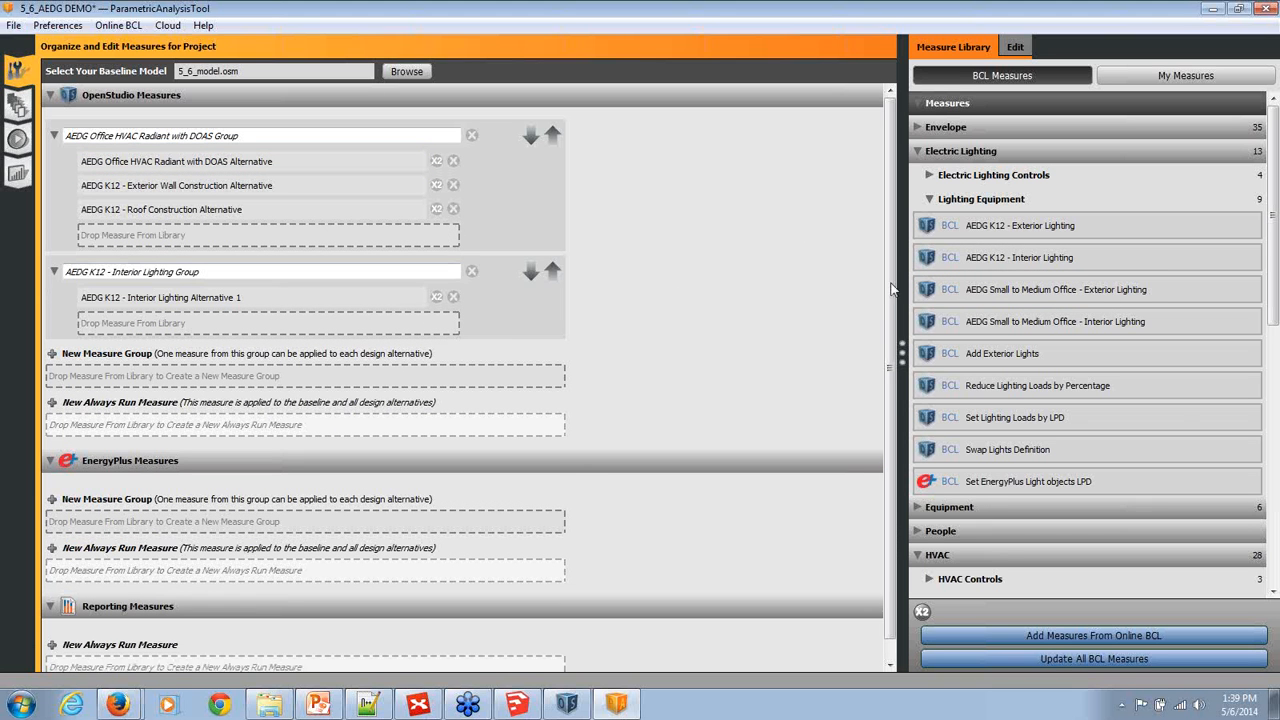
Move the AEDG K12 exterior wall and roof construction measures out of the Radiant with DOAS group into a new measure group each
{"action": "left_click", "coordinate": [917, 127]}
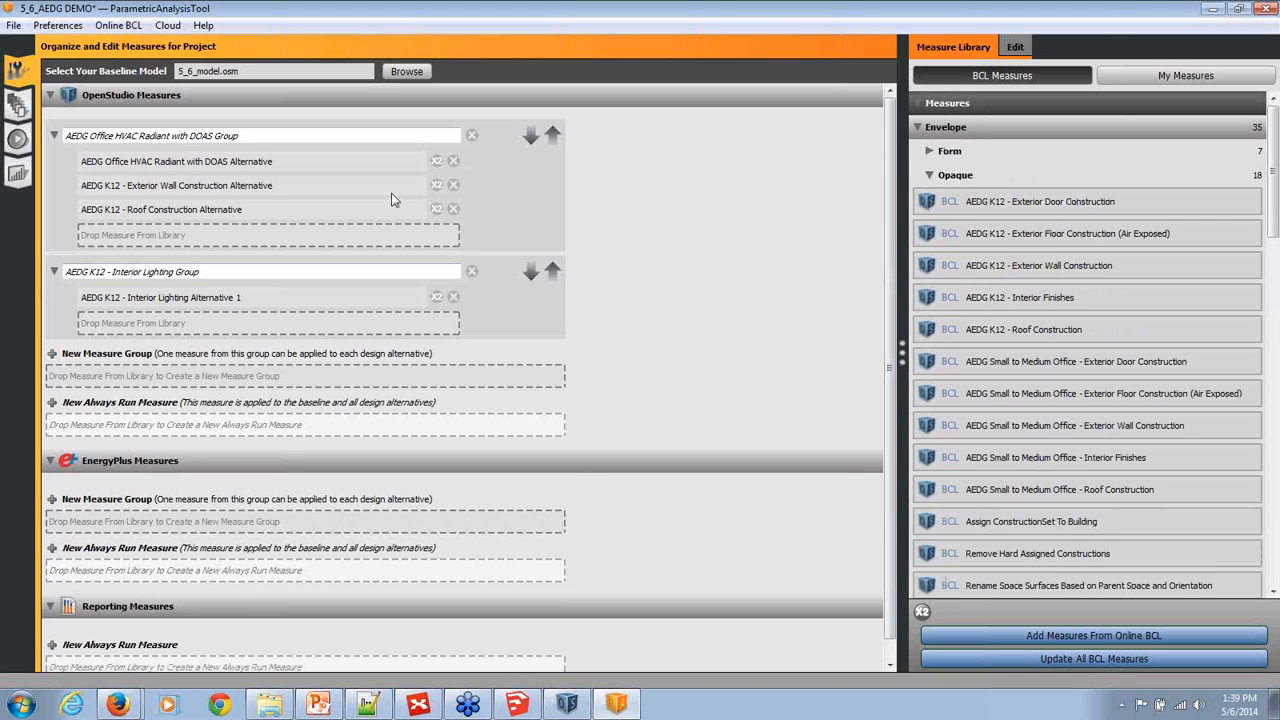
{"action": "left_click", "coordinate": [453, 209]}
{"action": "left_click", "coordinate": [453, 185]}
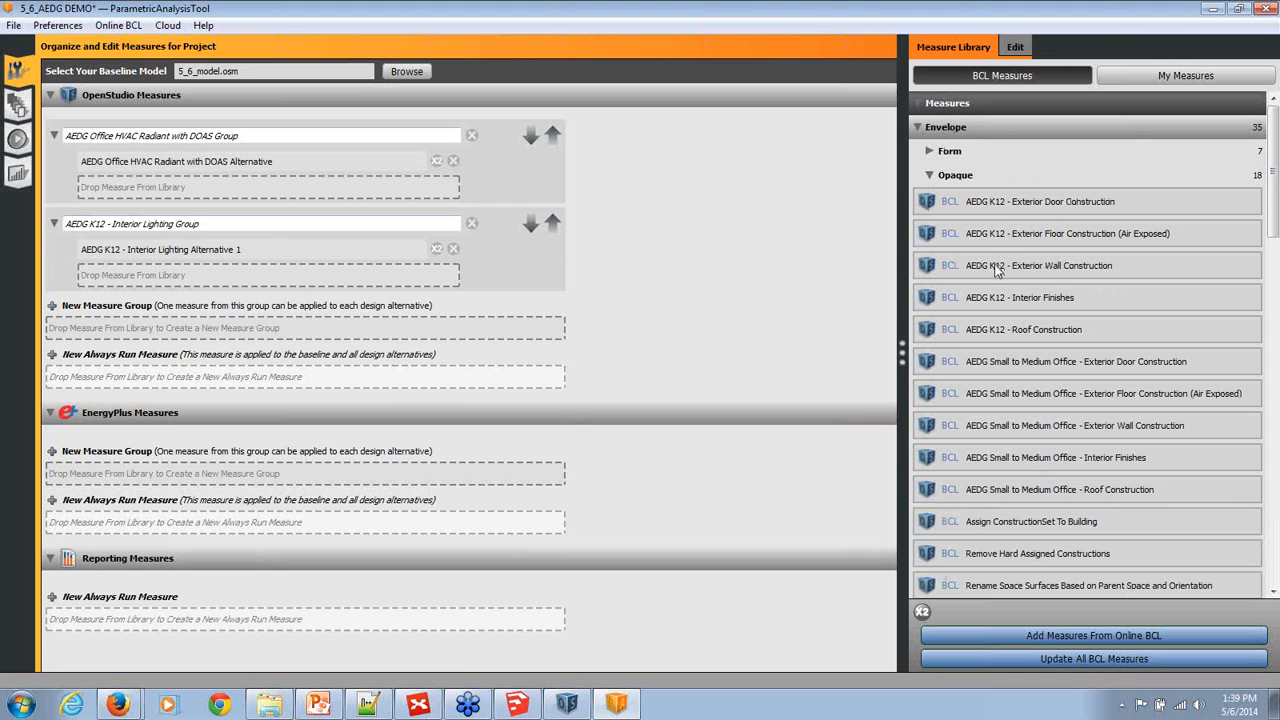
{"action": "left_click_drag", "start_coordinate": [995, 270], "coordinate": [230, 330]}
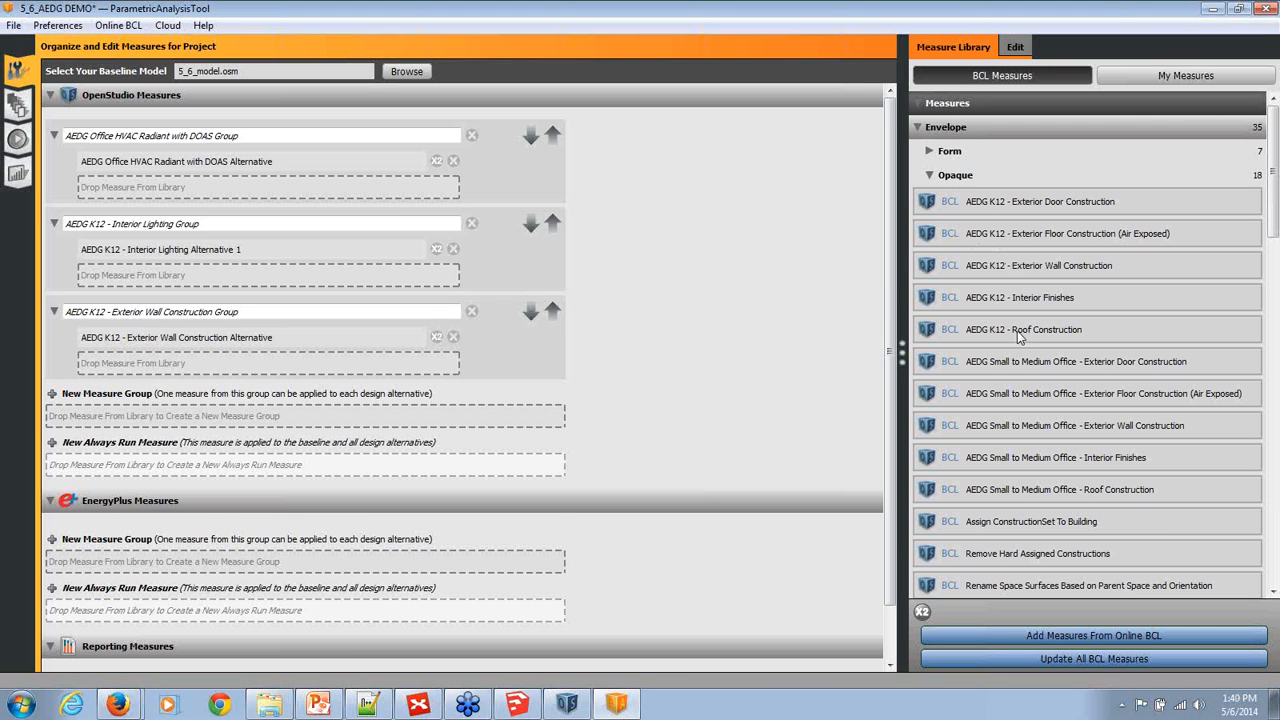
{"action": "left_click_drag", "start_coordinate": [1020, 337], "coordinate": [210, 415]}
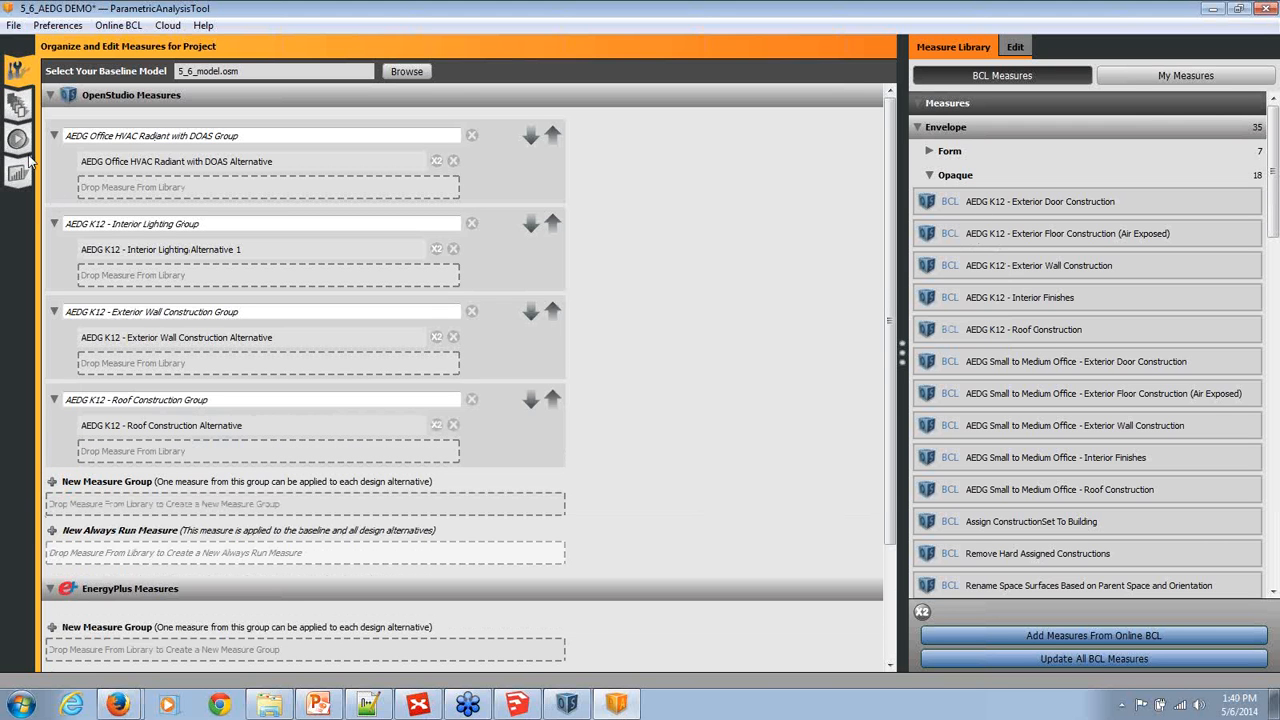
Select all four project measures and create one design alternative for each of them
{"action": "left_click", "coordinate": [18, 106]}
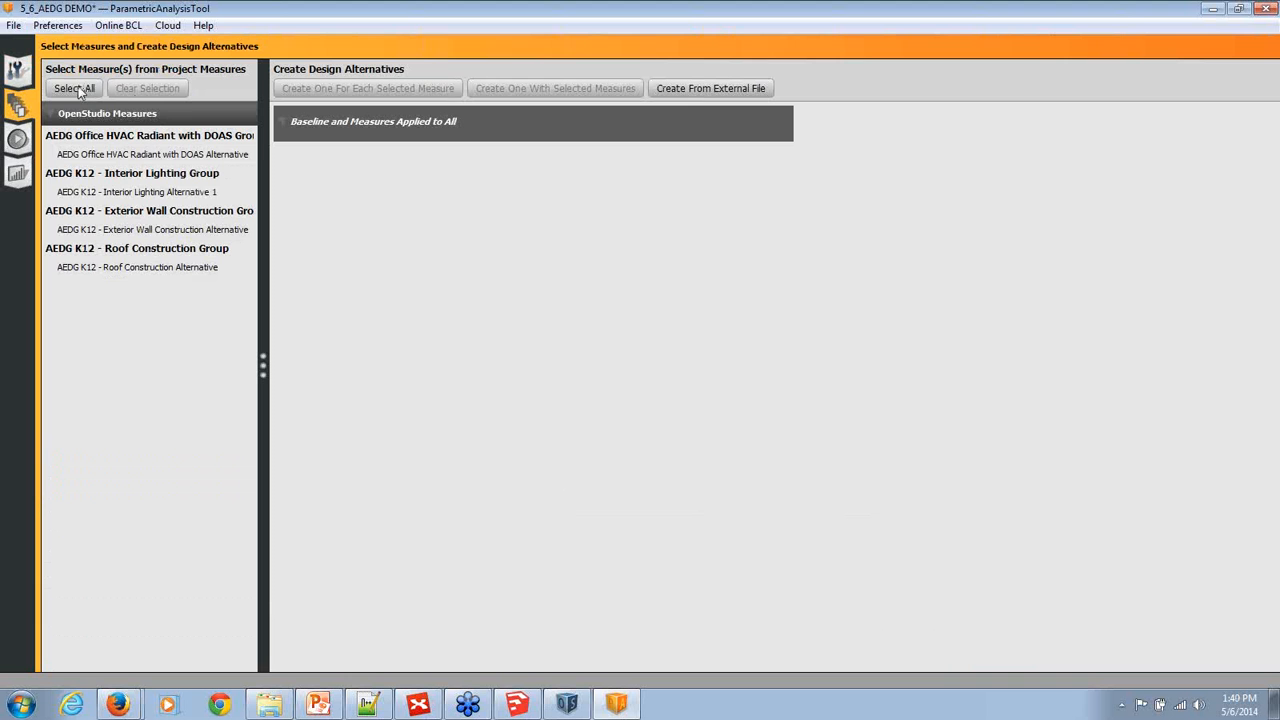
{"action": "left_click", "coordinate": [75, 89]}
{"action": "left_click", "coordinate": [355, 90]}
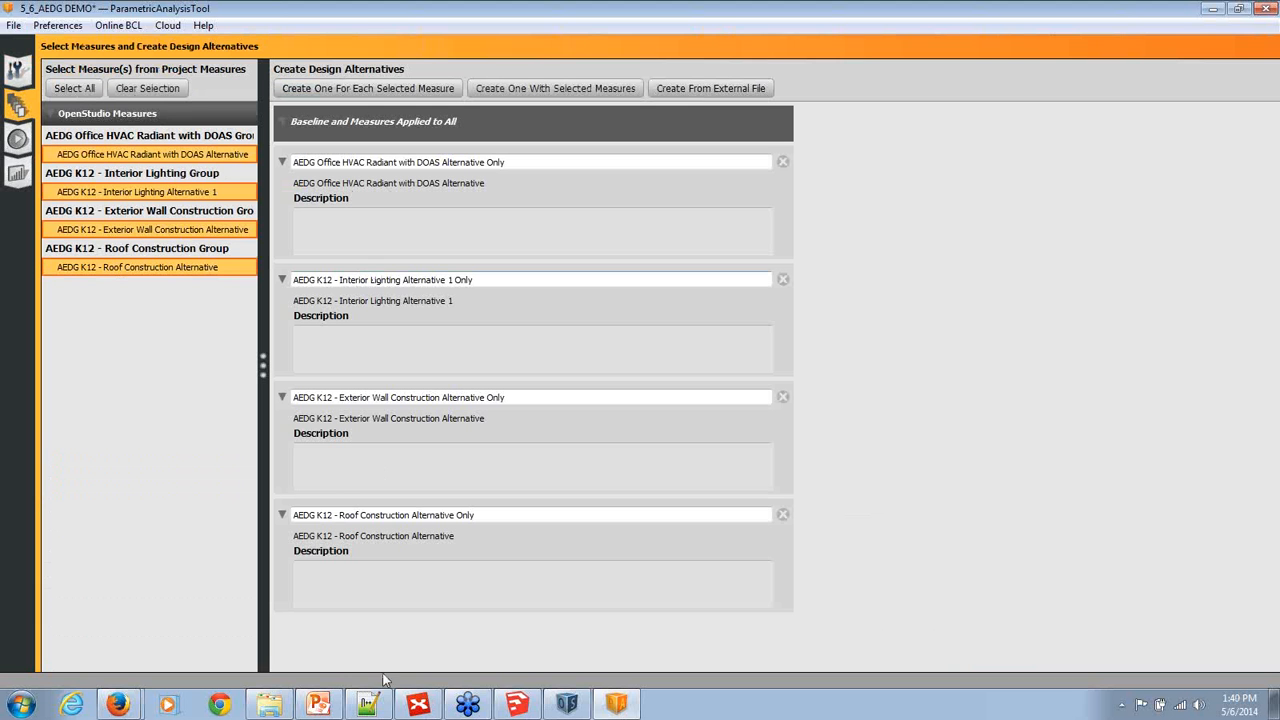
Create one design alternative combining all four selected measures and name it Package
{"action": "left_click", "coordinate": [573, 89]}
{"action": "scroll", "coordinate": [397, 662], "scroll_direction": "down", "scroll_amount": 2}
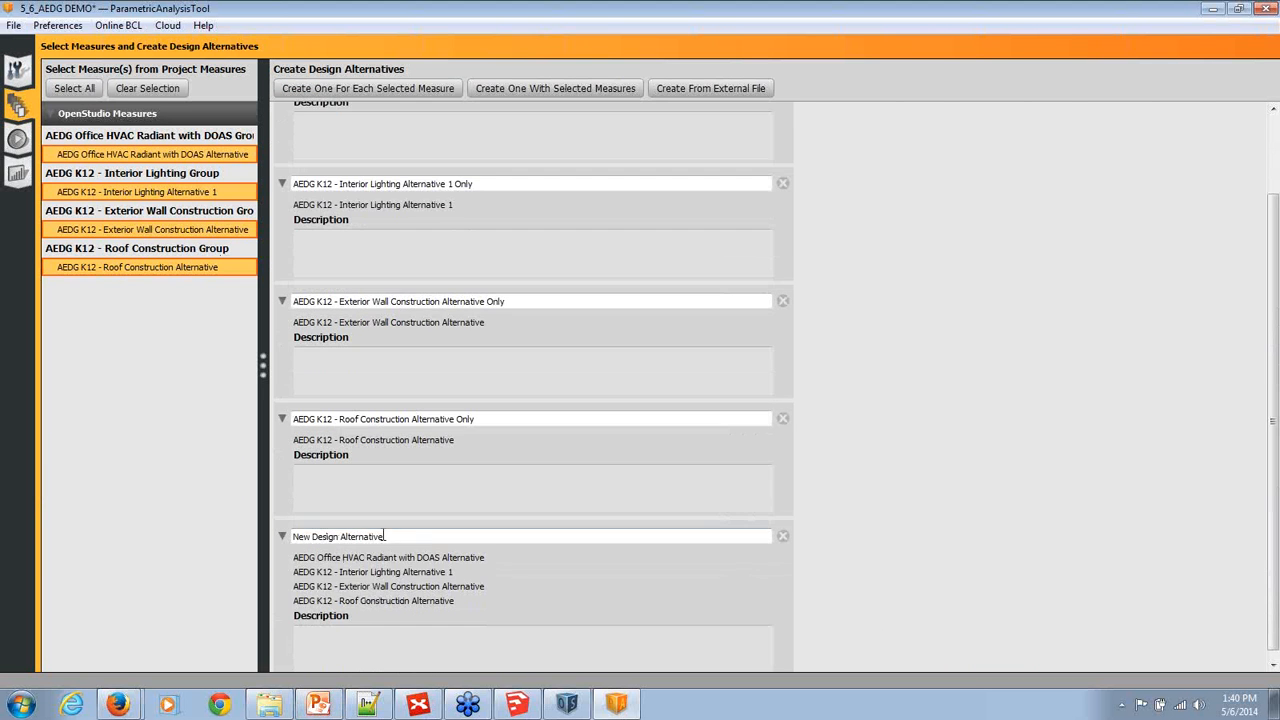
{"action": "left_click_drag", "start_coordinate": [409, 536], "coordinate": [2, 317]}
{"action": "type", "text": "Package"}
{"action": "left_click", "coordinate": [717, 508]}
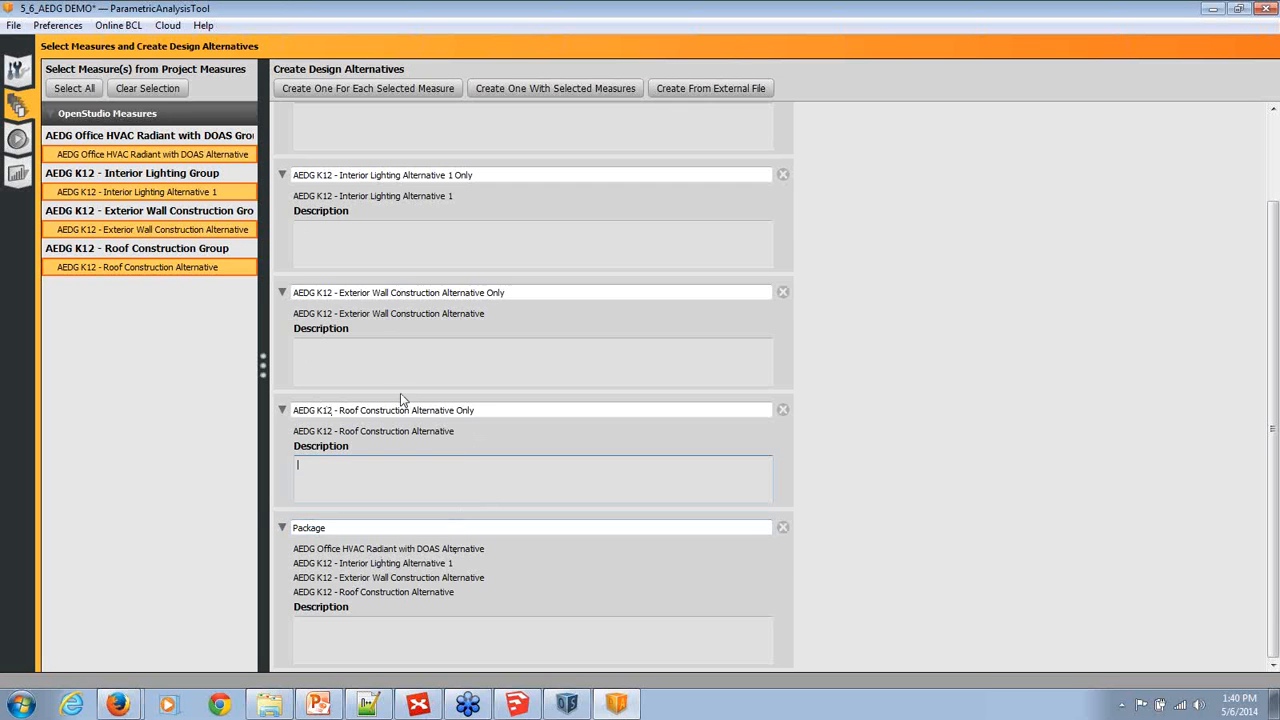
Run the simulations for the baseline and all design alternatives locally, keeping EnergyPlus as the daylight simulation engine
{"action": "scroll", "coordinate": [400, 400], "scroll_direction": "up", "scroll_amount": 2}
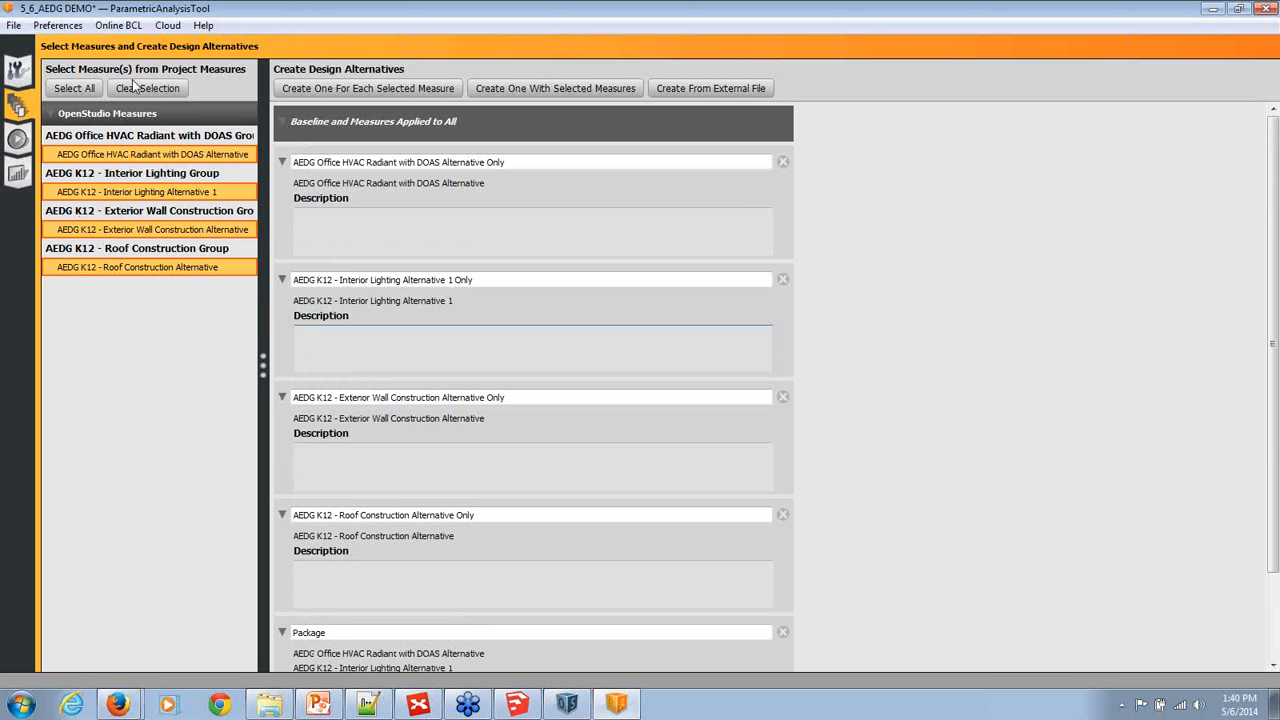
{"action": "left_click", "coordinate": [18, 141]}
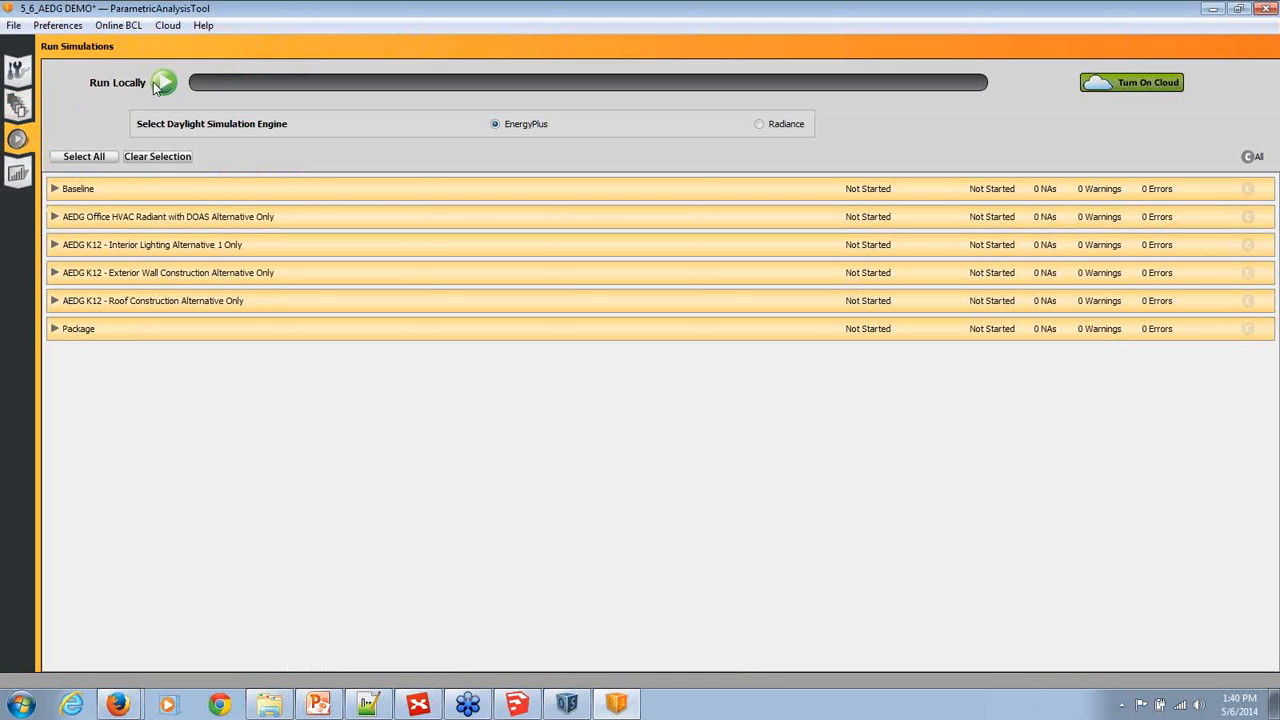
{"action": "left_click", "coordinate": [156, 84]}
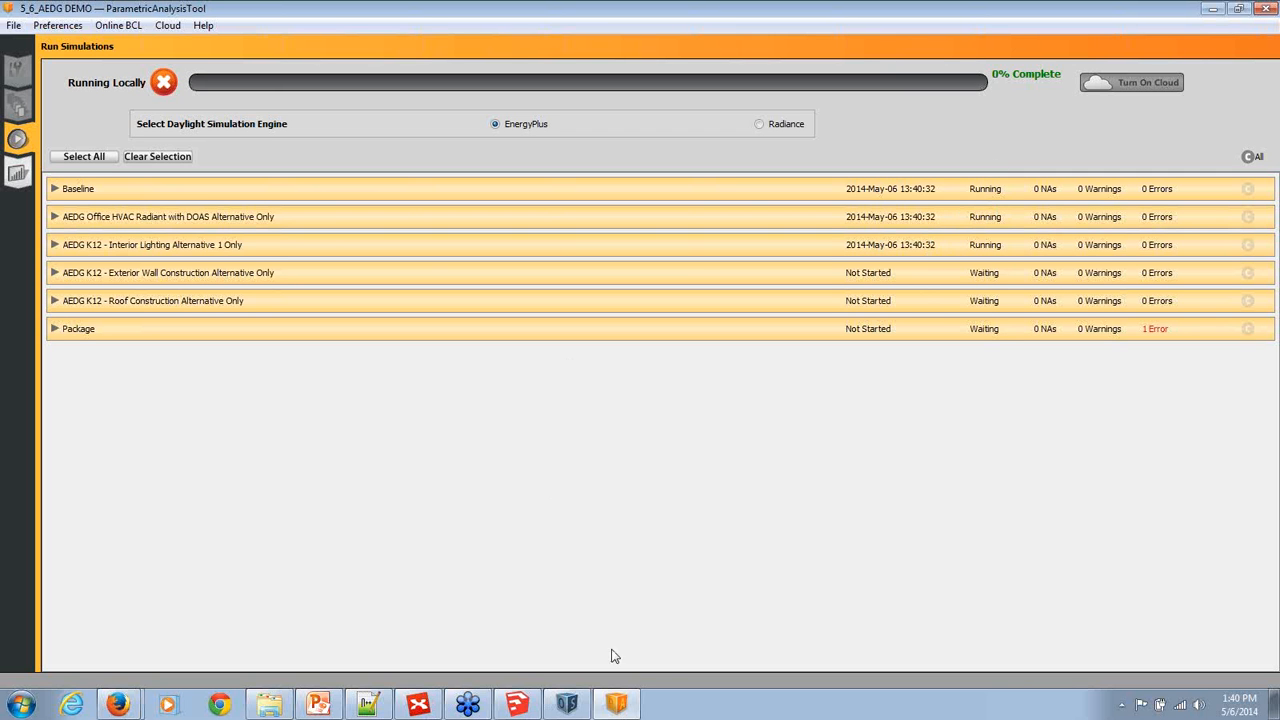
Switch to OpenStudio and change the HVAC Systems view from Refrigeration to VRF
{"action": "left_click", "coordinate": [570, 705]}
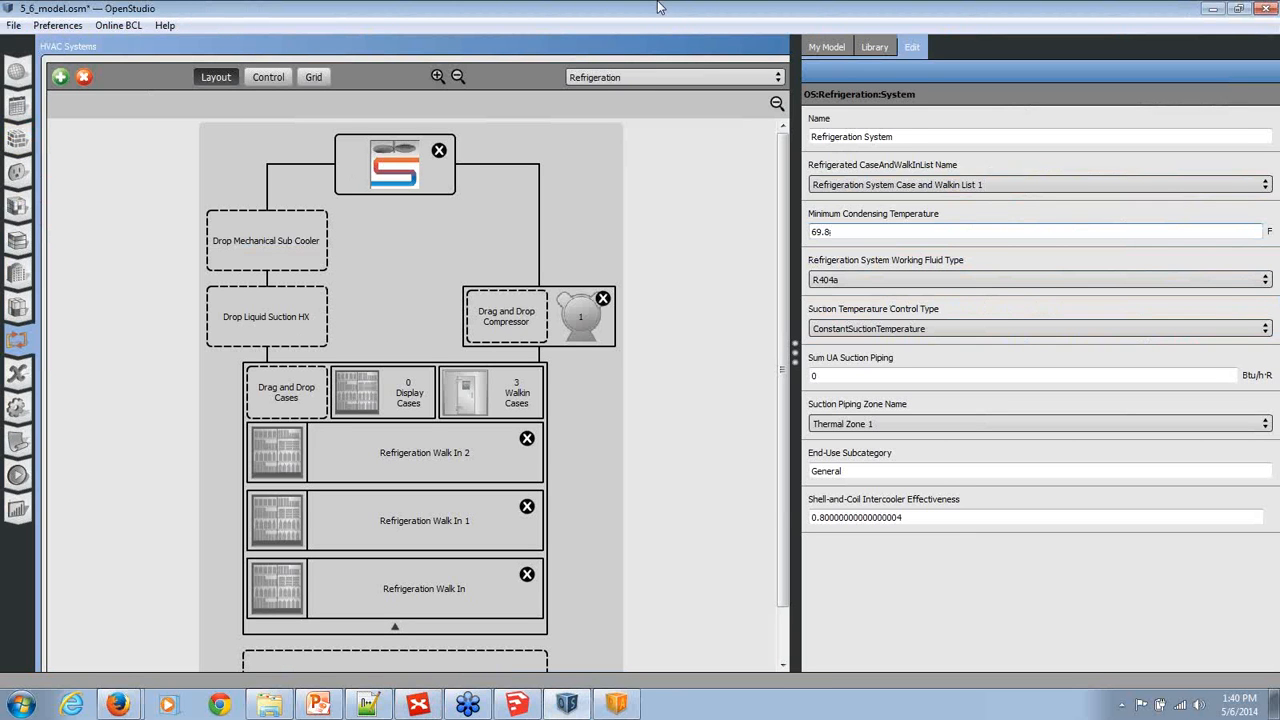
{"action": "left_click", "coordinate": [616, 78]}
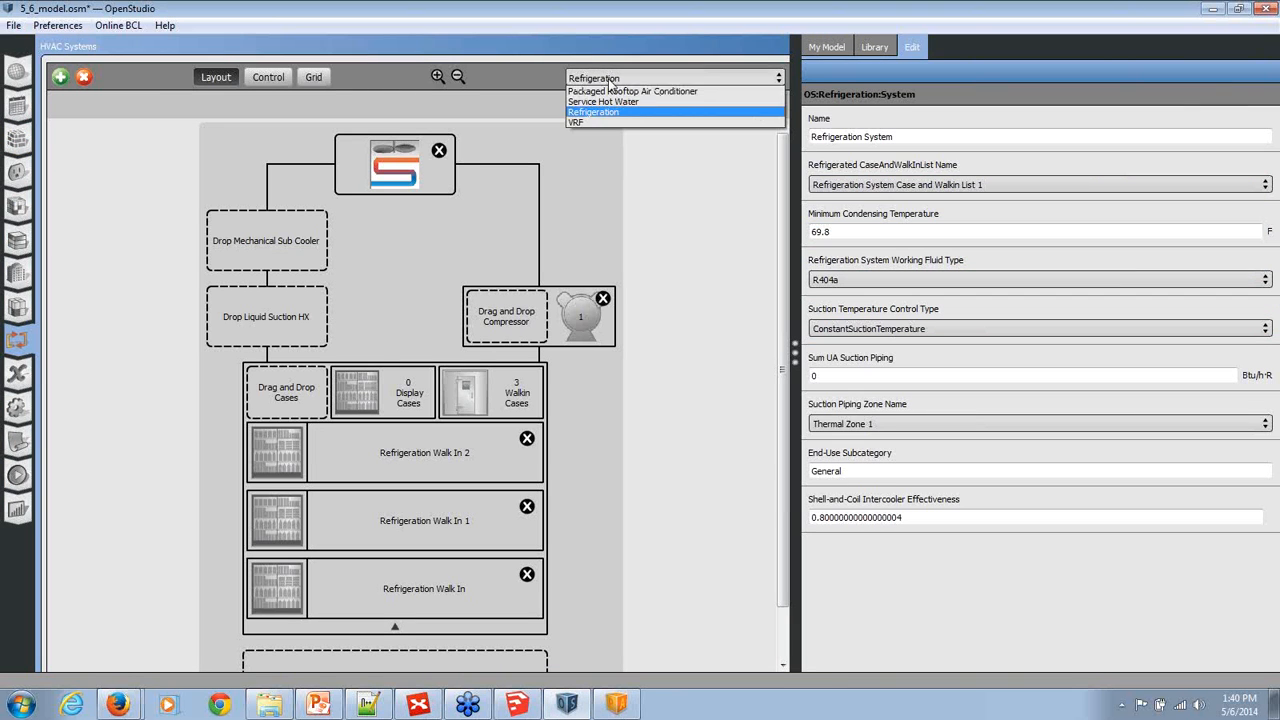
{"action": "left_click", "coordinate": [575, 124]}
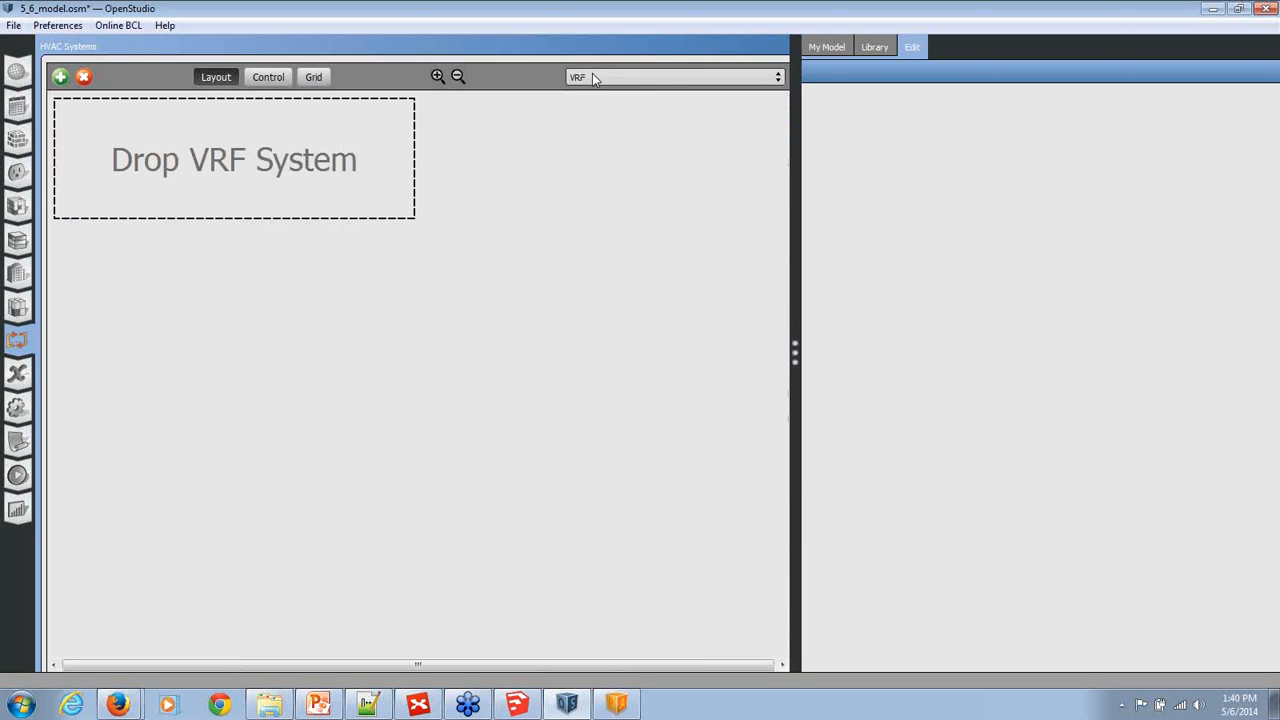
{"action": "left_click", "coordinate": [592, 78]}
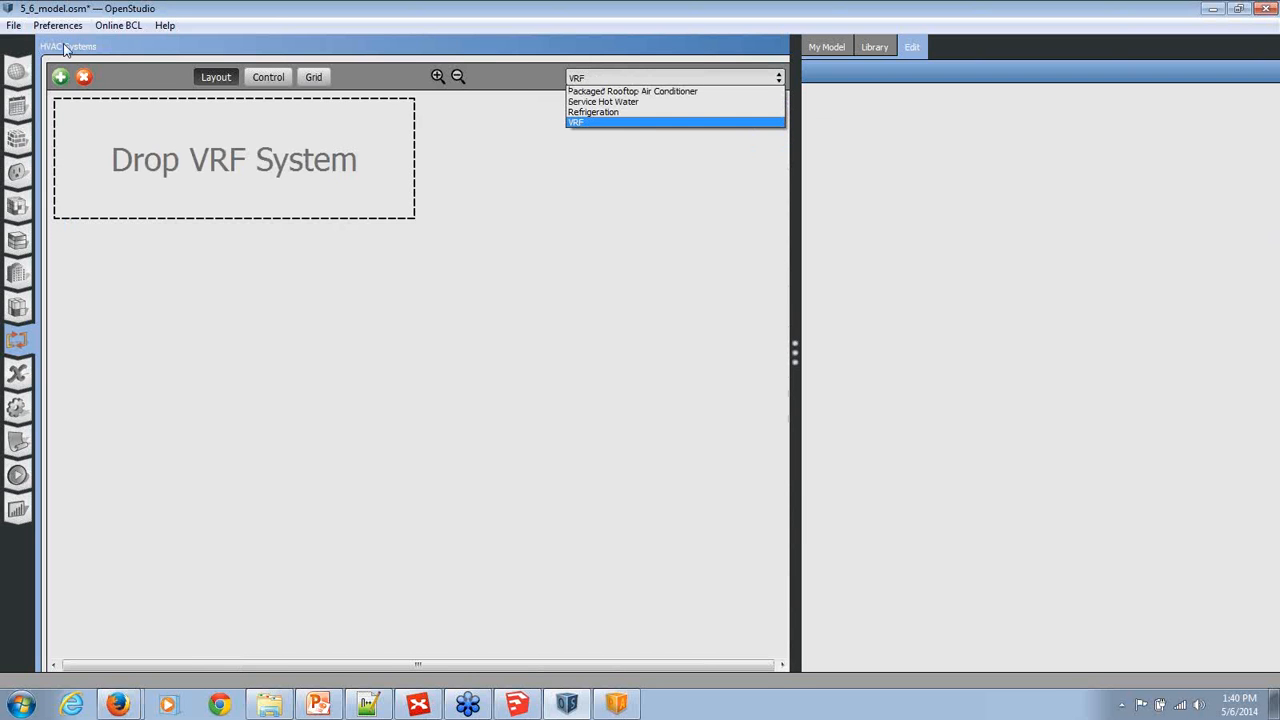
{"action": "left_click", "coordinate": [464, 198]}
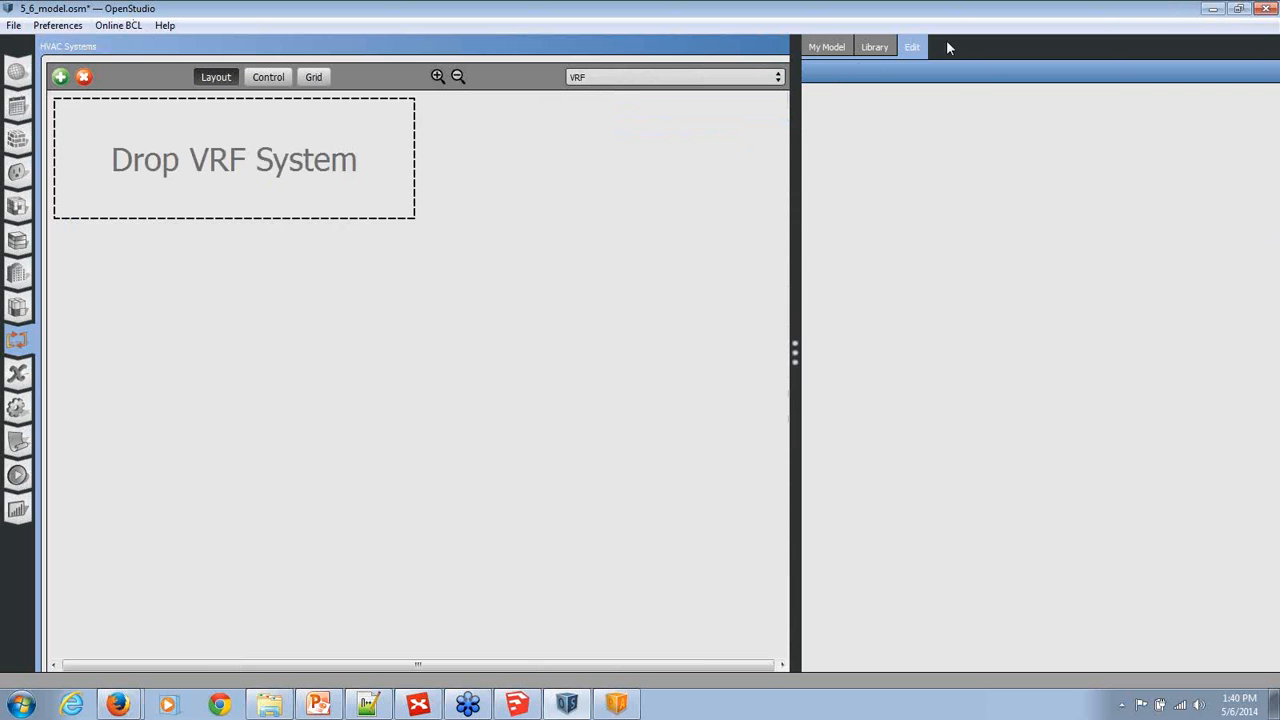
Add an Air Conditioner Variable Refrigerant Flow system from the library and delete its two surplus copies
{"action": "left_click", "coordinate": [874, 48]}
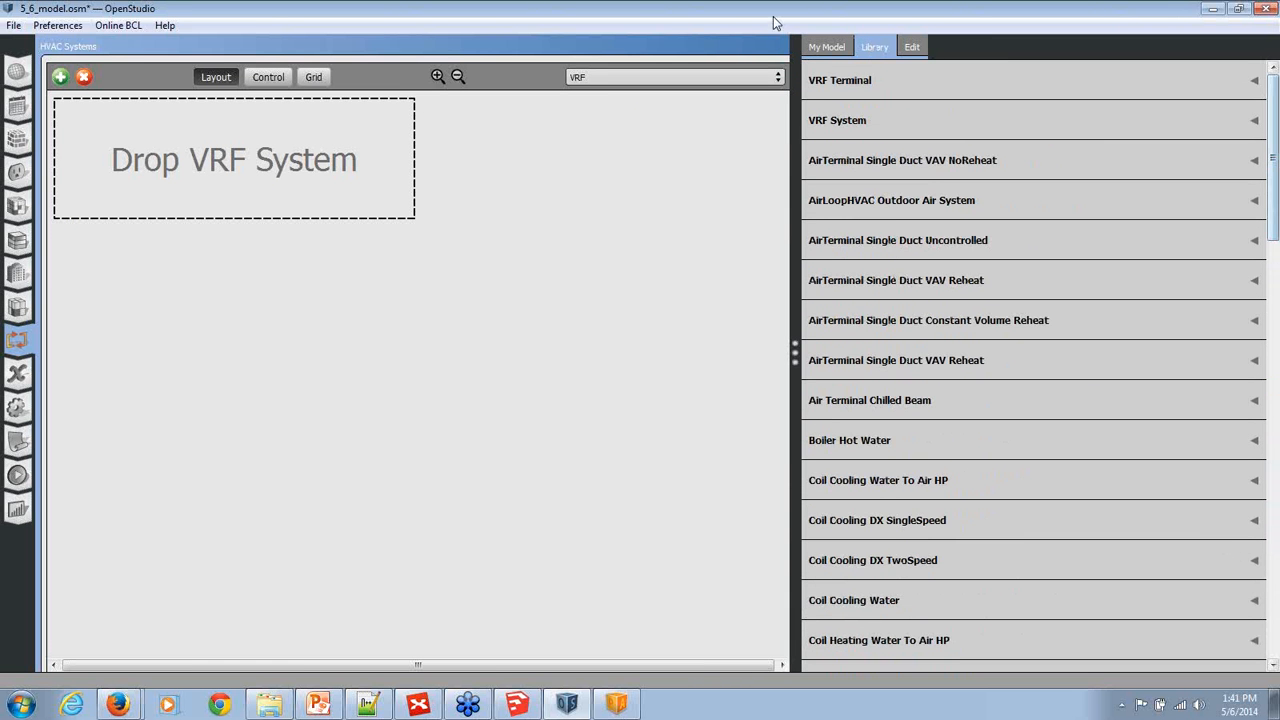
{"action": "left_click", "coordinate": [849, 120]}
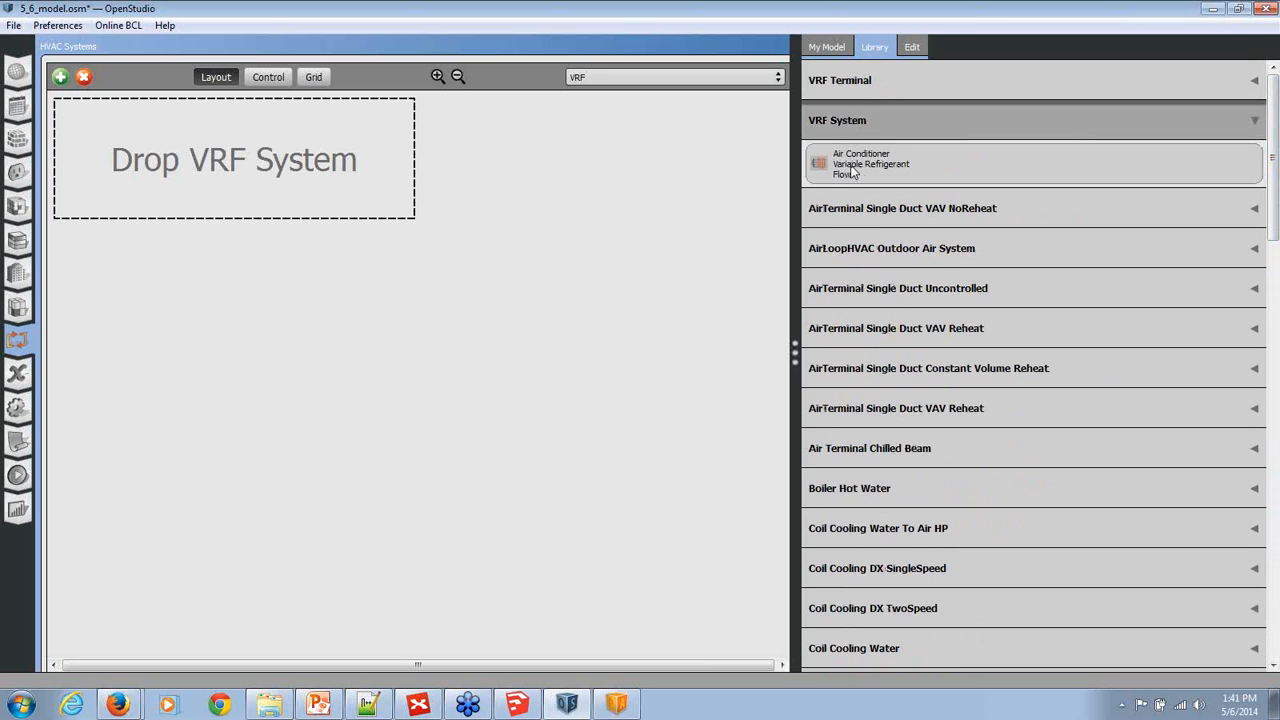
{"action": "left_click_drag", "start_coordinate": [849, 172], "coordinate": [360, 166]}
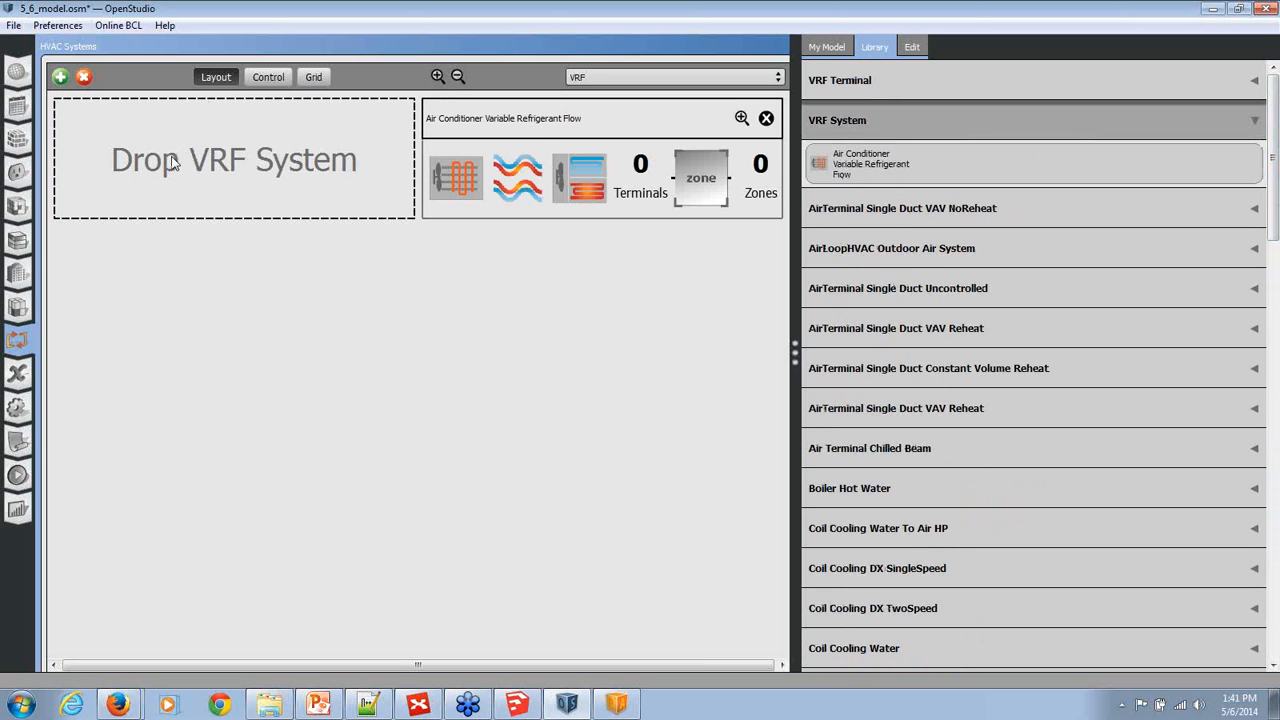
{"action": "mouse_move", "coordinate": [170, 163]}
{"action": "left_mouse_down"}
{"action": "mouse_move", "coordinate": [185, 160]}
{"action": "mouse_move", "coordinate": [165, 155]}
{"action": "left_mouse_up"}
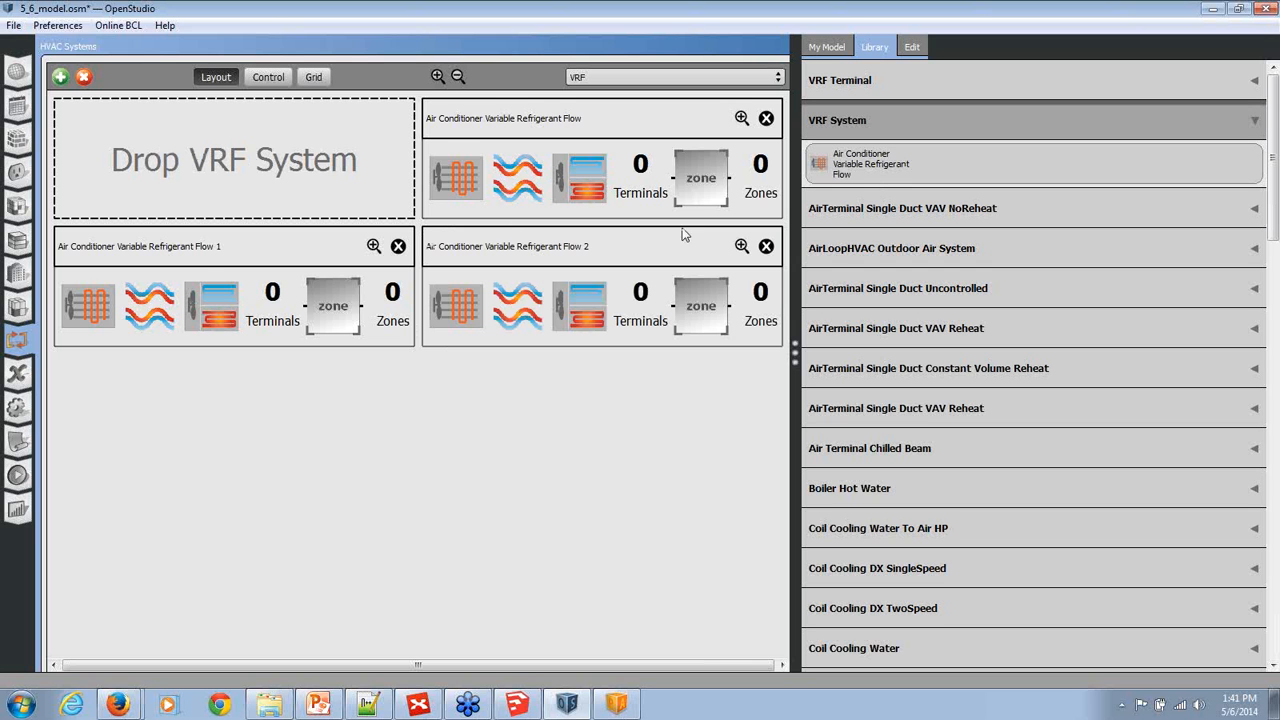
{"action": "left_click", "coordinate": [766, 247]}
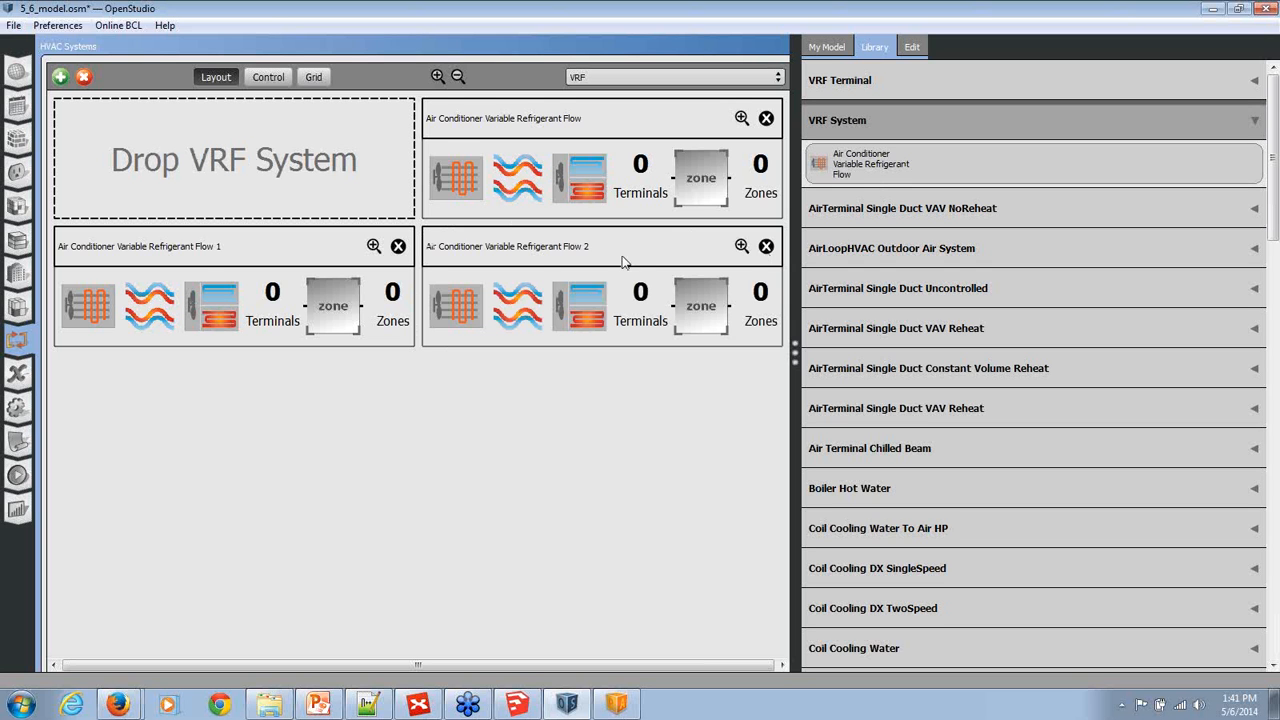
{"action": "left_click", "coordinate": [398, 246]}
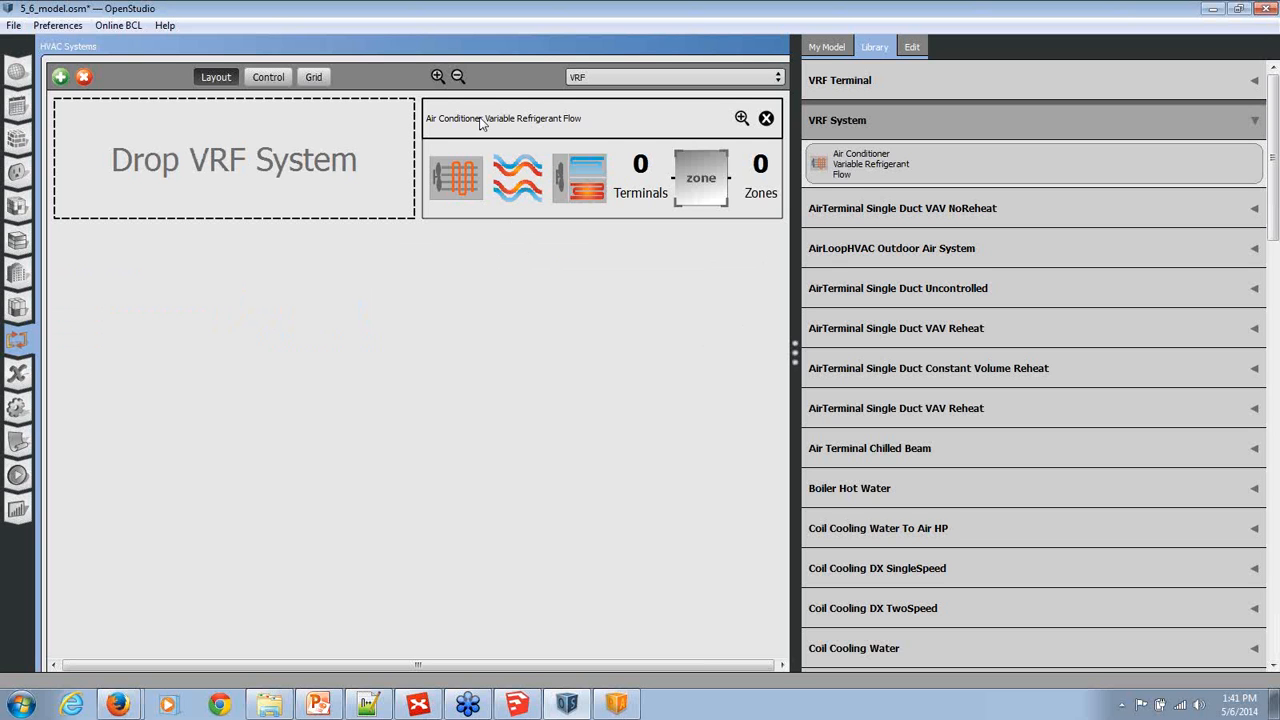
Open the VRF system's detailed layout and add a Zone HVAC Terminal Unit Variable Refrigerant Flow to it
{"action": "left_click", "coordinate": [741, 119]}
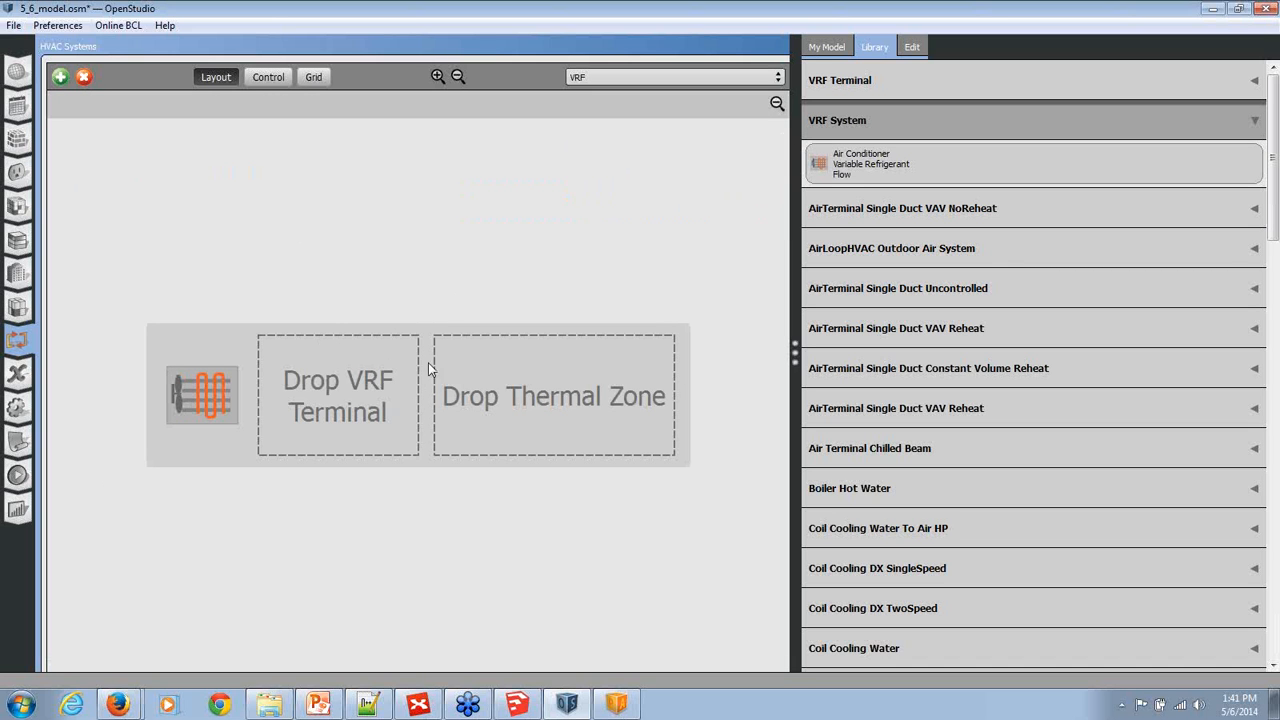
{"action": "left_click", "coordinate": [858, 88]}
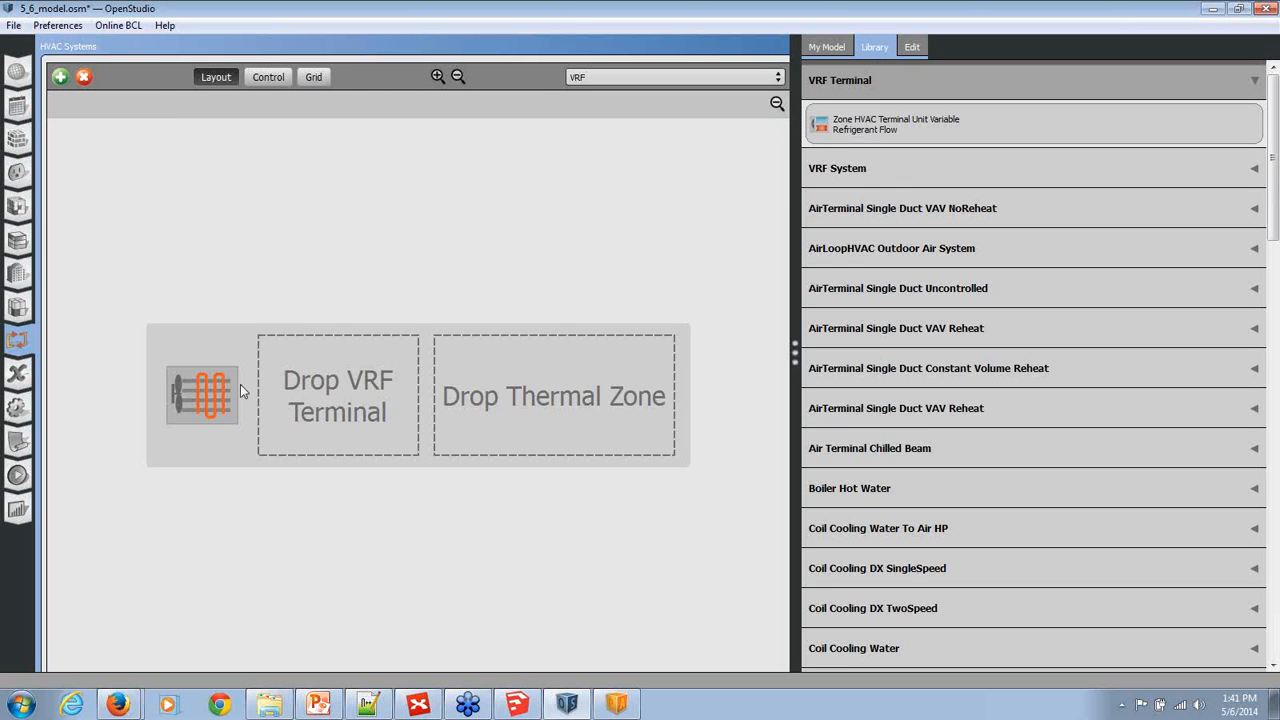
{"action": "left_click_drag", "start_coordinate": [276, 384], "coordinate": [278, 380]}
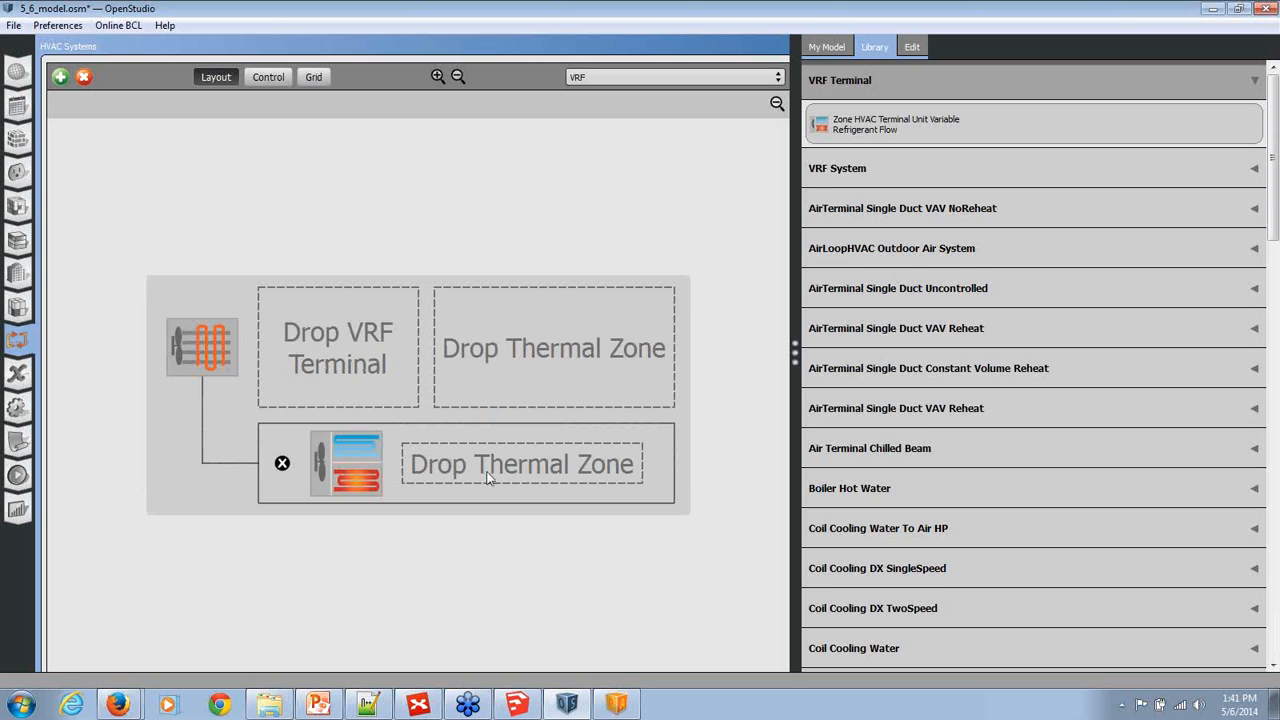
Assign Thermal Zone 1 from the model to the VRF terminal unit
{"action": "left_click", "coordinate": [827, 47]}
{"action": "left_click", "coordinate": [866, 328]}
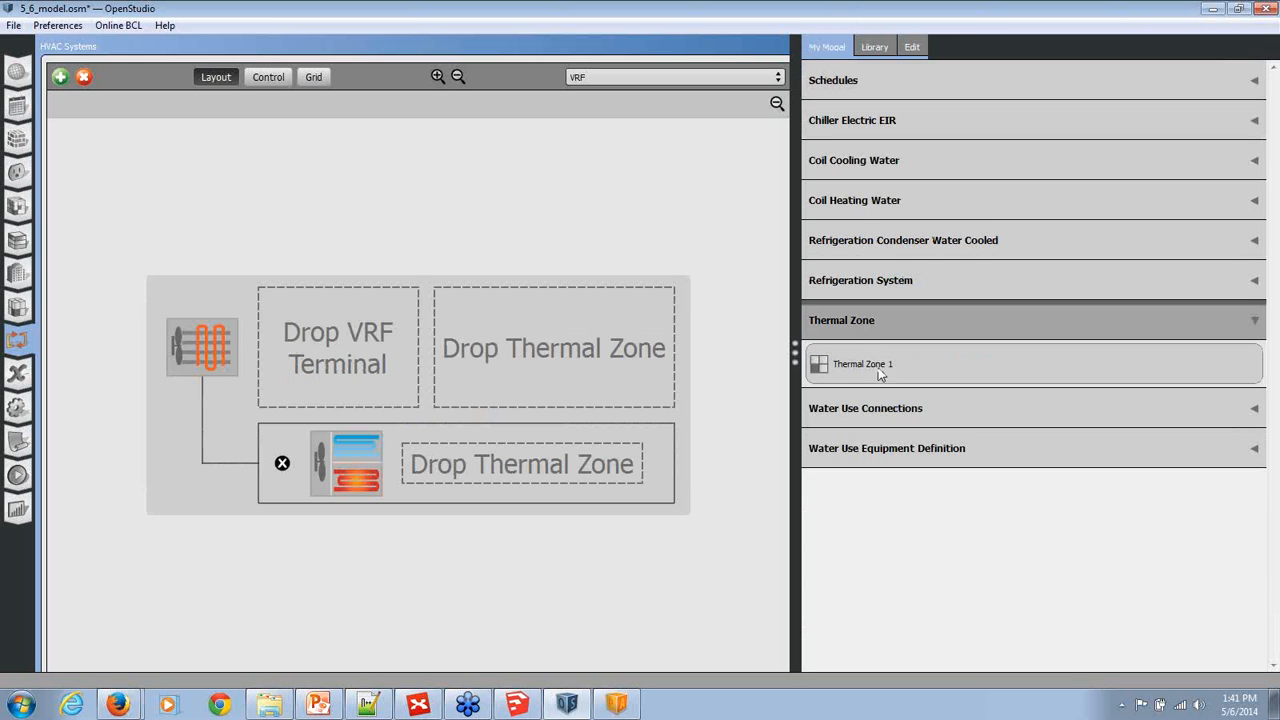
{"action": "left_click_drag", "start_coordinate": [863, 364], "coordinate": [501, 471]}
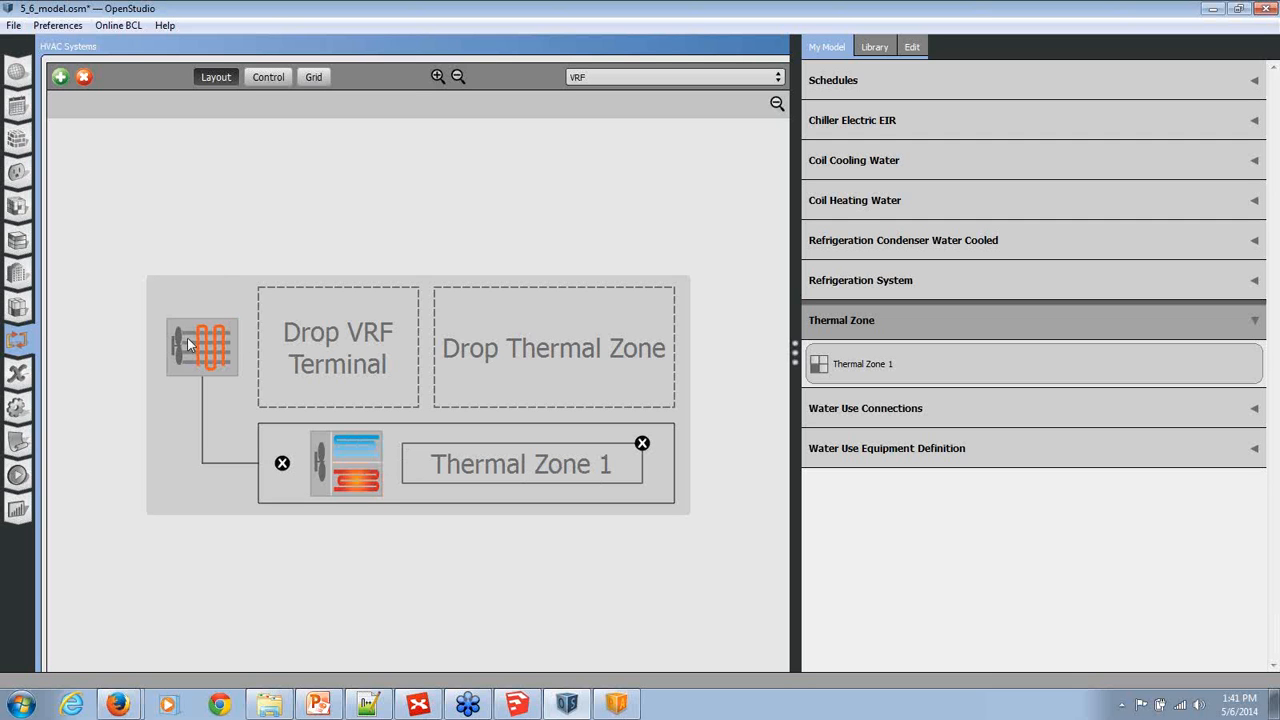
Open the VRF outdoor unit's properties, check the simulation status in ParametricAnalysisTool, and return to OpenStudio
{"action": "left_click", "coordinate": [913, 50]}
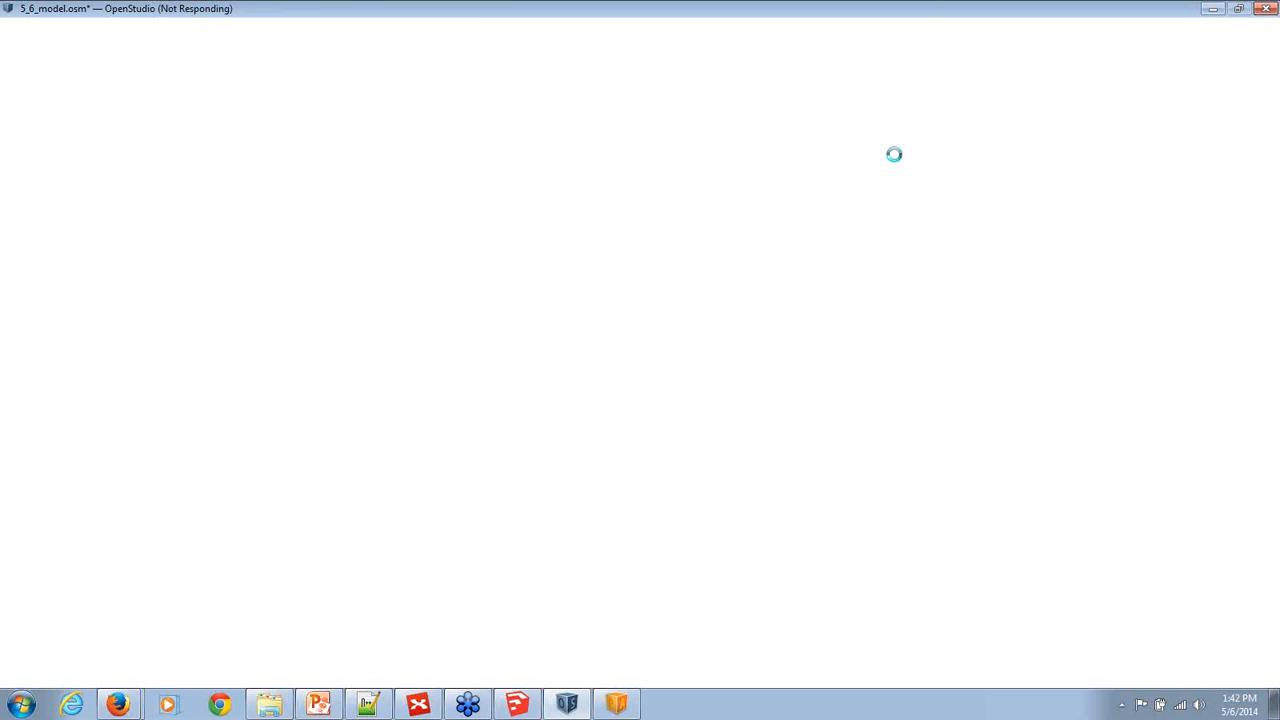
{"action": "left_click", "coordinate": [612, 705]}
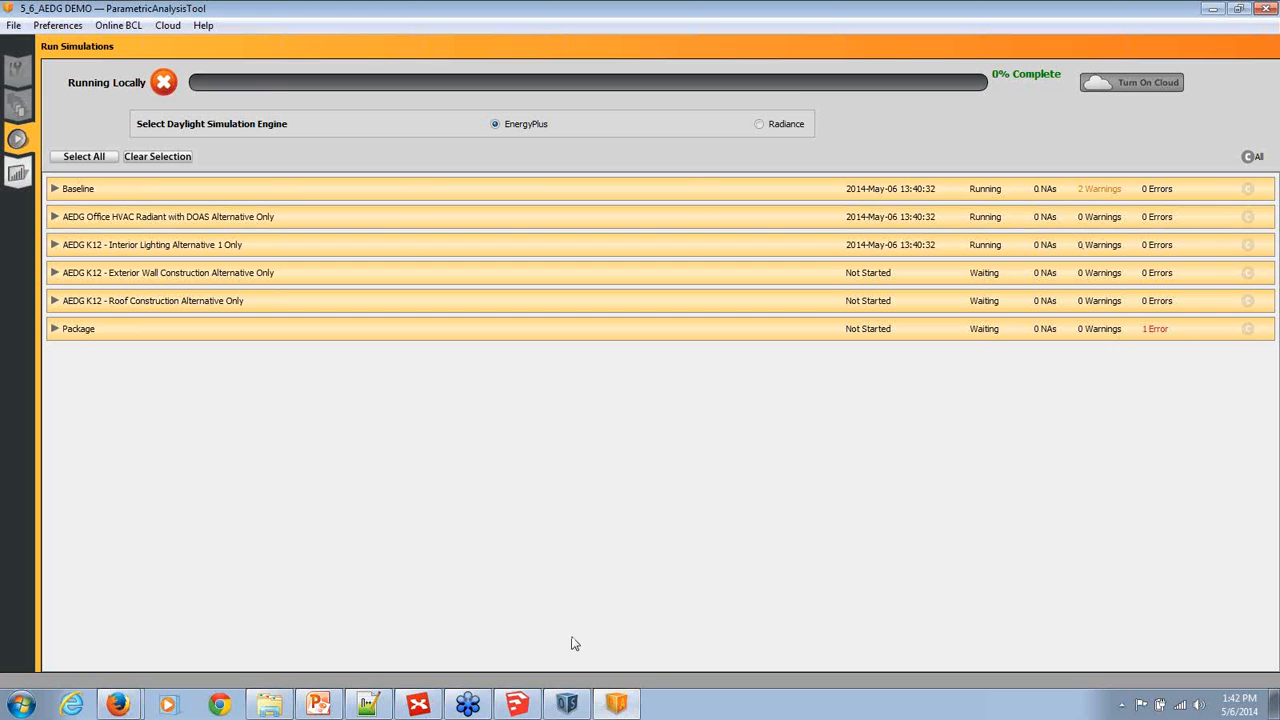
{"action": "left_click", "coordinate": [572, 707]}
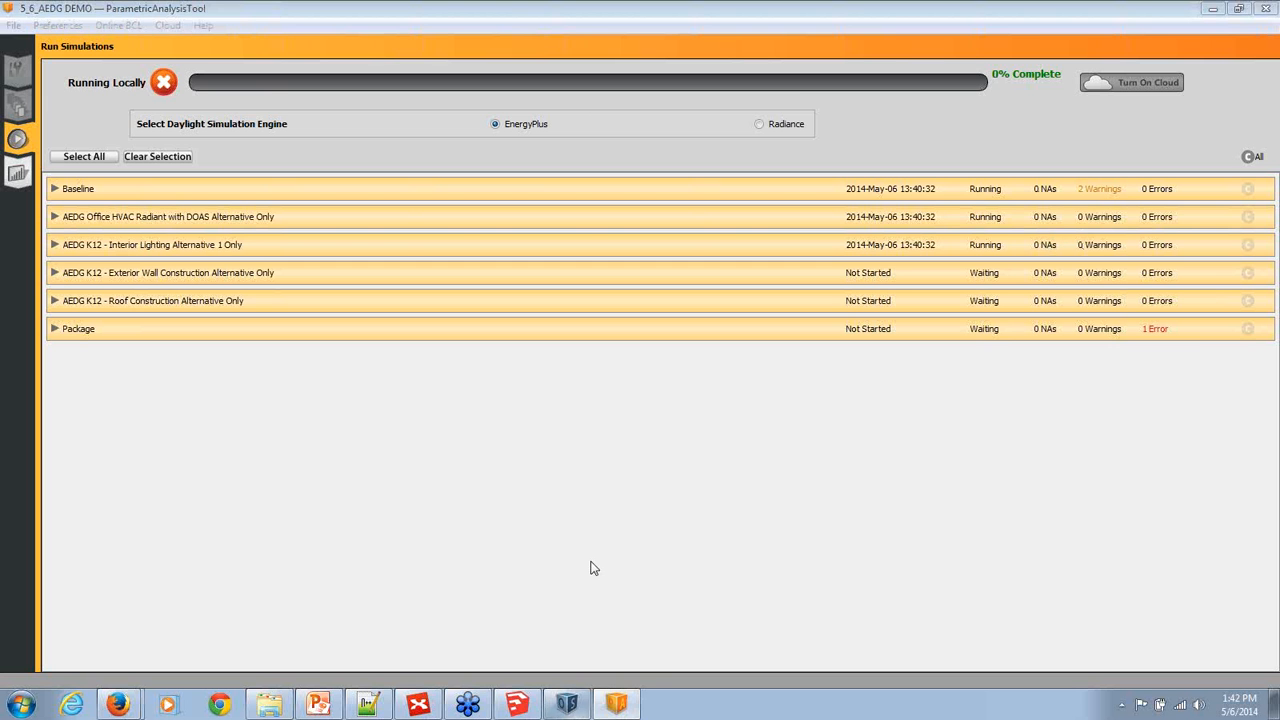
{"action": "left_click", "coordinate": [575, 707]}
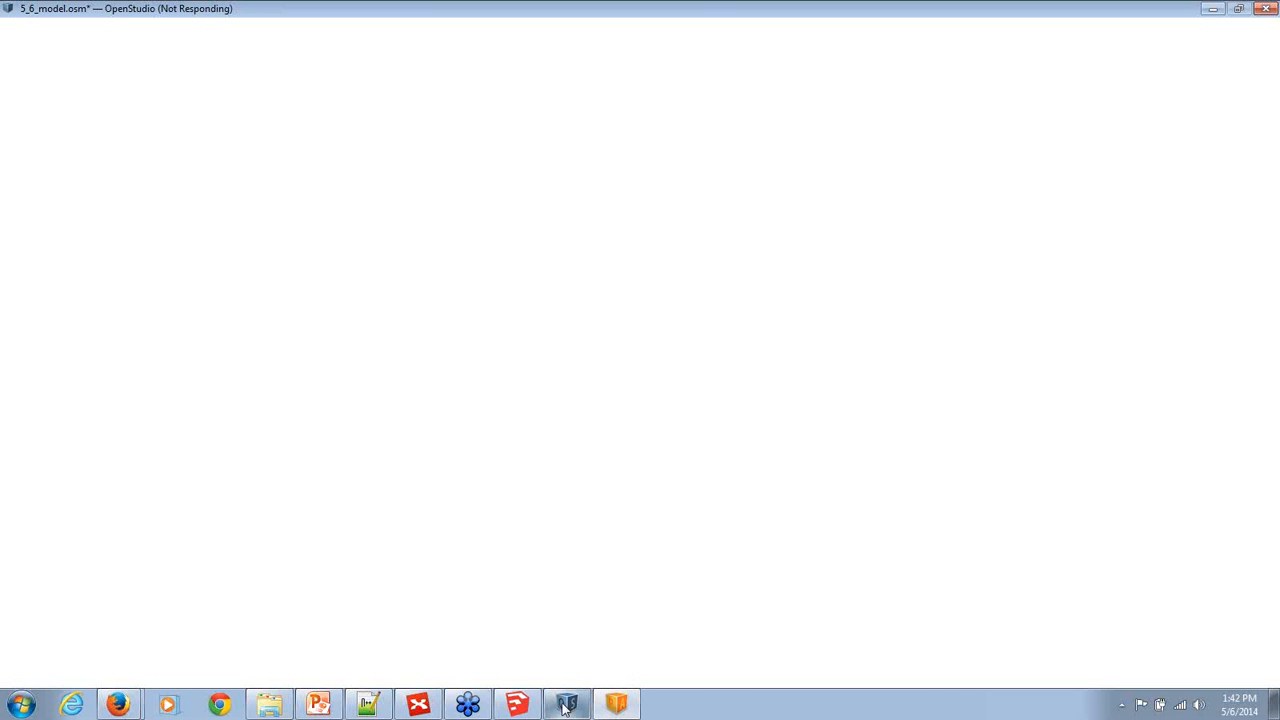
{"action": "mouse_move", "coordinate": [566, 708]}
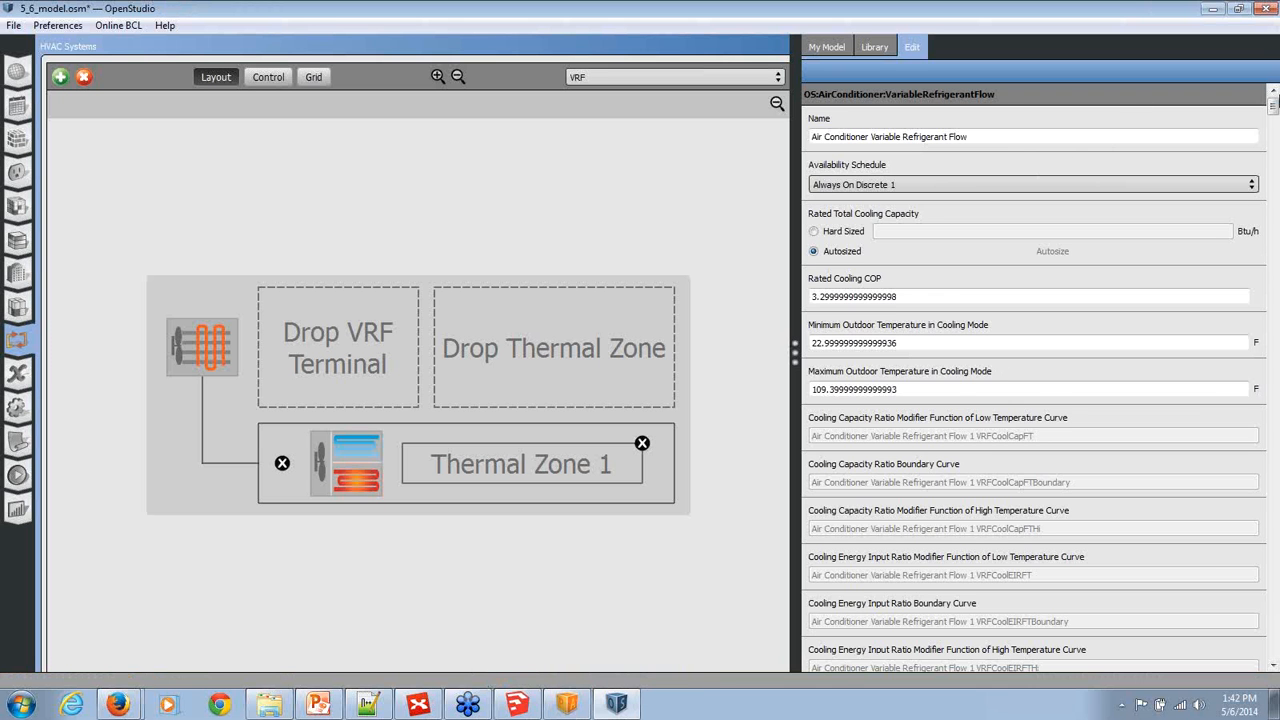
Examine the Air Conditioner Variable Refrigerant Flow's cooling and heating ratings, outdoor temperature limits and performance curves
{"action": "mouse_move", "coordinate": [1272, 100]}
{"action": "left_mouse_down"}
{"action": "mouse_move", "coordinate": [1273, 318]}
{"action": "mouse_move", "coordinate": [1272, 108]}
{"action": "left_mouse_up"}
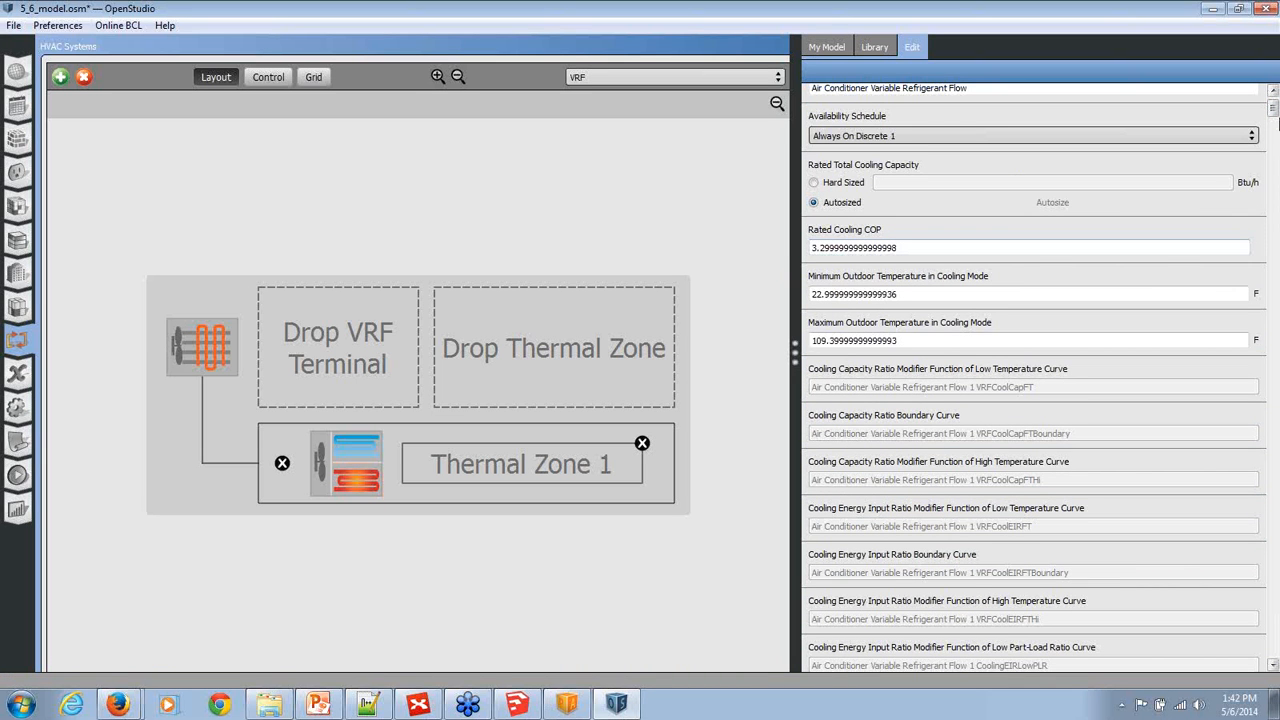
{"action": "left_click_drag", "start_coordinate": [1273, 108], "coordinate": [1273, 251]}
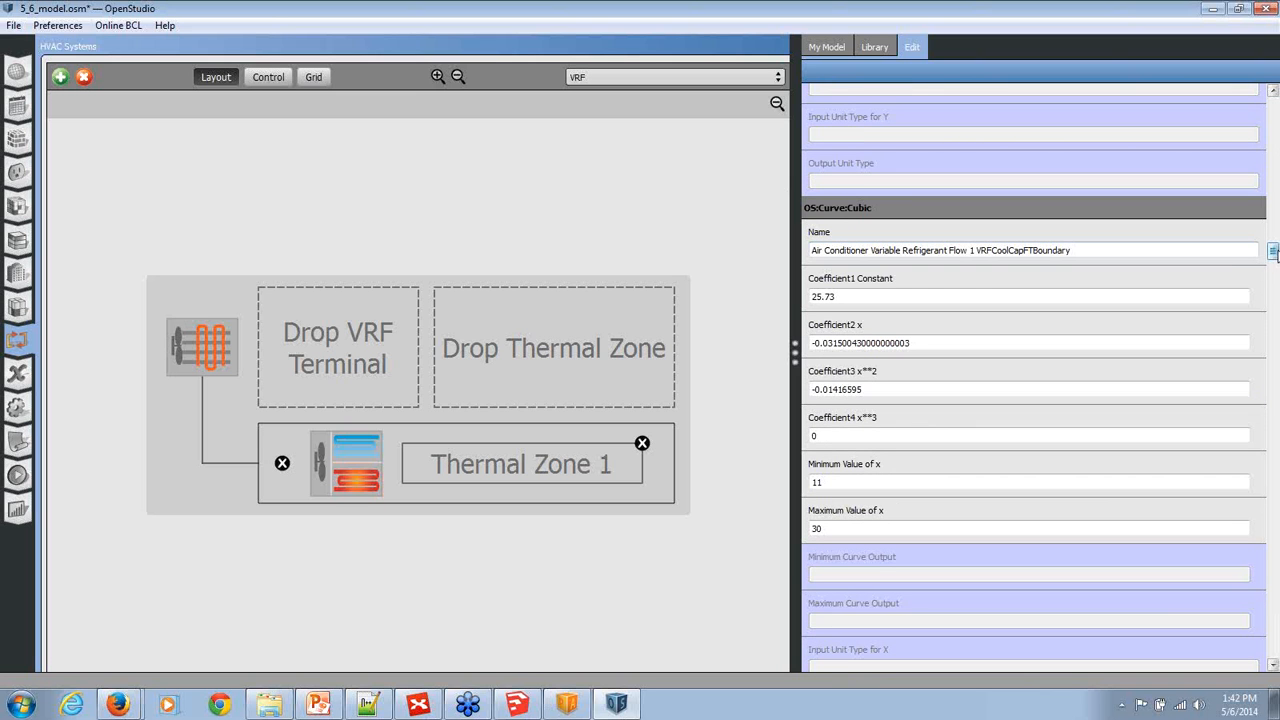
{"action": "left_click_drag", "start_coordinate": [1273, 252], "coordinate": [1273, 256]}
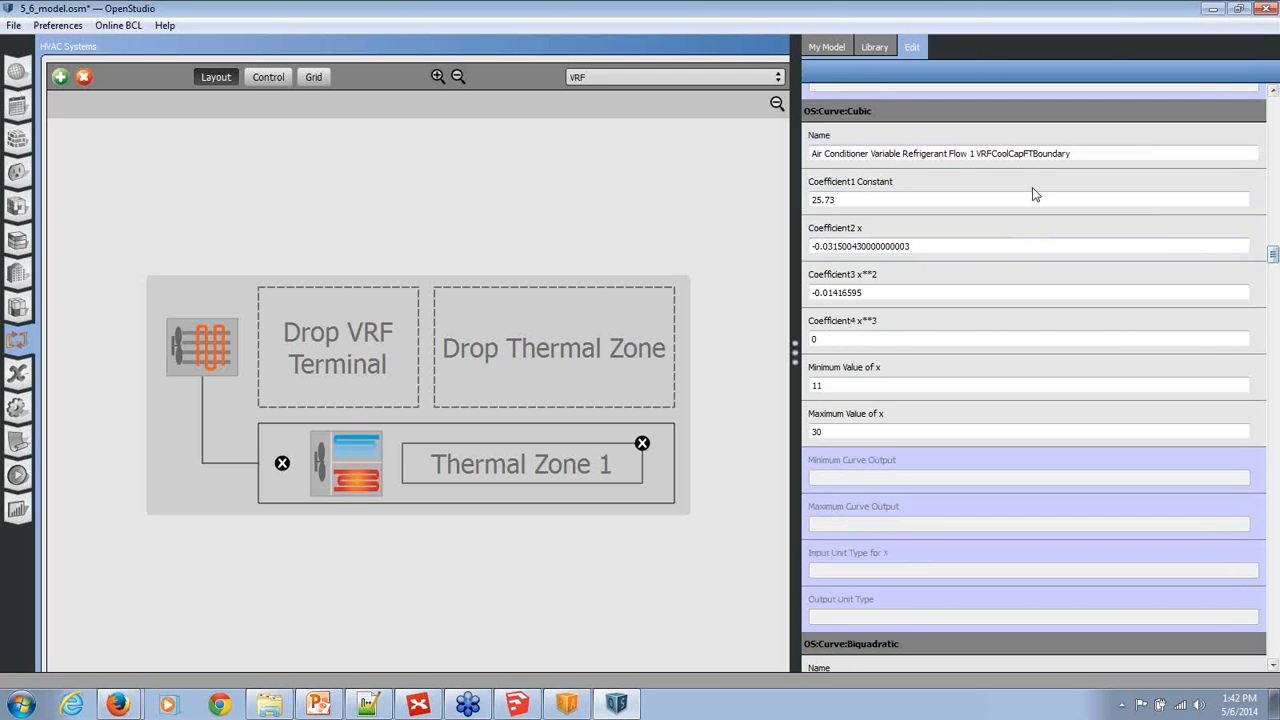
{"action": "left_click_drag", "start_coordinate": [1273, 256], "coordinate": [1265, 105]}
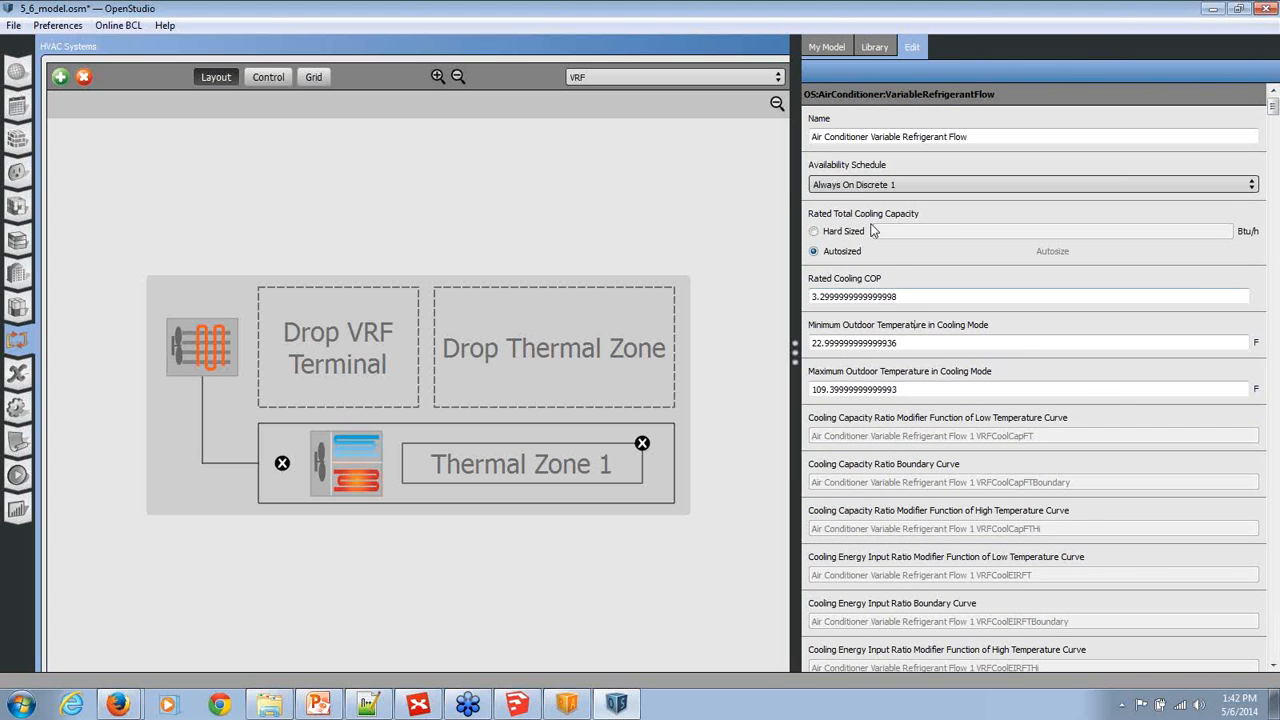
{"action": "scroll", "coordinate": [922, 362], "scroll_direction": "down", "scroll_amount": 8}
{"action": "scroll", "coordinate": [922, 358], "scroll_direction": "down", "scroll_amount": 5}
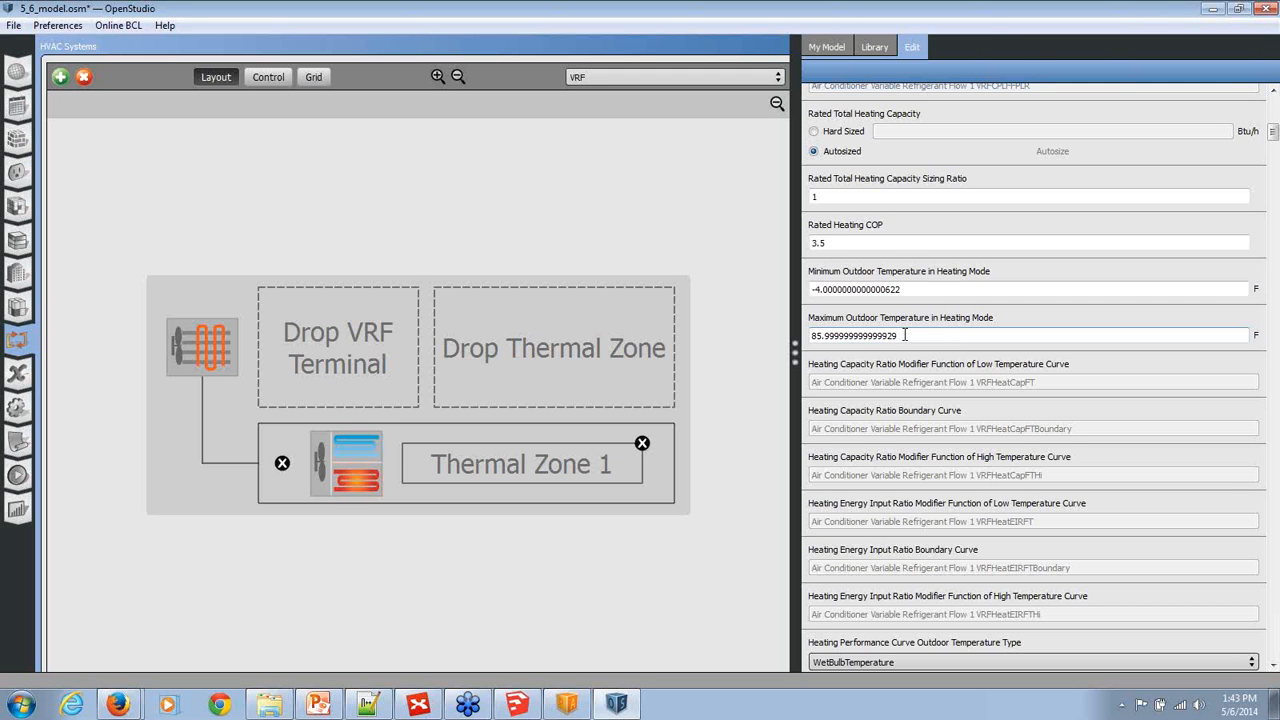
{"action": "scroll", "coordinate": [901, 335], "scroll_direction": "down", "scroll_amount": 10}
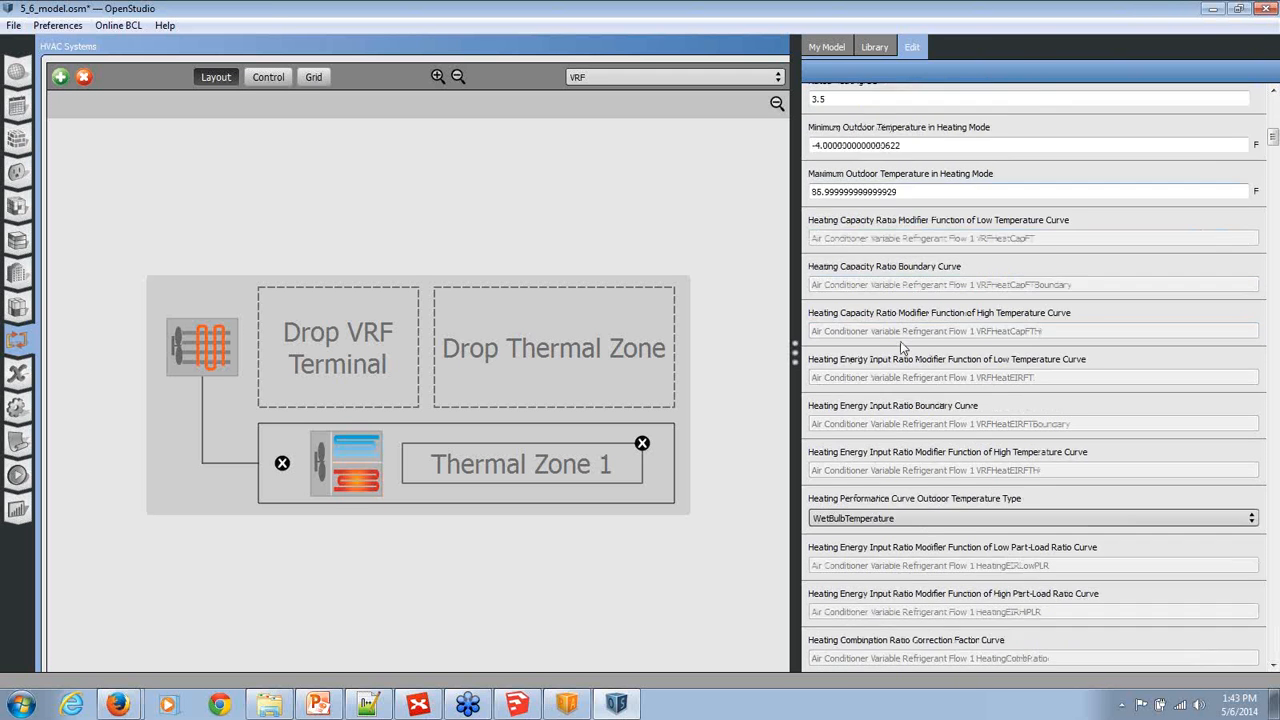
{"action": "scroll", "coordinate": [940, 327], "scroll_direction": "down", "scroll_amount": 3}
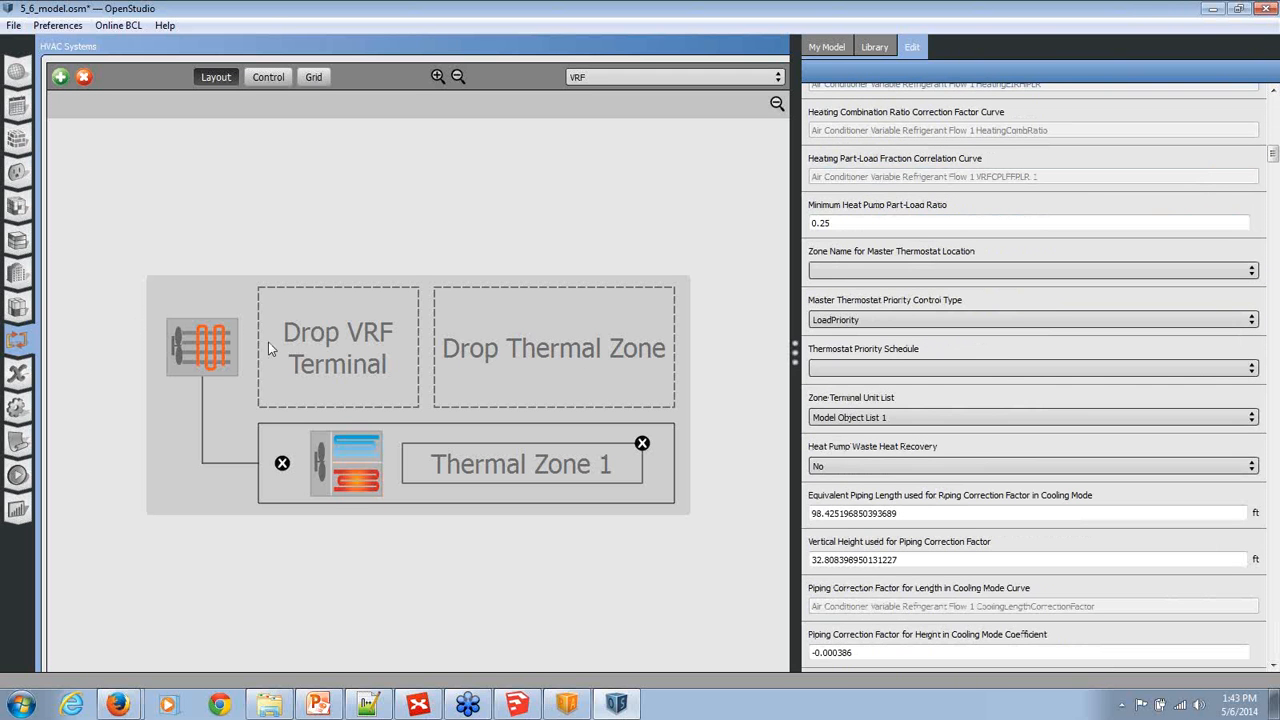
Keep the Master Thermostat Priority Control Type at LoadPriority and set Heat Pump Waste Heat Recovery to Yes
{"action": "left_click", "coordinate": [846, 319]}
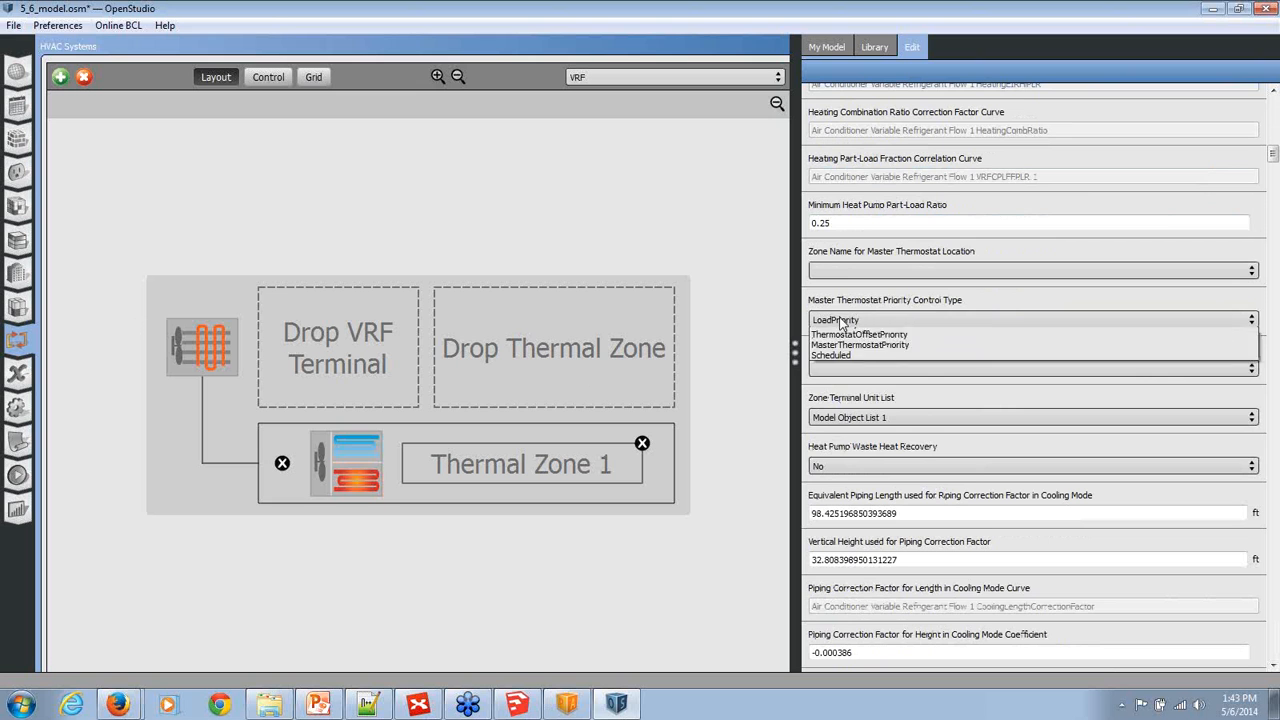
{"action": "left_click", "coordinate": [850, 322]}
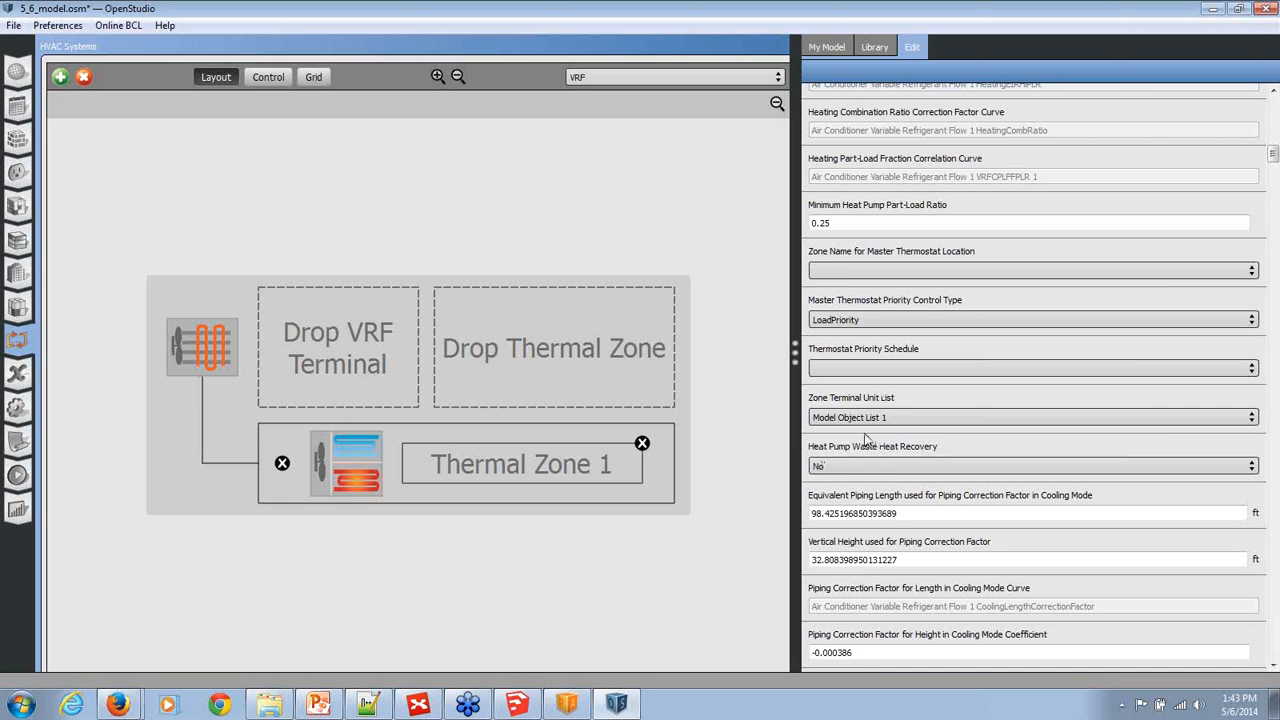
{"action": "left_click", "coordinate": [848, 465]}
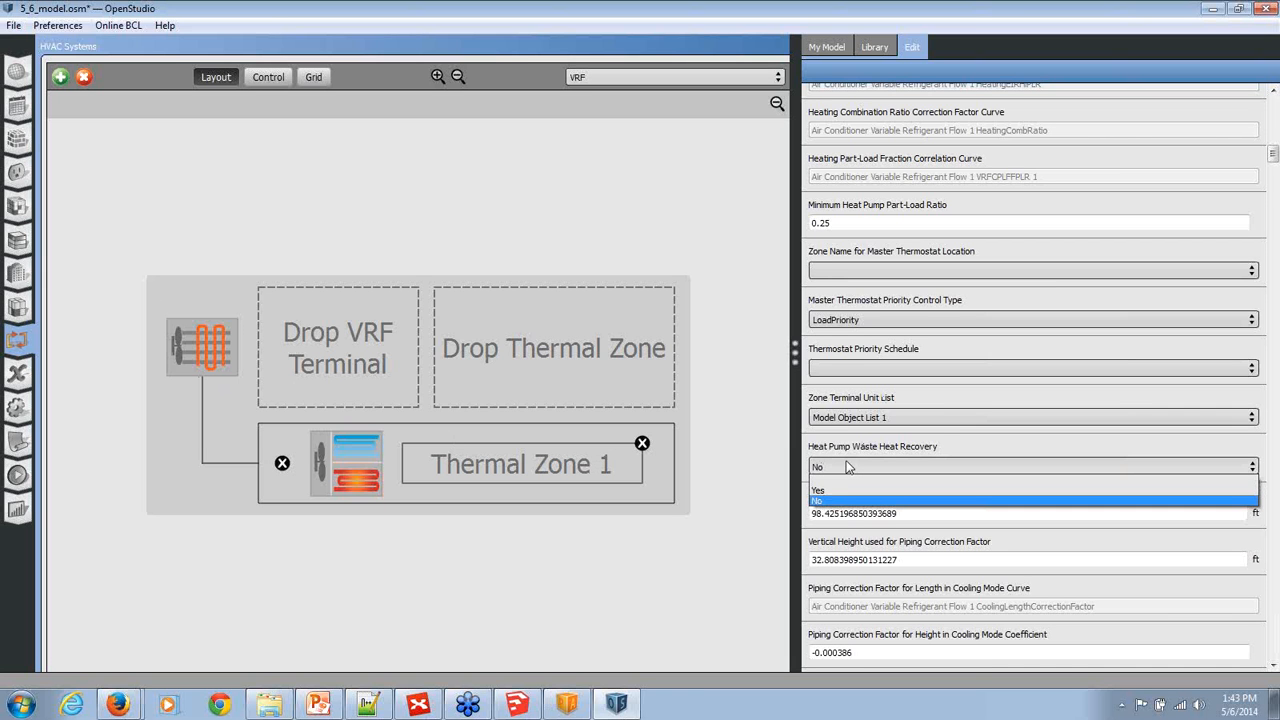
{"action": "left_click", "coordinate": [845, 466]}
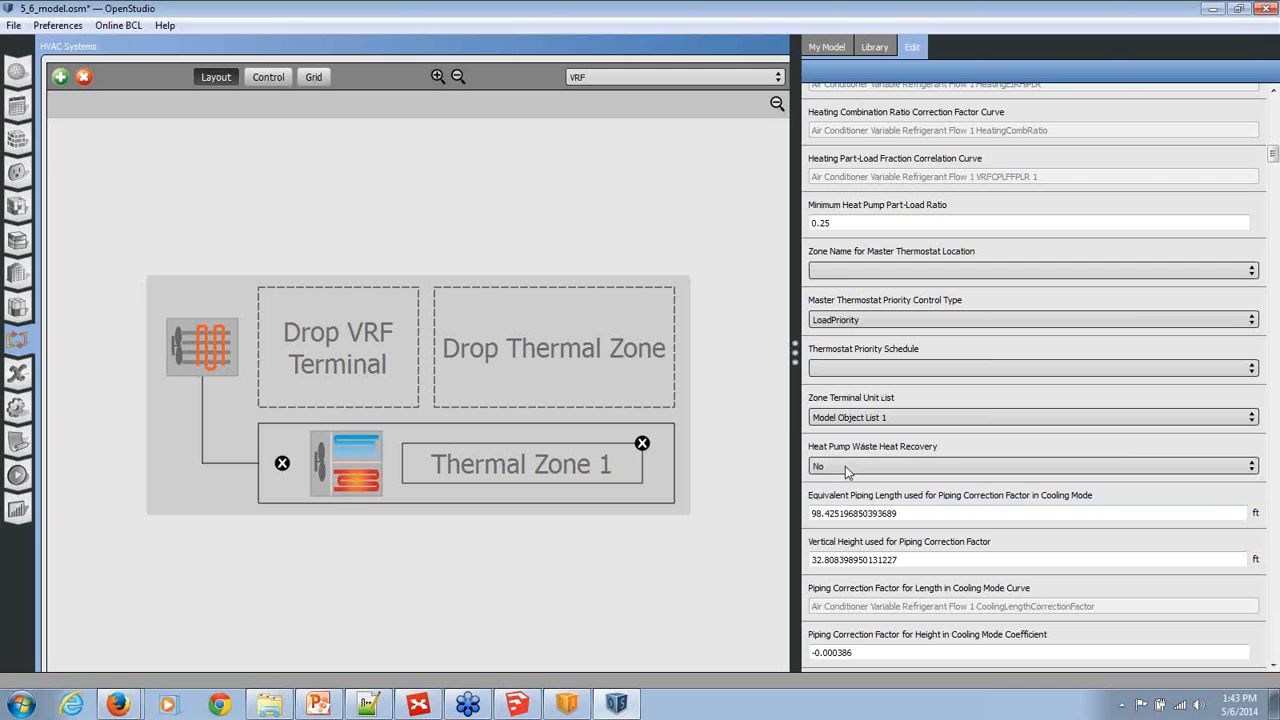
{"action": "left_click", "coordinate": [845, 466]}
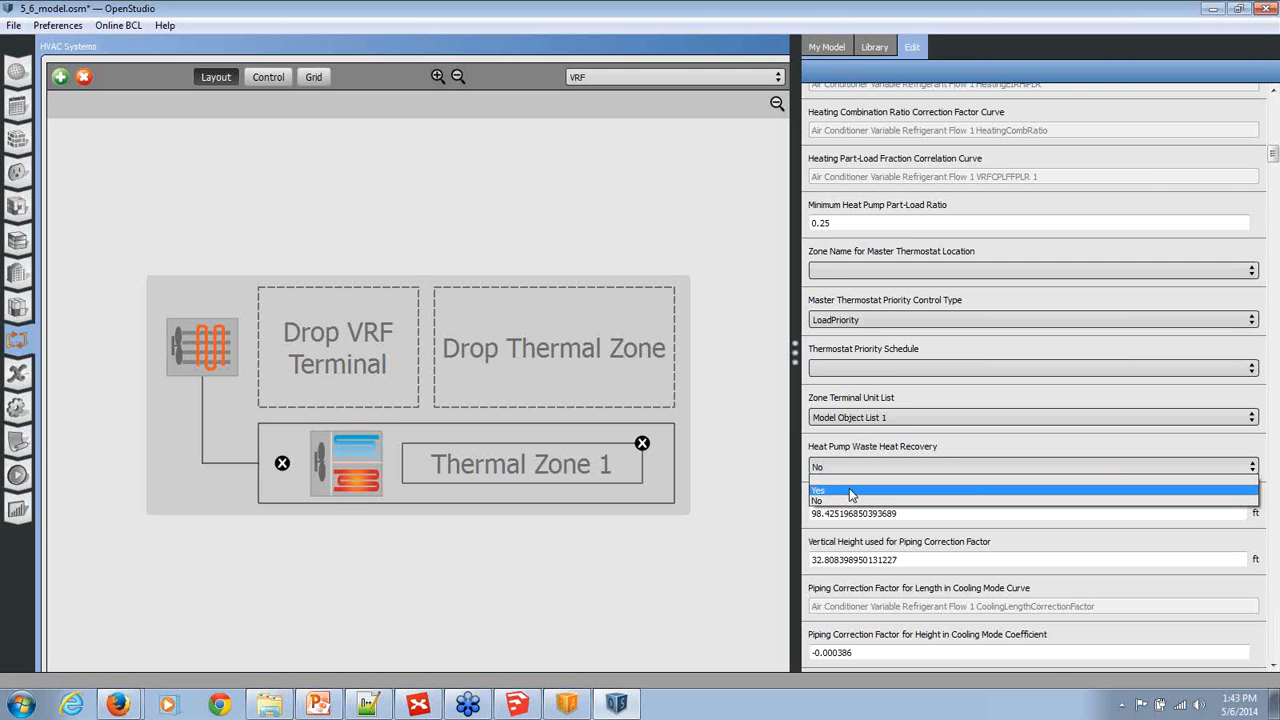
{"action": "left_click", "coordinate": [849, 490]}
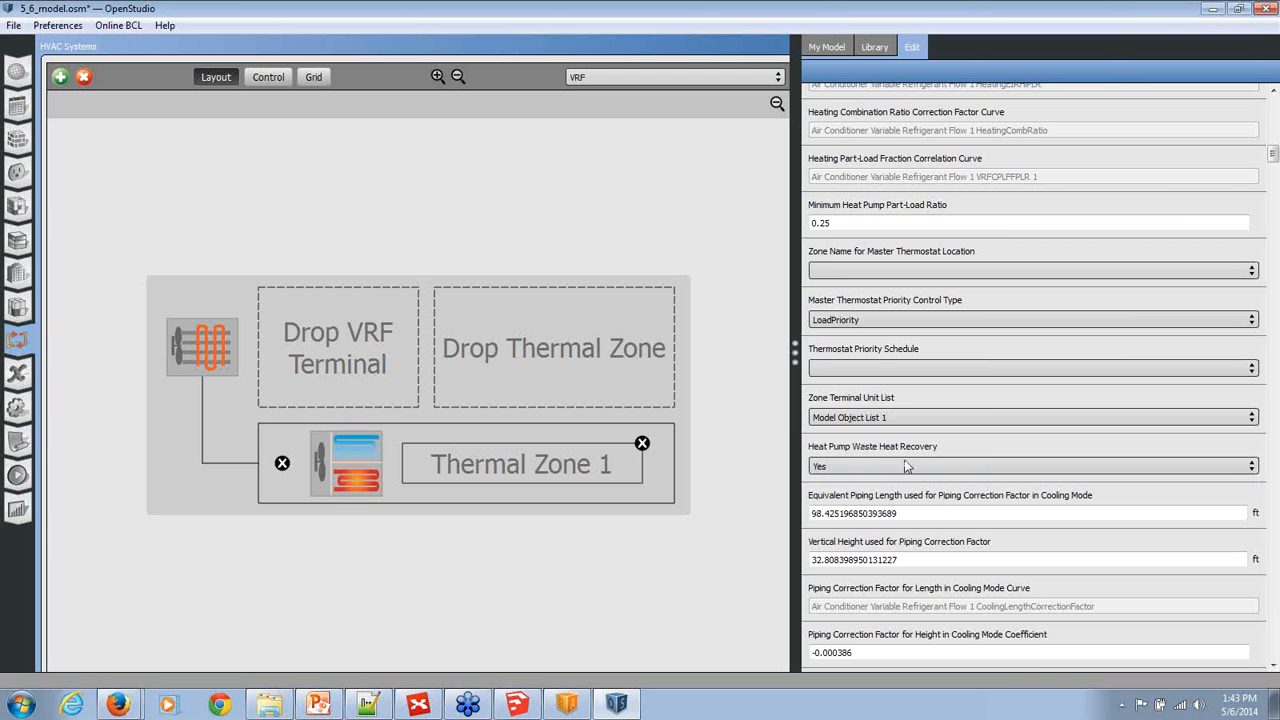
Review the VRF outdoor unit's piping correction, compressor, defrost and condenser settings, and return to the start of its properties
{"action": "scroll", "coordinate": [885, 503], "scroll_direction": "down", "scroll_amount": 10}
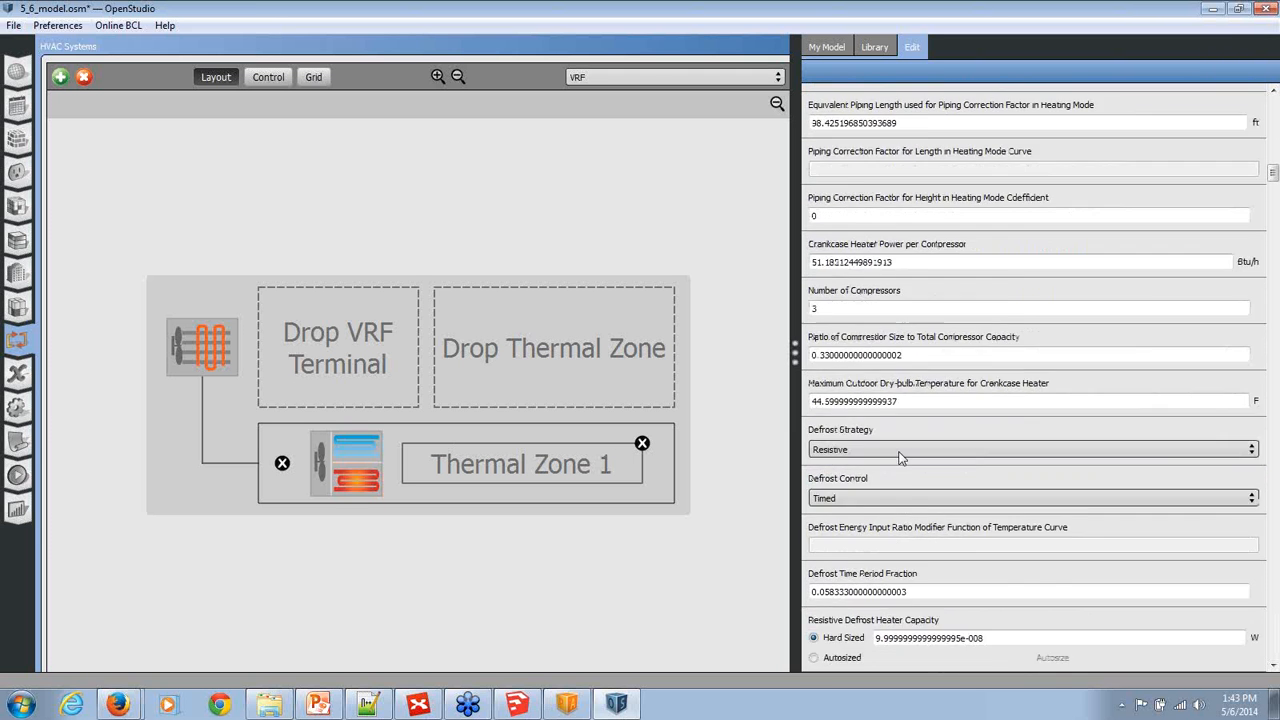
{"action": "scroll", "coordinate": [898, 457], "scroll_direction": "down", "scroll_amount": 5}
{"action": "scroll", "coordinate": [903, 480], "scroll_direction": "up", "scroll_amount": 8}
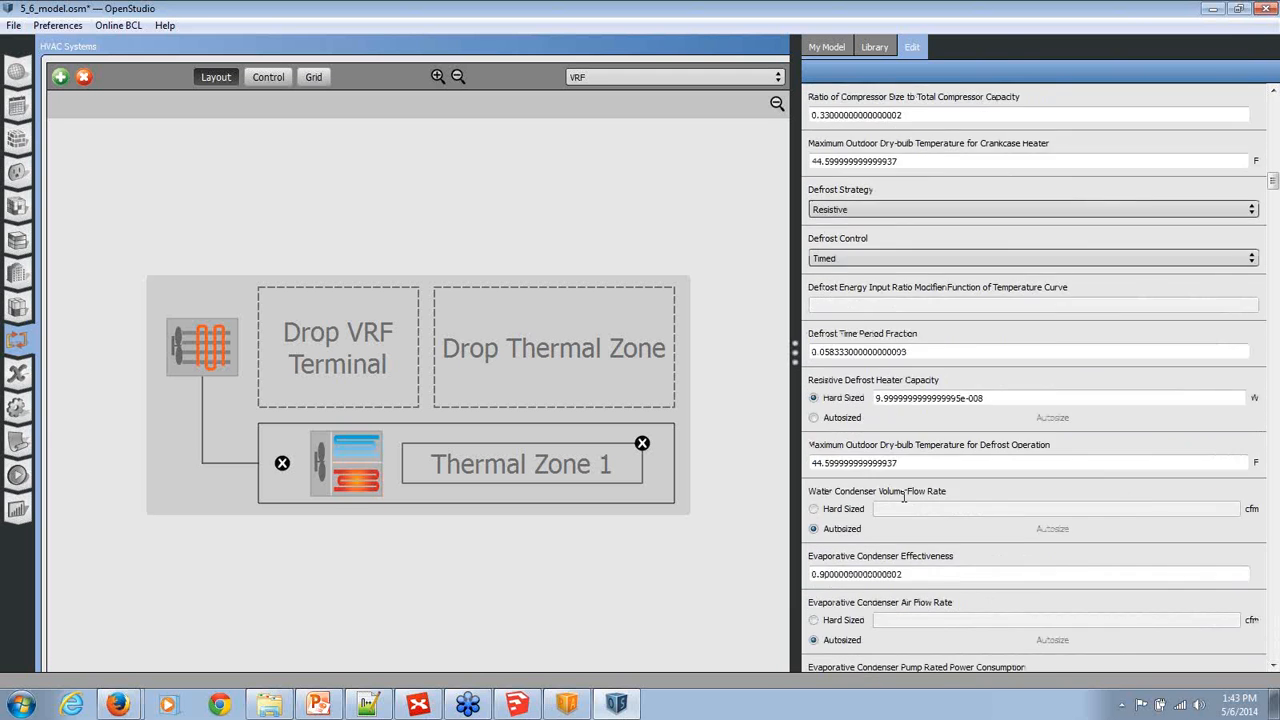
{"action": "scroll", "coordinate": [907, 506], "scroll_direction": "up", "scroll_amount": 4}
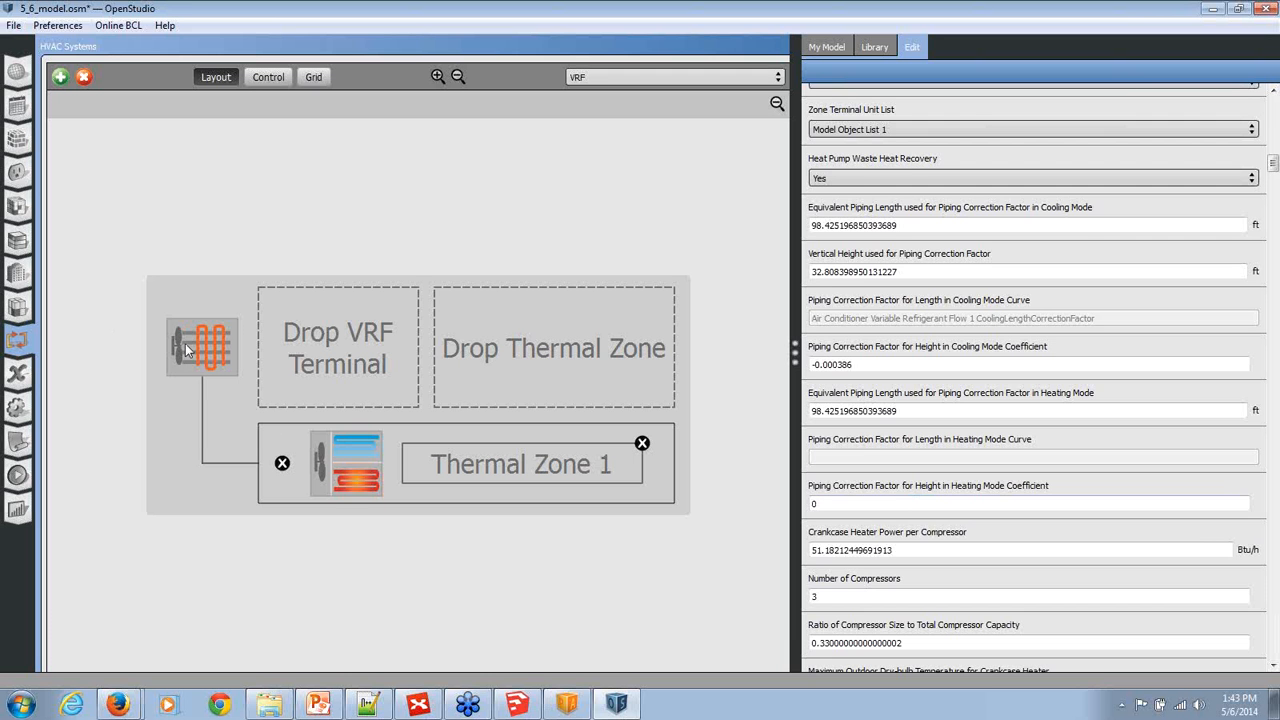
{"action": "scroll", "coordinate": [1000, 240], "scroll_direction": "up", "scroll_amount": 10}
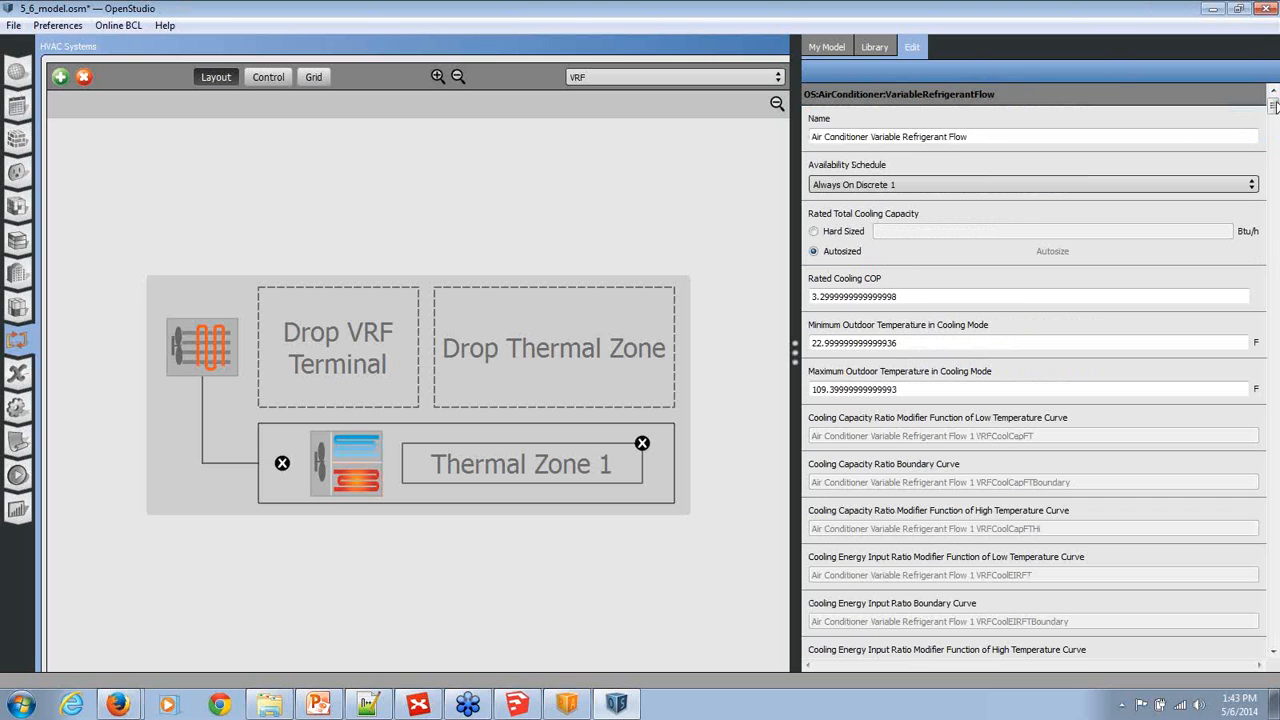
Examine the VRF terminal unit's supply and outdoor air flow rates, on/off fan and its curves, and DX cooling coil properties
{"action": "left_click", "coordinate": [349, 456]}
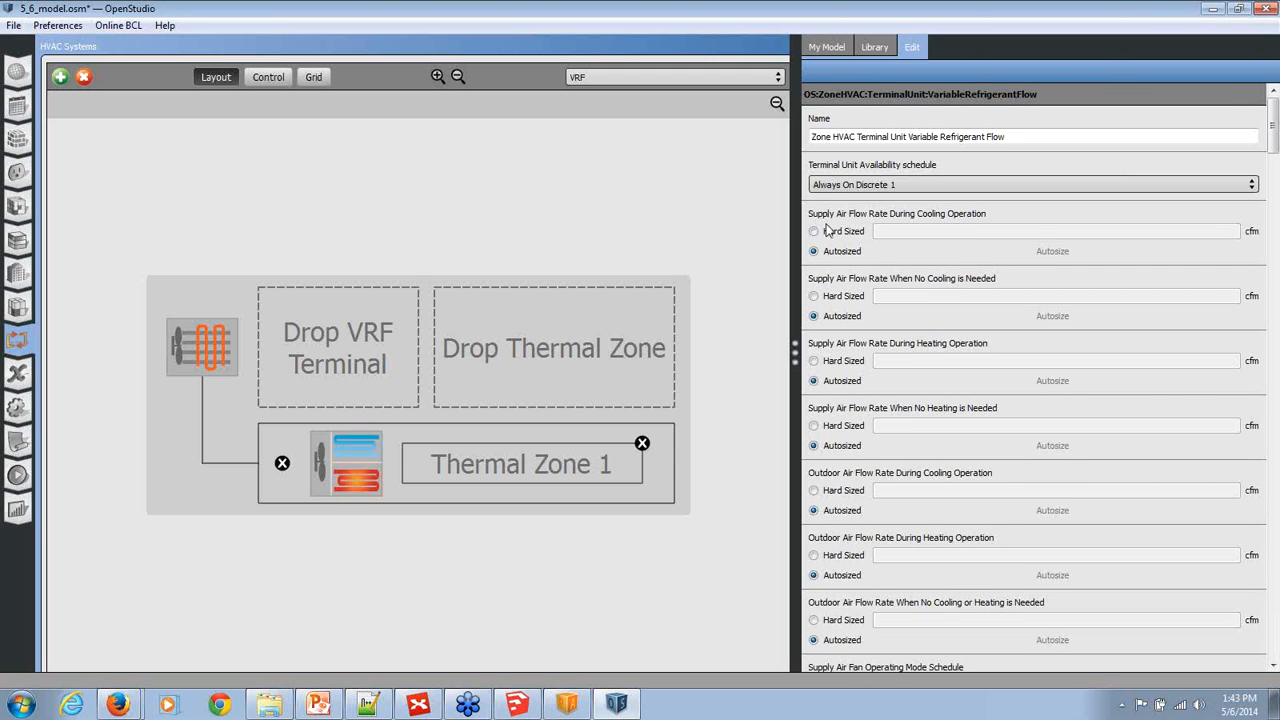
{"action": "scroll", "coordinate": [848, 243], "scroll_direction": "down", "scroll_amount": 6}
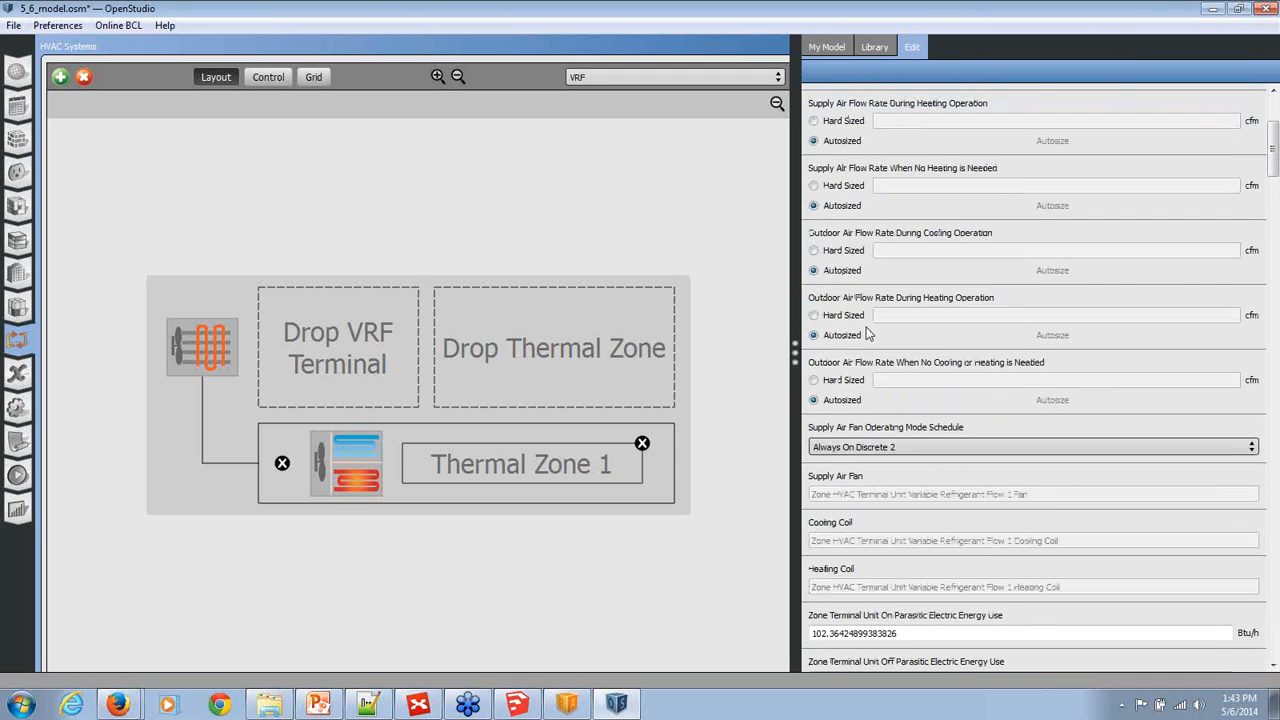
{"action": "scroll", "coordinate": [873, 343], "scroll_direction": "down", "scroll_amount": 5}
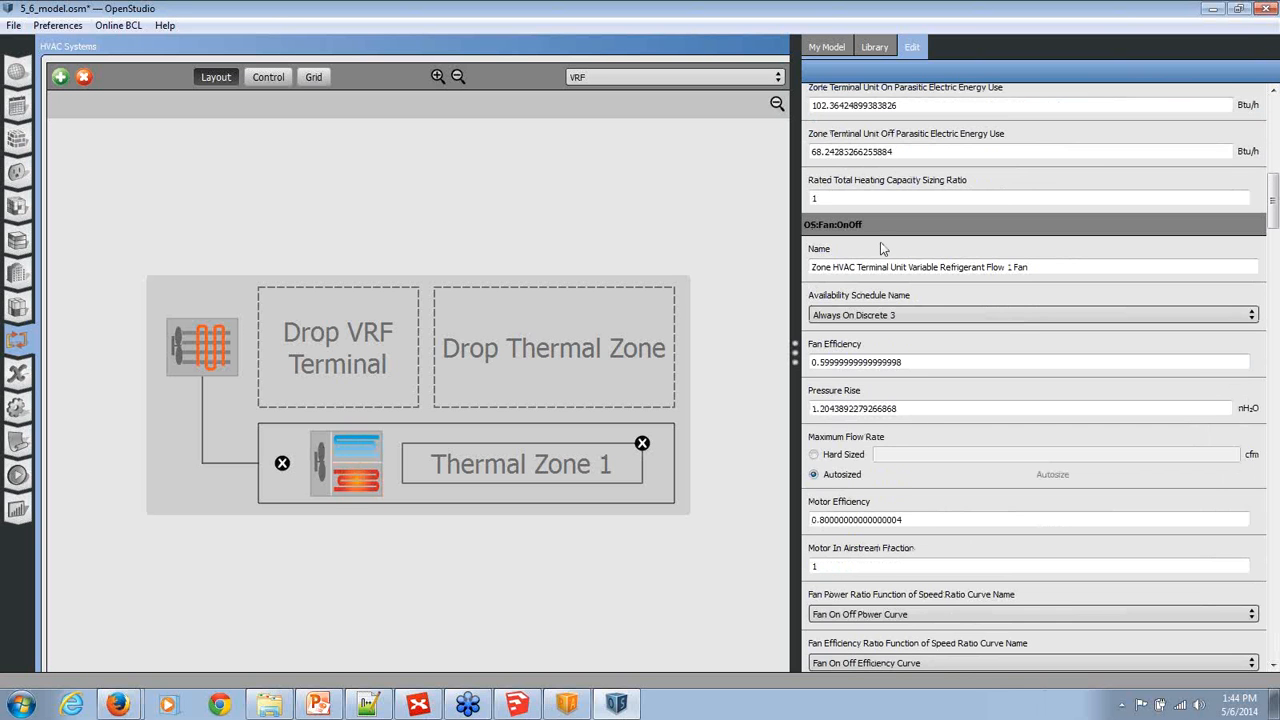
{"action": "scroll", "coordinate": [884, 251], "scroll_direction": "down", "scroll_amount": 3}
{"action": "scroll", "coordinate": [890, 350], "scroll_direction": "down", "scroll_amount": 1}
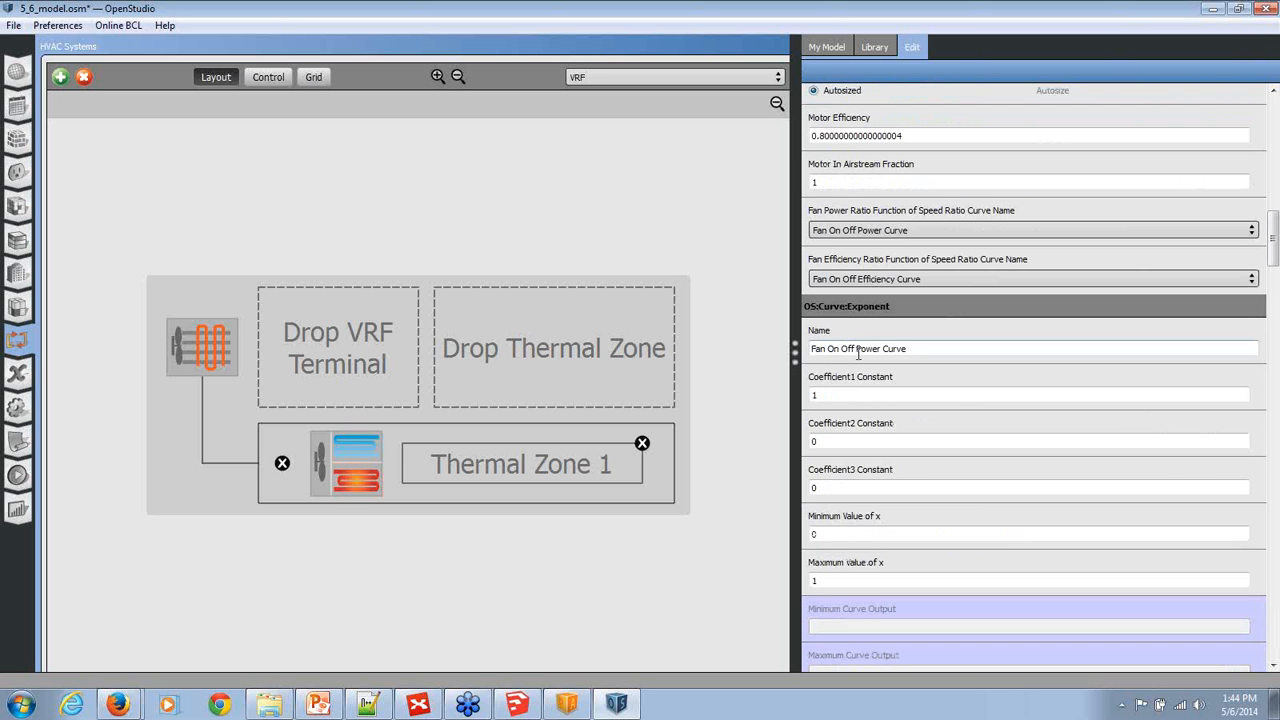
{"action": "scroll", "coordinate": [920, 347], "scroll_direction": "down", "scroll_amount": 5}
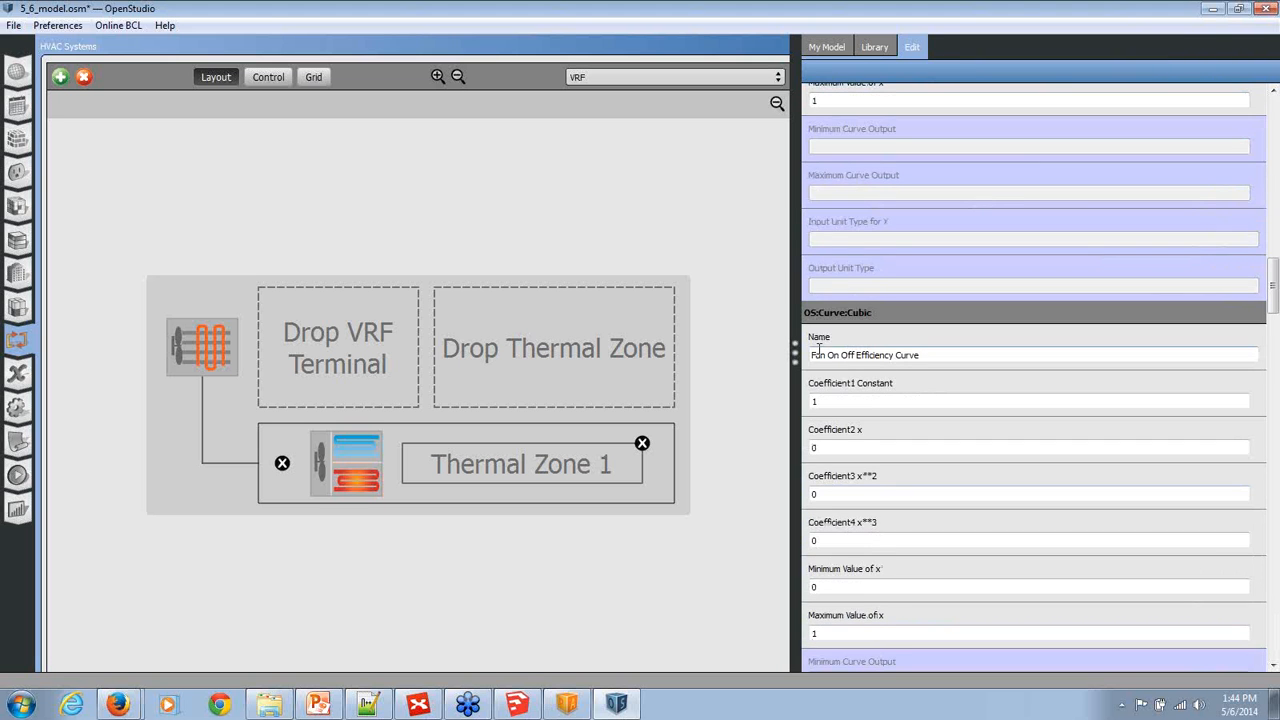
{"action": "scroll", "coordinate": [932, 361], "scroll_direction": "down", "scroll_amount": 5}
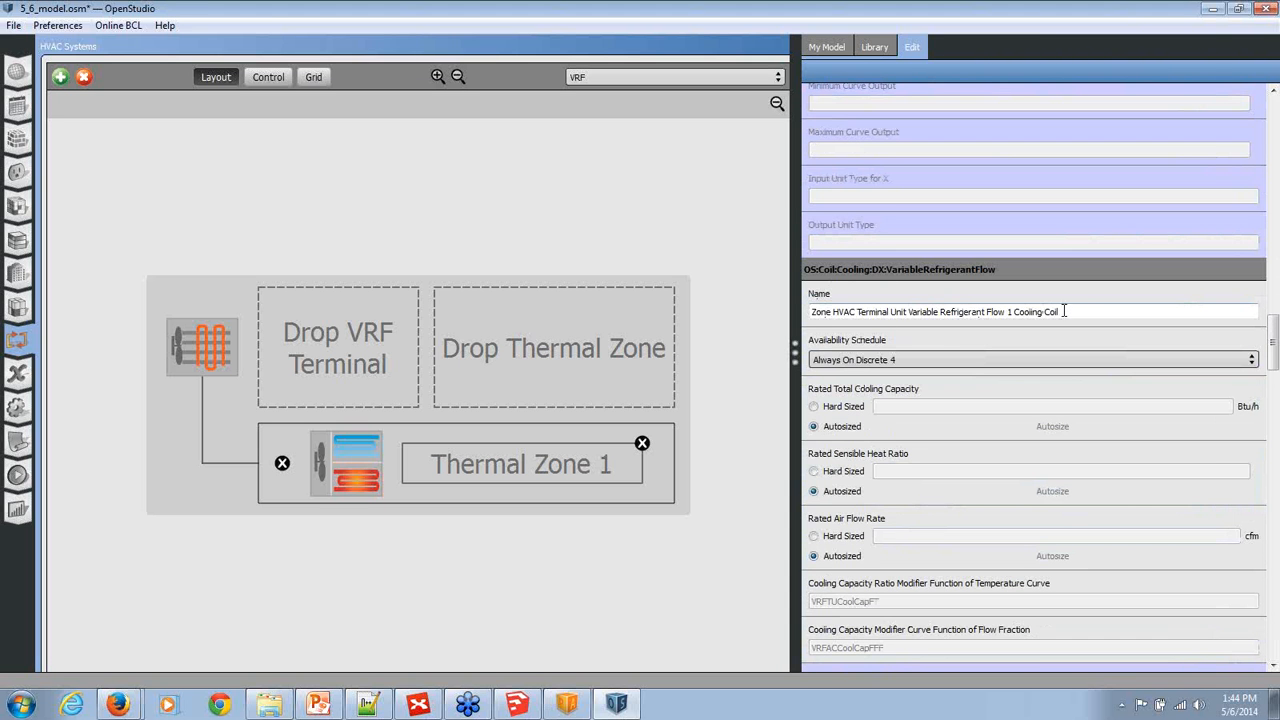
{"action": "left_click_drag", "start_coordinate": [1070, 311], "coordinate": [812, 312]}
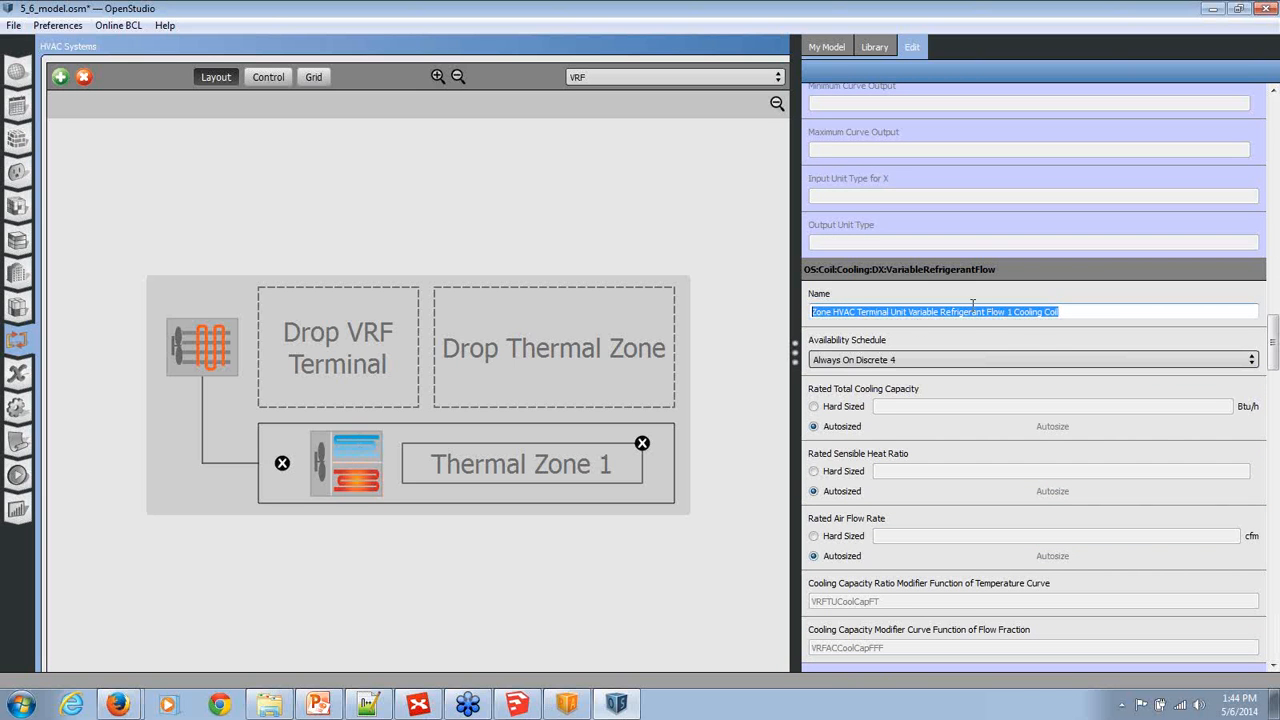
{"action": "left_click", "coordinate": [1070, 313]}
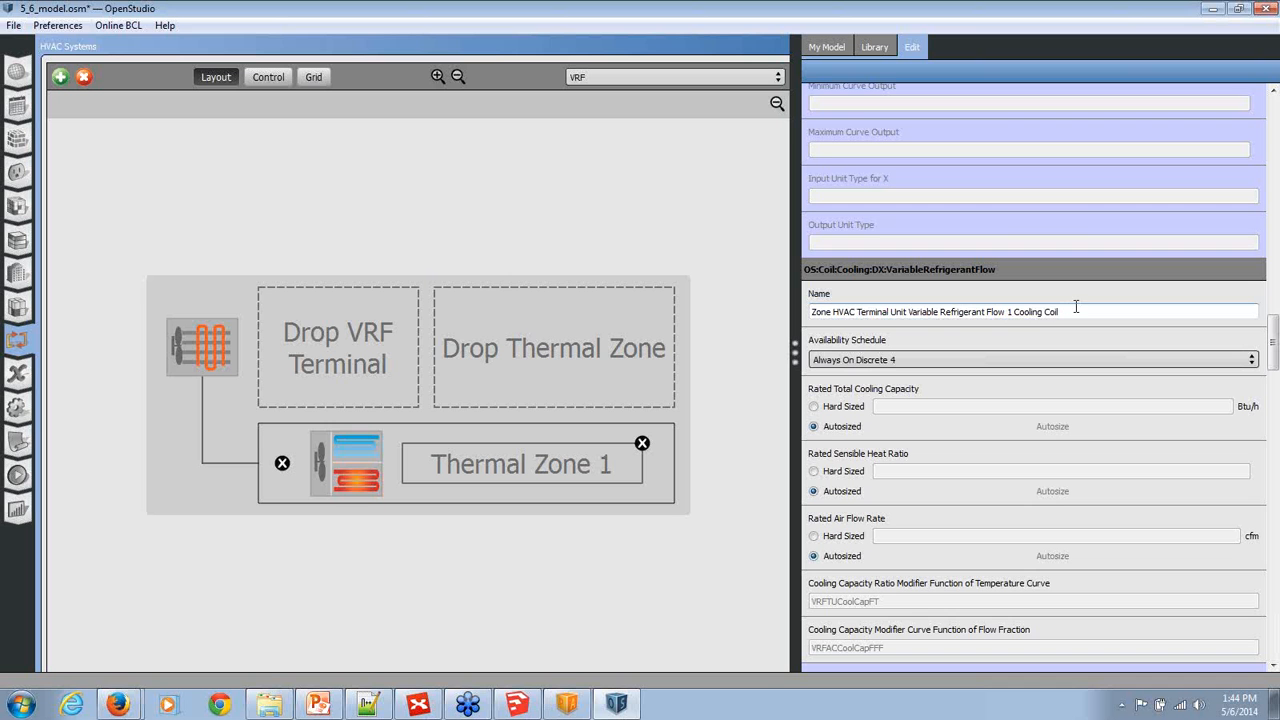
{"action": "left_click_drag", "start_coordinate": [1062, 313], "coordinate": [813, 314]}
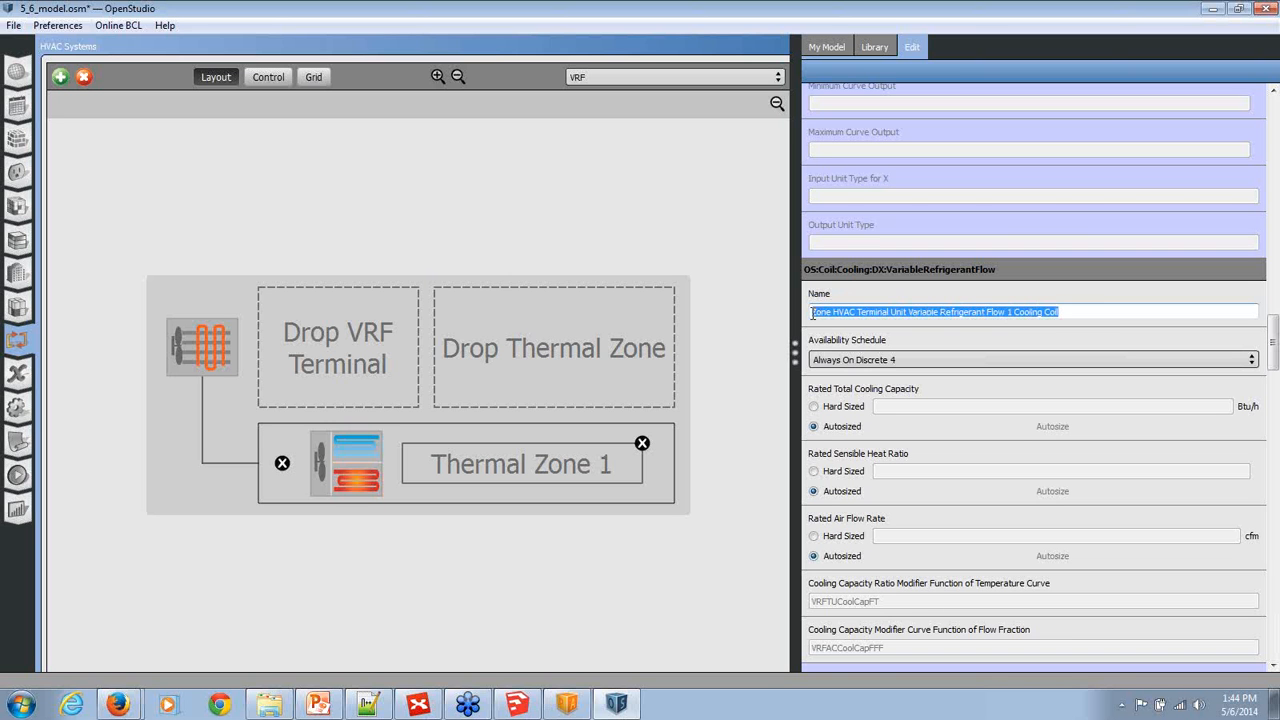
{"action": "scroll", "coordinate": [940, 366], "scroll_direction": "down", "scroll_amount": 5}
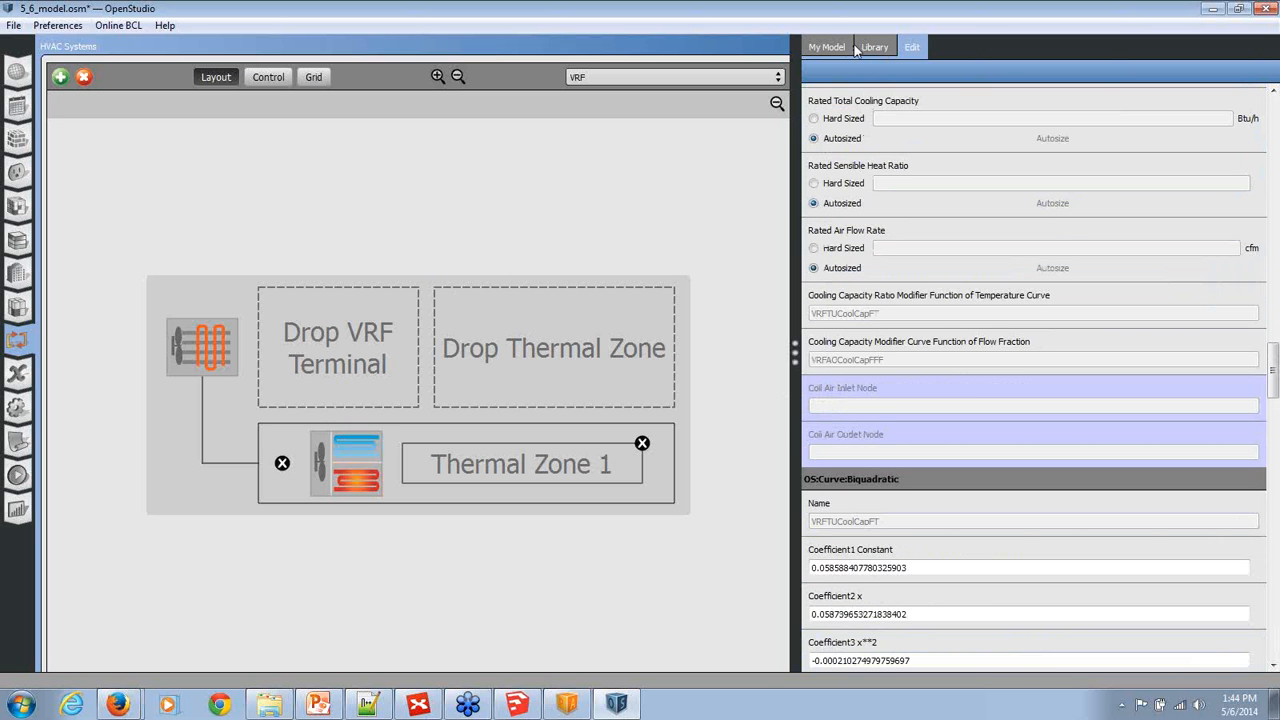
Add three more Zone HVAC Terminal Unit Variable Refrigerant Flow units from the library to the VRF system
{"action": "left_click", "coordinate": [828, 47]}
{"action": "left_click", "coordinate": [873, 47]}
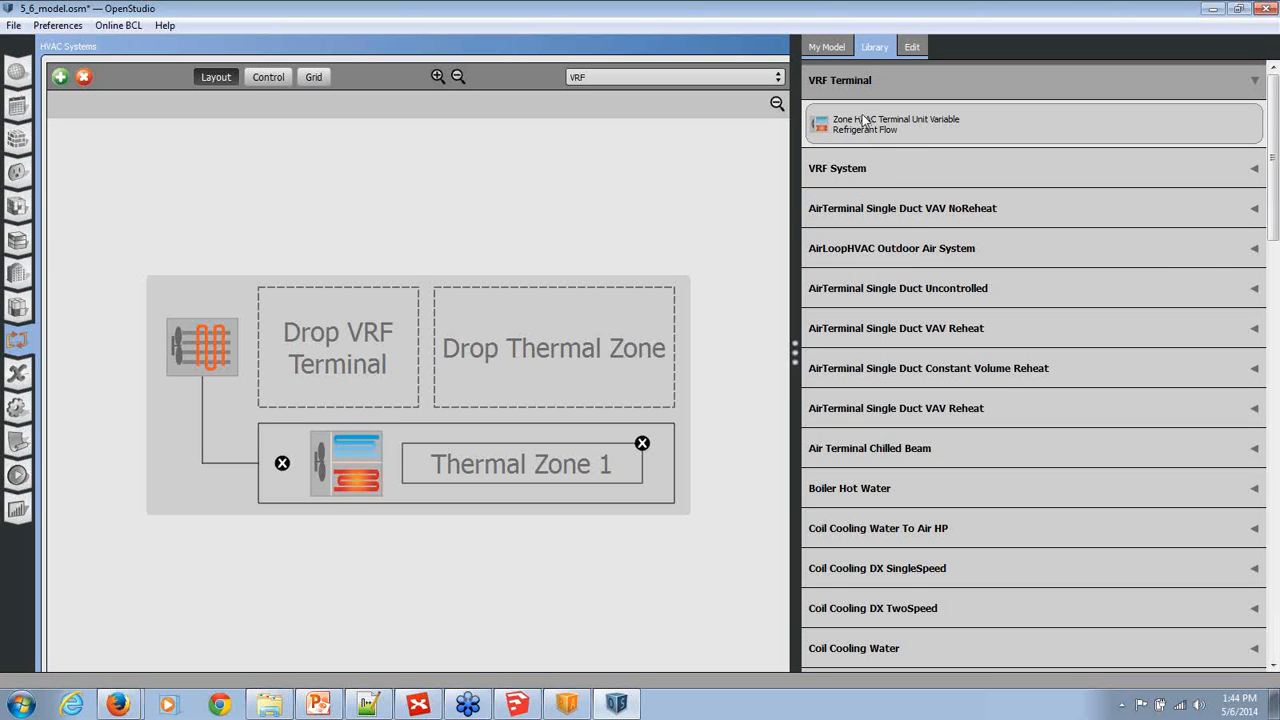
{"action": "left_click_drag", "start_coordinate": [345, 330], "coordinate": [345, 330]}
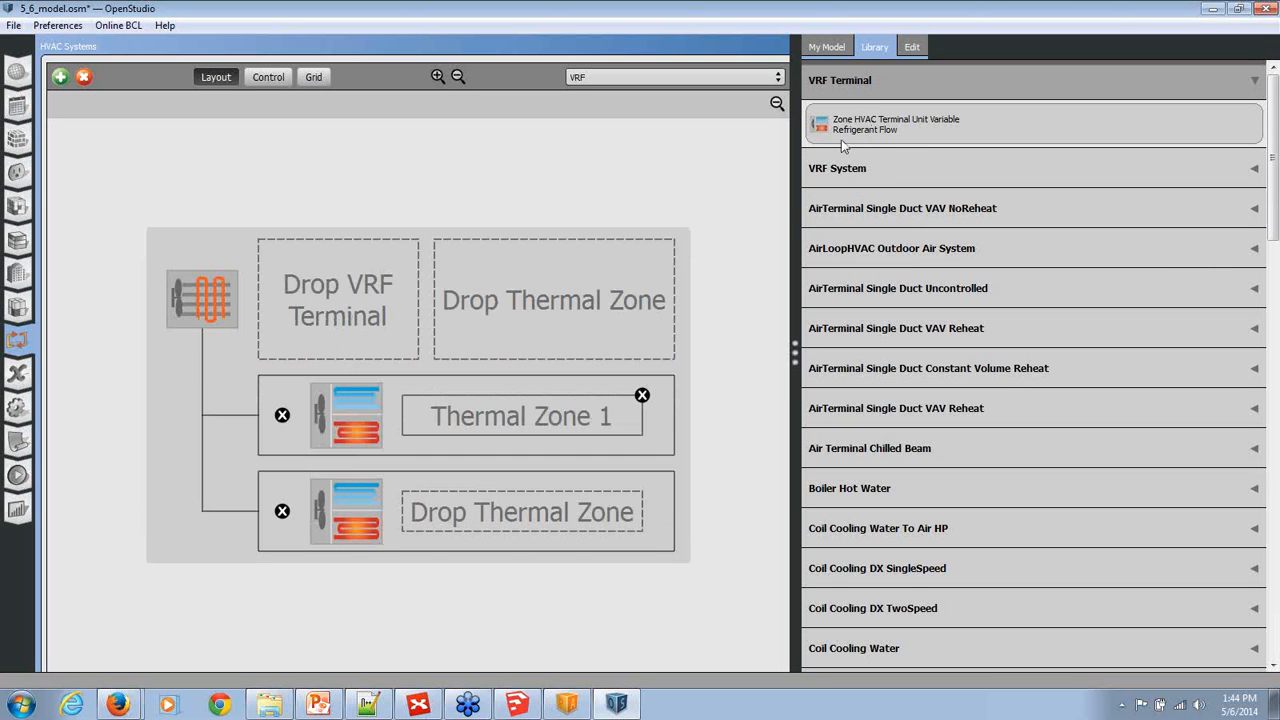
{"action": "left_click_drag", "start_coordinate": [886, 137], "coordinate": [305, 292]}
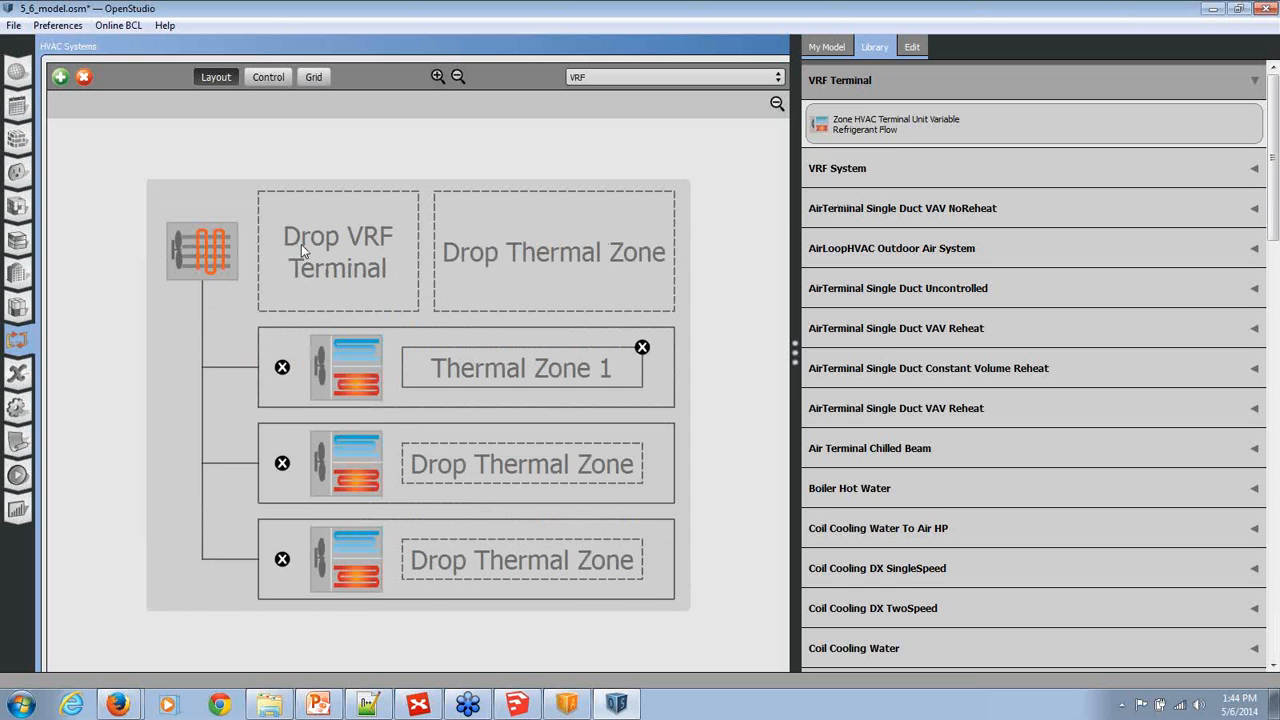
{"action": "left_click_drag", "start_coordinate": [318, 248], "coordinate": [318, 248]}
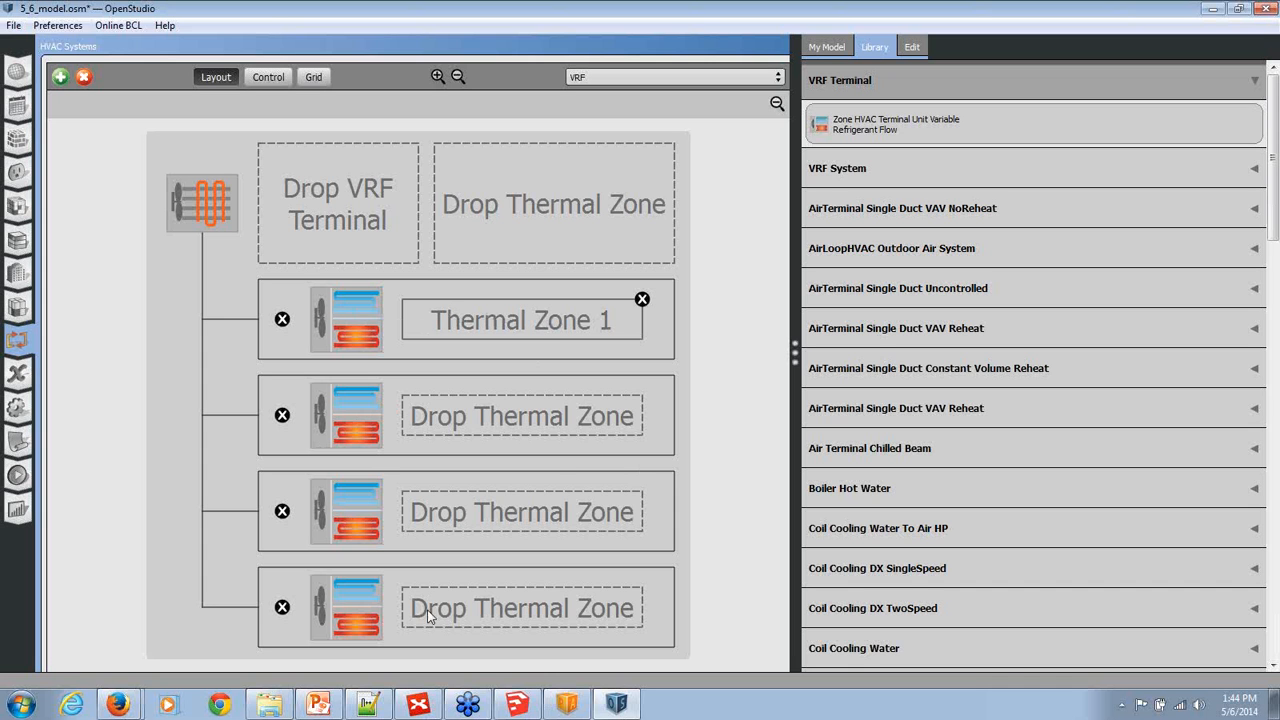
Delete the three VRF terminals that have no thermal zone assigned
{"action": "left_click", "coordinate": [282, 416]}
{"action": "left_click", "coordinate": [282, 559]}
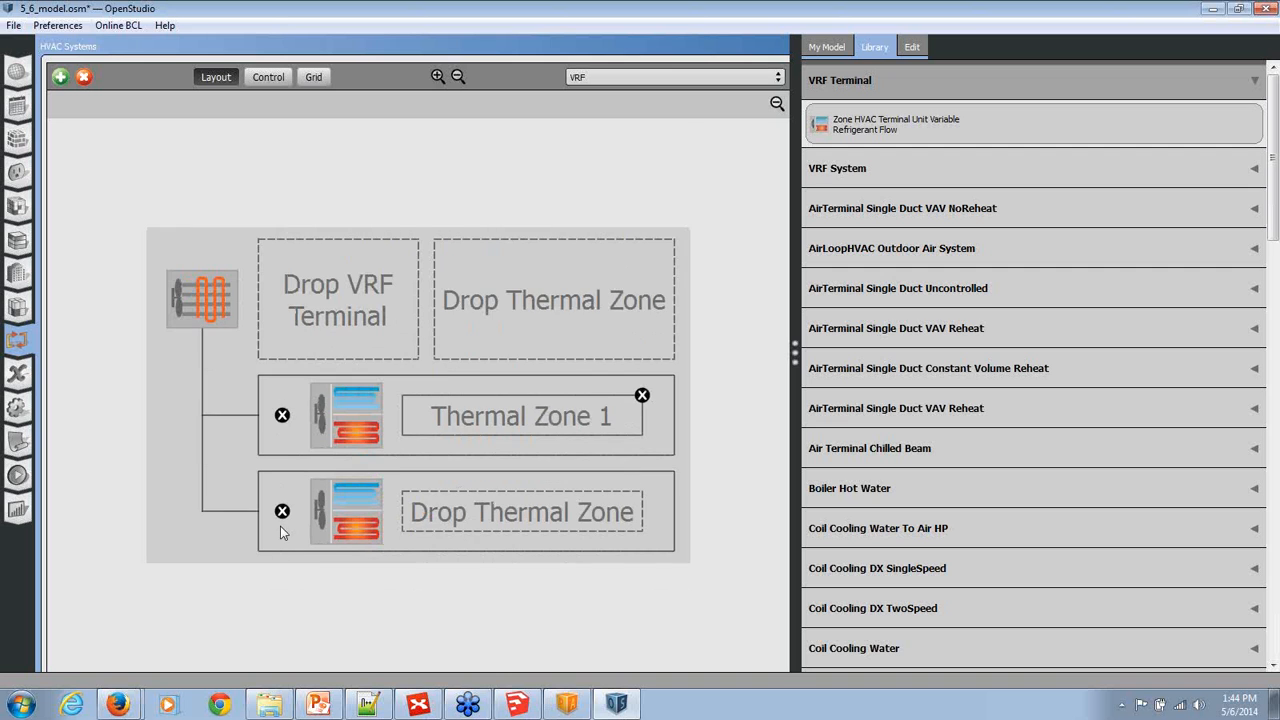
{"action": "left_click", "coordinate": [283, 513]}
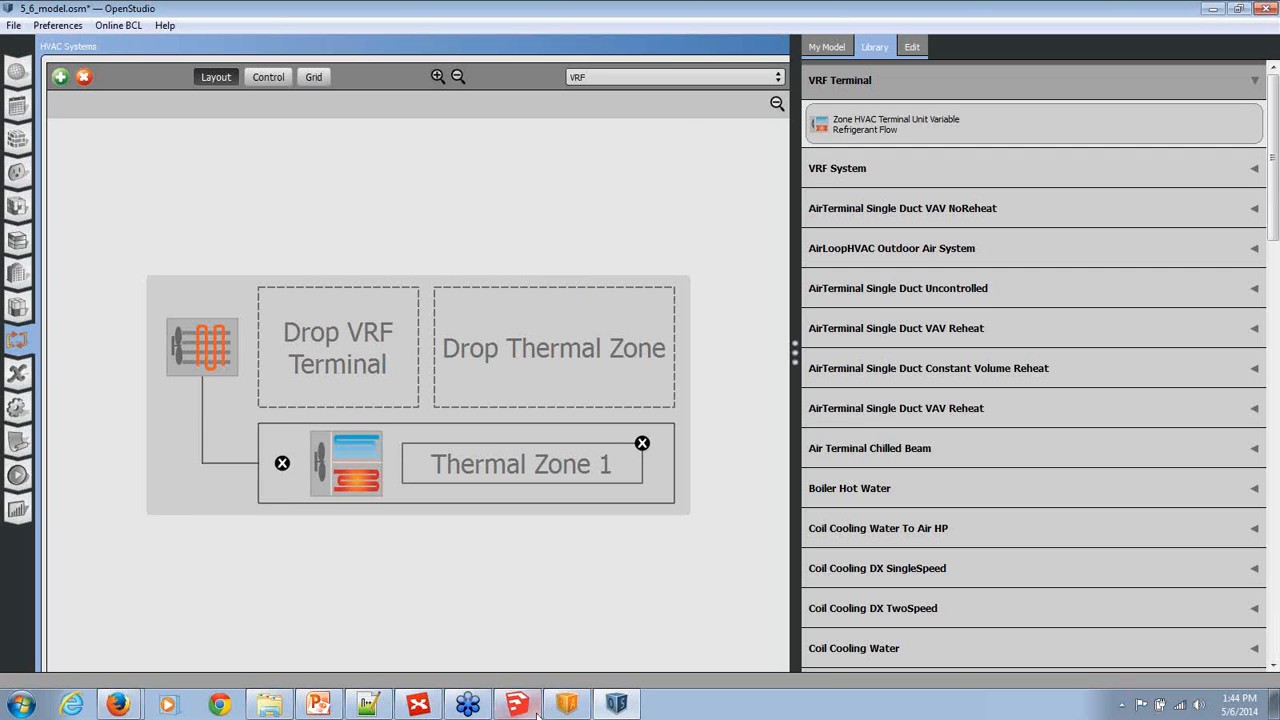
Switch to ParametricAnalysisTool and examine the EnergyPlus errors of the AEDG Office HVAC Radiant with DOAS Alternative Only run
{"action": "left_click", "coordinate": [569, 705]}
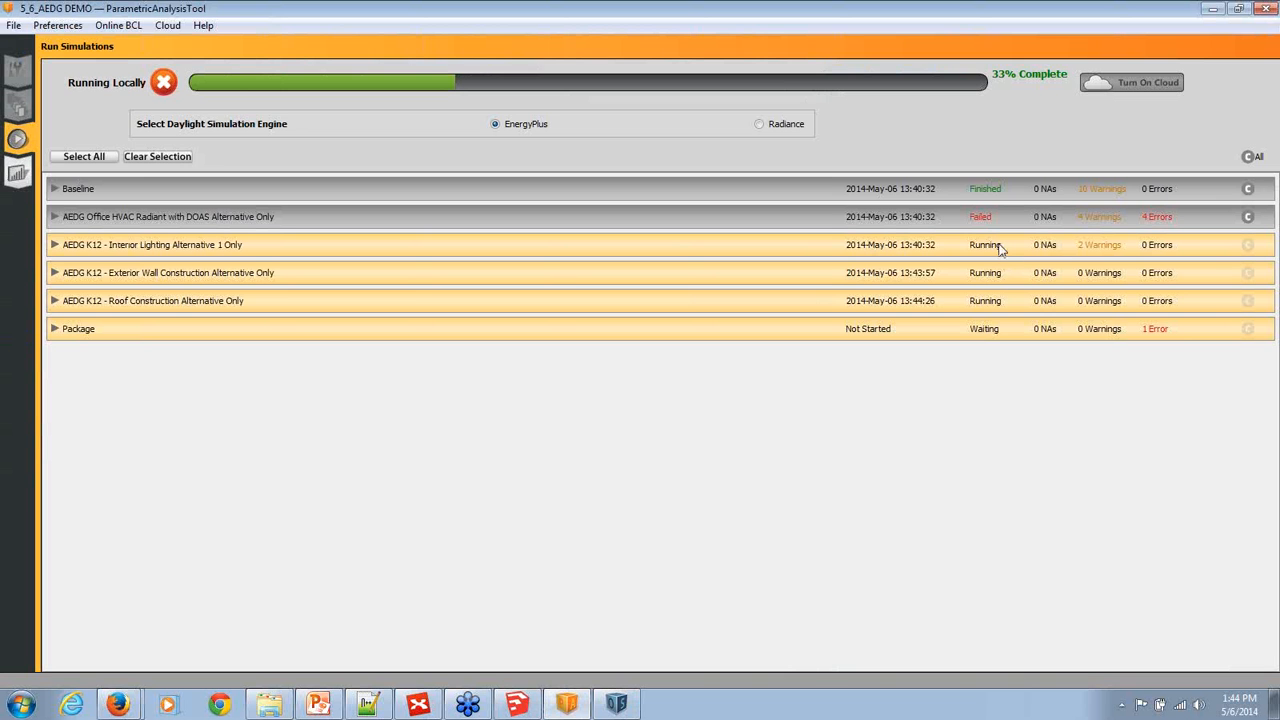
{"action": "left_click", "coordinate": [55, 217]}
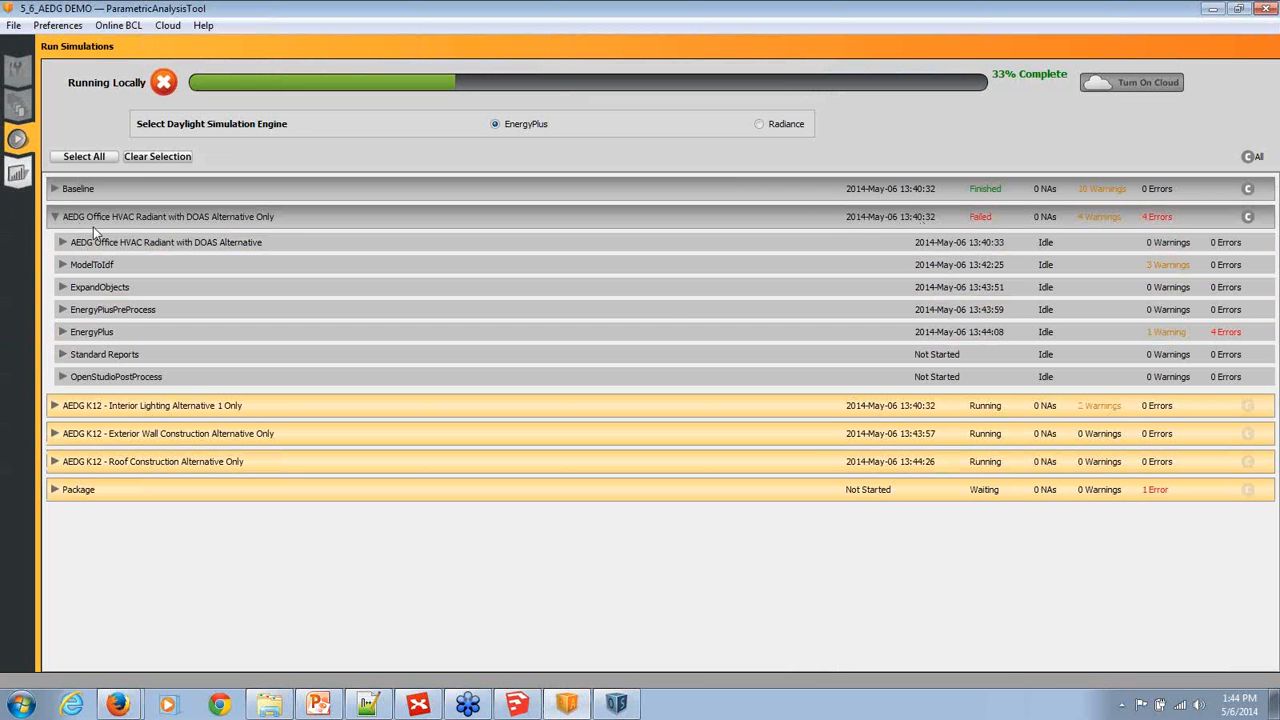
{"action": "left_click", "coordinate": [63, 332]}
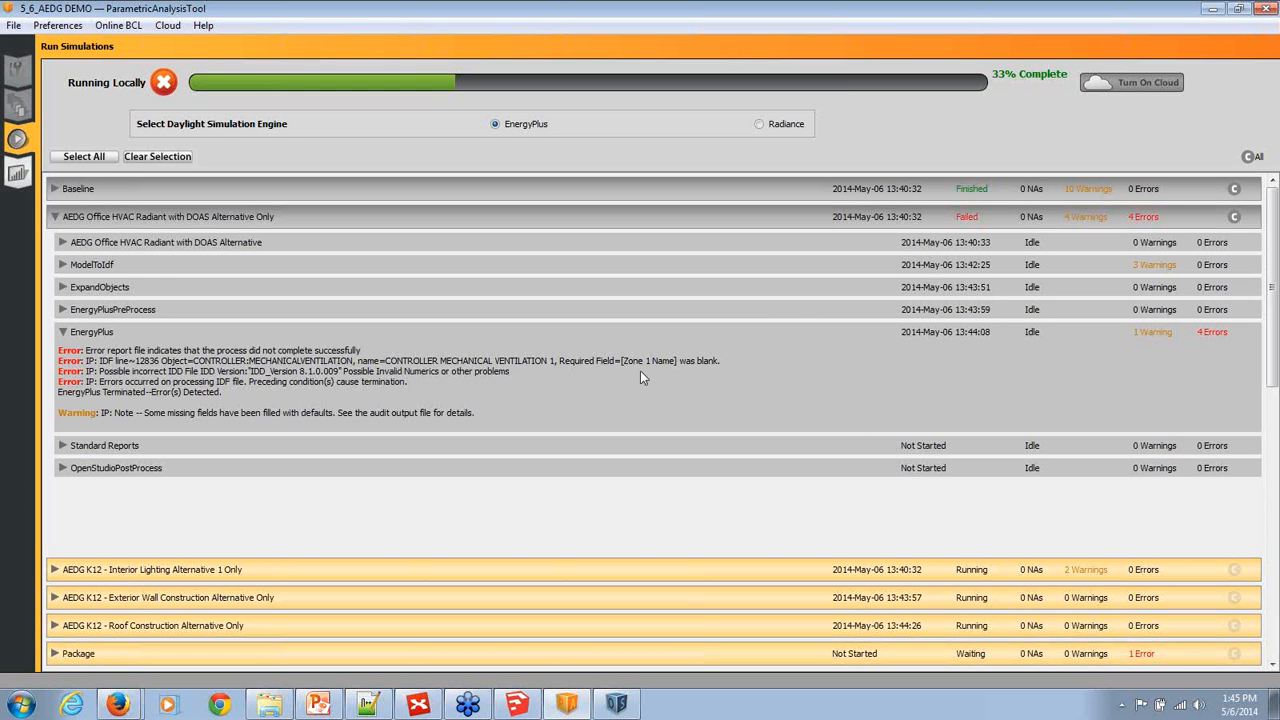
{"action": "left_click", "coordinate": [54, 189]}
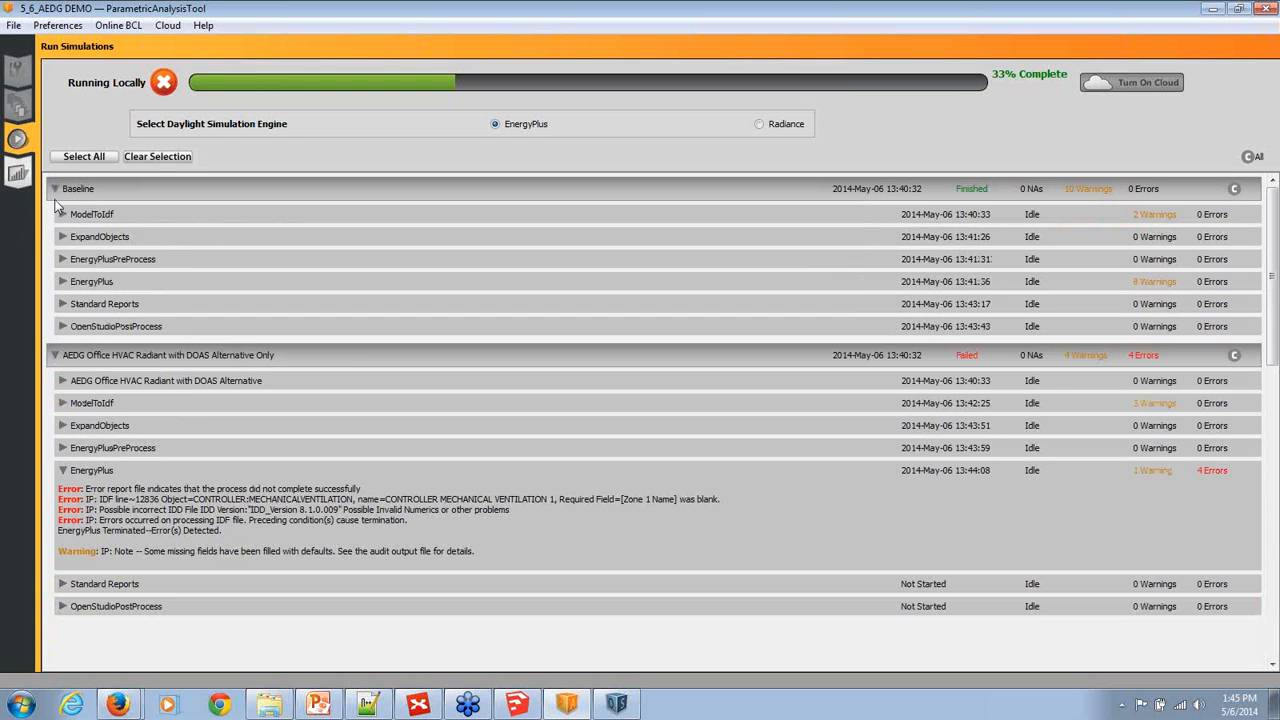
{"action": "left_click", "coordinate": [55, 189]}
{"action": "left_click", "coordinate": [55, 217]}
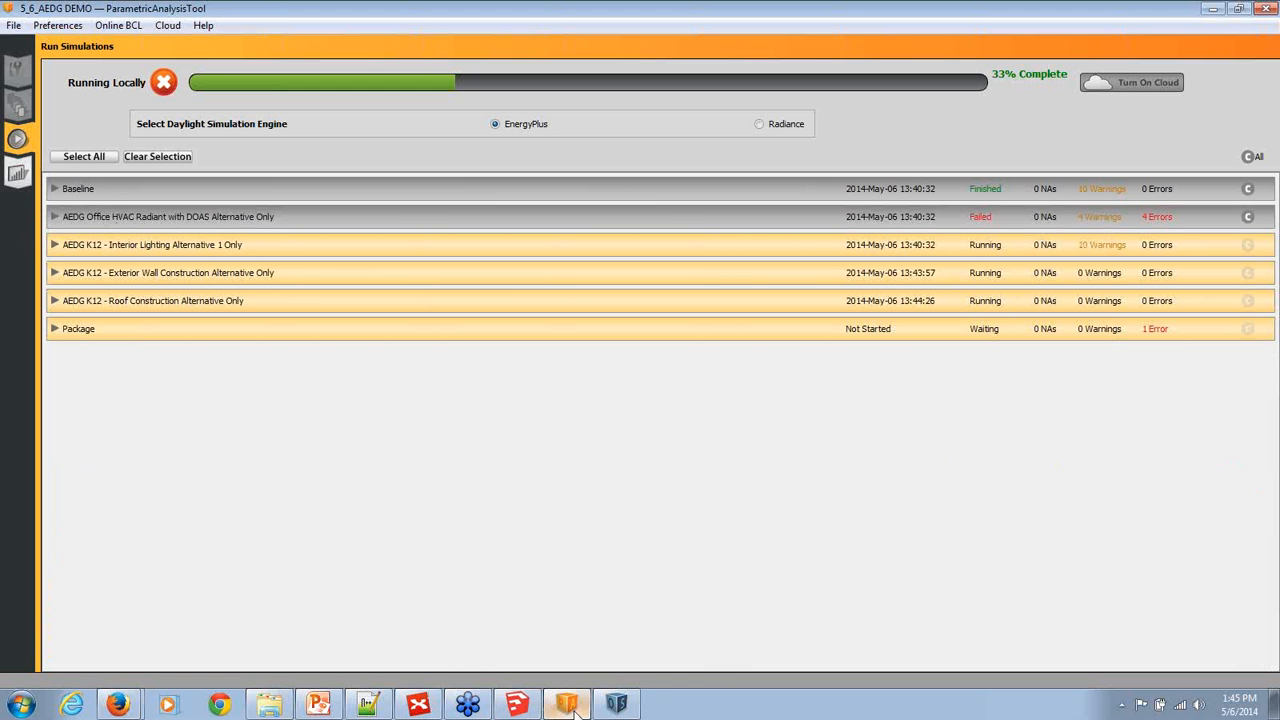
Switch to OpenStudio, delete the VRF terminal serving Thermal Zone 1 and display the Packaged Rooftop Air Conditioner loop
{"action": "left_click", "coordinate": [616, 705]}
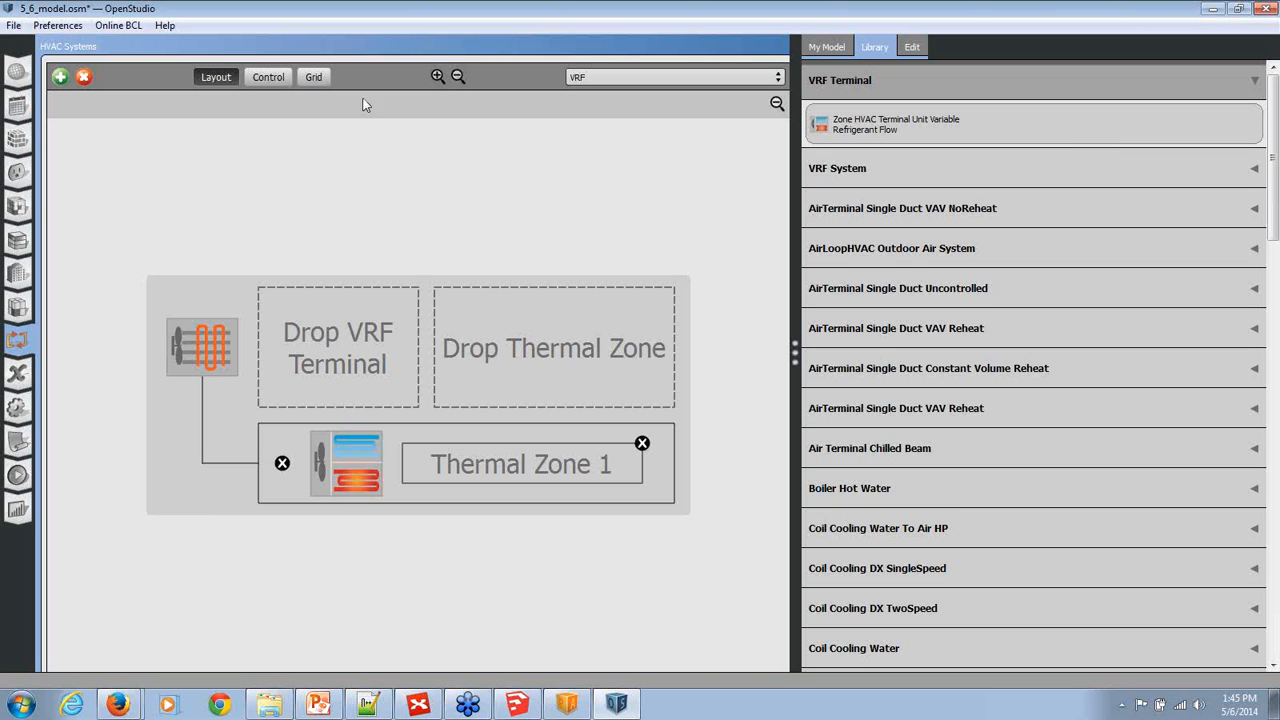
{"action": "left_click", "coordinate": [634, 78]}
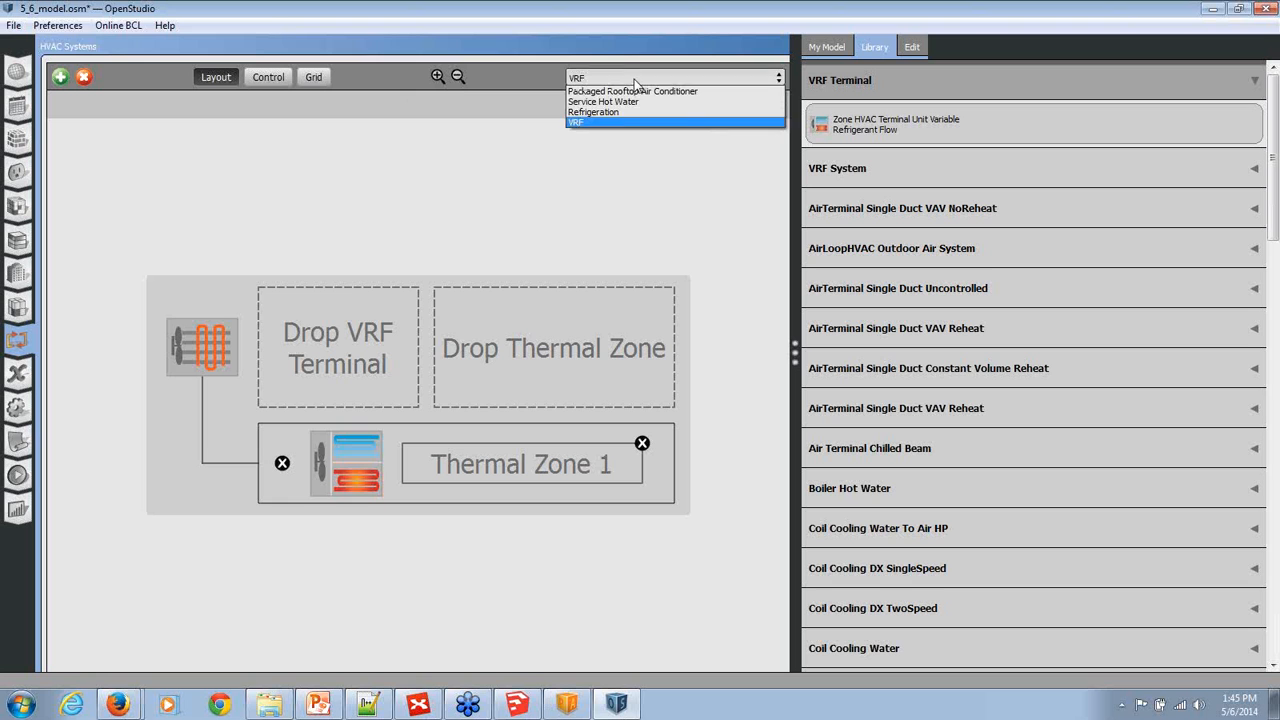
{"action": "left_click", "coordinate": [603, 122]}
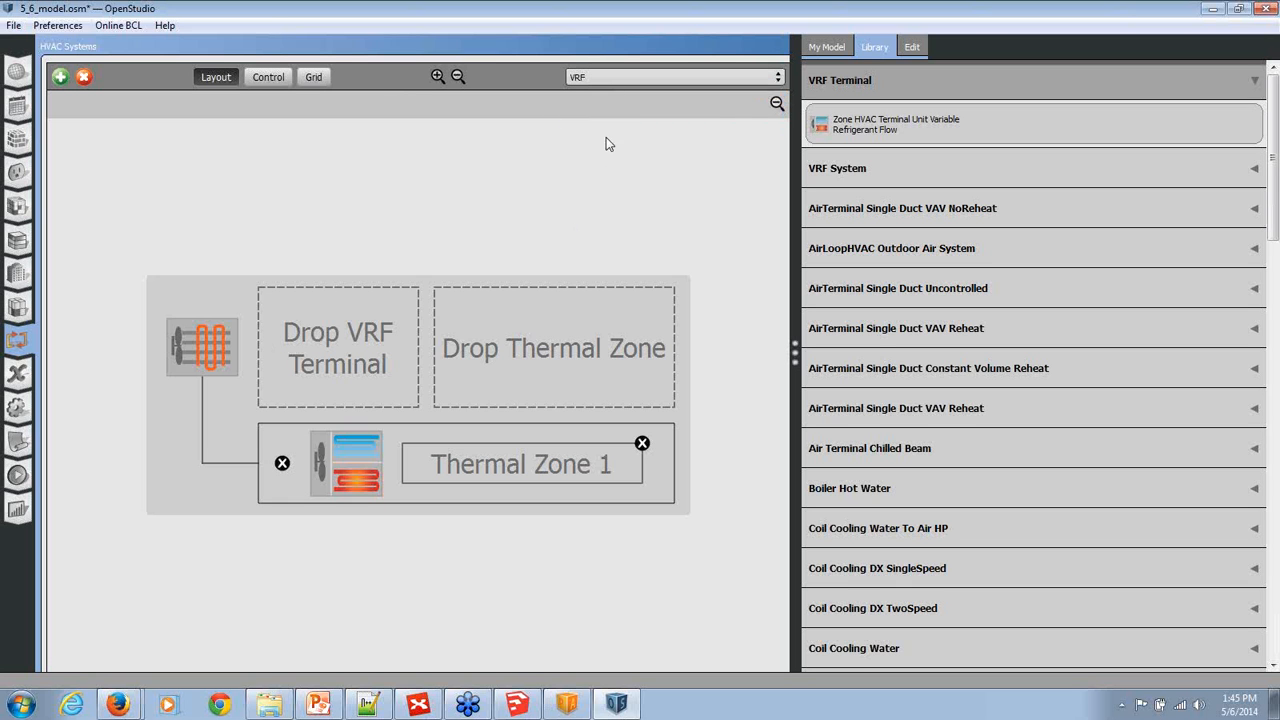
{"action": "left_click", "coordinate": [283, 463]}
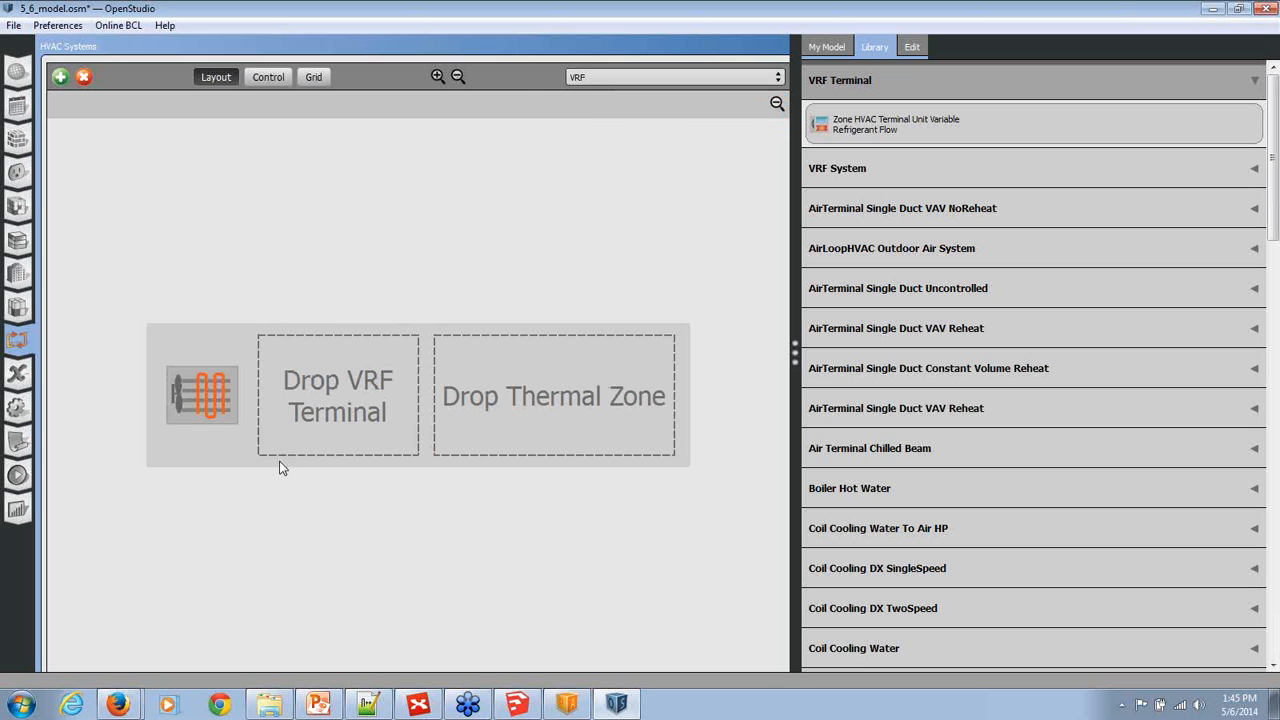
{"action": "left_click", "coordinate": [578, 77]}
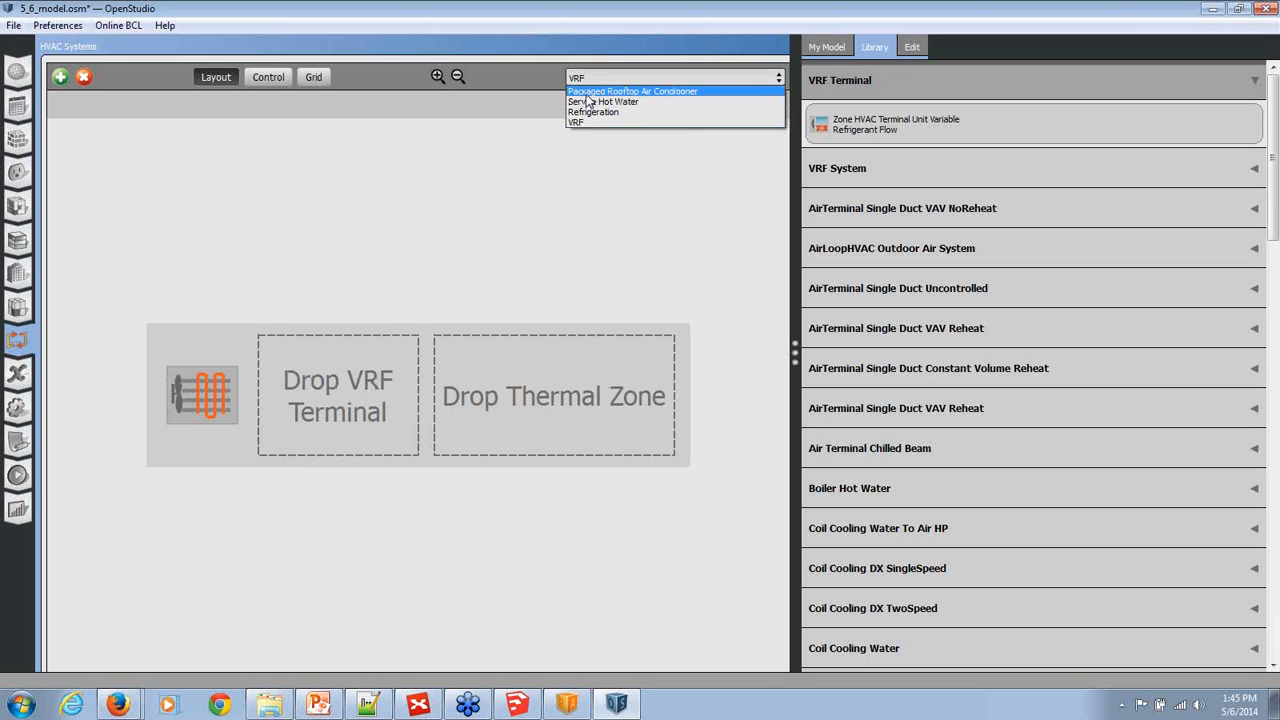
{"action": "left_click", "coordinate": [600, 91]}
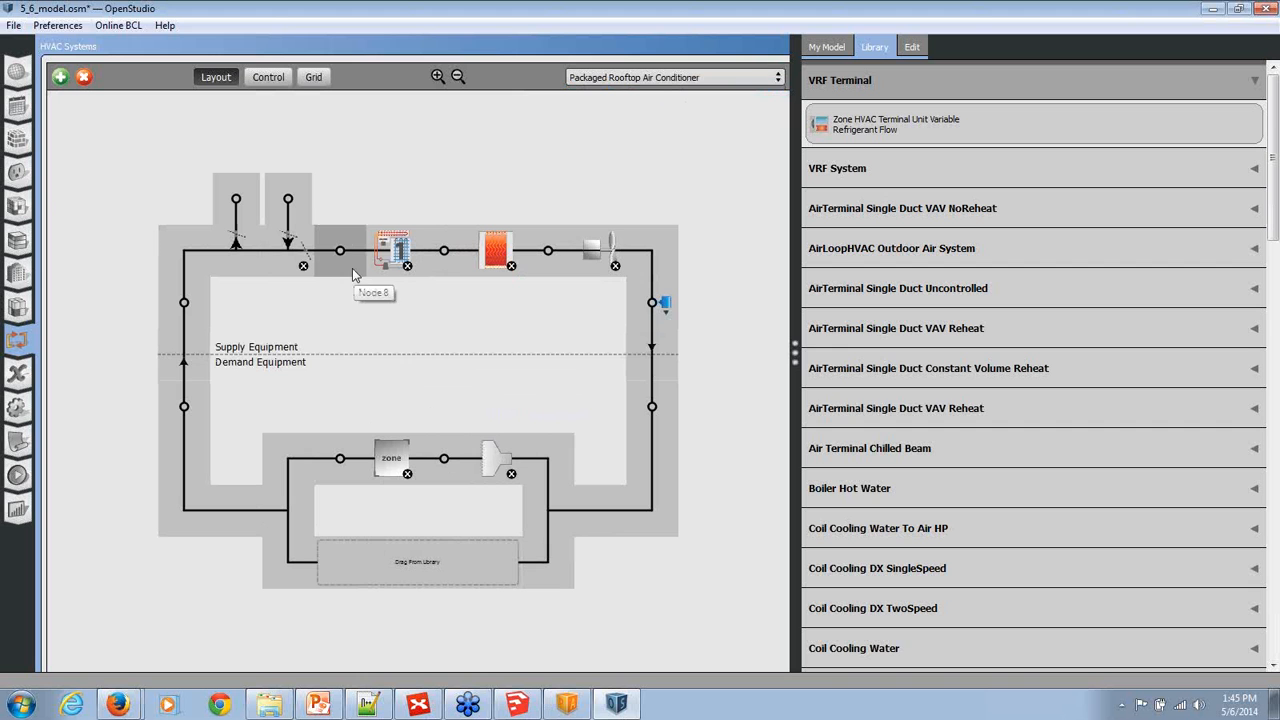
Switch to SketchUp and reload the model that another application has updated
{"action": "left_click", "coordinate": [517, 705]}
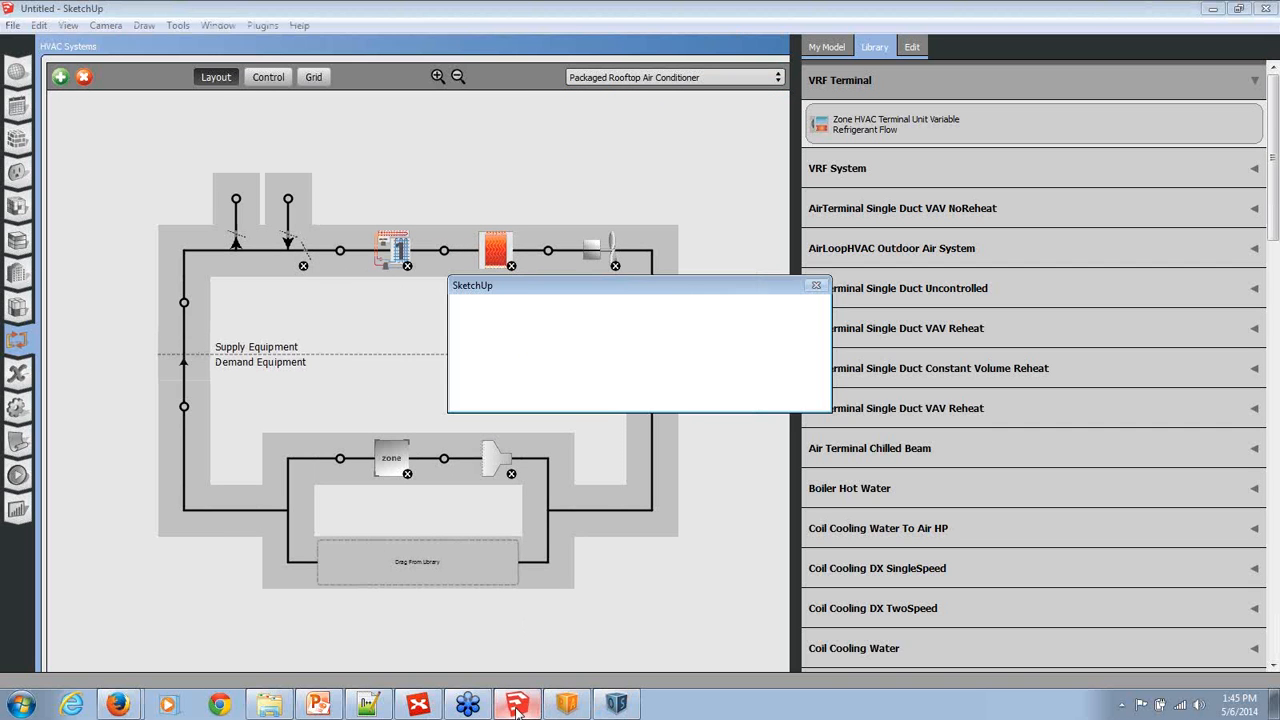
{"action": "left_click", "coordinate": [700, 395]}
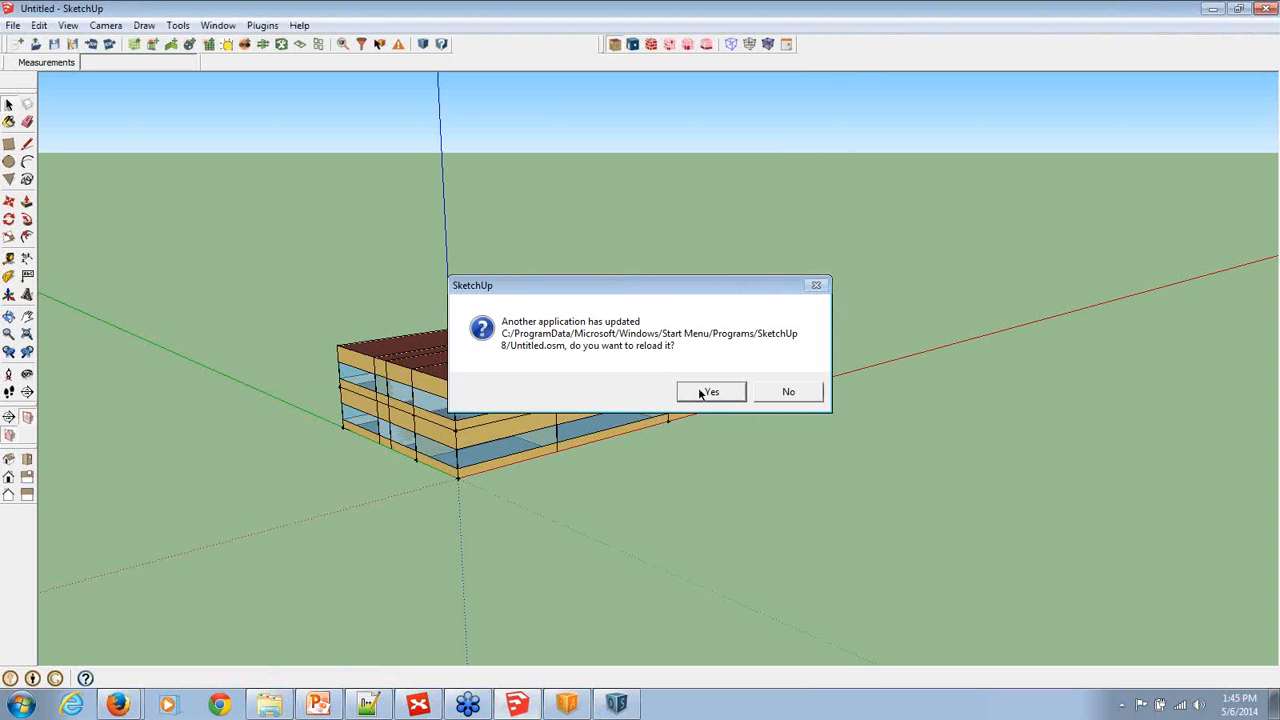
{"action": "scroll", "coordinate": [508, 499], "scroll_direction": "up", "scroll_amount": 2}
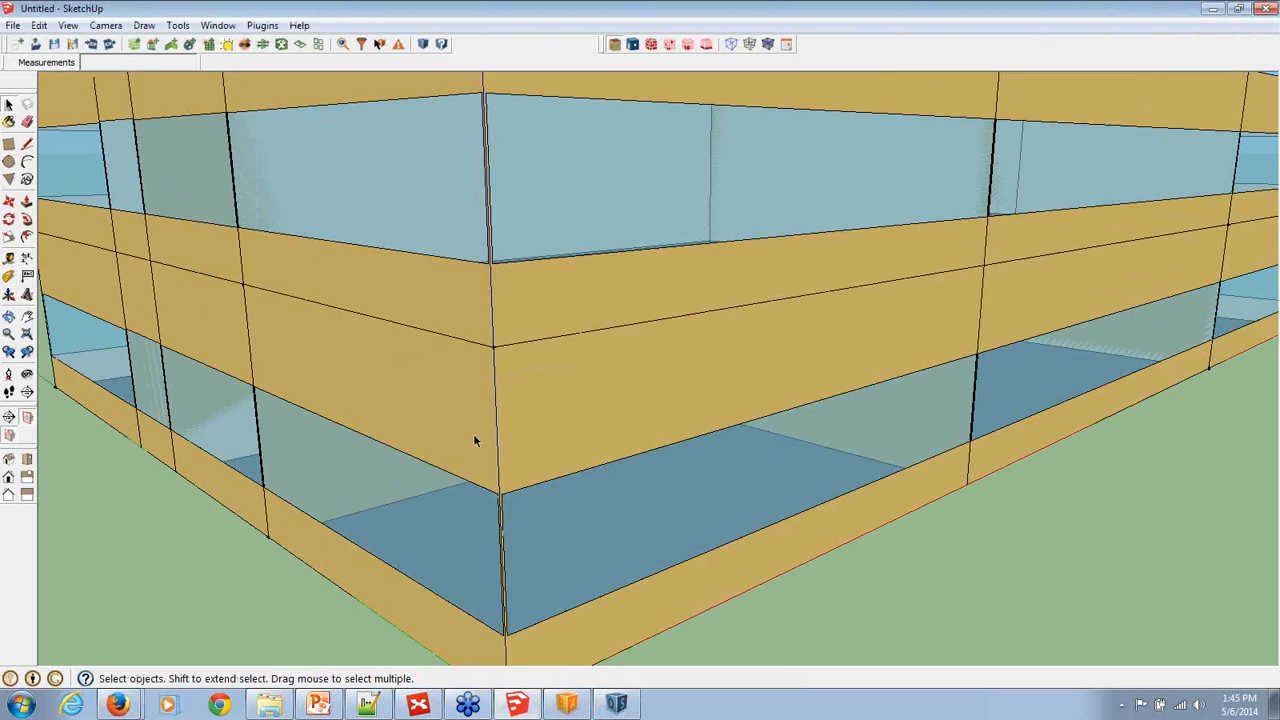
{"action": "scroll", "coordinate": [530, 462], "scroll_direction": "down", "scroll_amount": 4}
{"action": "mouse_move", "coordinate": [546, 477]}
{"action": "left_mouse_down"}
{"action": "mouse_move", "coordinate": [437, 403]}
{"action": "mouse_move", "coordinate": [486, 434]}
{"action": "left_mouse_up"}
{"action": "key", "text": "space"}
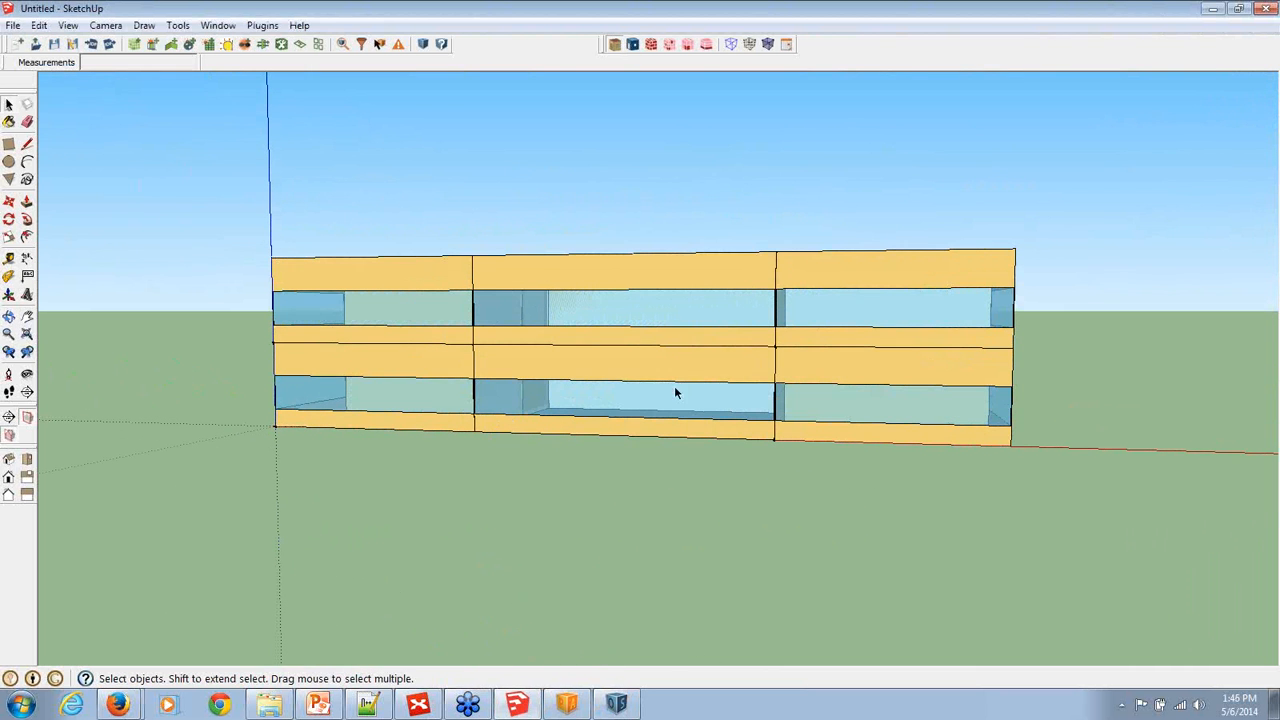
Move all upper-storey spaces 3' straight up along the blue axis, away from the lower storey
{"action": "left_click", "coordinate": [13, 148]}
{"action": "left_click", "coordinate": [8, 105]}
{"action": "left_click_drag", "start_coordinate": [1022, 272], "coordinate": [172, 213]}
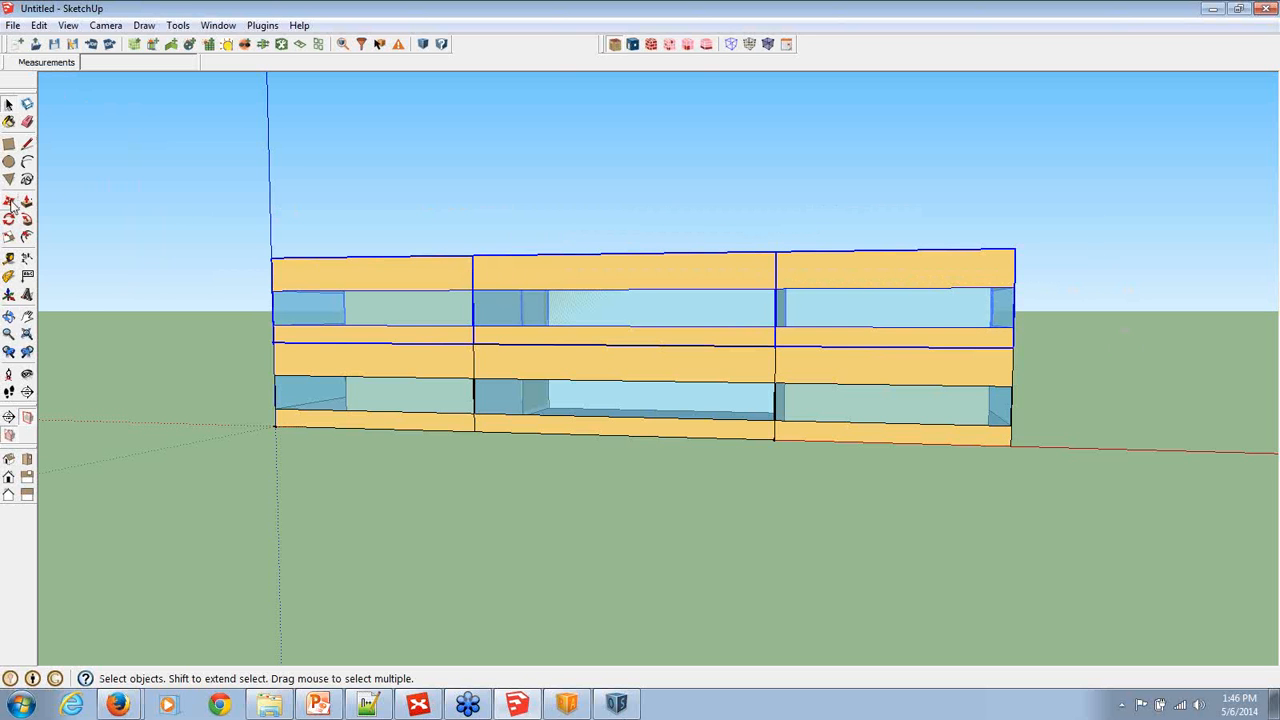
{"action": "left_click", "coordinate": [10, 202]}
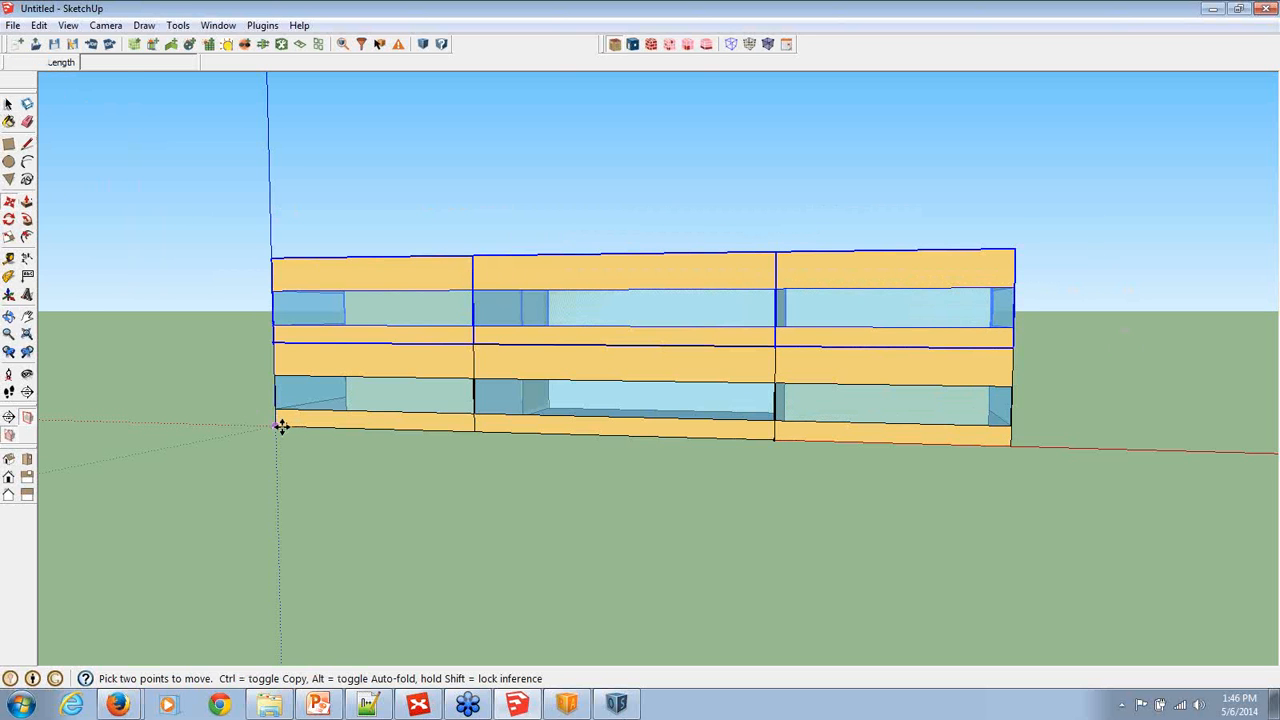
{"action": "left_click", "coordinate": [277, 424]}
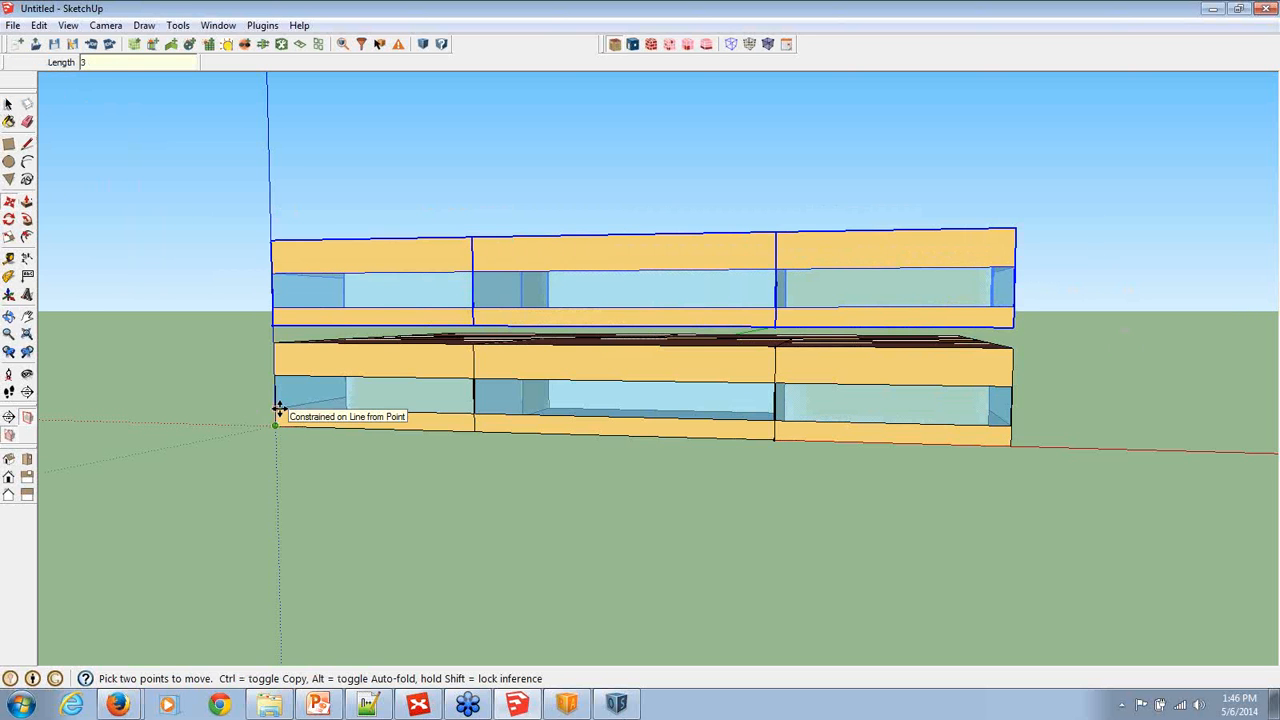
{"action": "type", "text": "3'"}
{"action": "key", "text": "Return"}
Hide the raised upper-storey spaces so that only the lower storey is shown
{"action": "left_click_drag", "start_coordinate": [400, 402], "coordinate": [430, 403]}
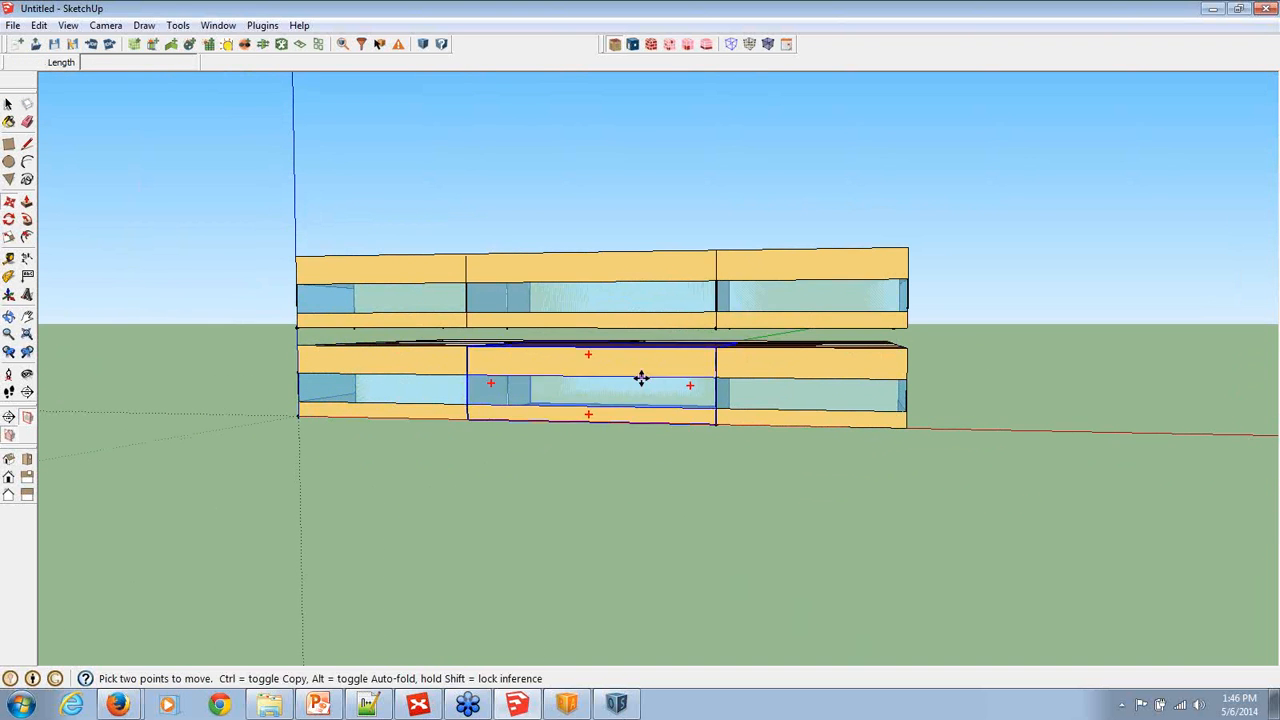
{"action": "left_click", "coordinate": [9, 104]}
{"action": "left_click_drag", "start_coordinate": [196, 236], "coordinate": [196, 236]}
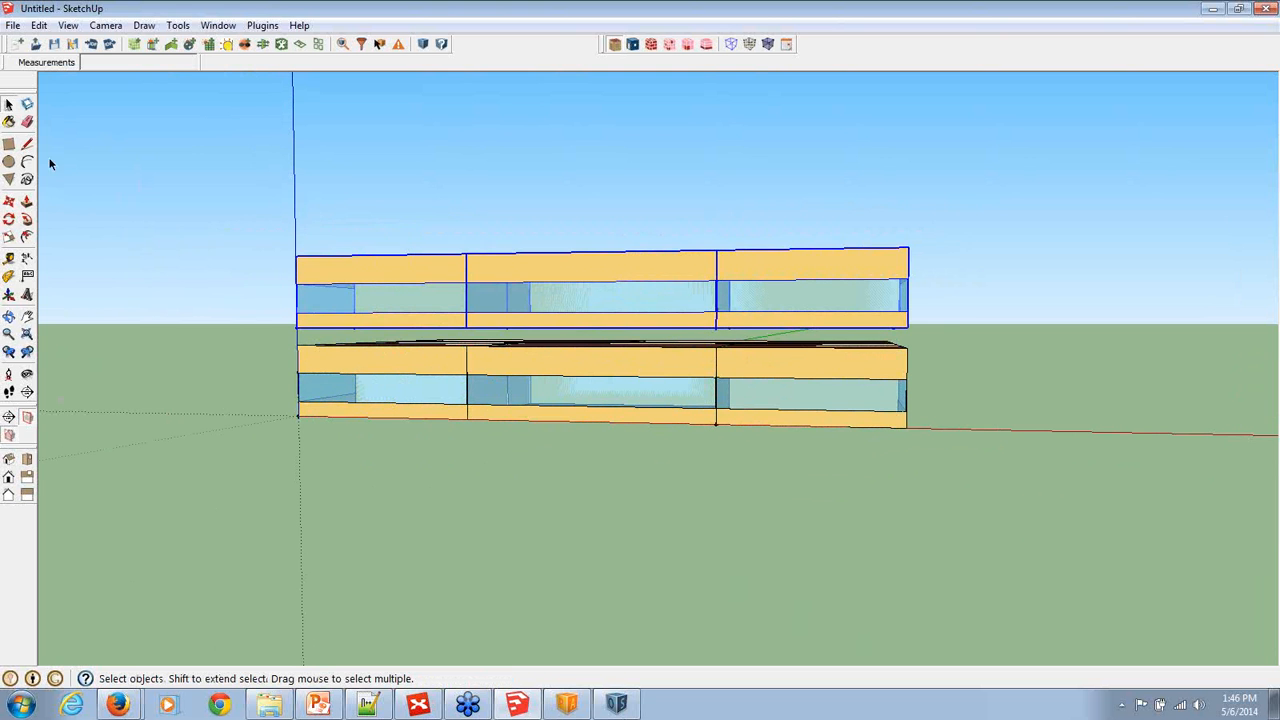
{"action": "left_click", "coordinate": [38, 25]}
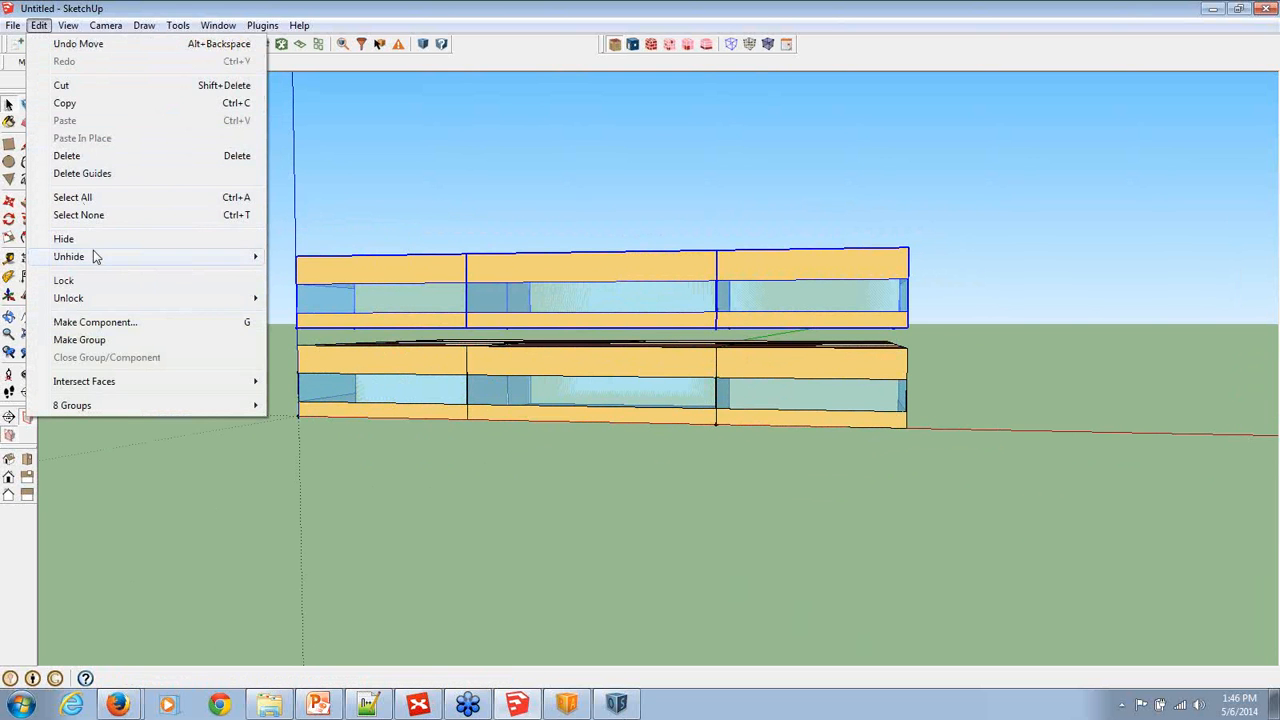
{"action": "left_click", "coordinate": [86, 242]}
Create a new space with its origin at the lower storey's front roof corner and draw a 100' by 60' rectangle across the roof
{"action": "left_click_drag", "start_coordinate": [150, 253], "coordinate": [120, 390]}
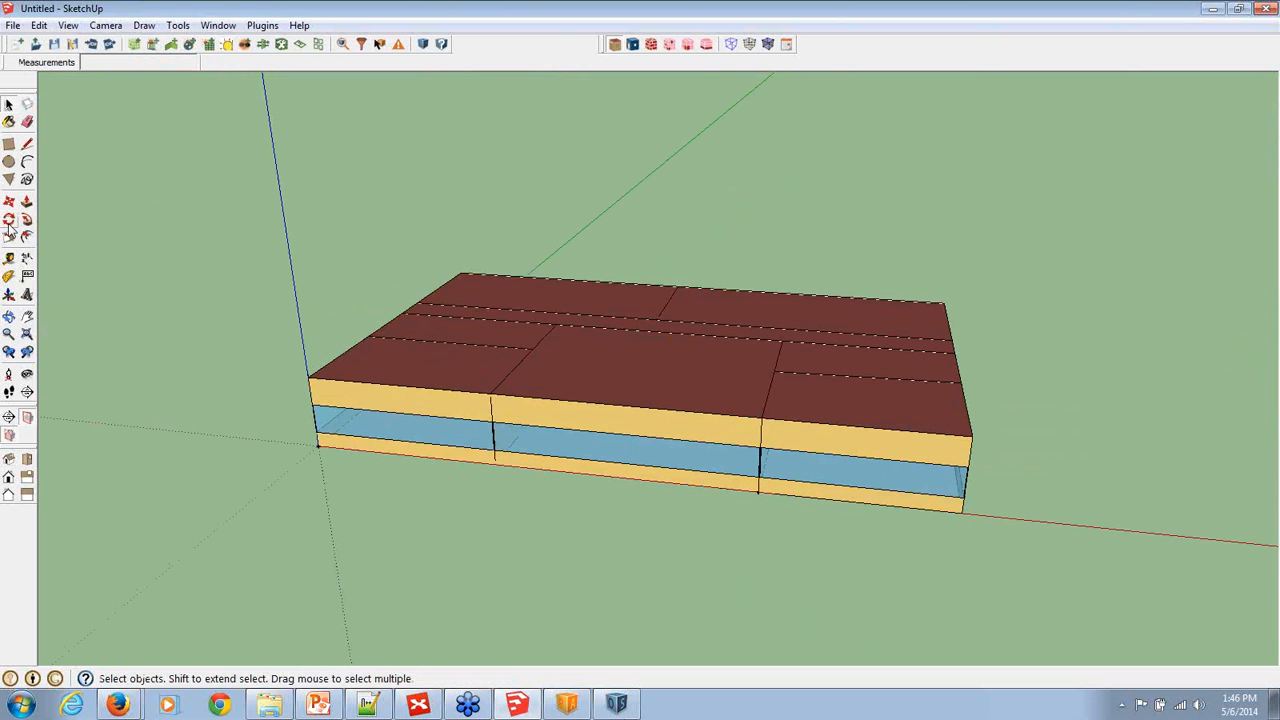
{"action": "left_click", "coordinate": [133, 44]}
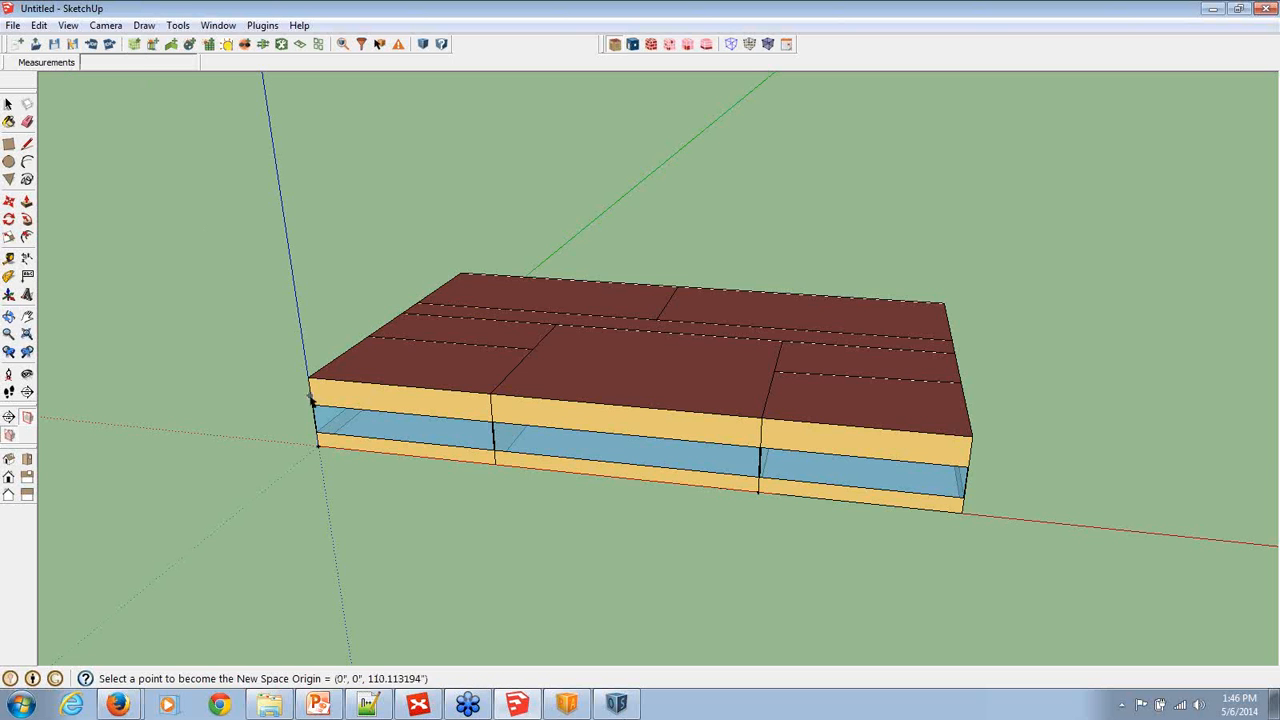
{"action": "left_click", "coordinate": [311, 383]}
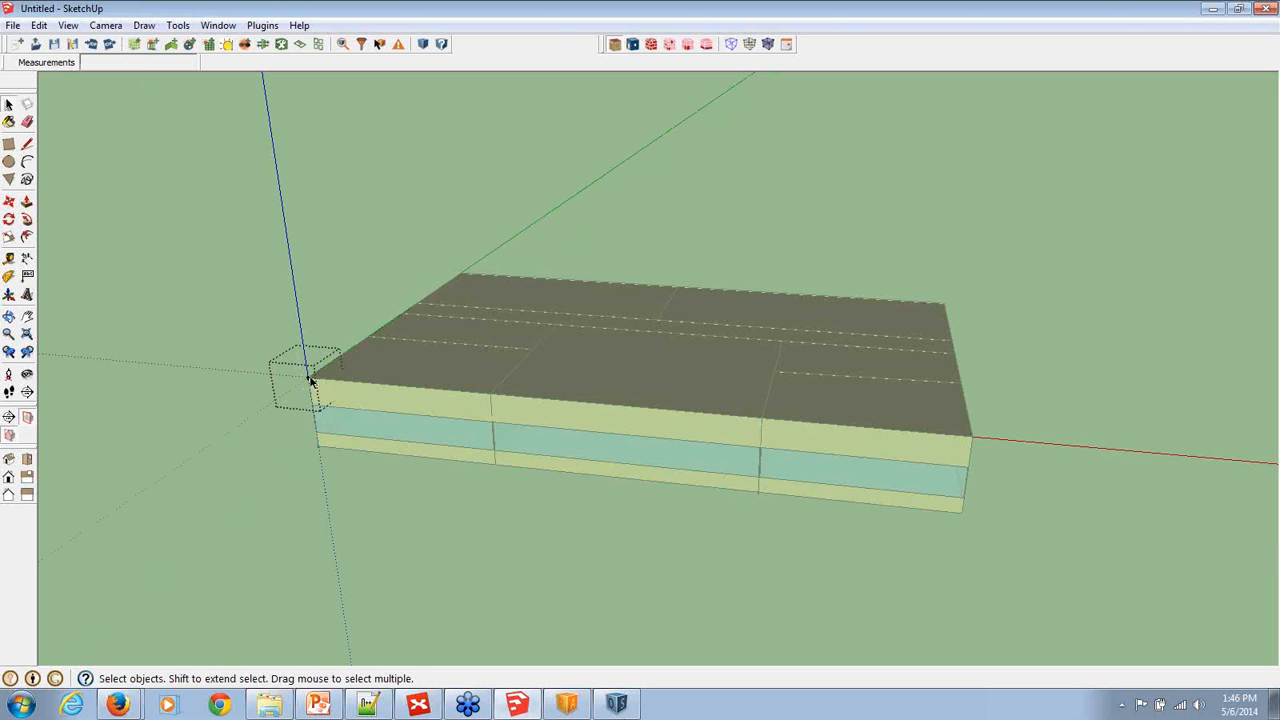
{"action": "left_click", "coordinate": [9, 144]}
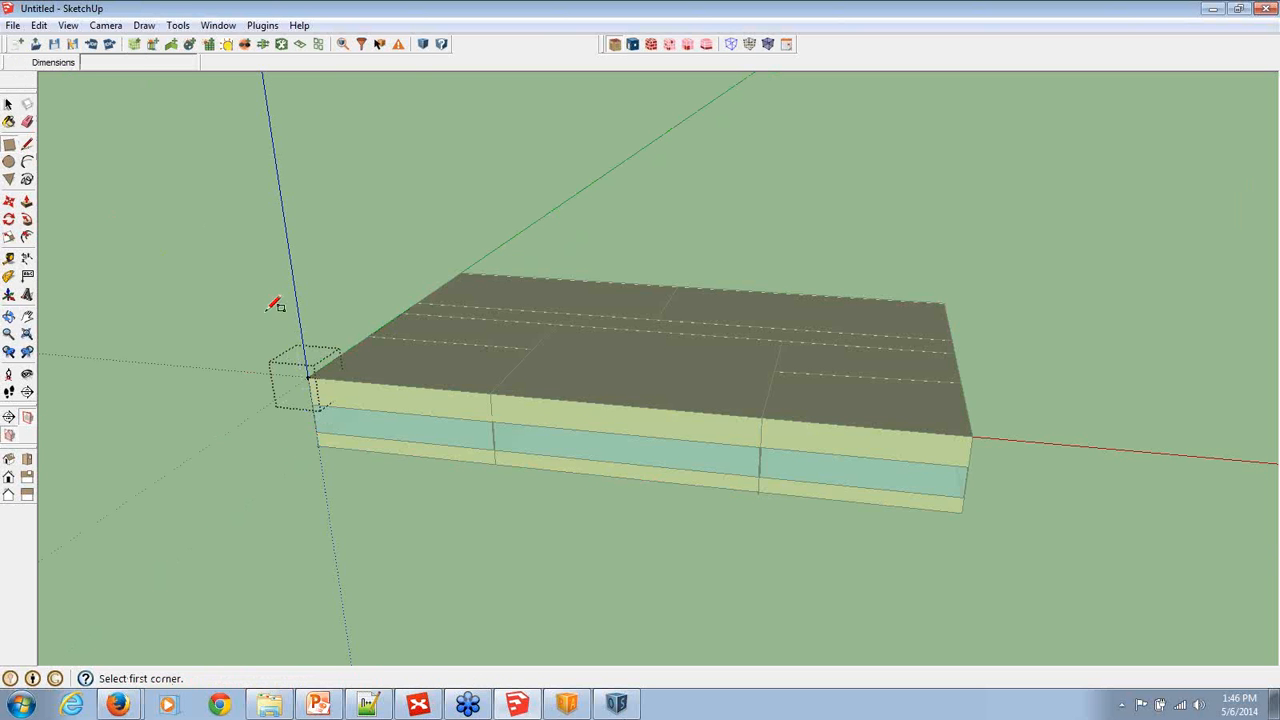
{"action": "left_click", "coordinate": [311, 377]}
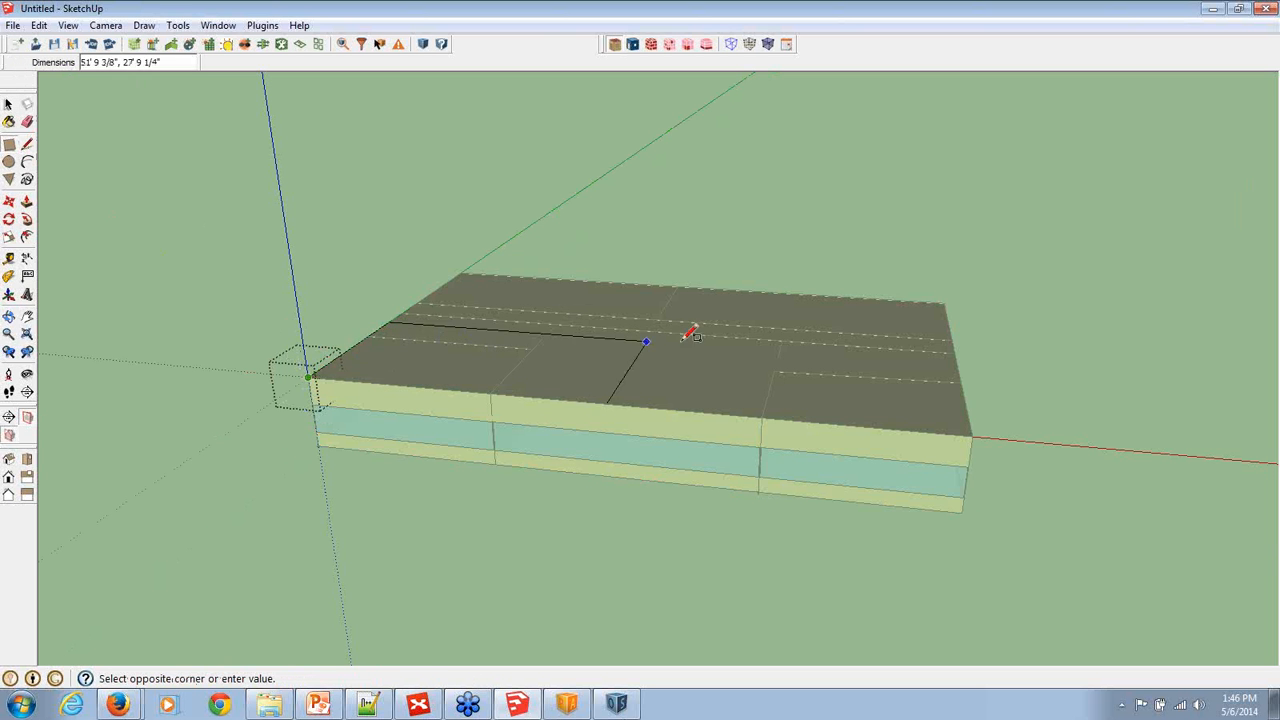
{"action": "left_click", "coordinate": [948, 300]}
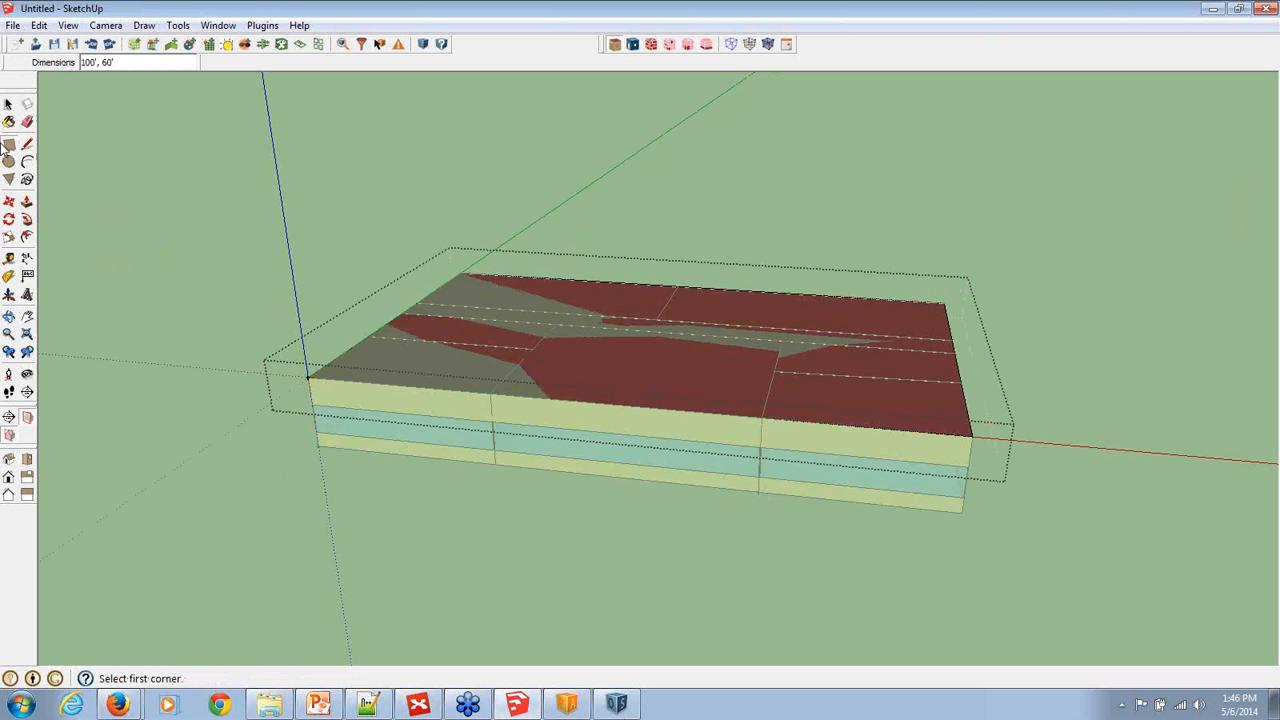
{"action": "left_click", "coordinate": [27, 201]}
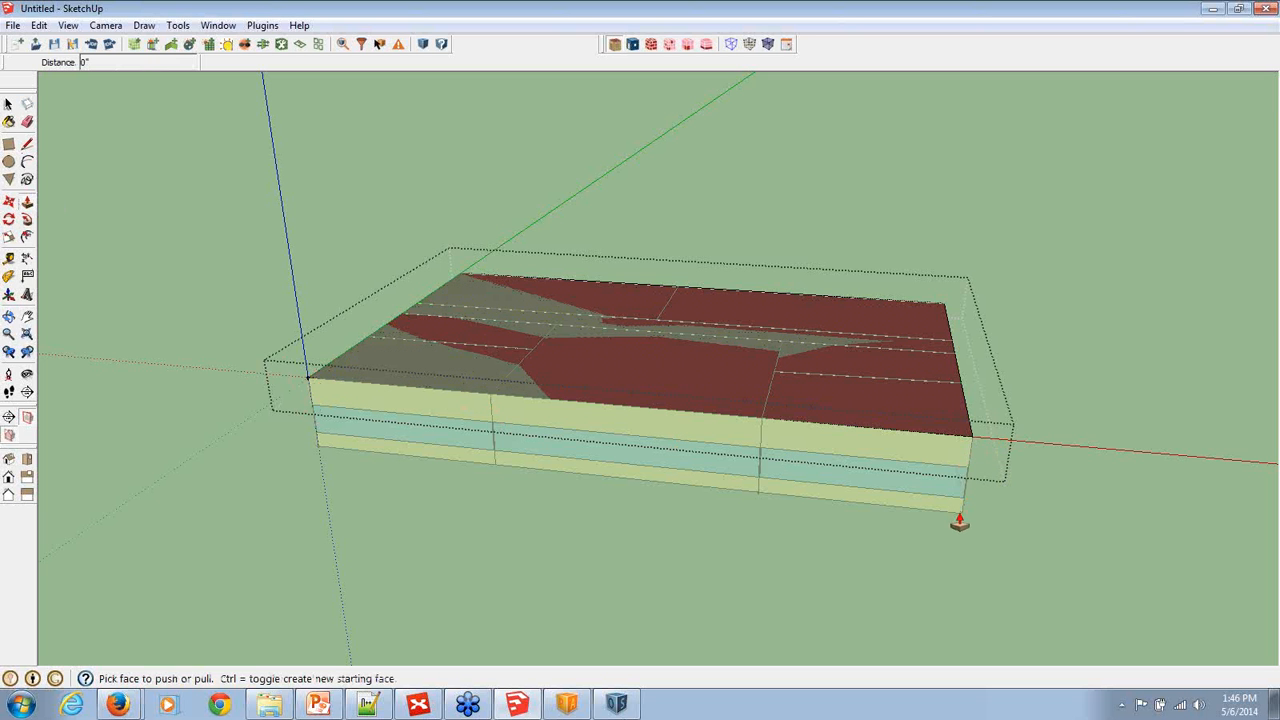
{"action": "left_click", "coordinate": [9, 104]}
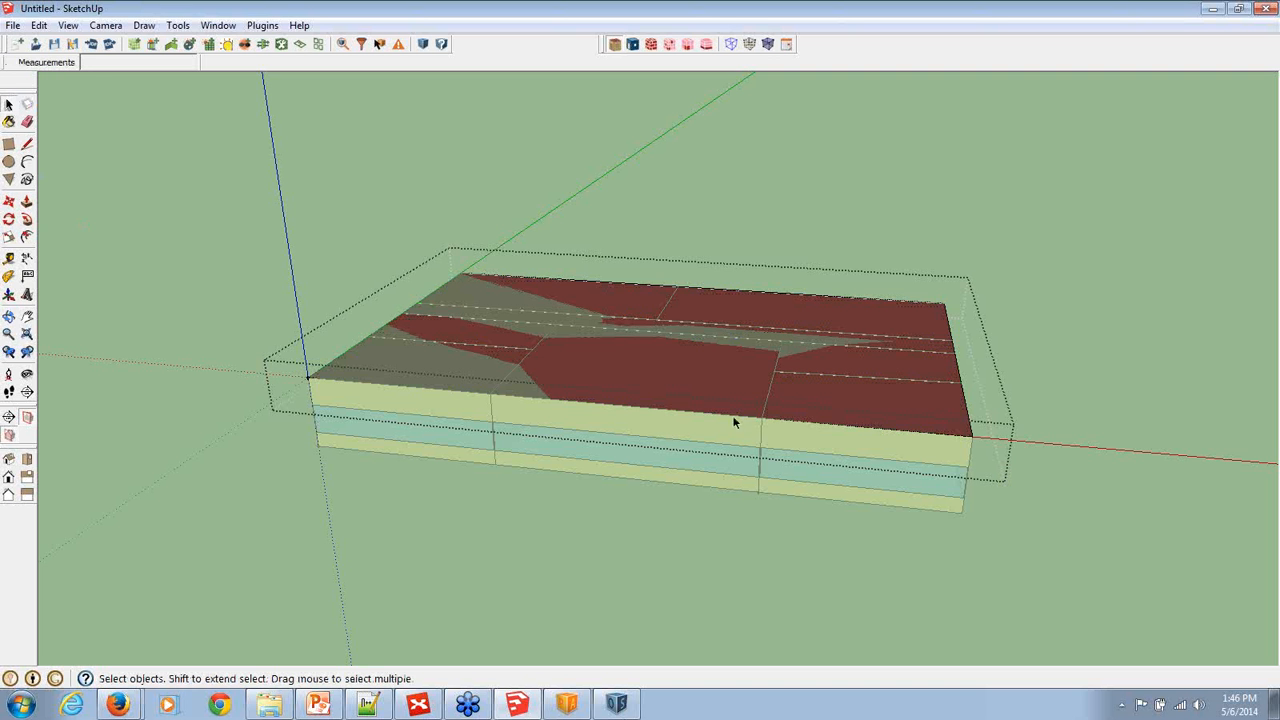
Push/pull the rectangle on the lower storey's roof up 3' to form the plenum volume, and leave the space's editing mode
{"action": "left_click", "coordinate": [675, 364]}
{"action": "left_click_drag", "start_coordinate": [28, 192], "coordinate": [30, 197]}
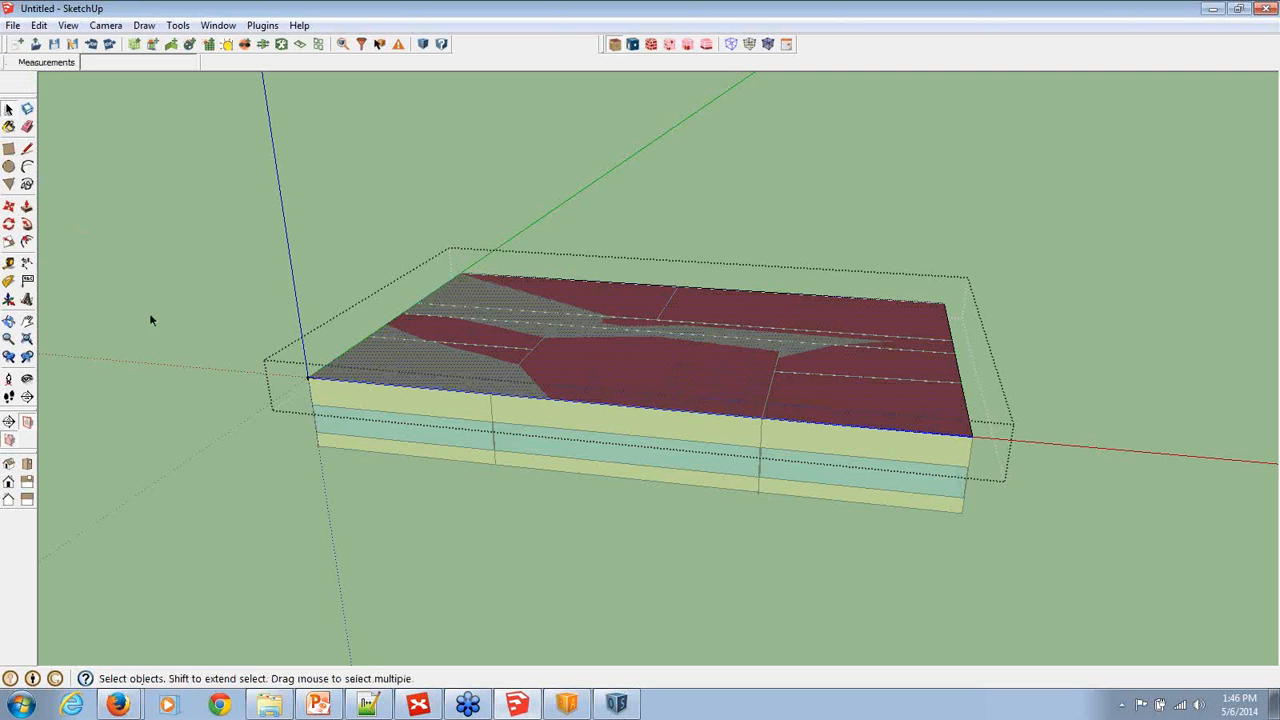
{"action": "left_click", "coordinate": [27, 206]}
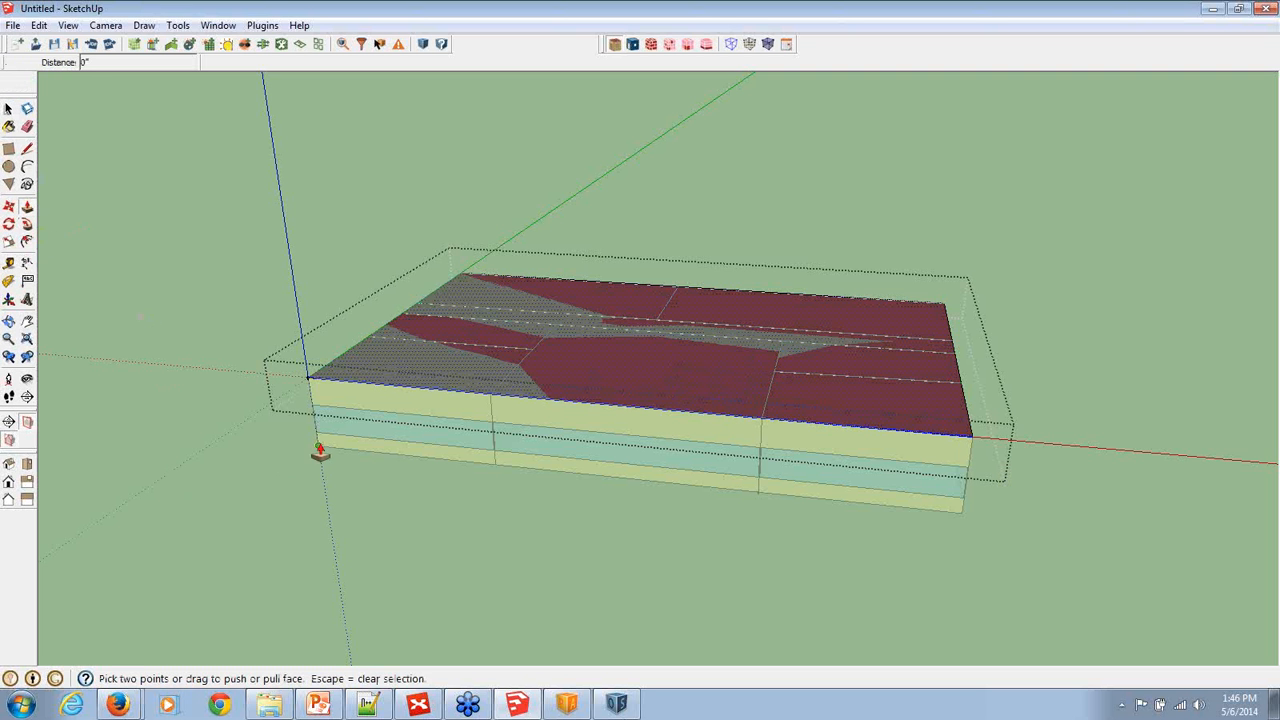
{"action": "left_click", "coordinate": [309, 443]}
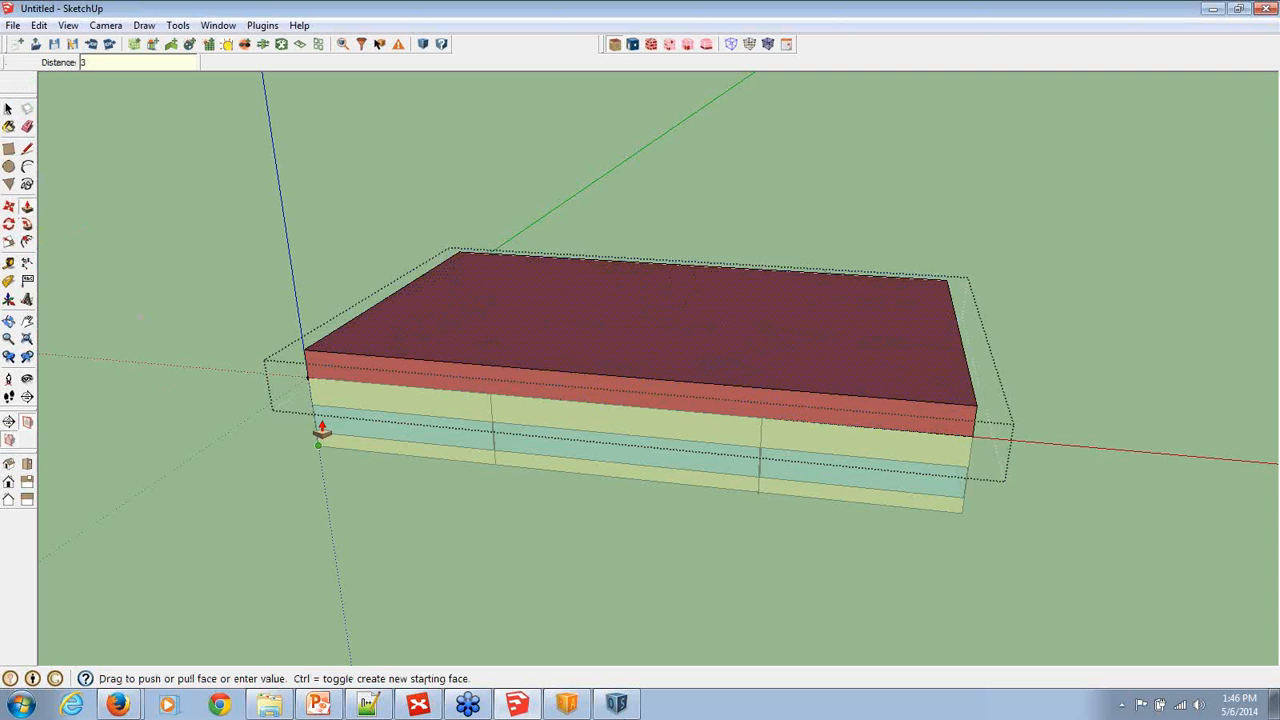
{"action": "left_click", "coordinate": [321, 430]}
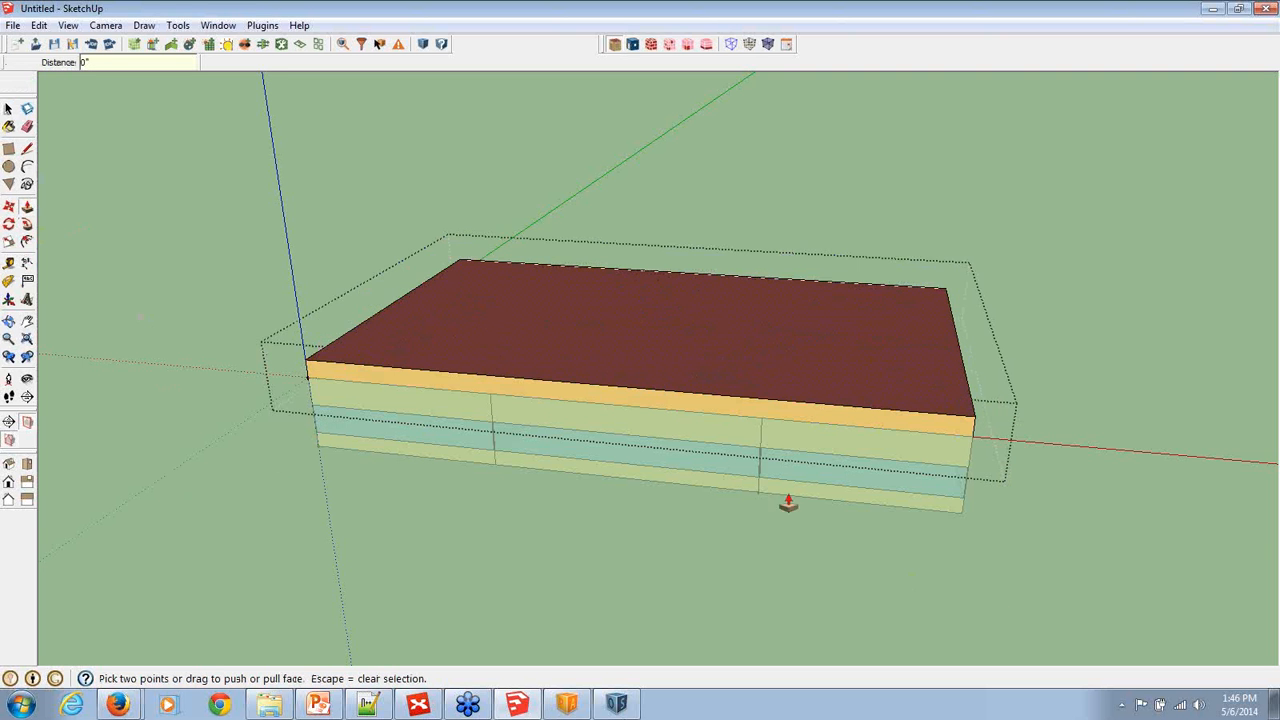
{"action": "scroll", "coordinate": [786, 500], "scroll_direction": "down", "scroll_amount": 1}
{"action": "left_click", "coordinate": [9, 108]}
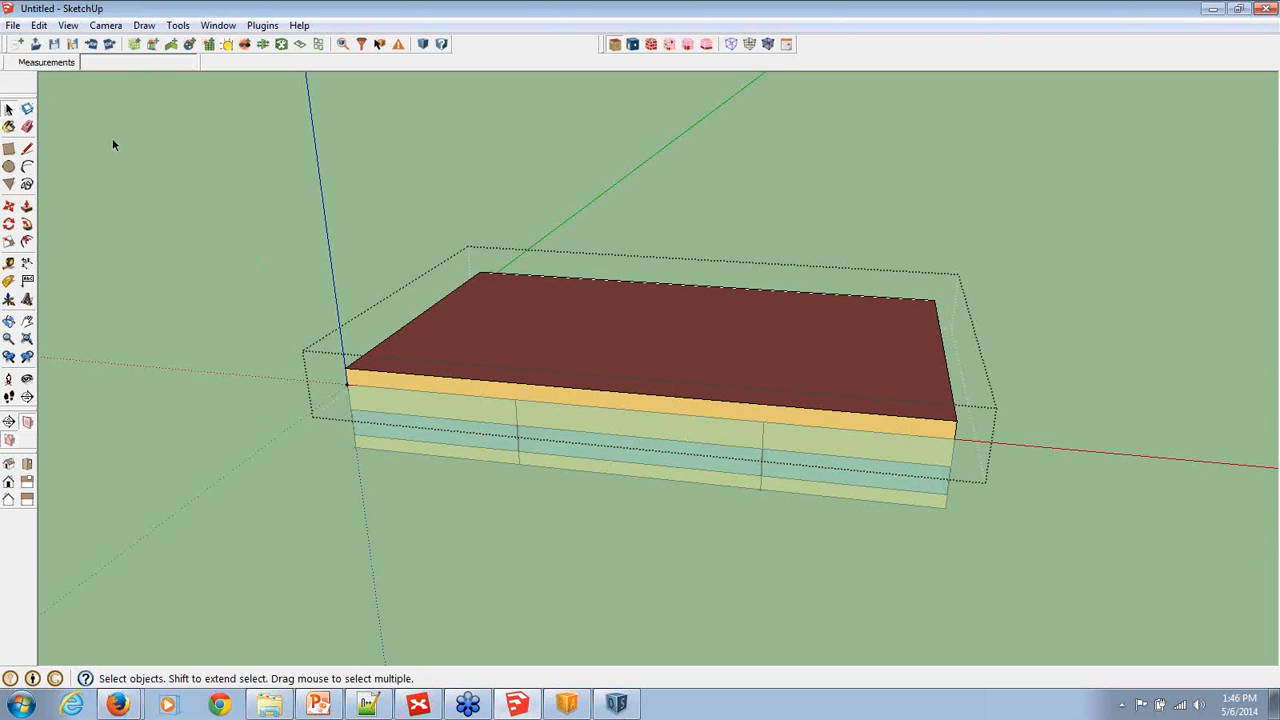
{"action": "left_click", "coordinate": [112, 138]}
Unhide all hidden spaces and check how the plenum sits between the two storeys
{"action": "left_click", "coordinate": [40, 26]}
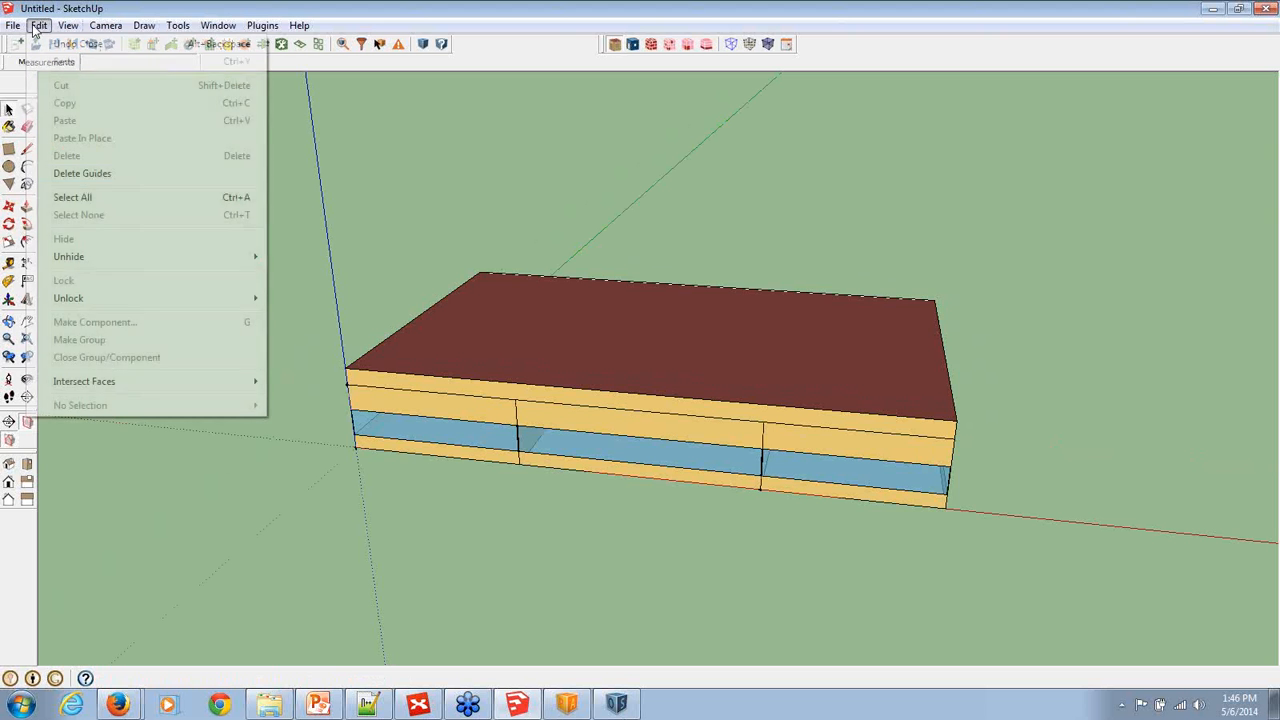
{"action": "mouse_move", "coordinate": [156, 260]}
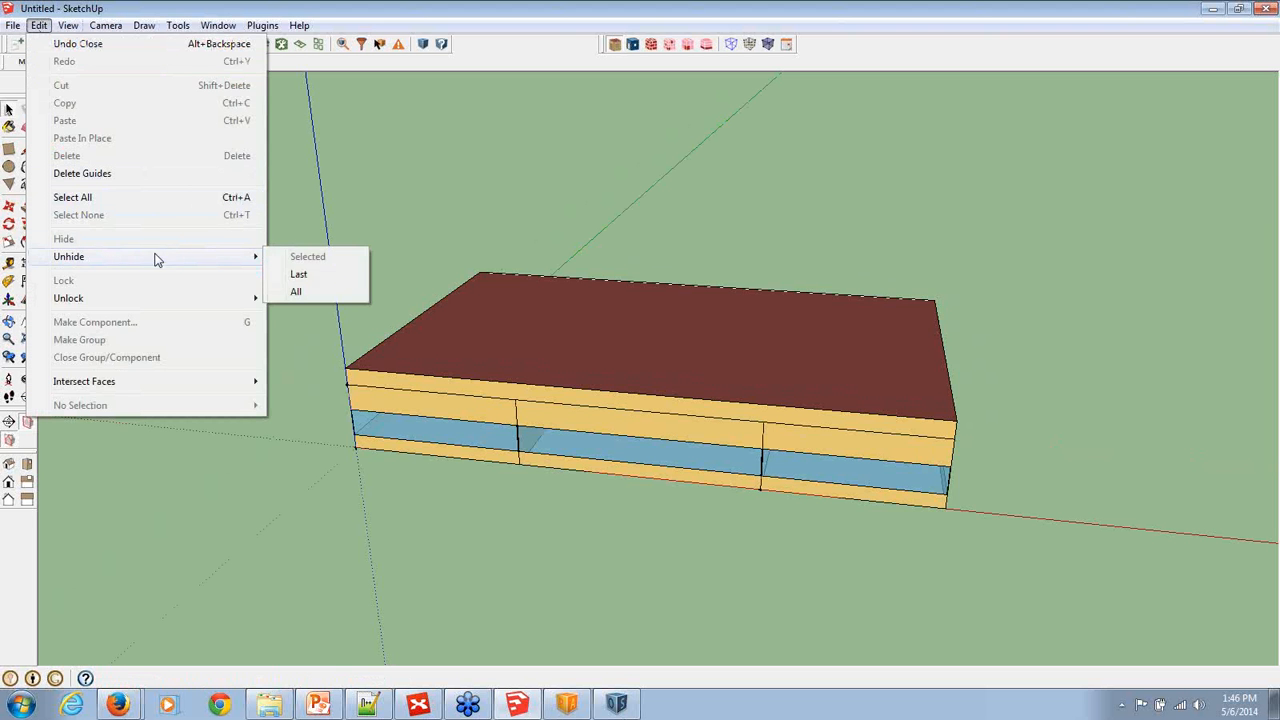
{"action": "left_click", "coordinate": [298, 290]}
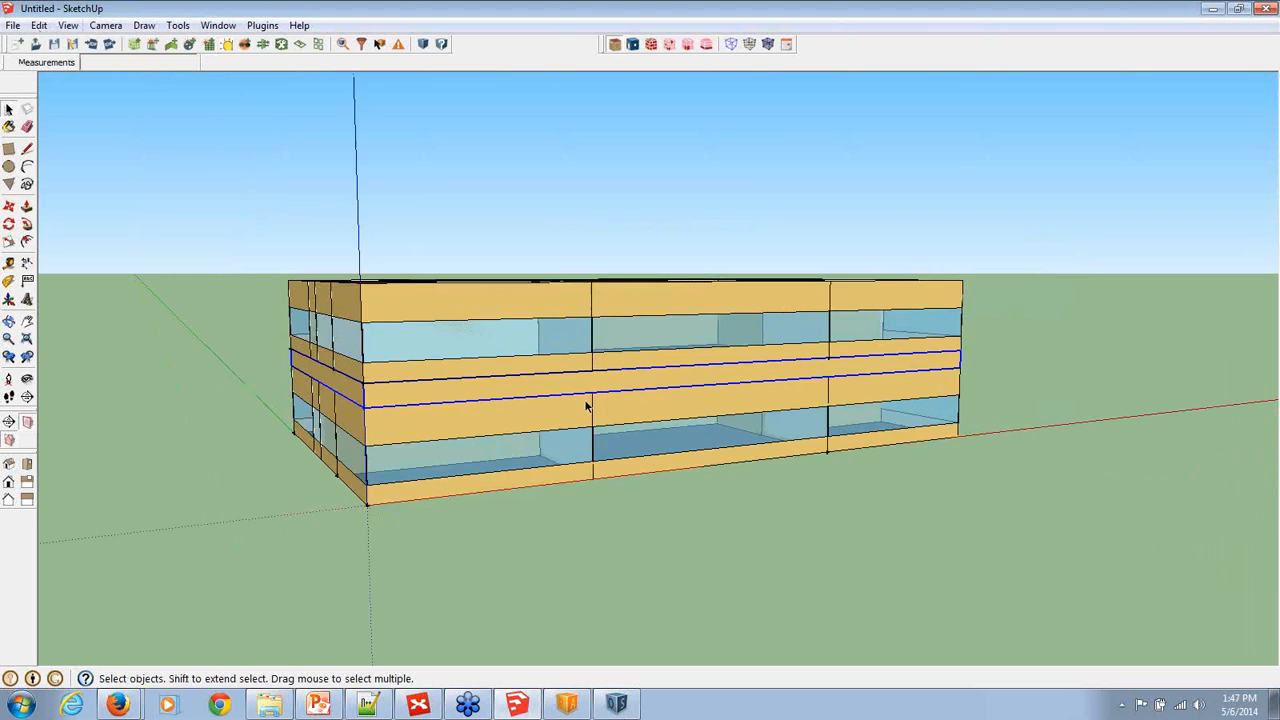
{"action": "left_click_drag", "start_coordinate": [586, 405], "coordinate": [490, 362]}
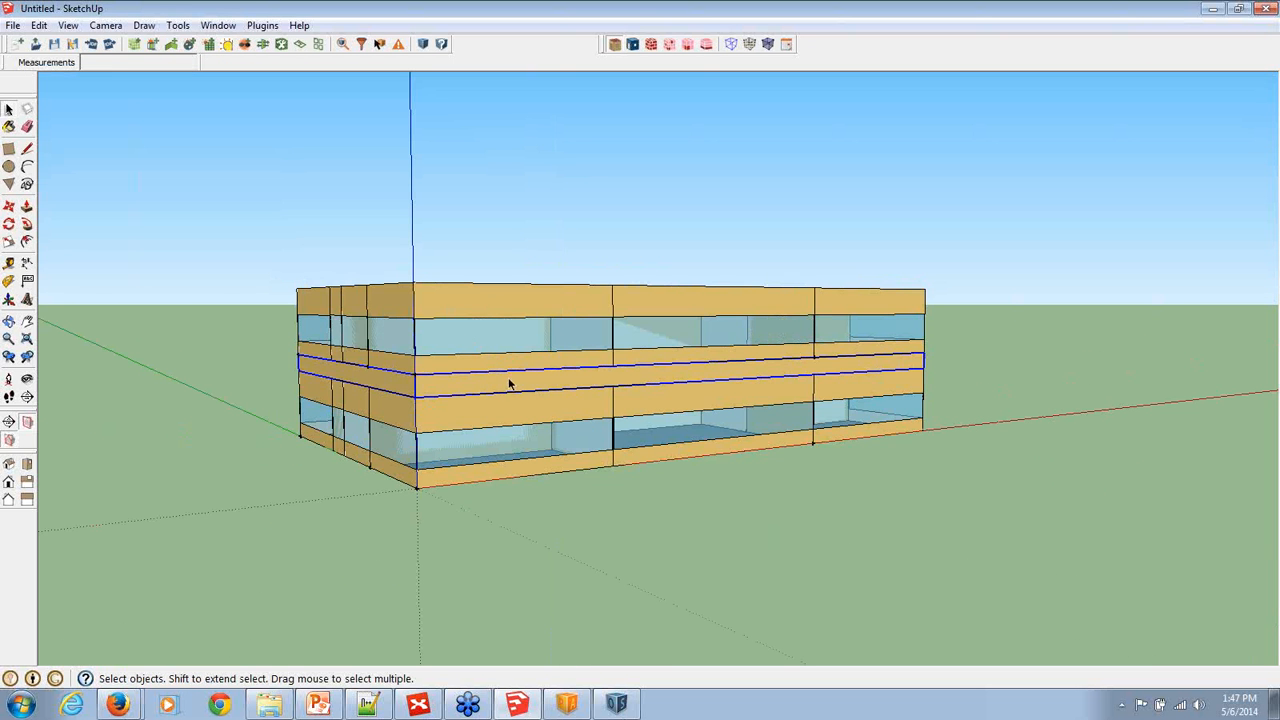
{"action": "key", "text": "o"}
{"action": "left_click_drag", "start_coordinate": [500, 426], "coordinate": [533, 400]}
{"action": "key", "text": "space"}
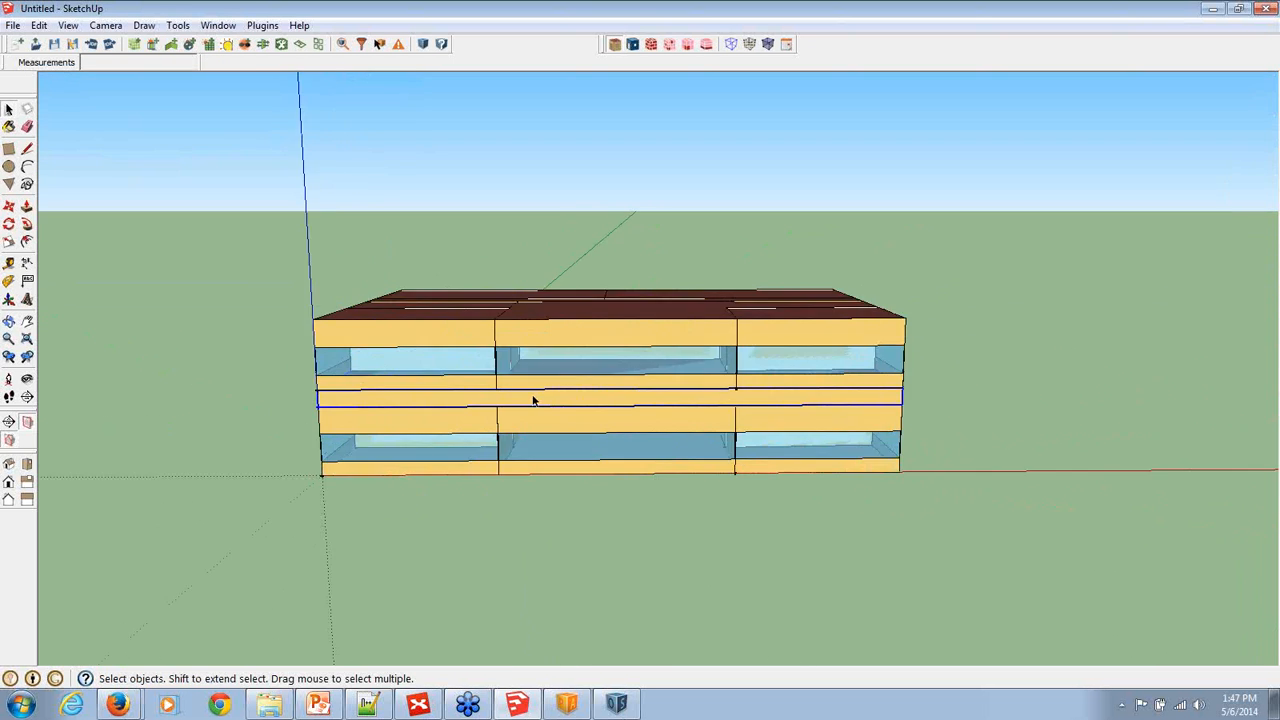
Intersect and match the inter-zone surfaces in the entire model, accepting the reassignment of constructions
{"action": "left_click", "coordinate": [263, 45]}
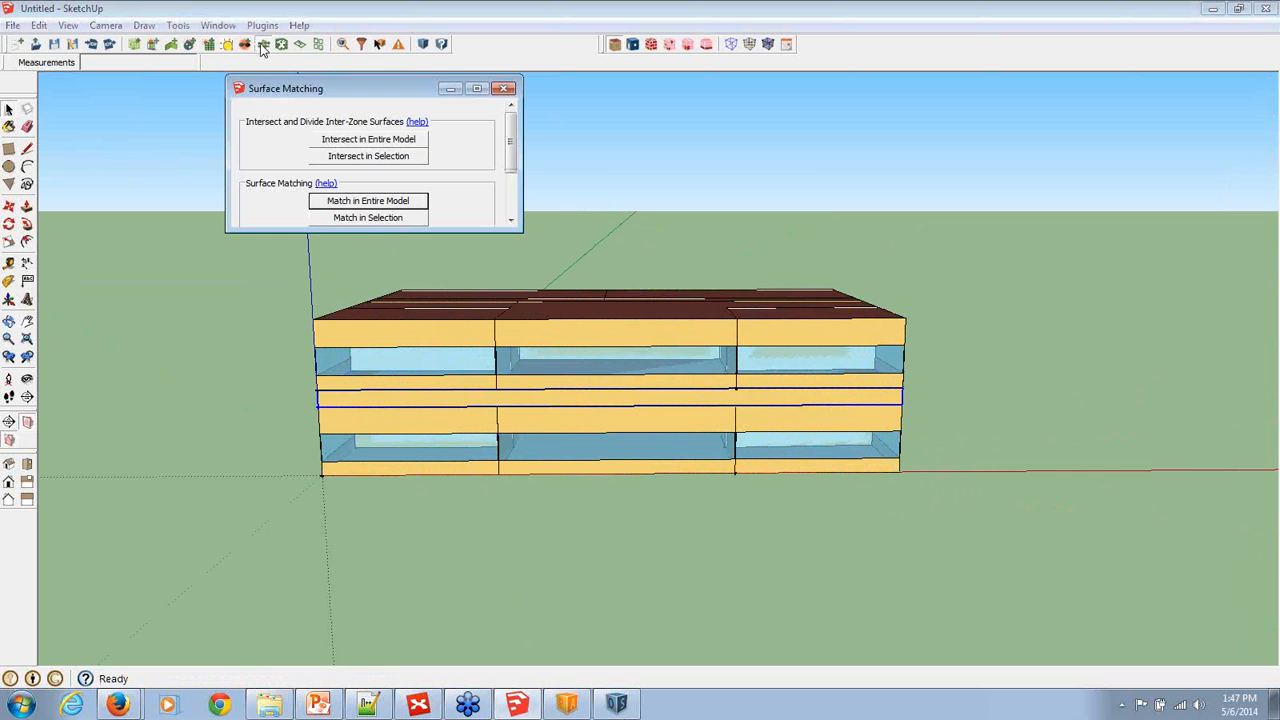
{"action": "left_click", "coordinate": [339, 141]}
{"action": "left_click", "coordinate": [424, 202]}
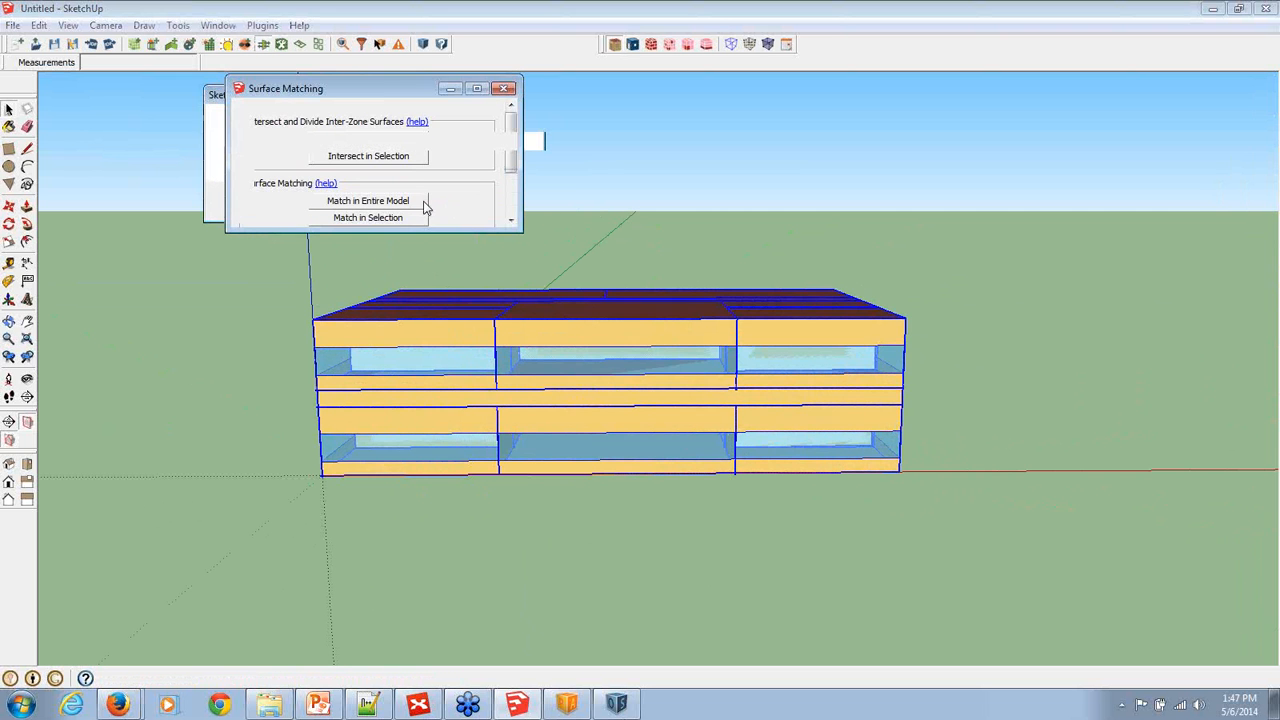
{"action": "left_click", "coordinate": [368, 203]}
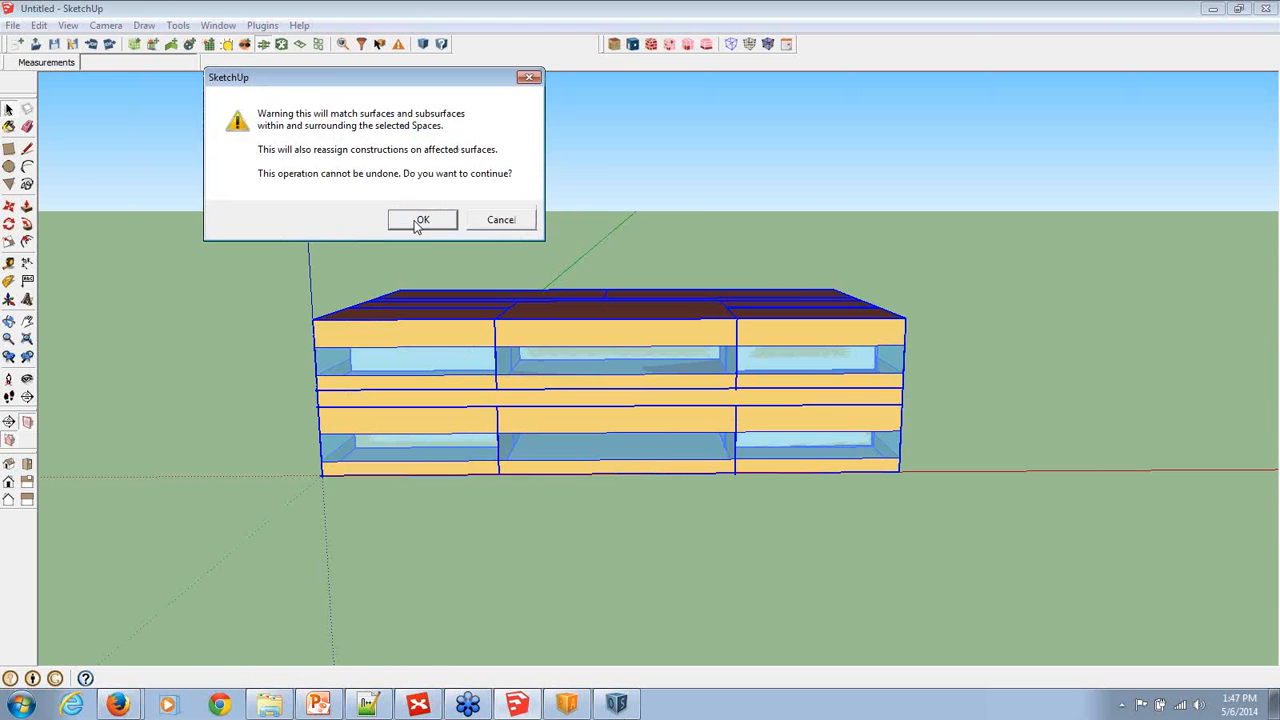
{"action": "left_click", "coordinate": [420, 220]}
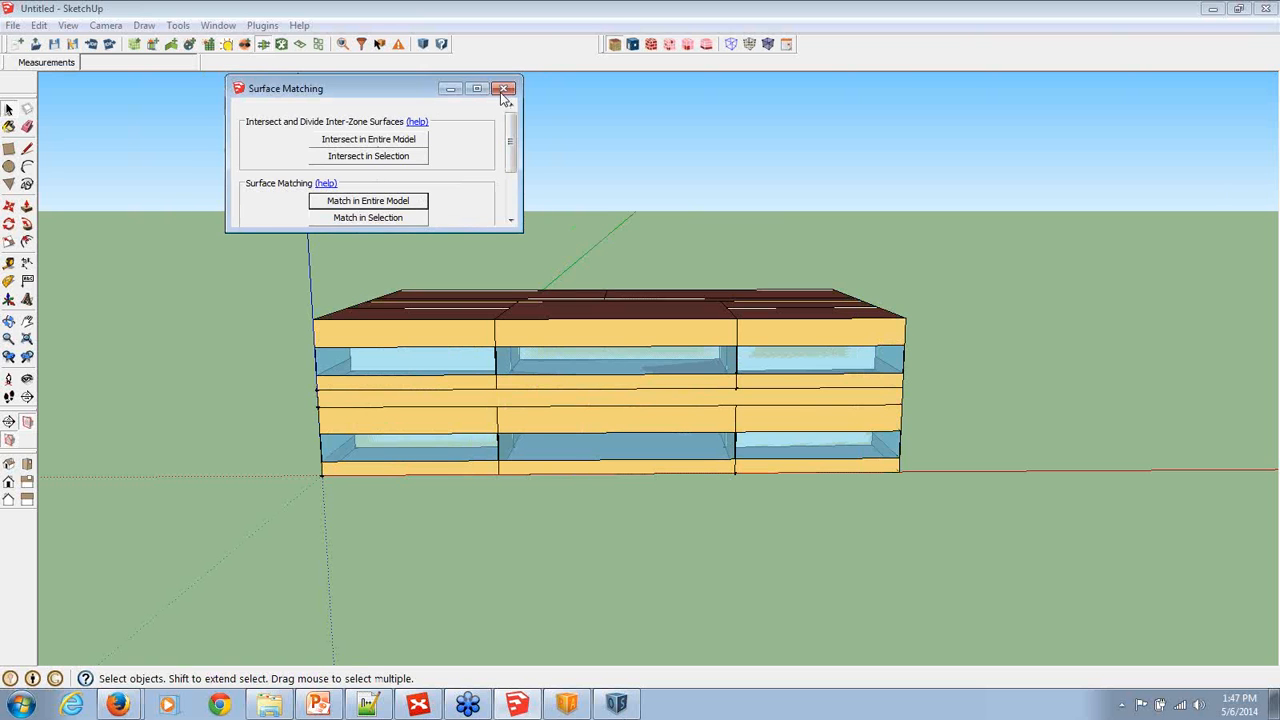
{"action": "left_click", "coordinate": [505, 88]}
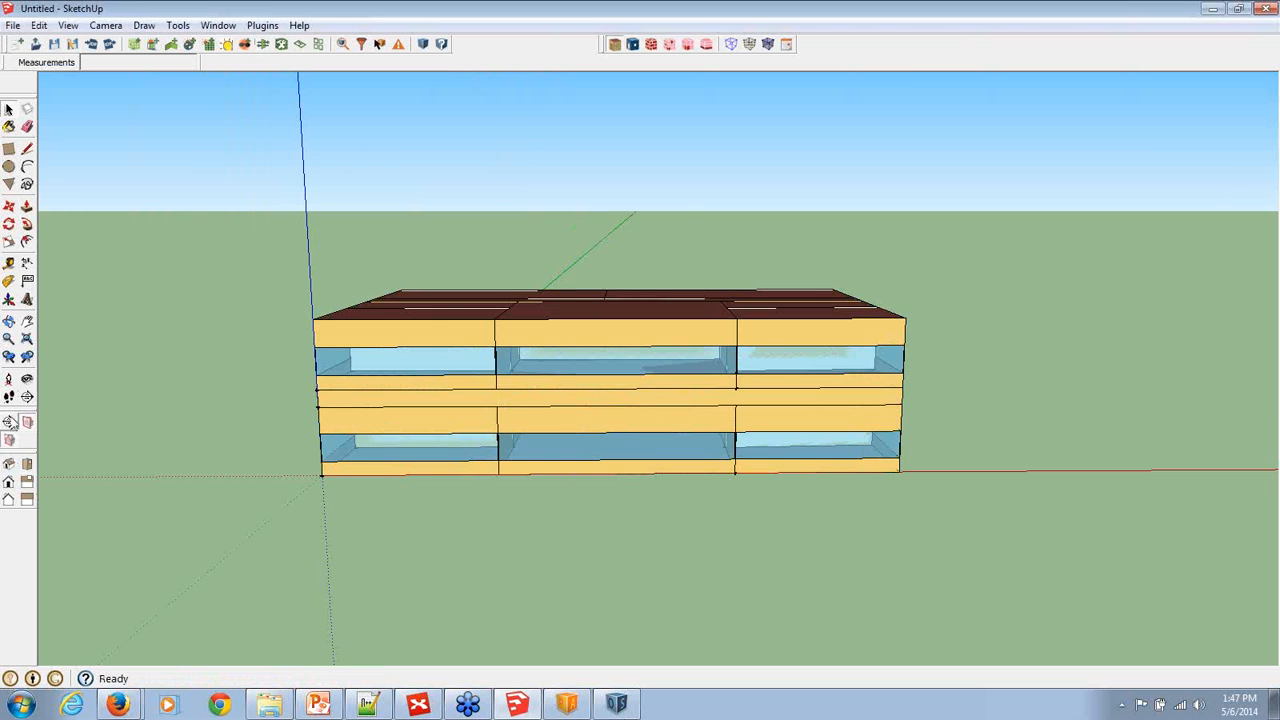
Place a section plane on the building's front facade to expose the interior
{"action": "left_click", "coordinate": [9, 422]}
{"action": "left_click", "coordinate": [388, 392]}
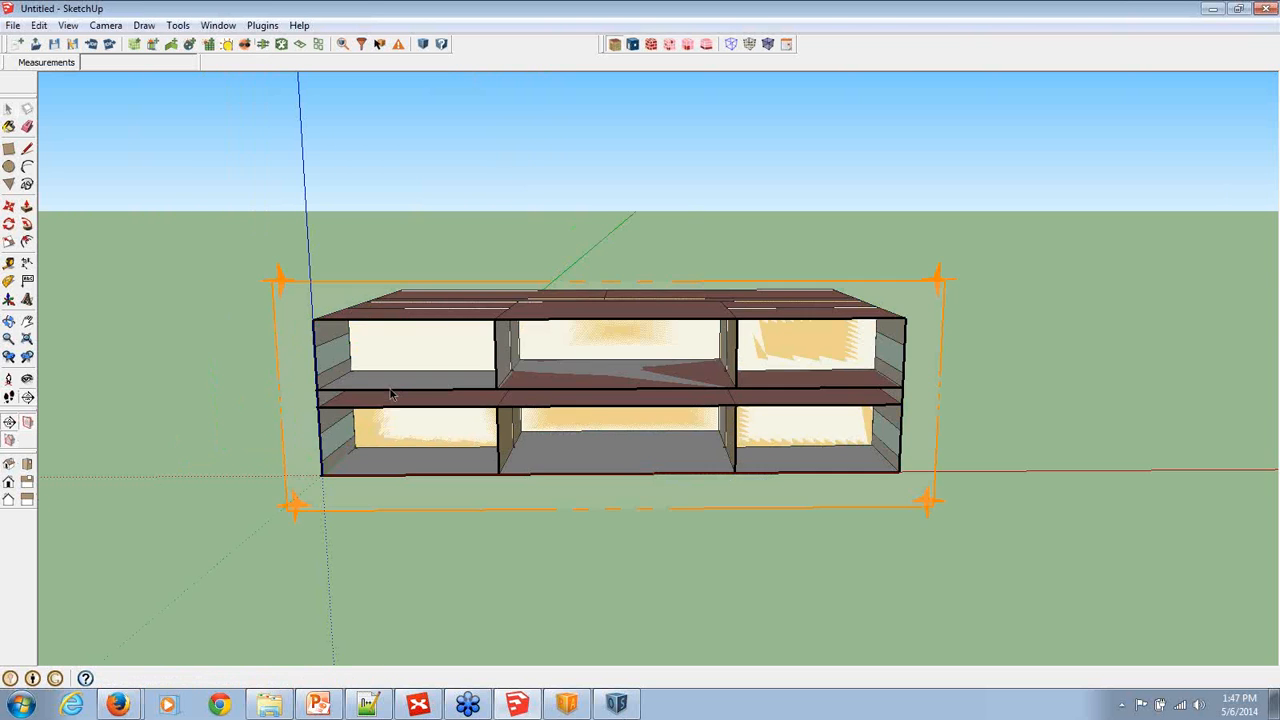
{"action": "left_click_drag", "start_coordinate": [386, 394], "coordinate": [505, 415]}
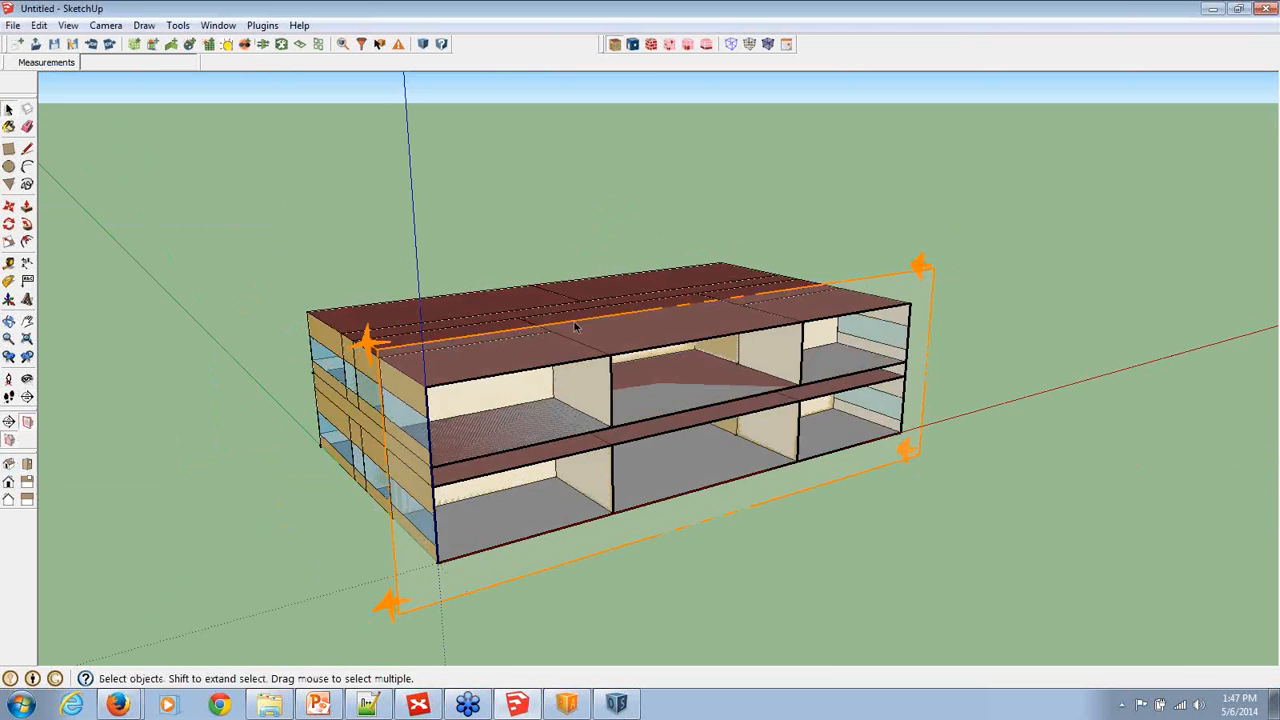
Render the surfaces by boundary condition and examine the plenum's floor and ceiling through the section cut
{"action": "left_click", "coordinate": [634, 44]}
{"action": "mouse_move", "coordinate": [596, 443]}
{"action": "left_mouse_down"}
{"action": "mouse_move", "coordinate": [570, 399]}
{"action": "mouse_move", "coordinate": [593, 434]}
{"action": "left_mouse_up"}
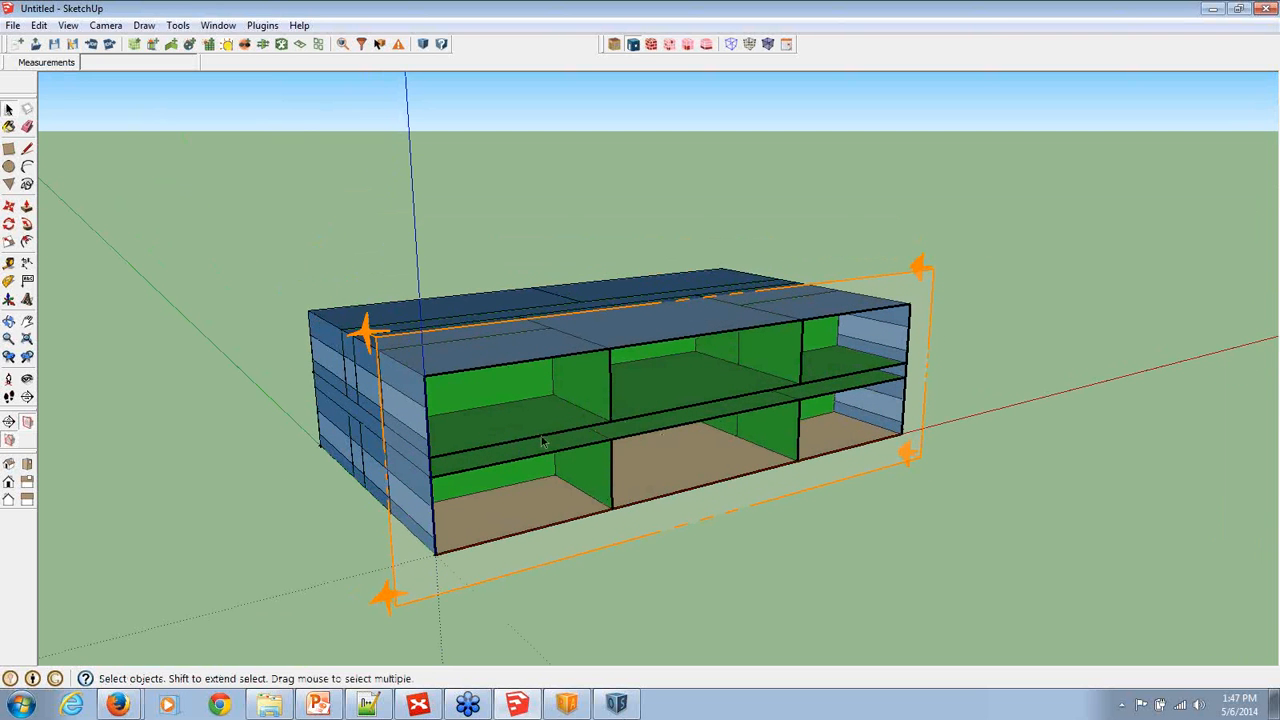
{"action": "scroll", "coordinate": [507, 457], "scroll_direction": "up", "scroll_amount": 5}
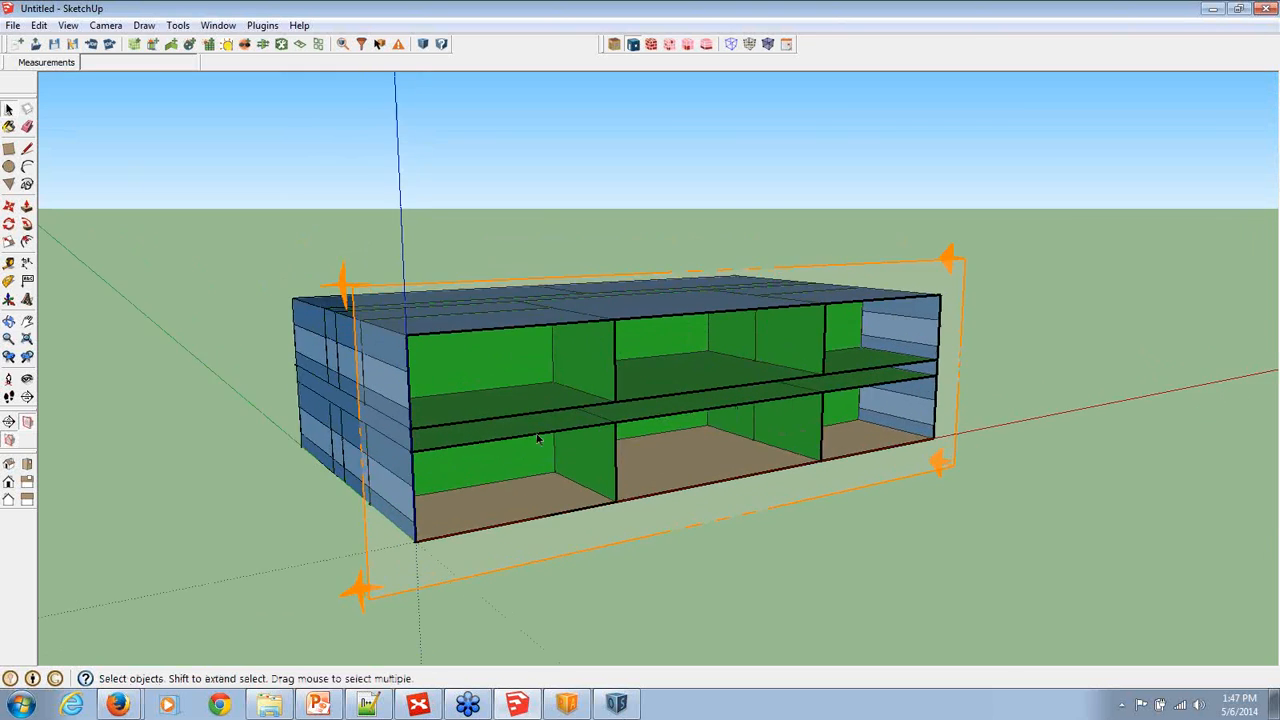
{"action": "left_click_drag", "start_coordinate": [826, 380], "coordinate": [580, 397]}
{"action": "scroll", "coordinate": [450, 424], "scroll_direction": "down", "scroll_amount": 3}
{"action": "left_click_drag", "start_coordinate": [398, 437], "coordinate": [480, 447]}
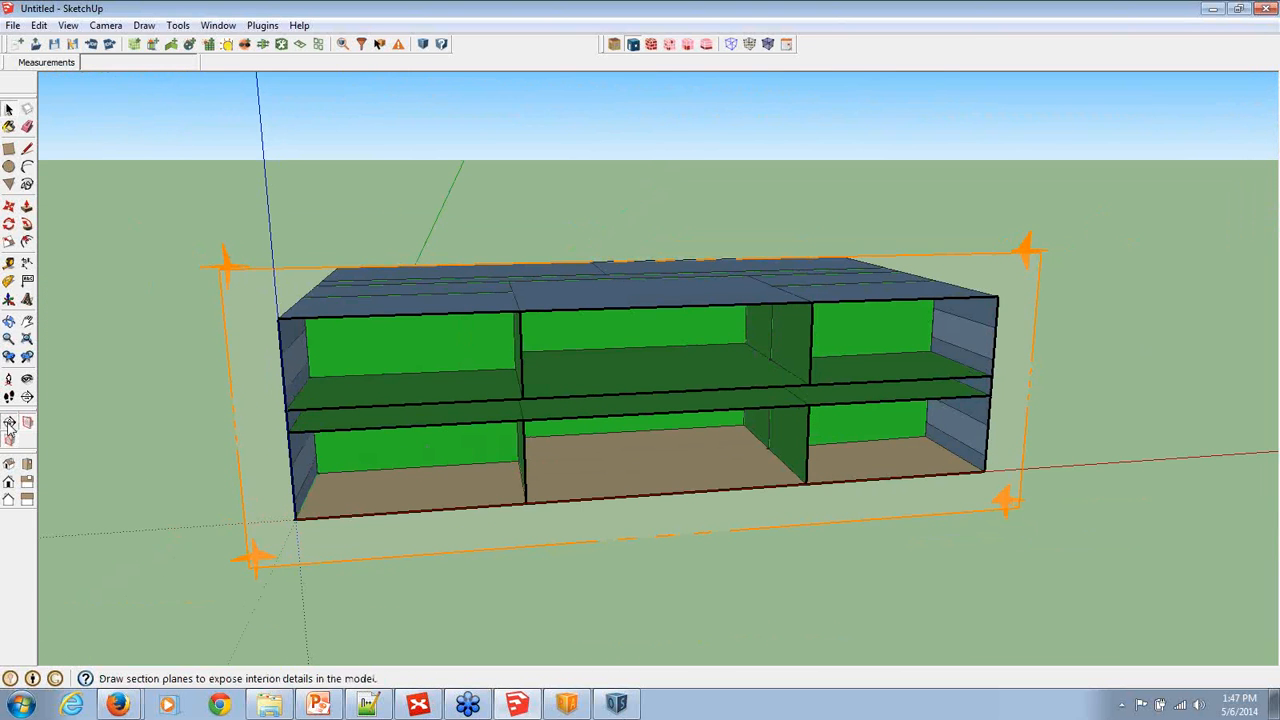
Turn off the section cut with its plane display and return to rendering by surface type
{"action": "left_click", "coordinate": [9, 421]}
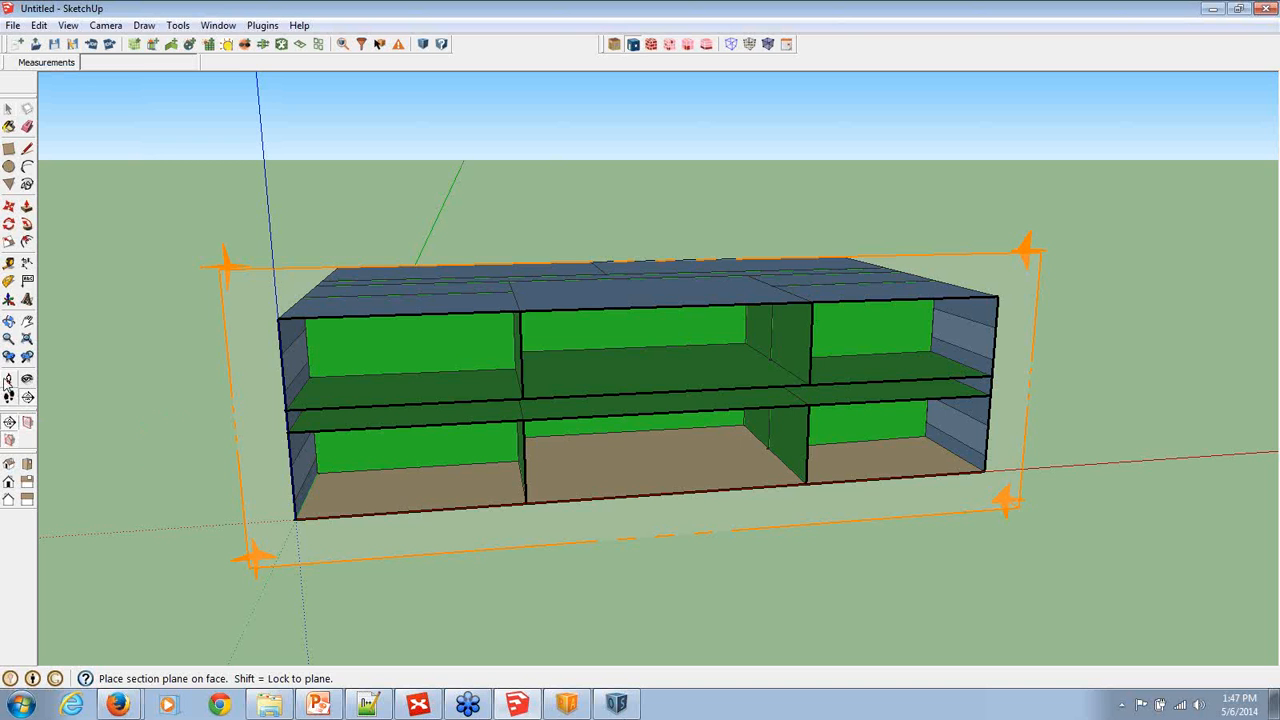
{"action": "left_click", "coordinate": [9, 110]}
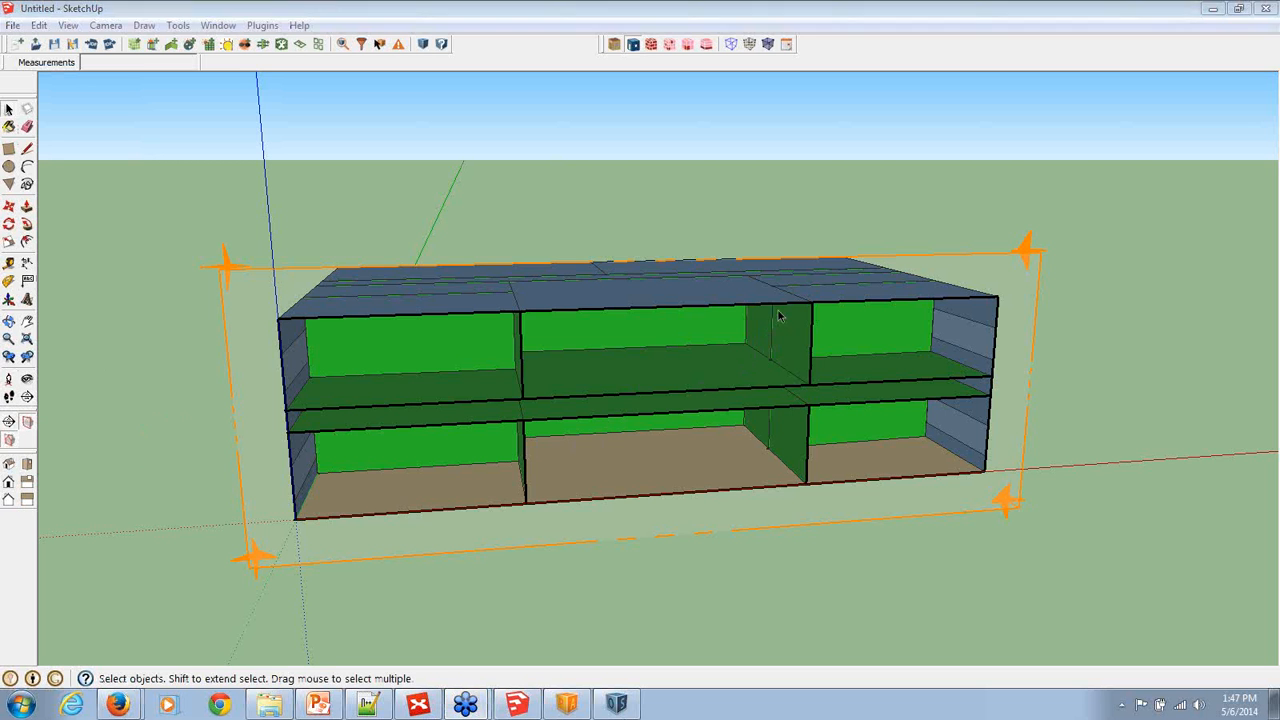
{"action": "left_click", "coordinate": [27, 397]}
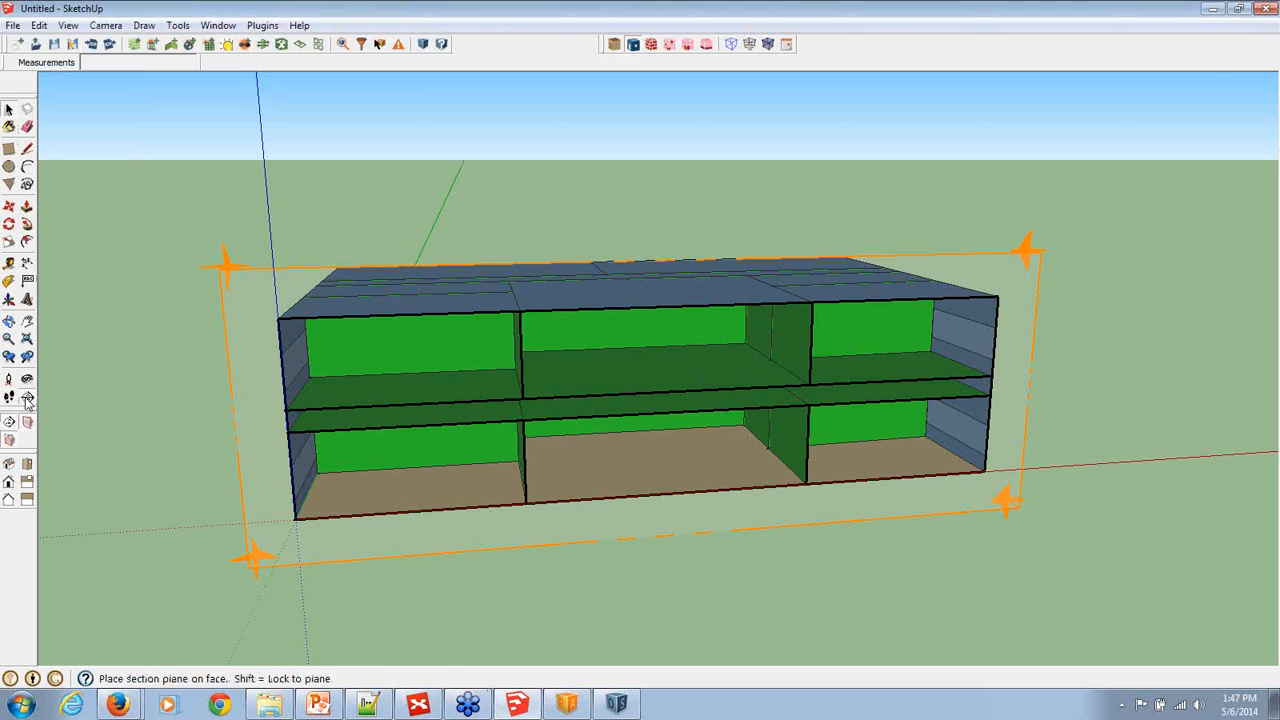
{"action": "left_click", "coordinate": [10, 440]}
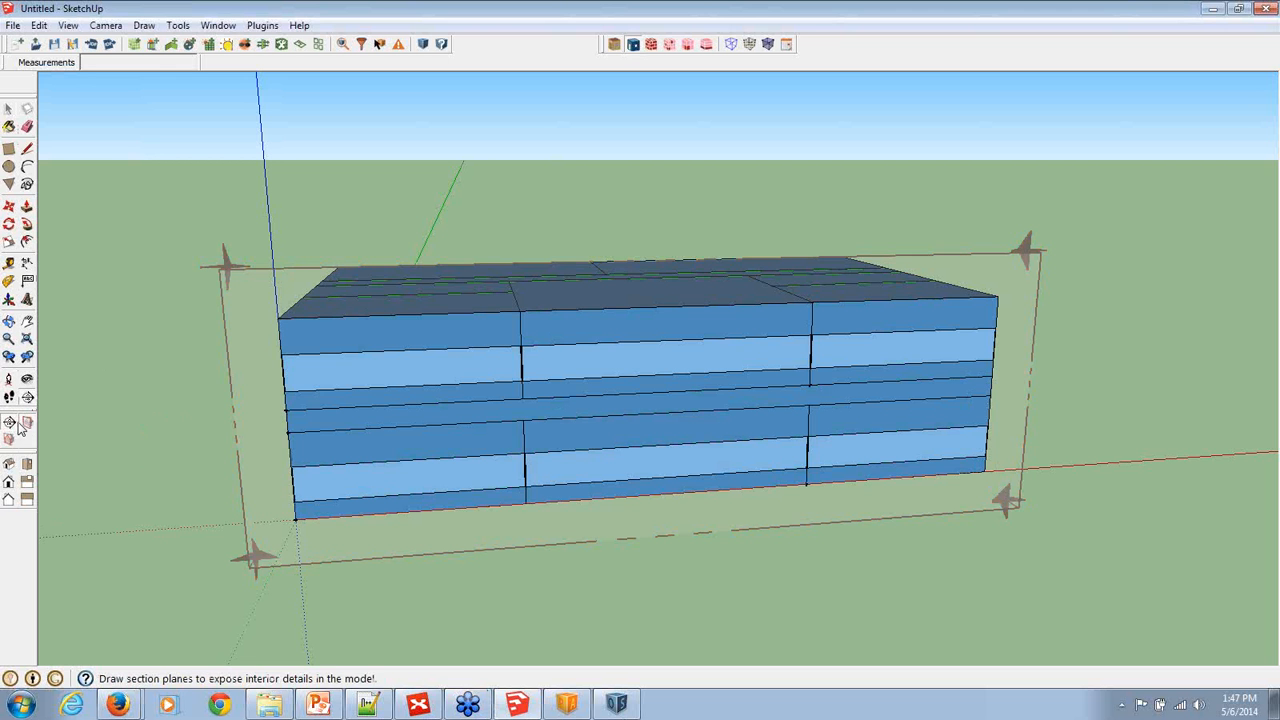
{"action": "left_click", "coordinate": [21, 425]}
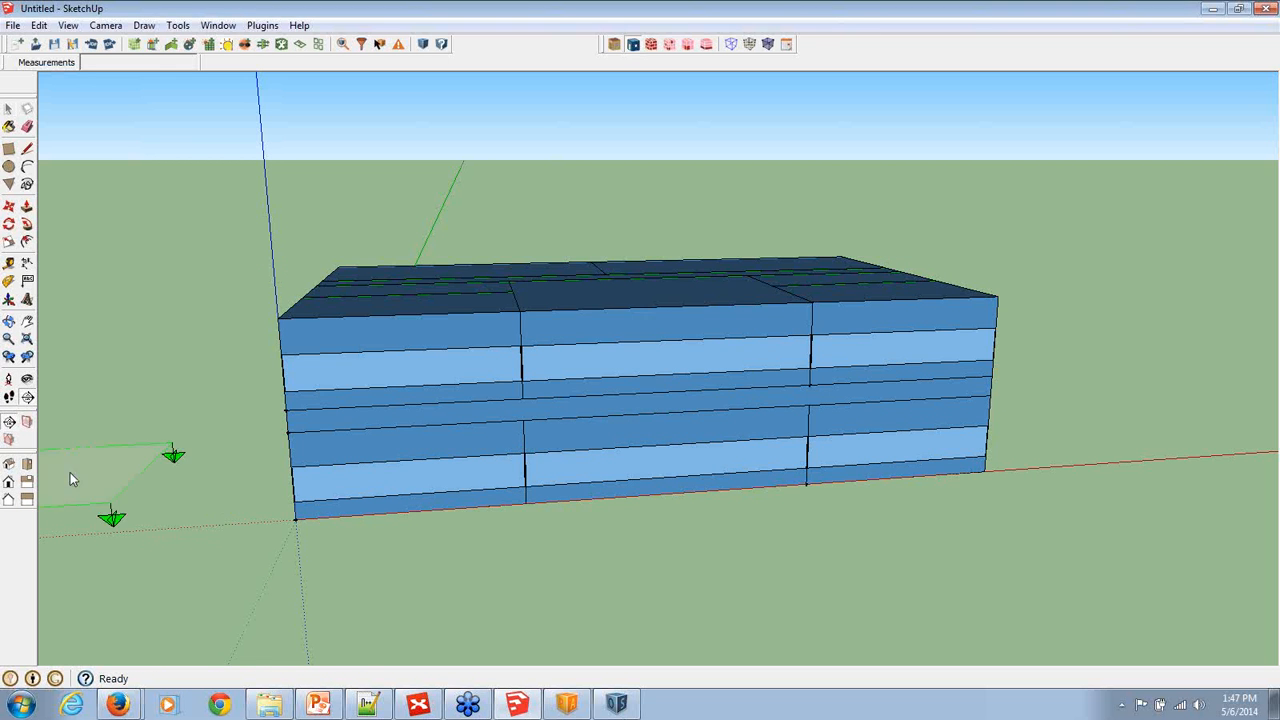
{"action": "left_click", "coordinate": [614, 44]}
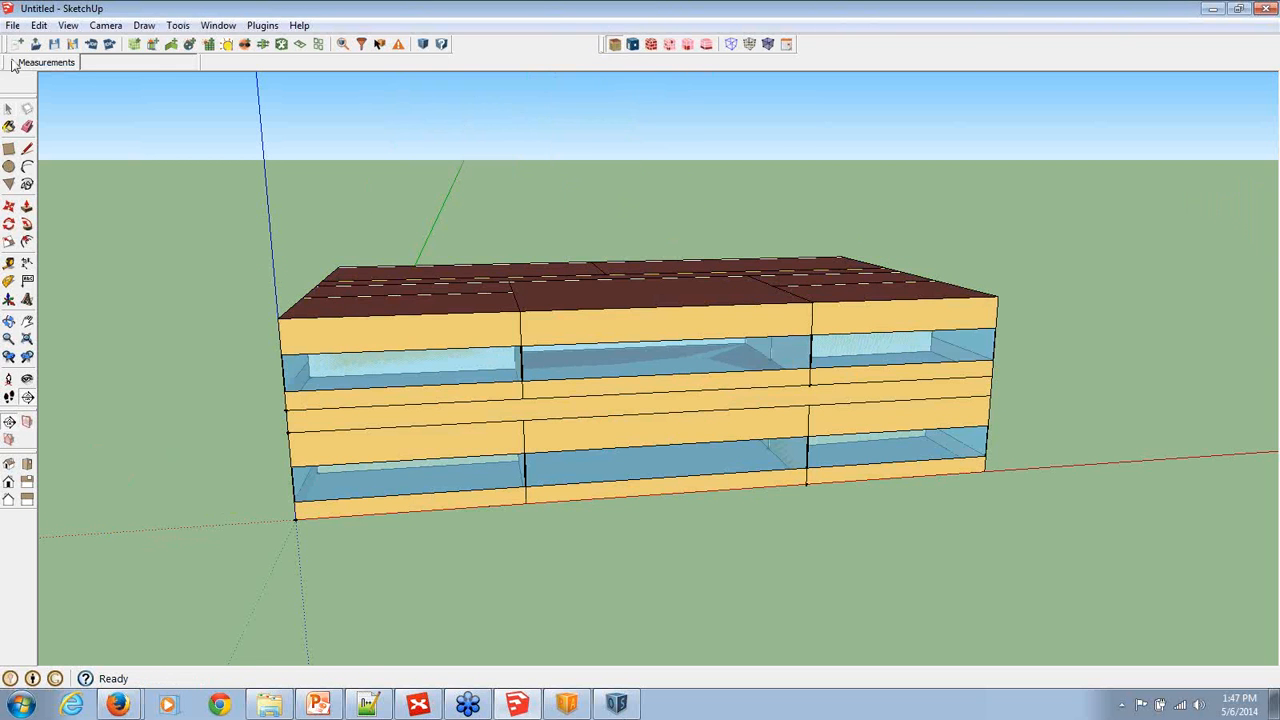
{"action": "left_click", "coordinate": [8, 110]}
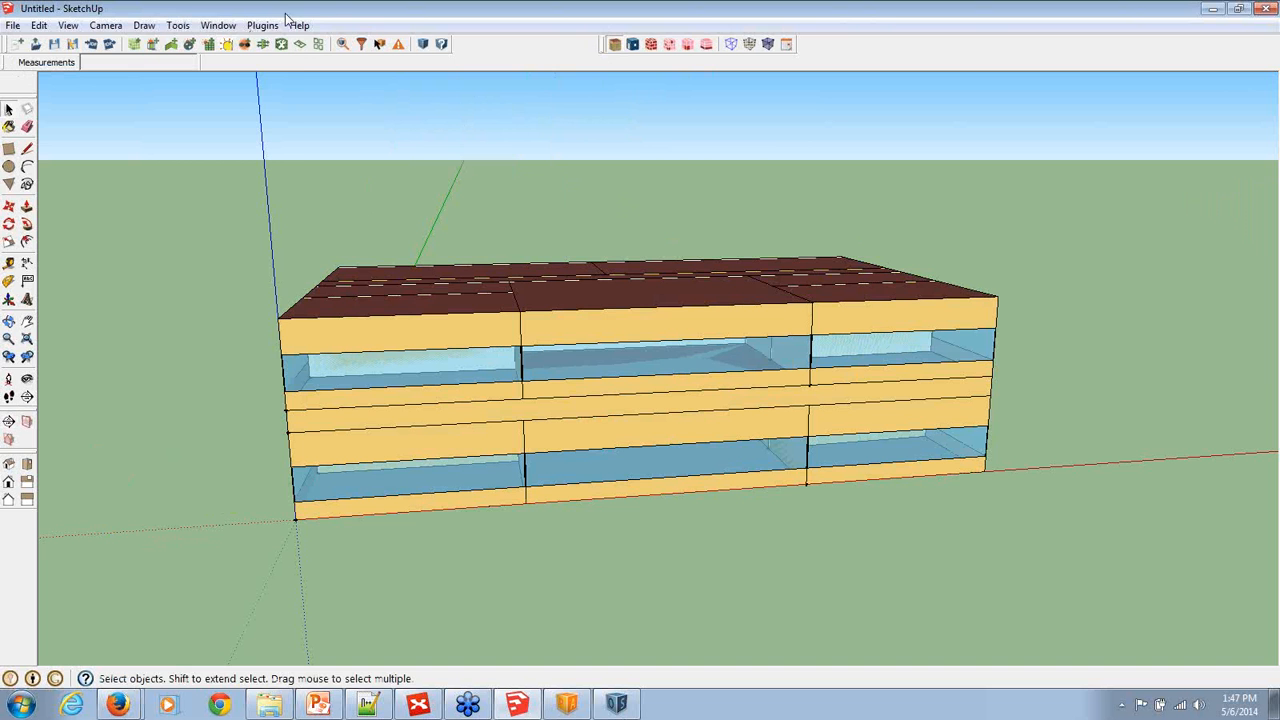
Open the OpenStudio Inspector and enlarge its window to show the full object lists and fields
{"action": "left_click", "coordinate": [341, 44]}
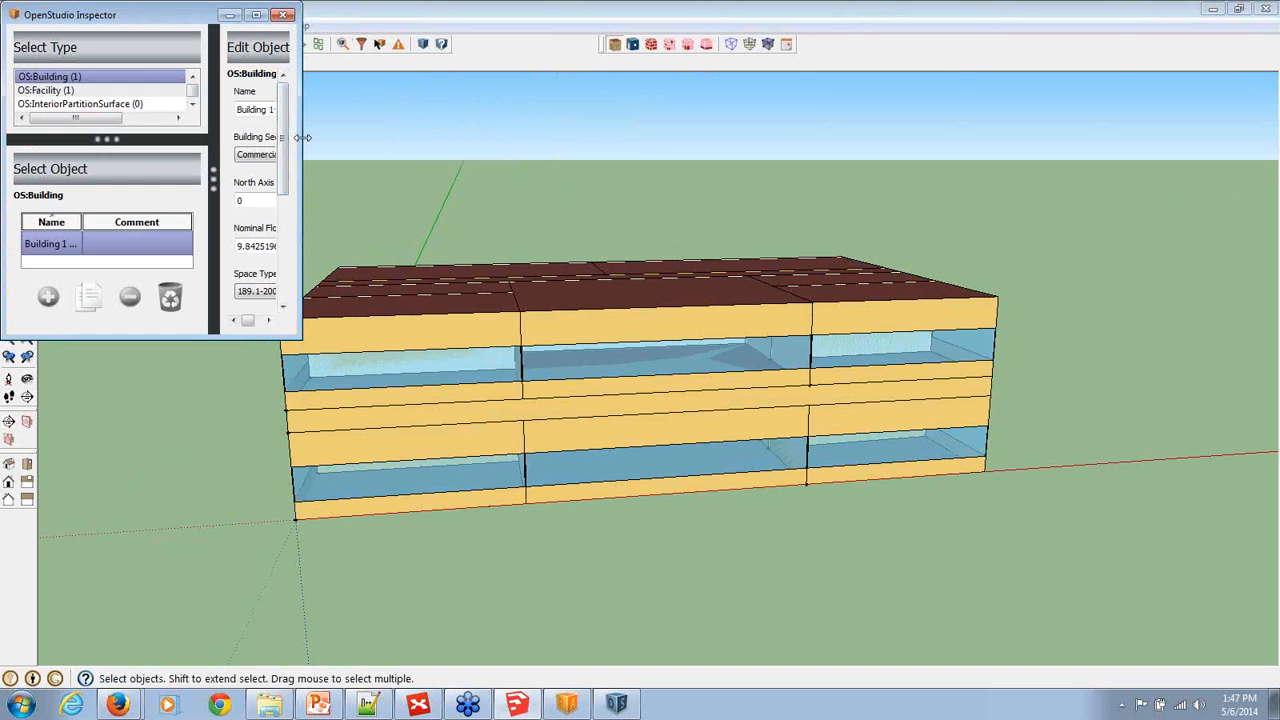
{"action": "left_click_drag", "start_coordinate": [302, 141], "coordinate": [951, 232]}
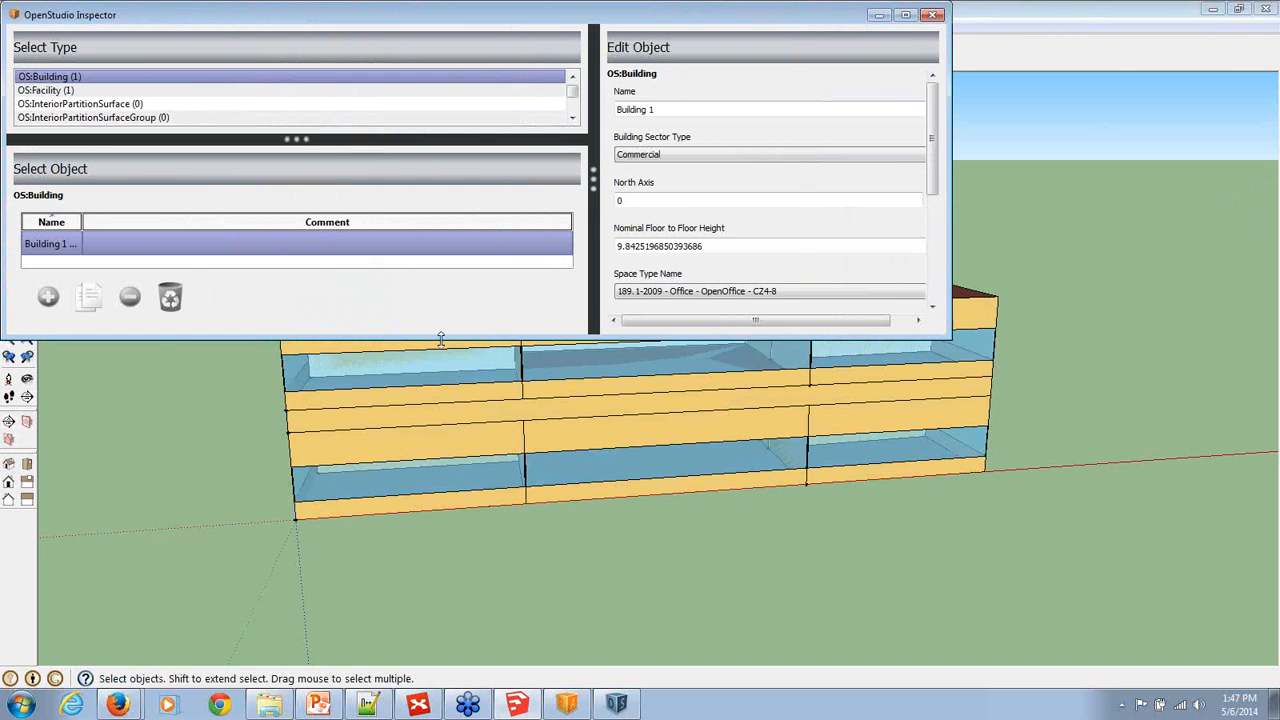
{"action": "left_click_drag", "start_coordinate": [437, 337], "coordinate": [437, 668]}
Duplicate the space type "CBECS_Before-1980 ClimateZone 1-8 SecondarySchool Mechanical"
{"action": "scroll", "coordinate": [145, 255], "scroll_direction": "down", "scroll_amount": 10}
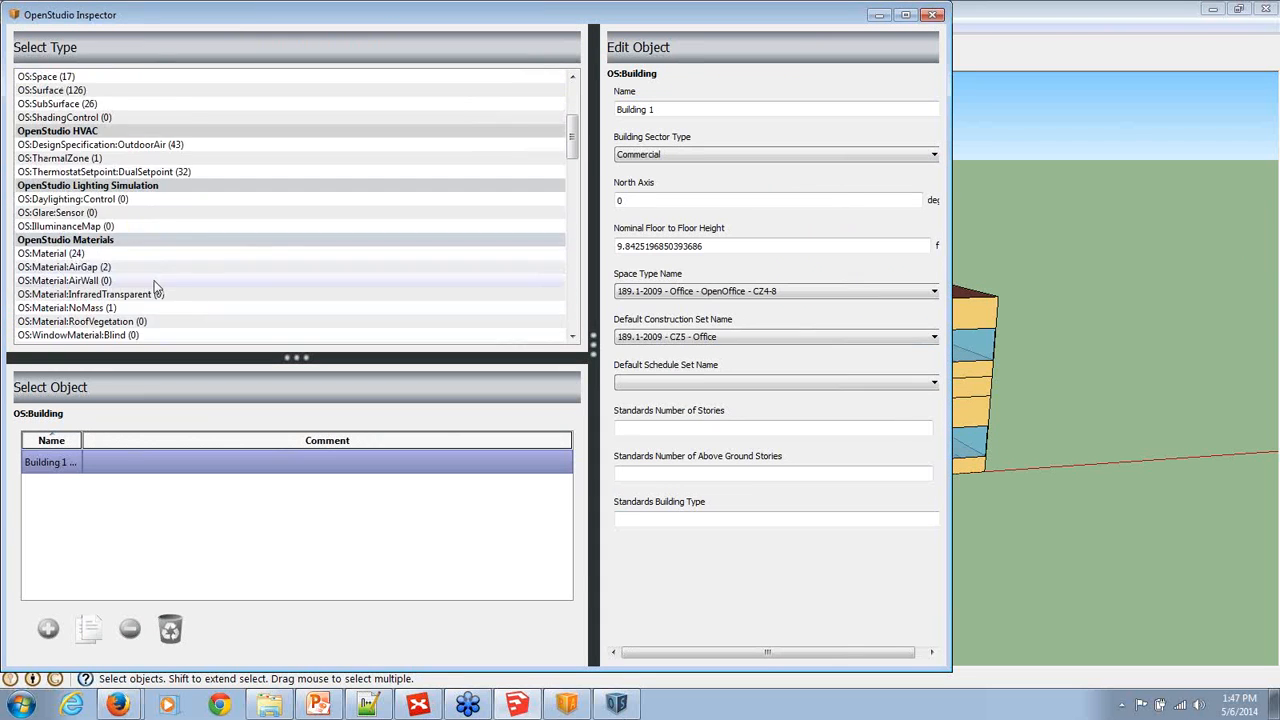
{"action": "left_click", "coordinate": [88, 268]}
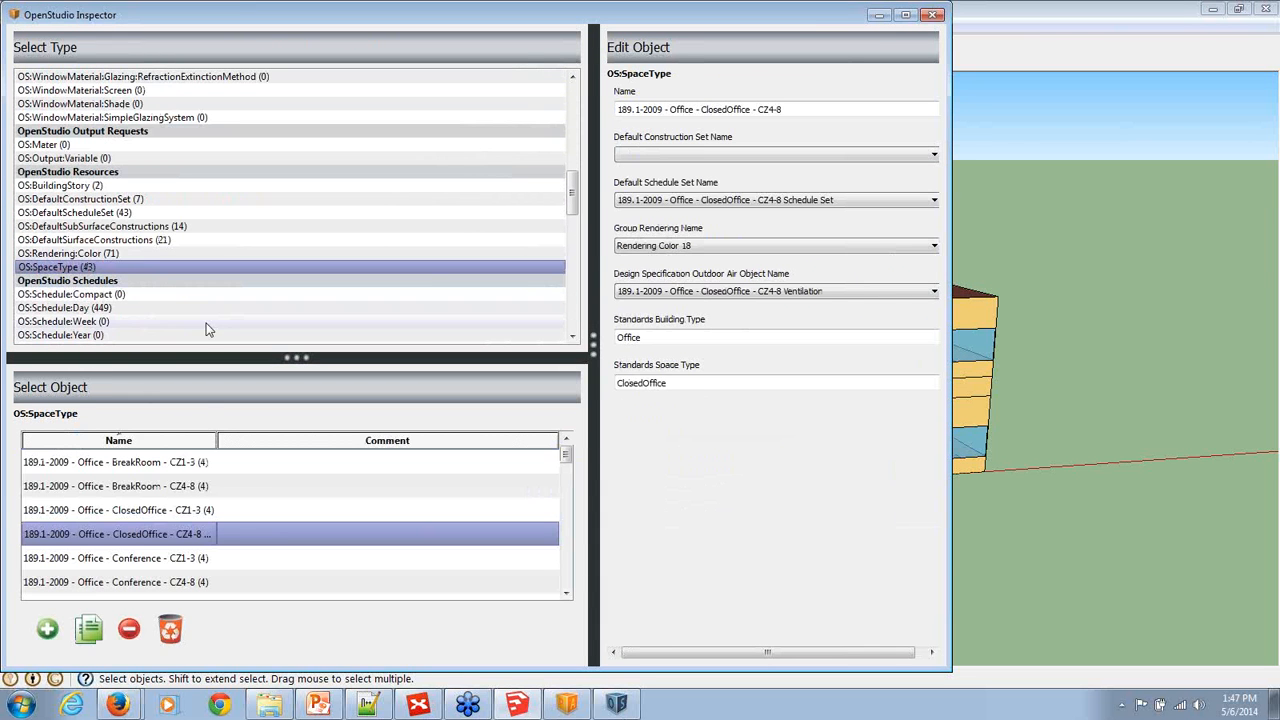
{"action": "left_click_drag", "start_coordinate": [212, 440], "coordinate": [437, 440]}
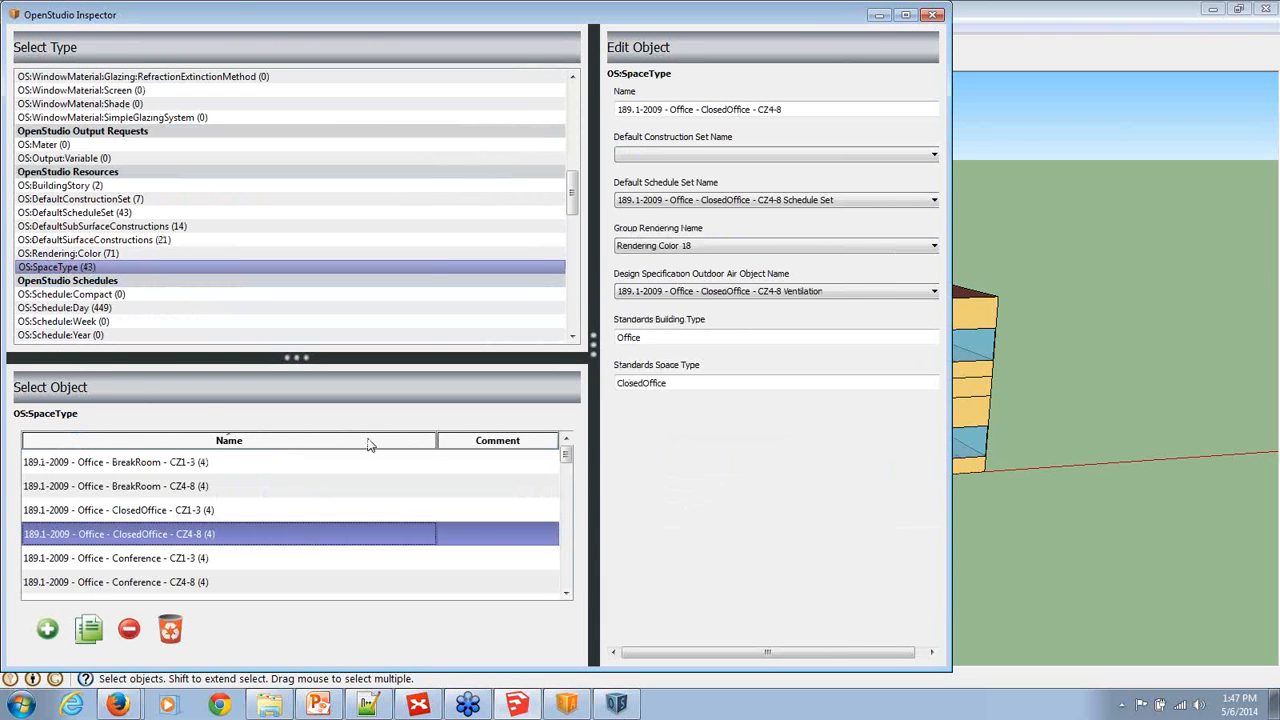
{"action": "scroll", "coordinate": [257, 523], "scroll_direction": "down", "scroll_amount": 12}
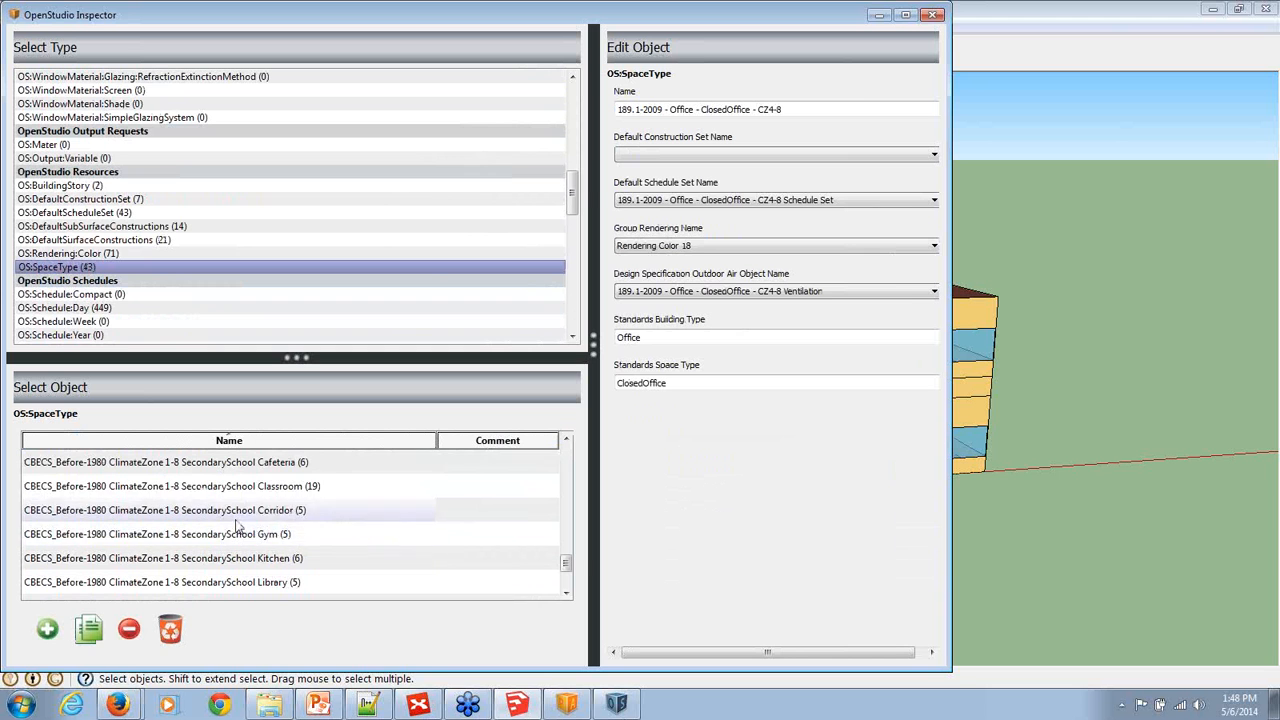
{"action": "scroll", "coordinate": [240, 527], "scroll_direction": "down", "scroll_amount": 3}
{"action": "left_click", "coordinate": [266, 546]}
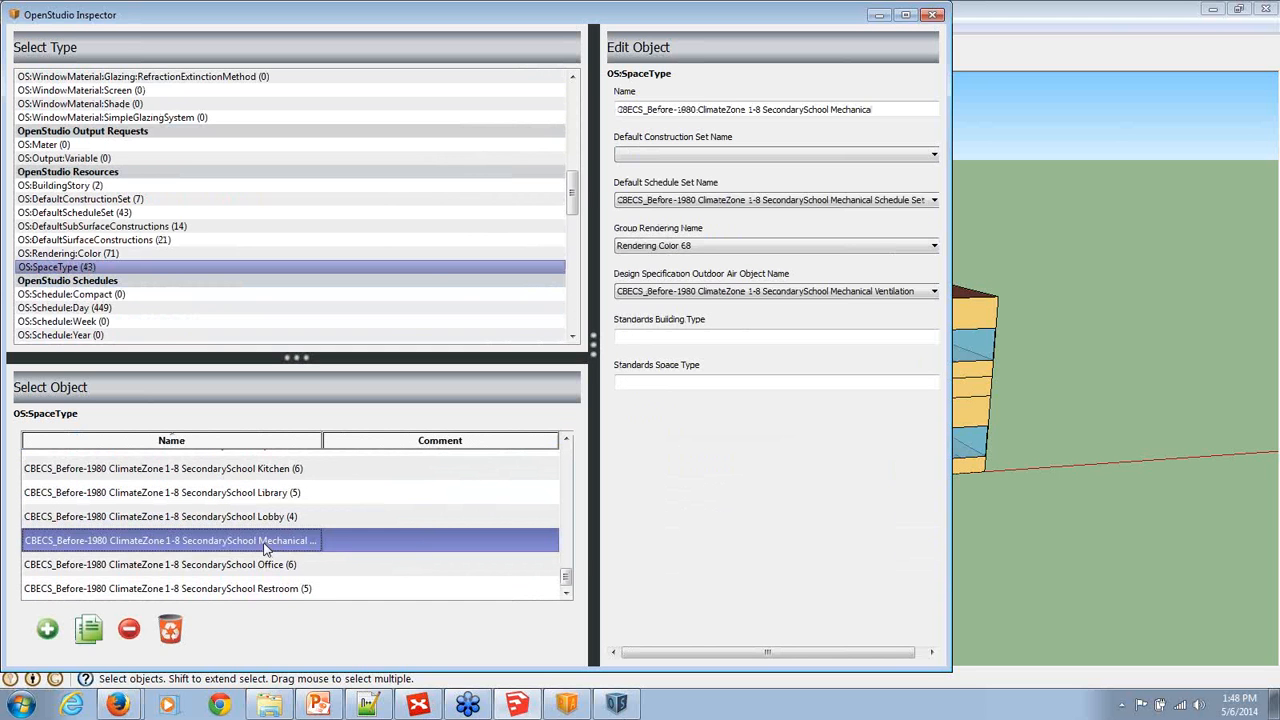
{"action": "left_click", "coordinate": [89, 630]}
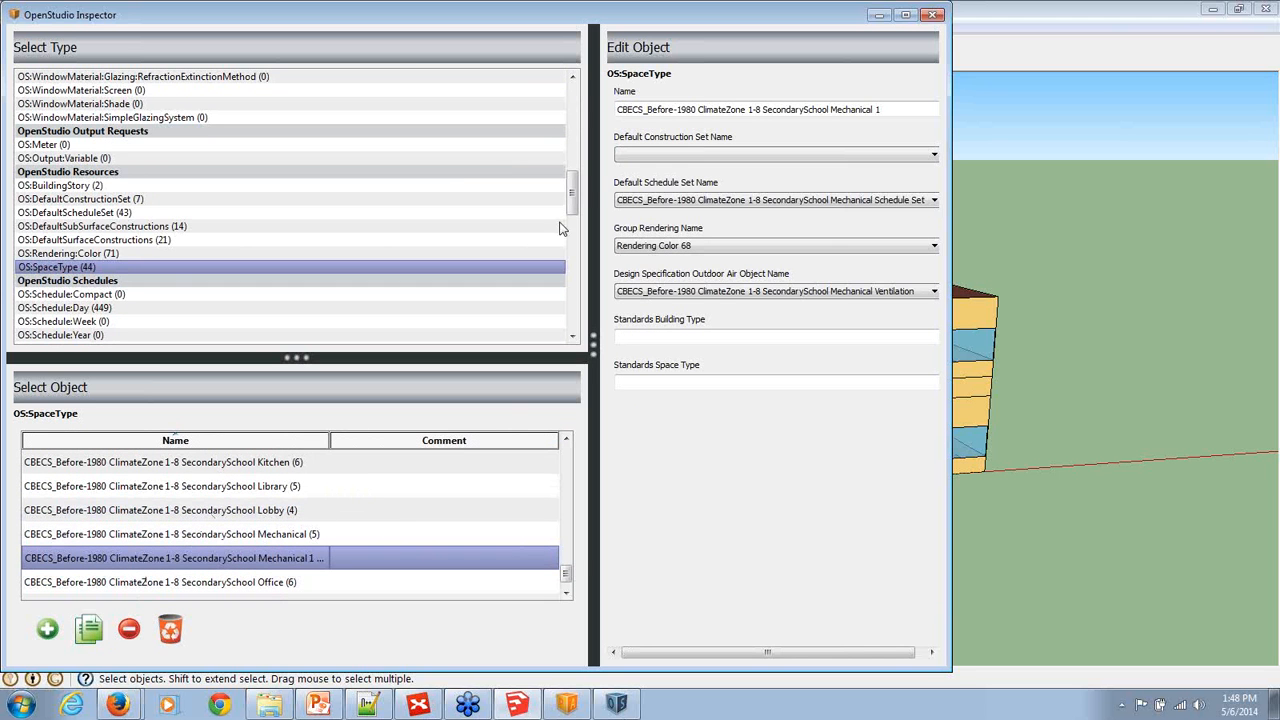
Rename the duplicated space type as "Plenum Space Type", set its default construction set to "189.1-2009 - CZ3 - Office", and close the Inspector
{"action": "left_click_drag", "start_coordinate": [880, 109], "coordinate": [405, 62]}
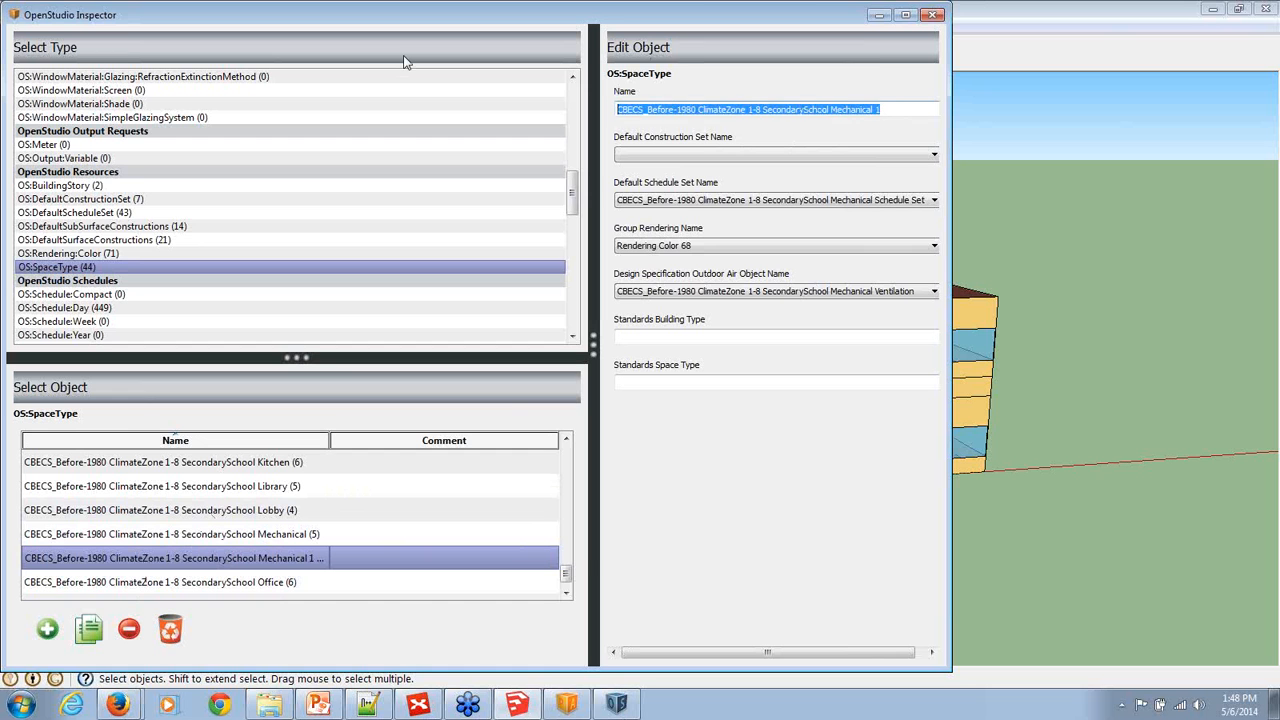
{"action": "type", "text": "Plenum Space Type"}
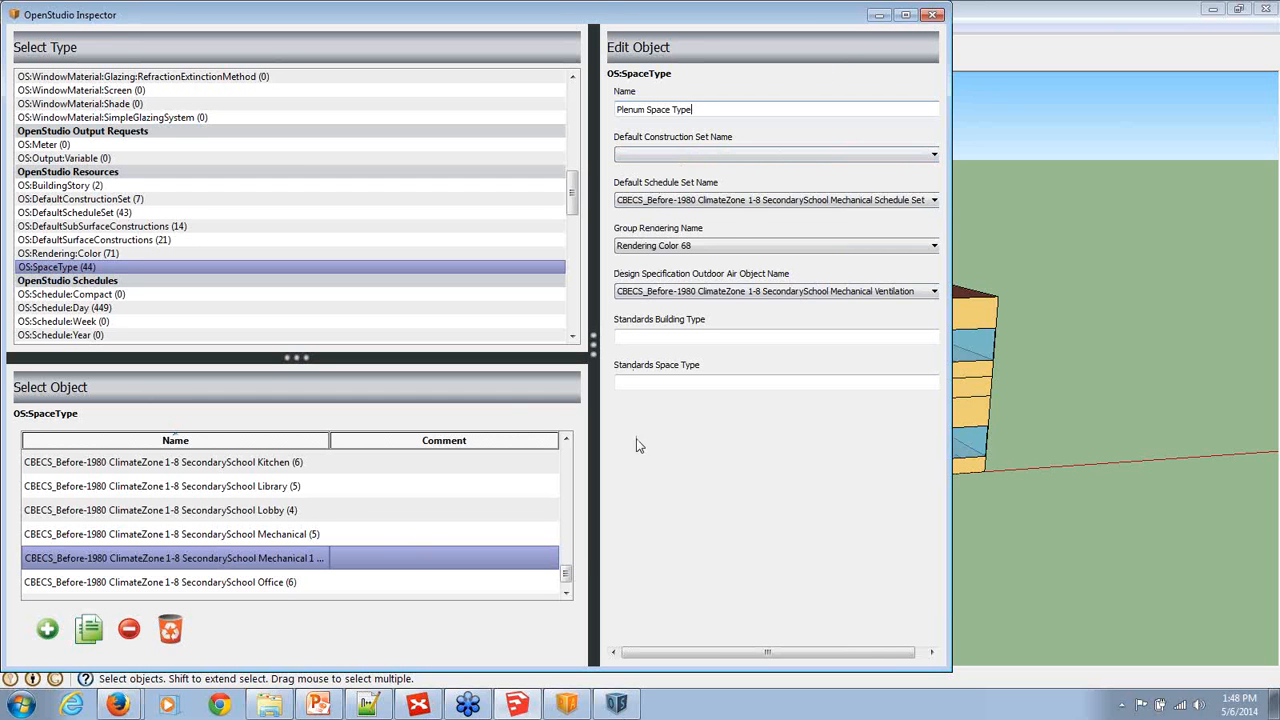
{"action": "left_click", "coordinate": [671, 152]}
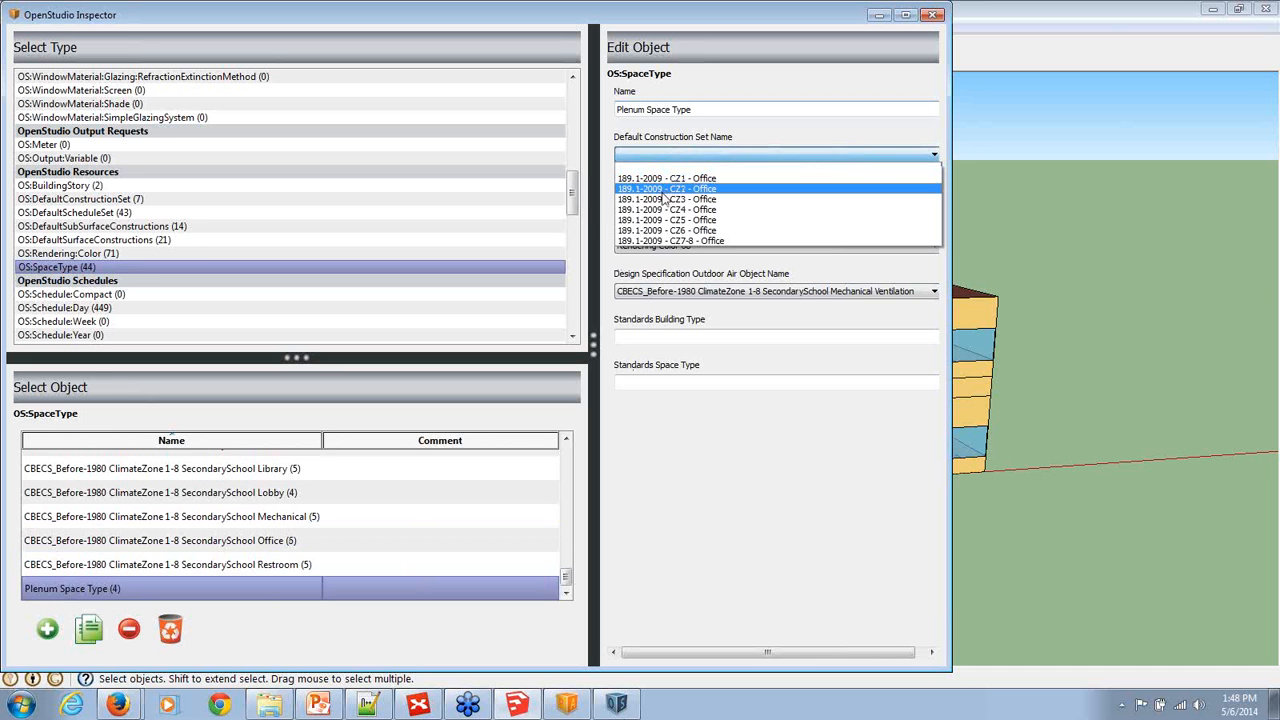
{"action": "left_click", "coordinate": [664, 199]}
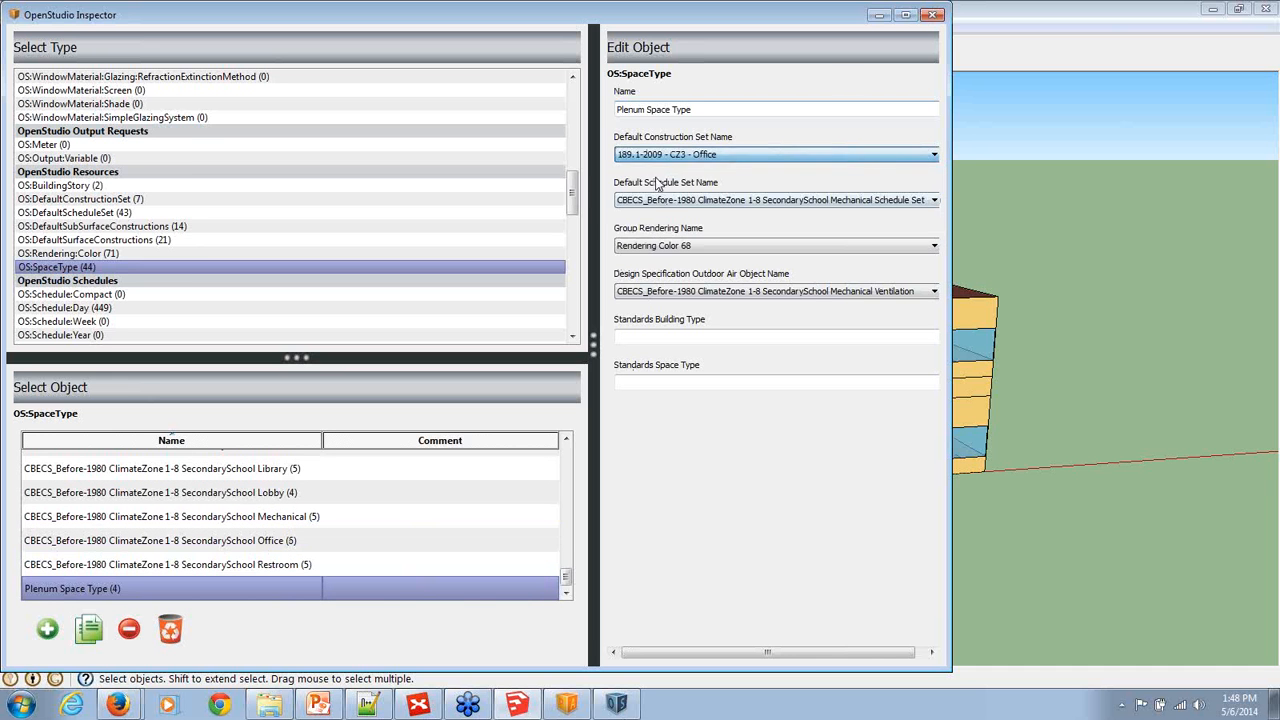
{"action": "left_click", "coordinate": [930, 18]}
Assign "Plenum Space Type" to the plenum space between the two storeys
{"action": "mouse_move", "coordinate": [983, 171]}
{"action": "left_mouse_down"}
{"action": "mouse_move", "coordinate": [1114, 437]}
{"action": "mouse_move", "coordinate": [1020, 329]}
{"action": "mouse_move", "coordinate": [943, 369]}
{"action": "left_mouse_up"}
{"action": "left_click", "coordinate": [943, 369]}
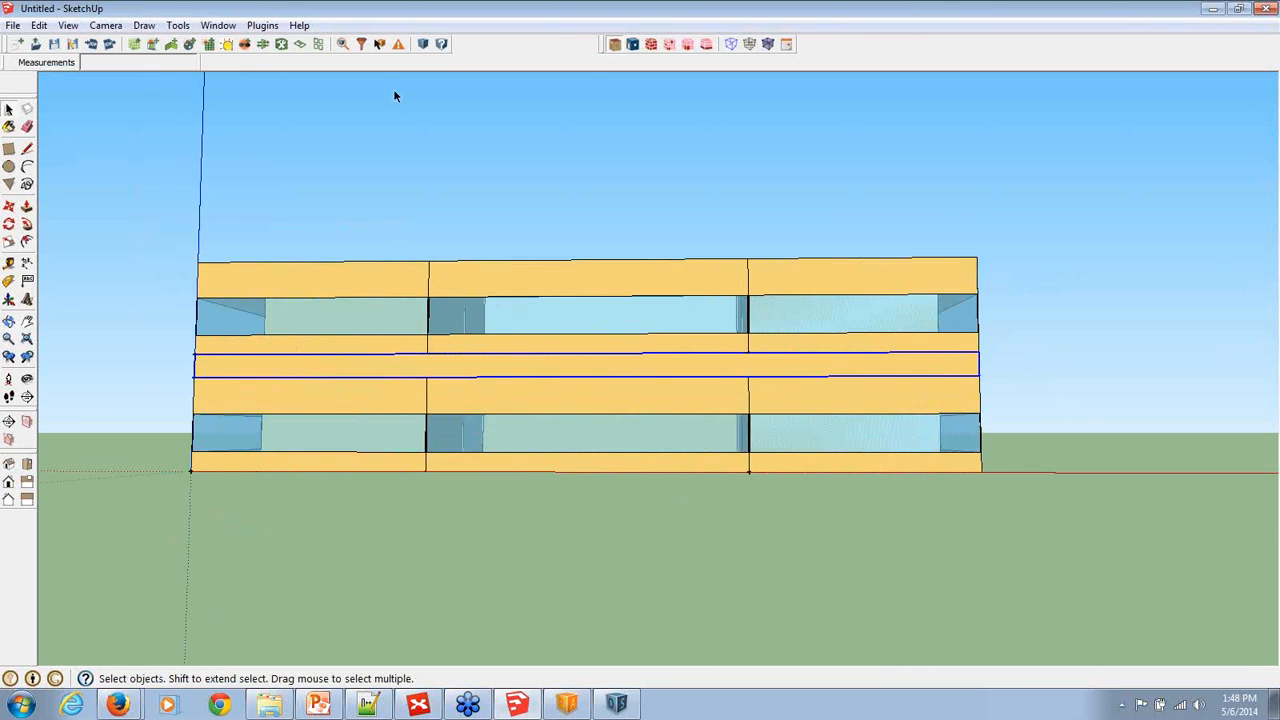
{"action": "left_click", "coordinate": [282, 45]}
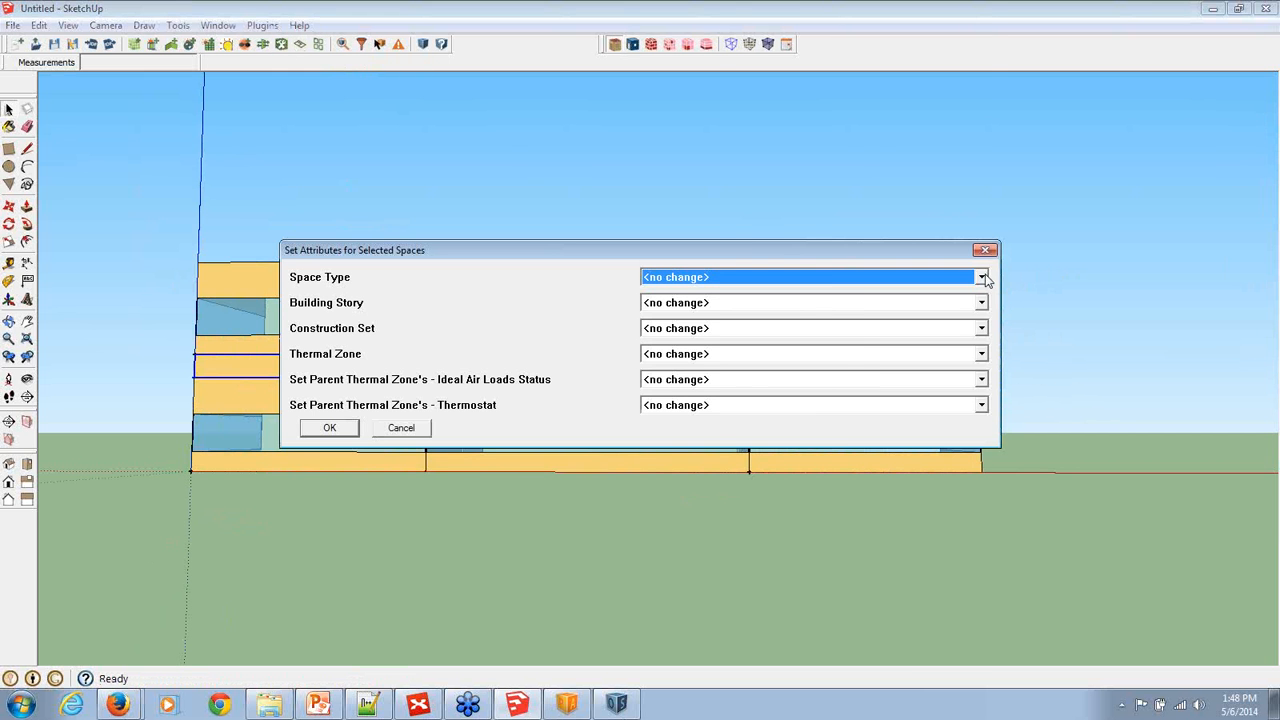
{"action": "left_click", "coordinate": [982, 277]}
{"action": "left_click", "coordinate": [857, 570]}
{"action": "left_click", "coordinate": [332, 430]}
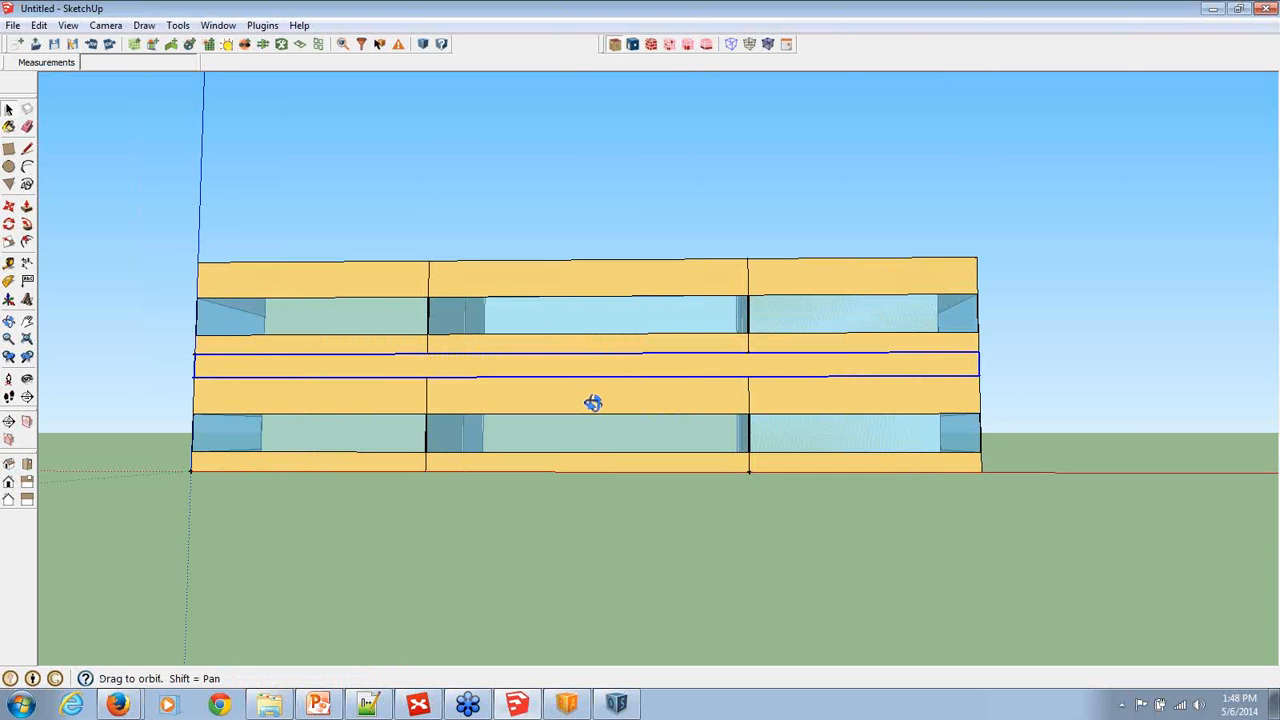
Launch OpenStudio from SketchUp with the current plenum model and switch to its new window
{"action": "left_click_drag", "start_coordinate": [593, 403], "coordinate": [557, 455]}
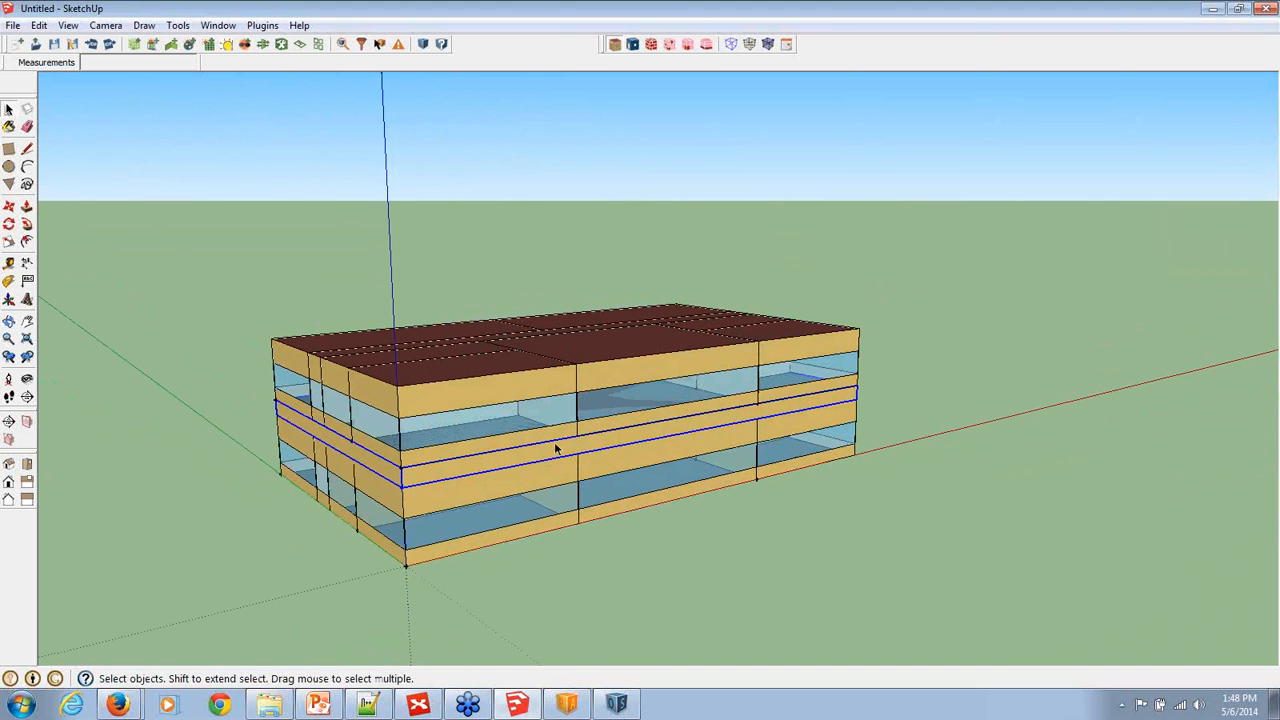
{"action": "left_click", "coordinate": [620, 705]}
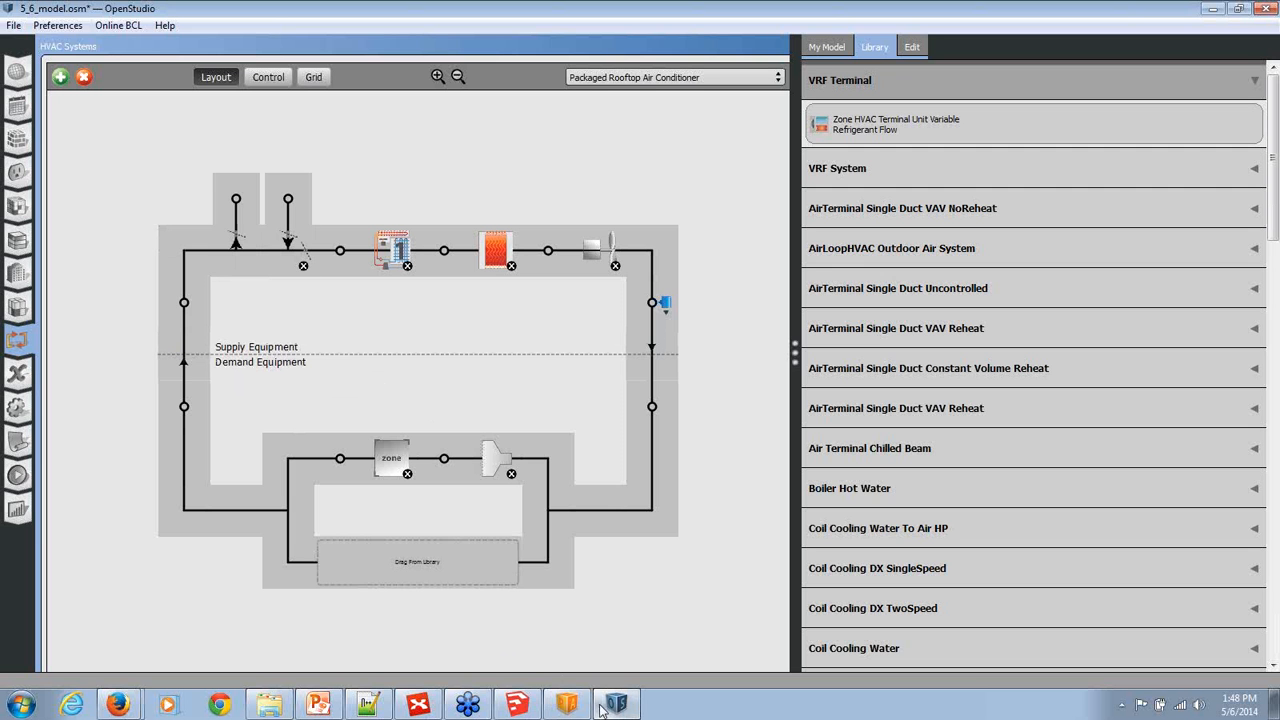
{"action": "left_click", "coordinate": [568, 705]}
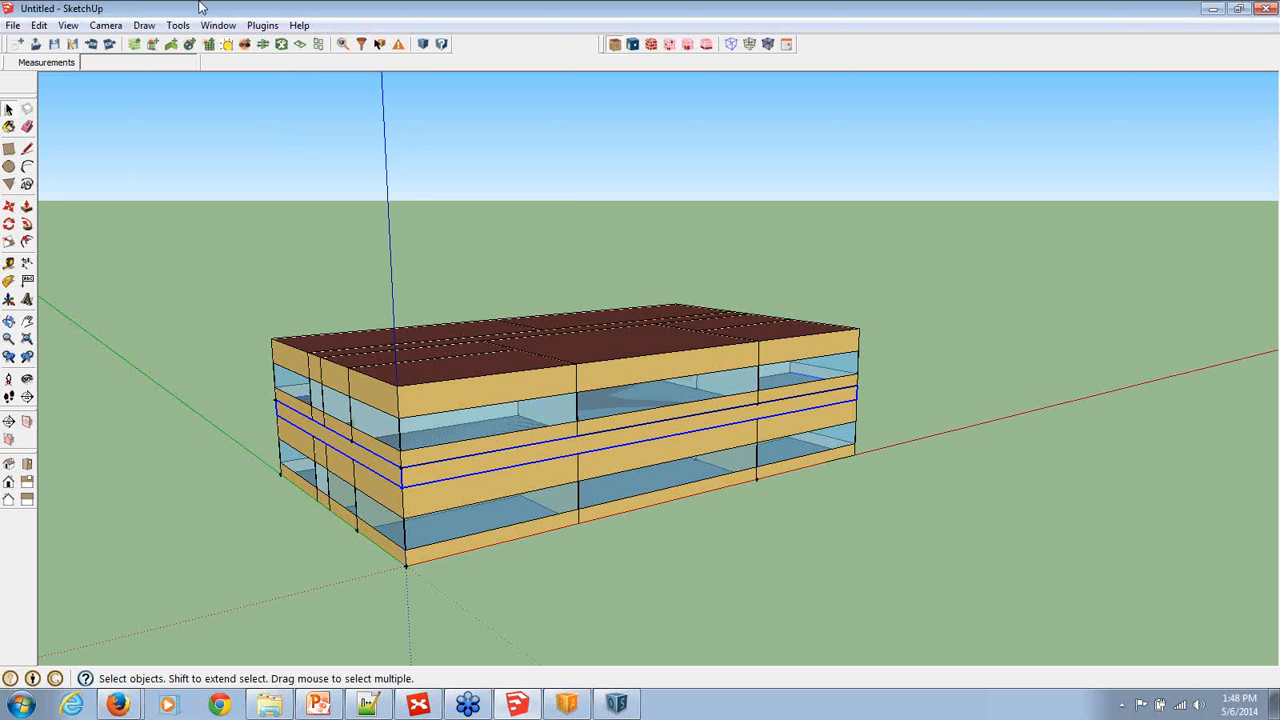
{"action": "left_click", "coordinate": [262, 25]}
{"action": "mouse_move", "coordinate": [298, 62]}
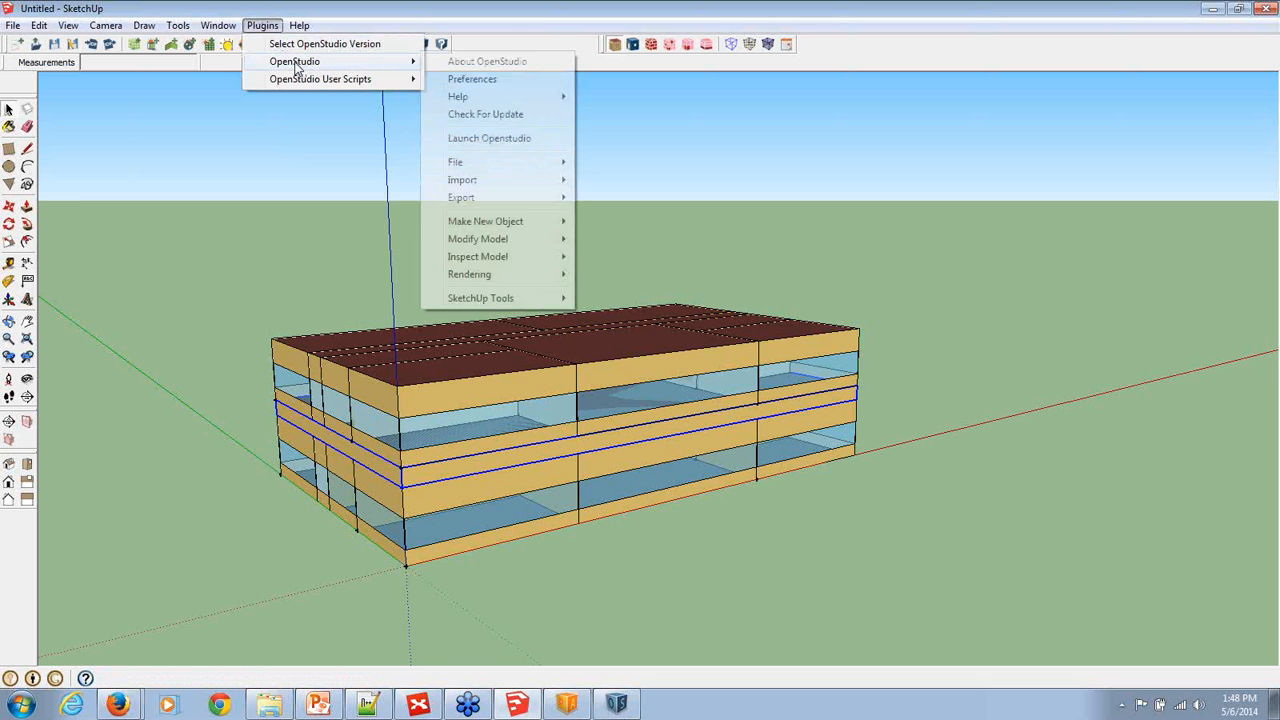
{"action": "left_click", "coordinate": [476, 139]}
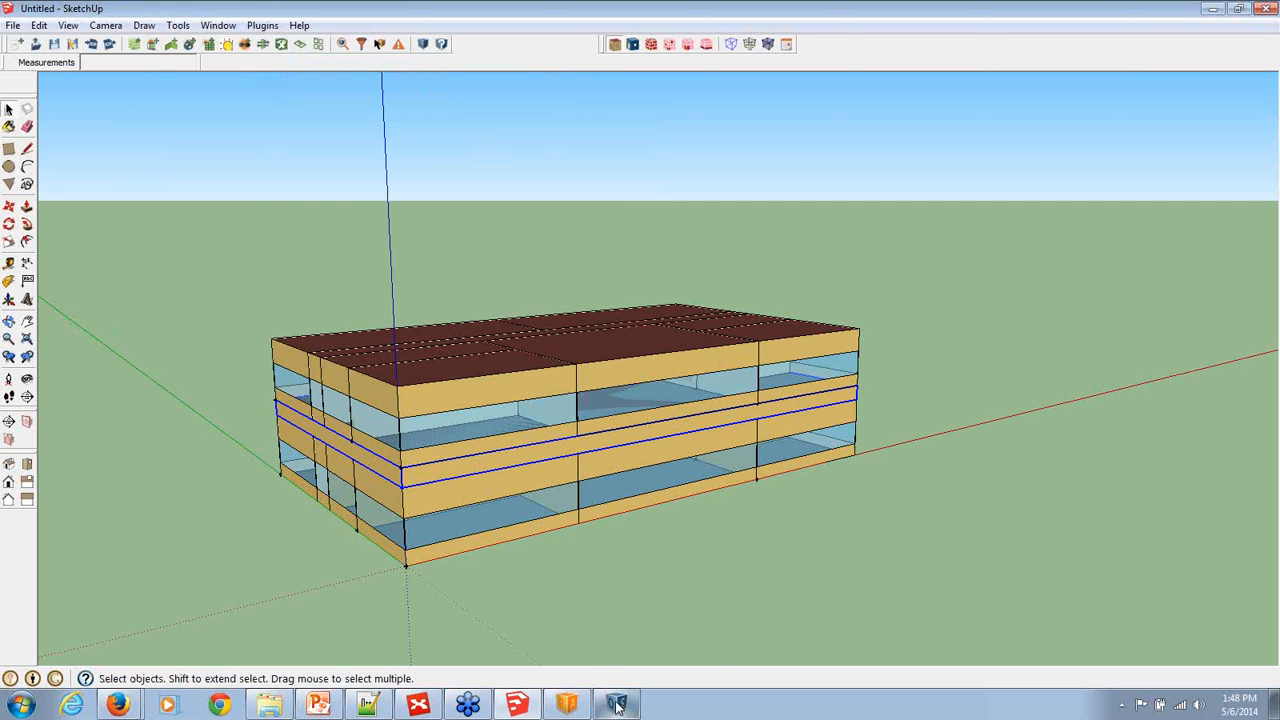
{"action": "mouse_move", "coordinate": [618, 706]}
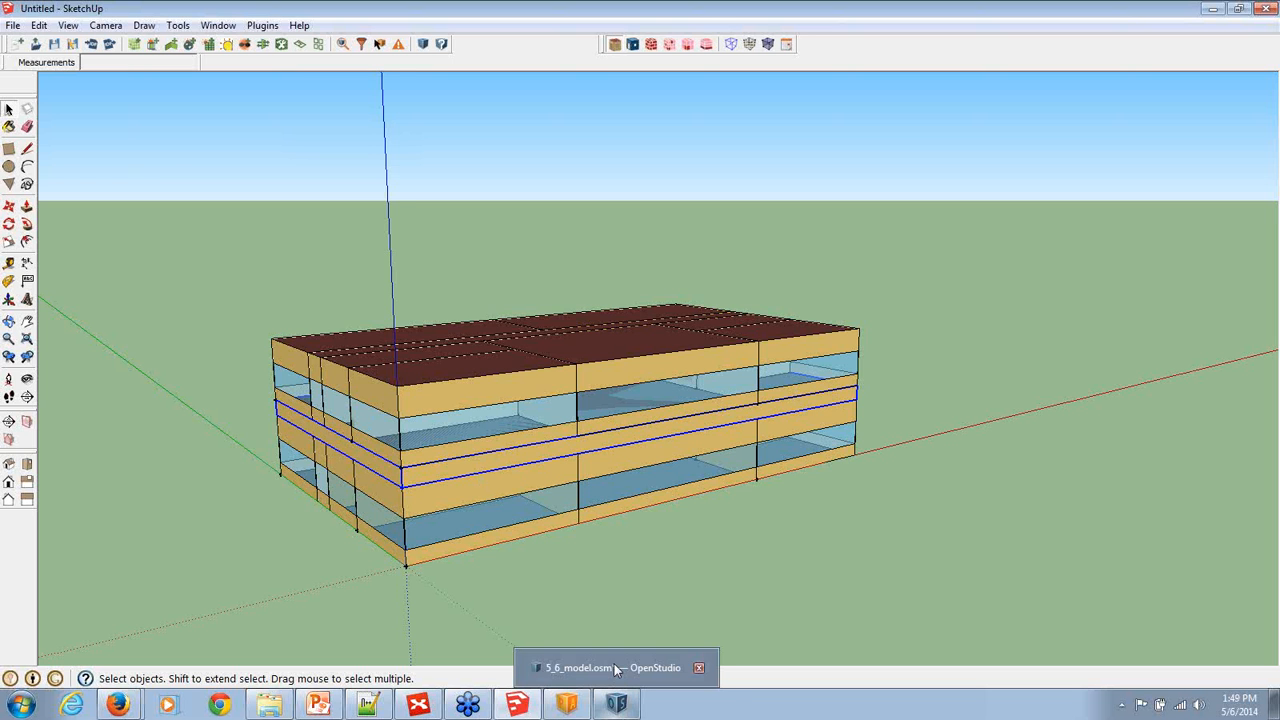
{"action": "left_click", "coordinate": [614, 665]}
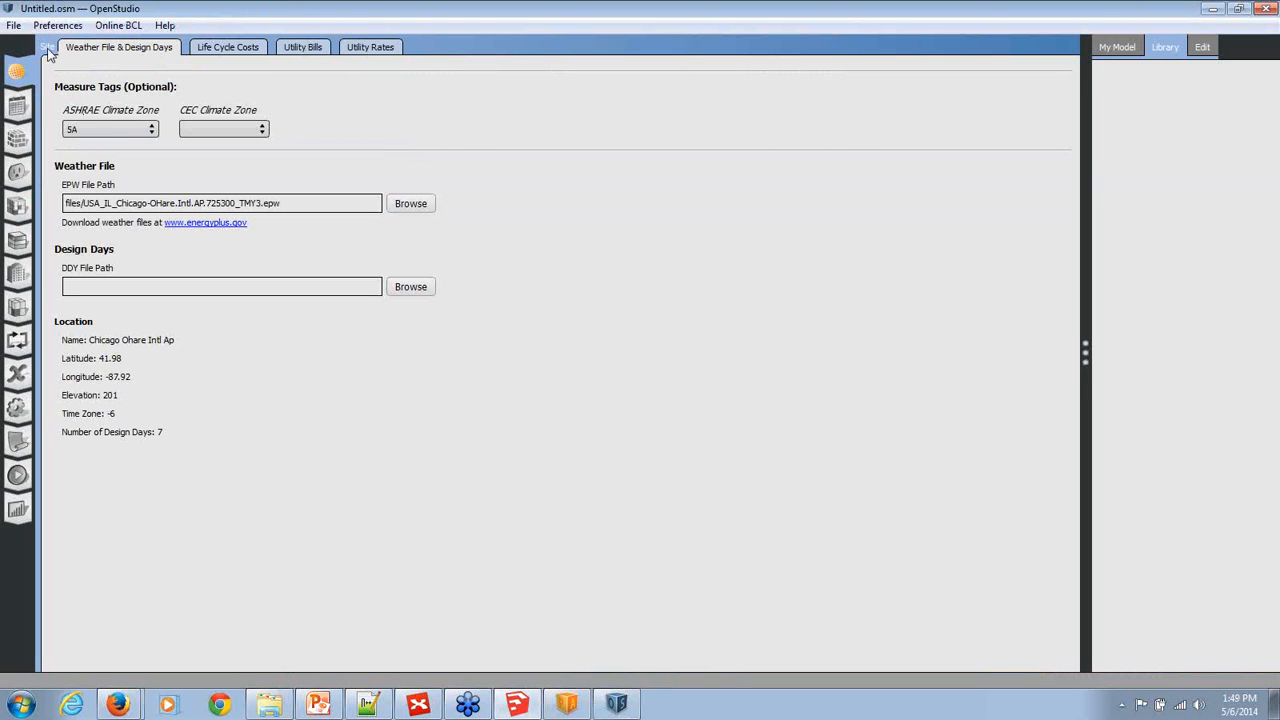
Load the design days from the weather file "USA_IL_Chicago-OHare.Intl.AP.725300_TMY3.ddy"
{"action": "left_click", "coordinate": [411, 289]}
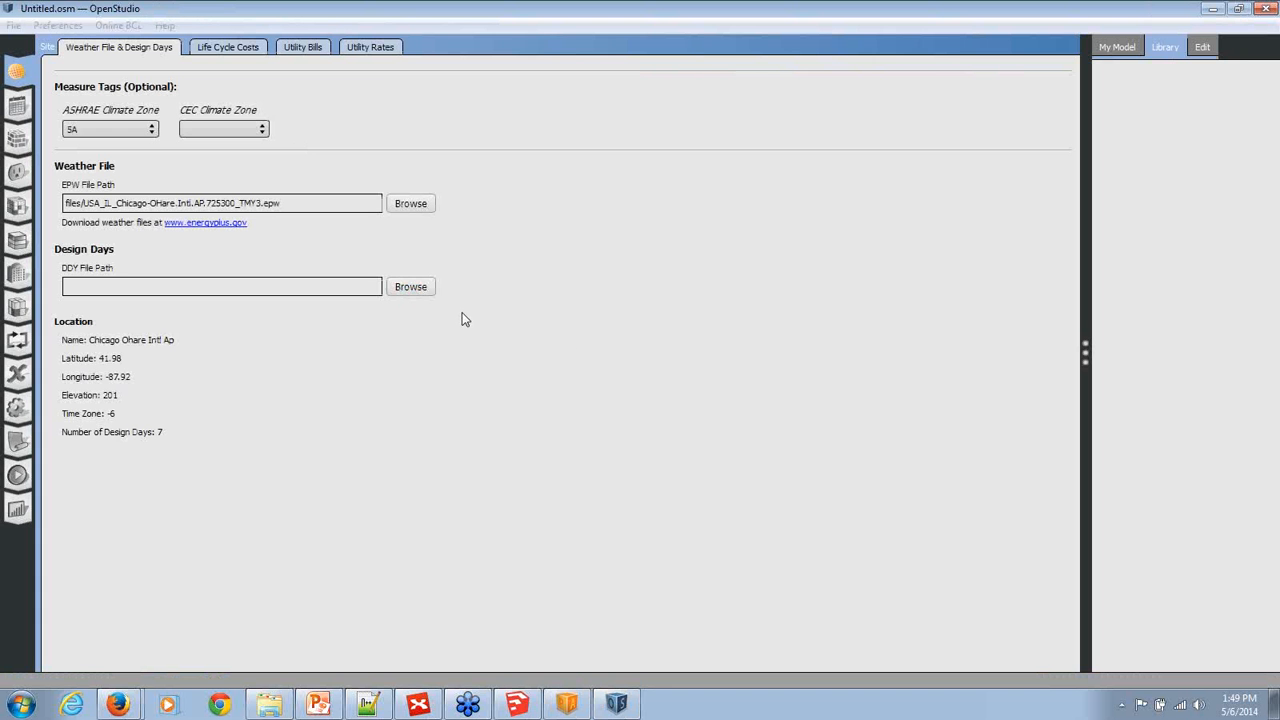
{"action": "left_click", "coordinate": [411, 290]}
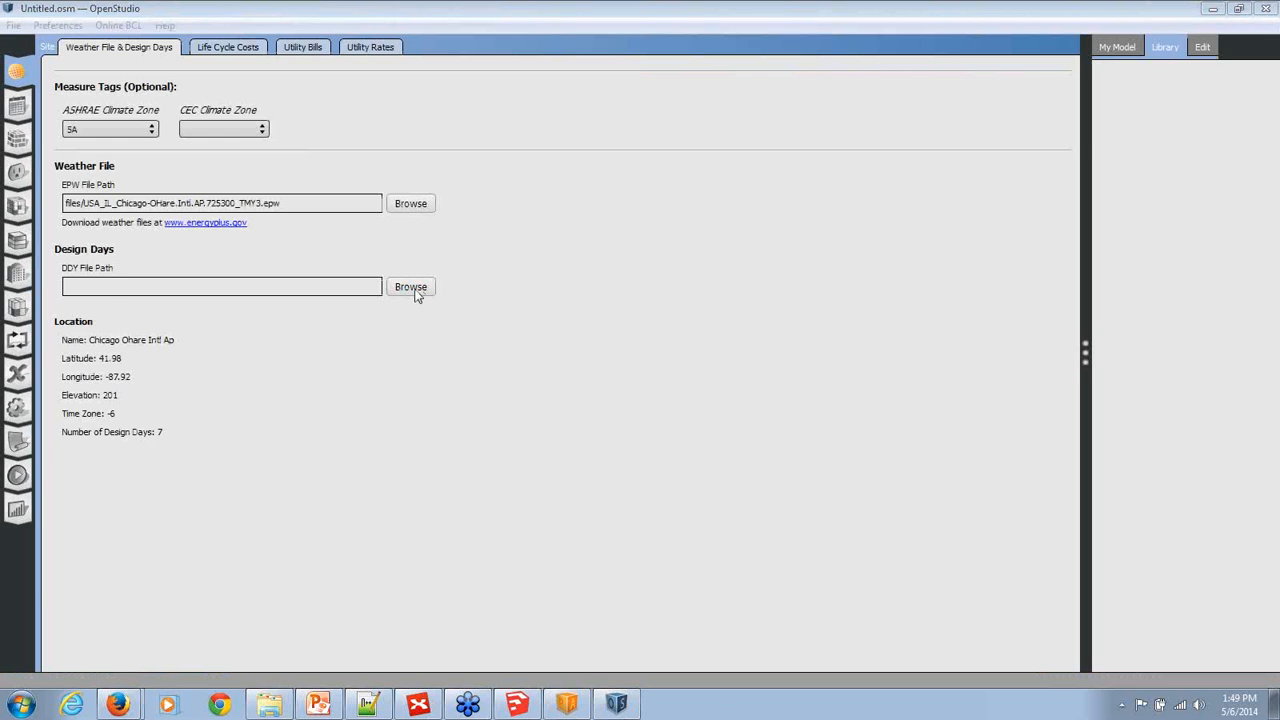
{"action": "left_click", "coordinate": [312, 180]}
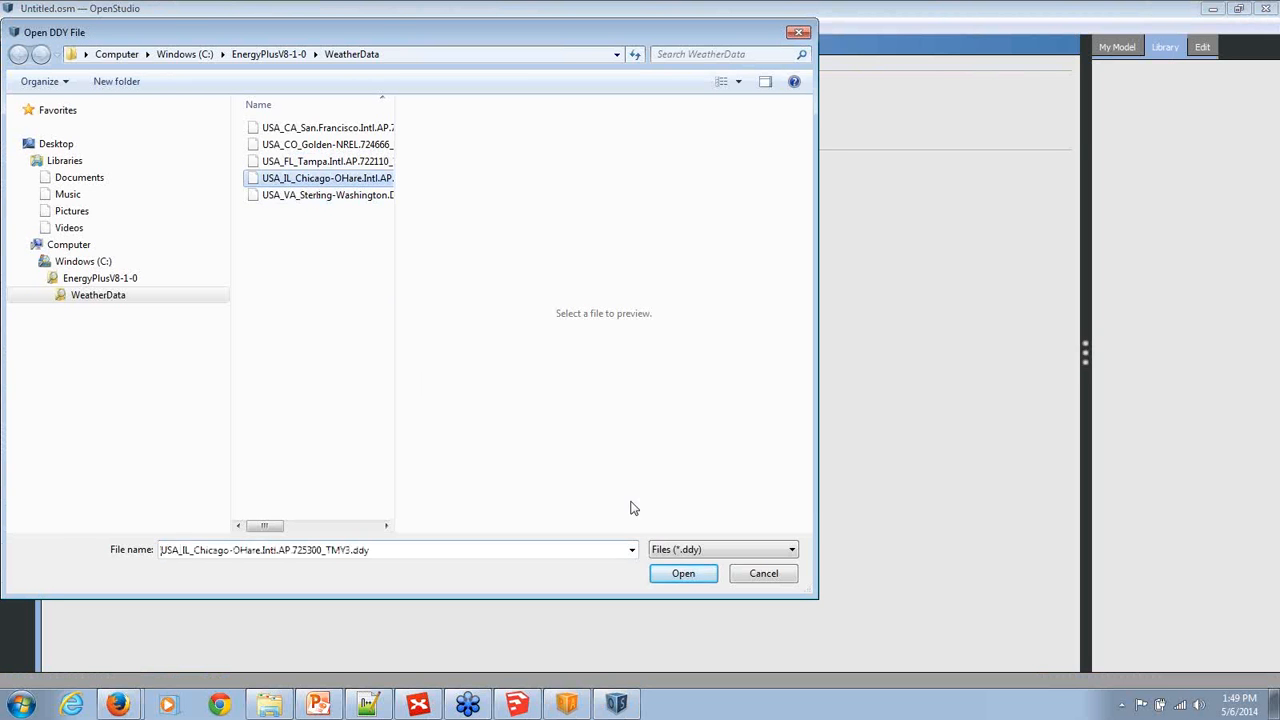
{"action": "left_click", "coordinate": [679, 574]}
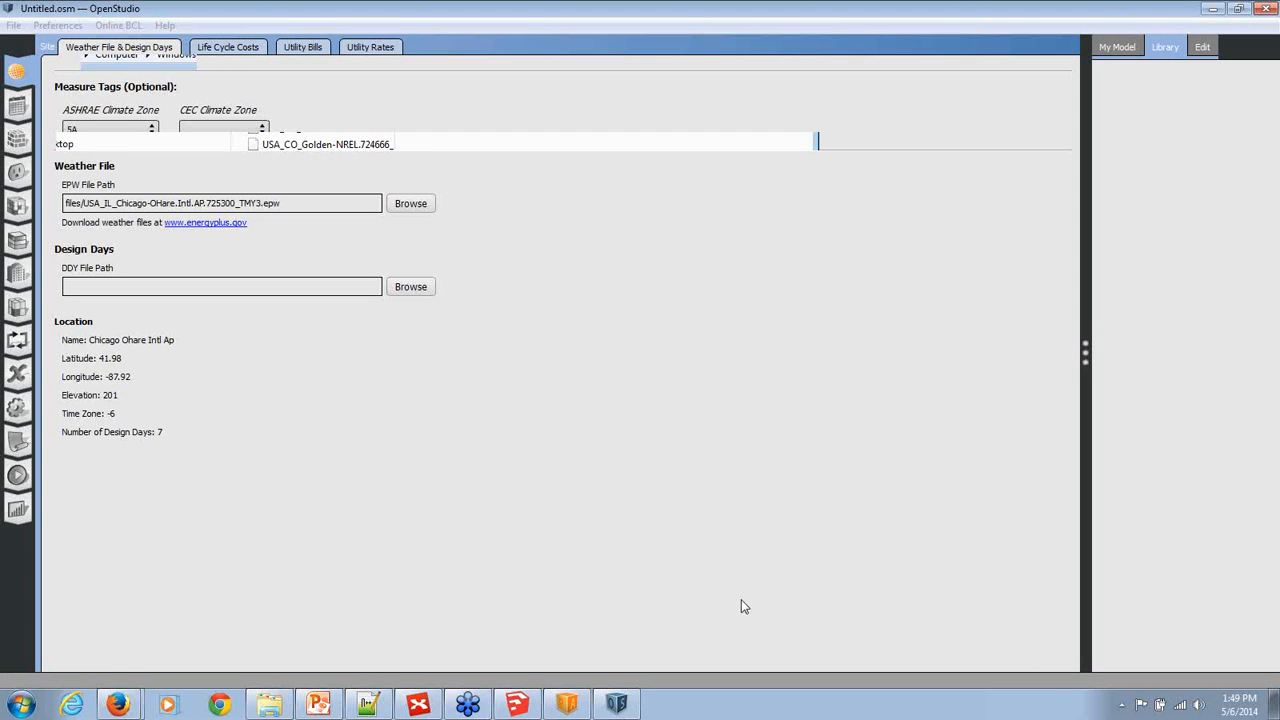
Add a new thermal zone and name it "Plenum Zone"
{"action": "left_click", "coordinate": [17, 308]}
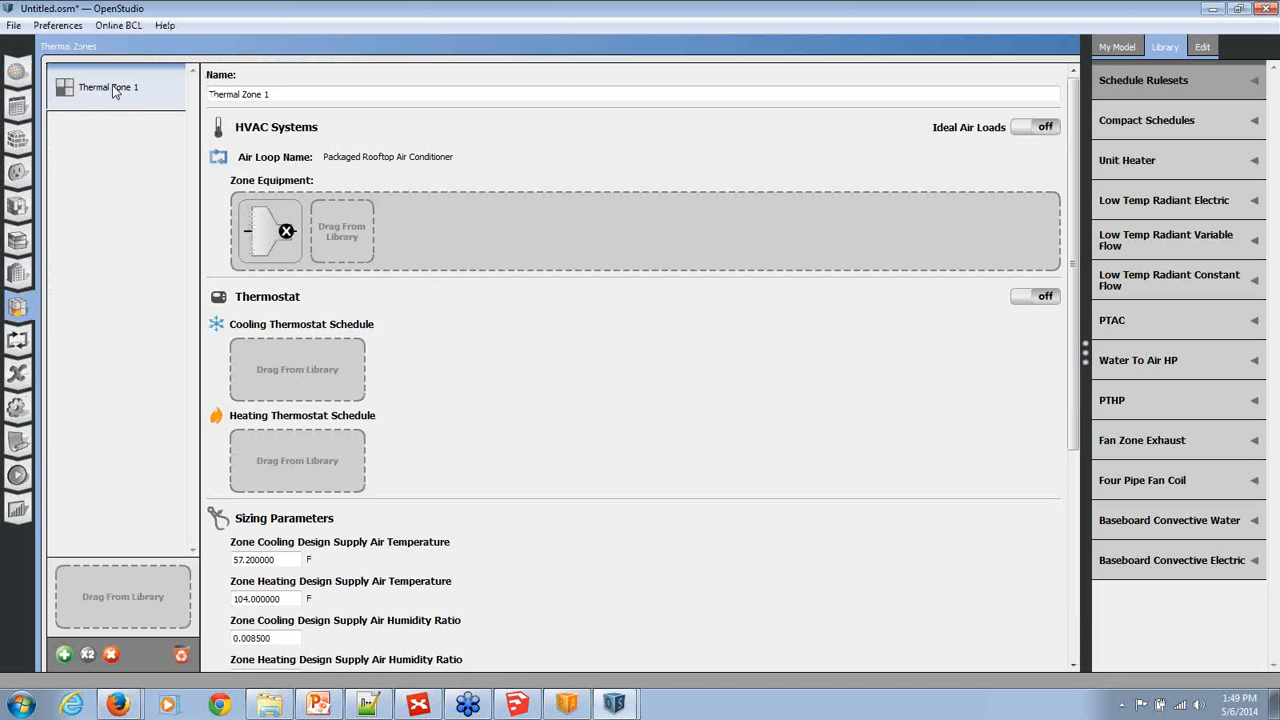
{"action": "left_click", "coordinate": [64, 654]}
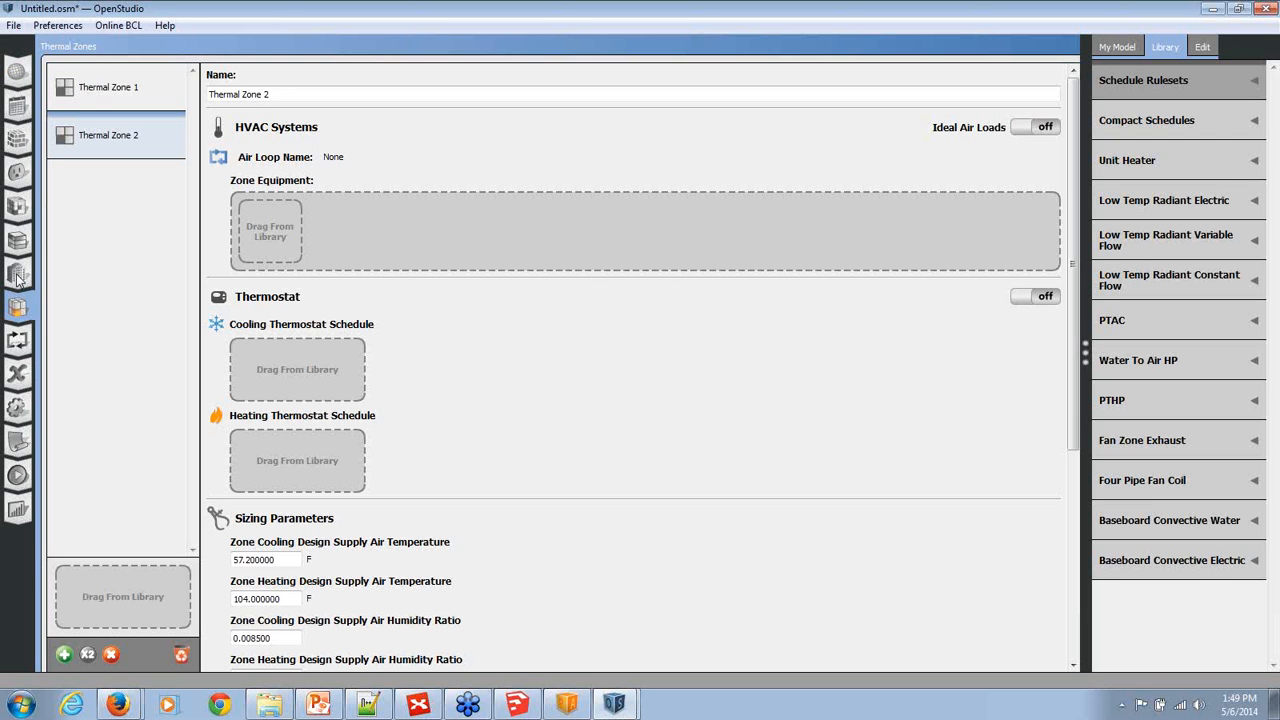
{"action": "key", "text": "ctrl+a"}
{"action": "type", "text": "Ple"}
{"action": "key", "text": "Return"}
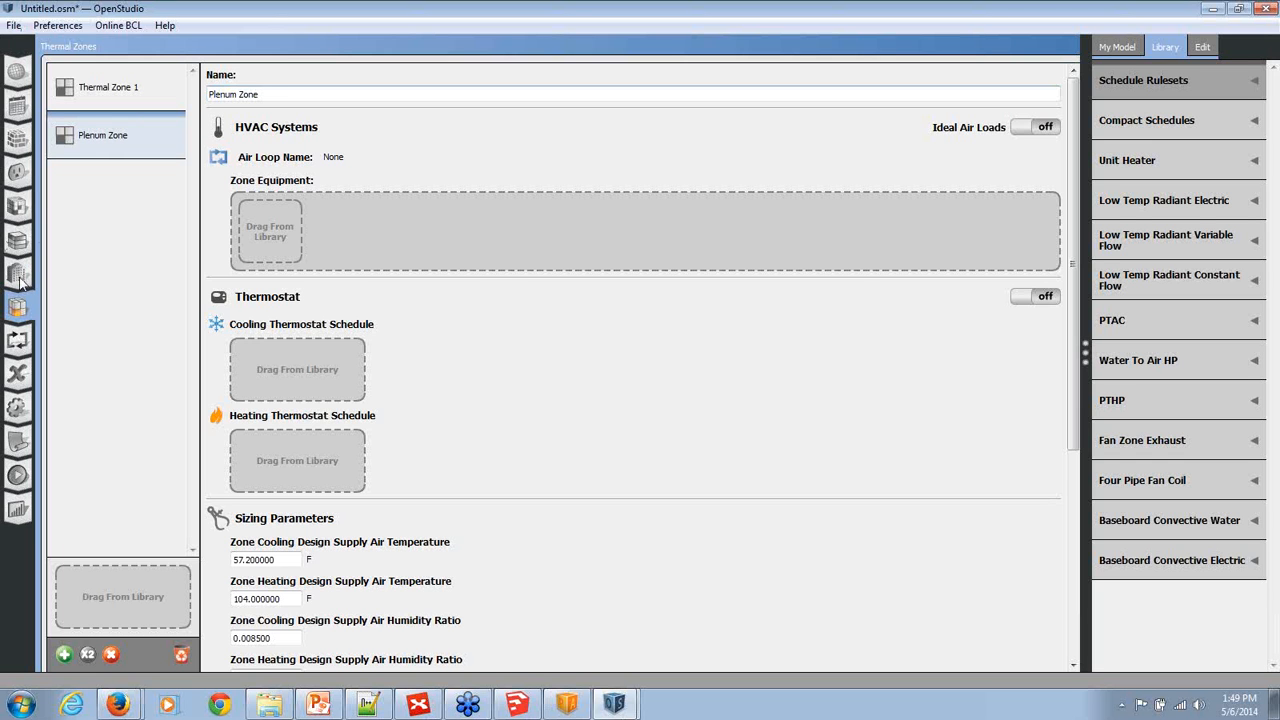
Sort the building by thermal zone and assign "Plenum Zone" to the unassigned space "Space 1"
{"action": "left_click", "coordinate": [17, 278]}
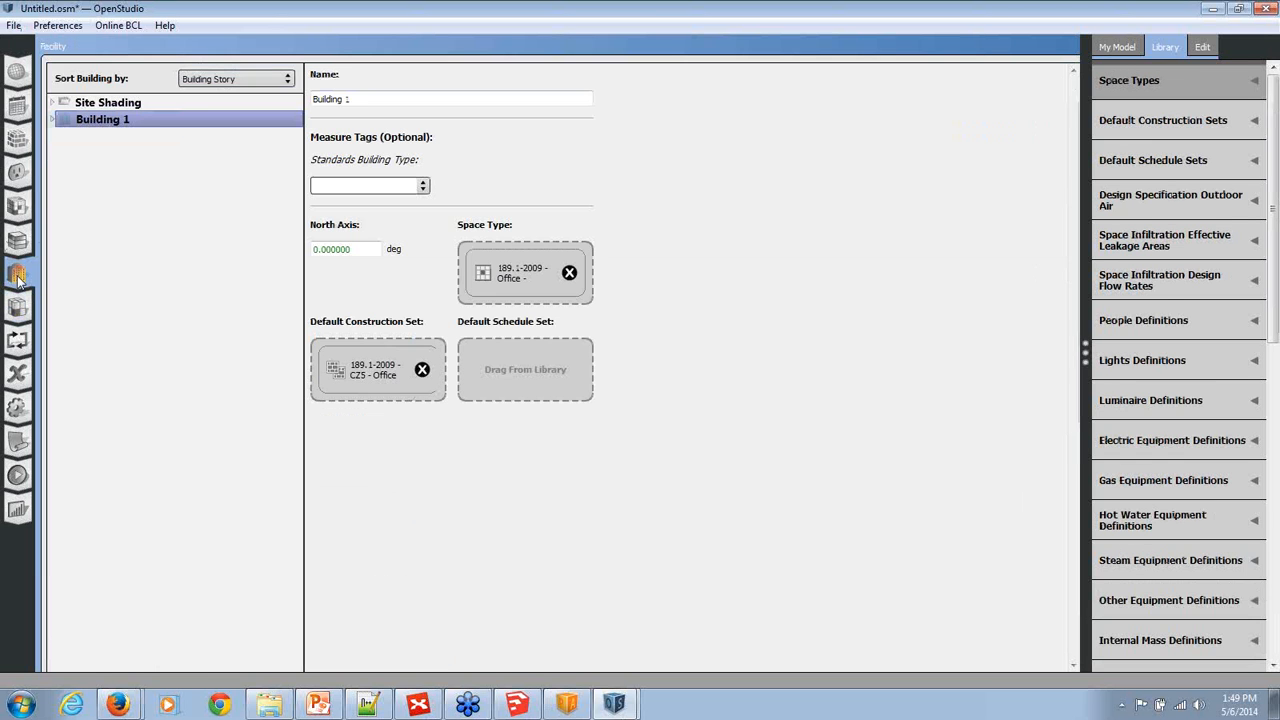
{"action": "left_click", "coordinate": [243, 80]}
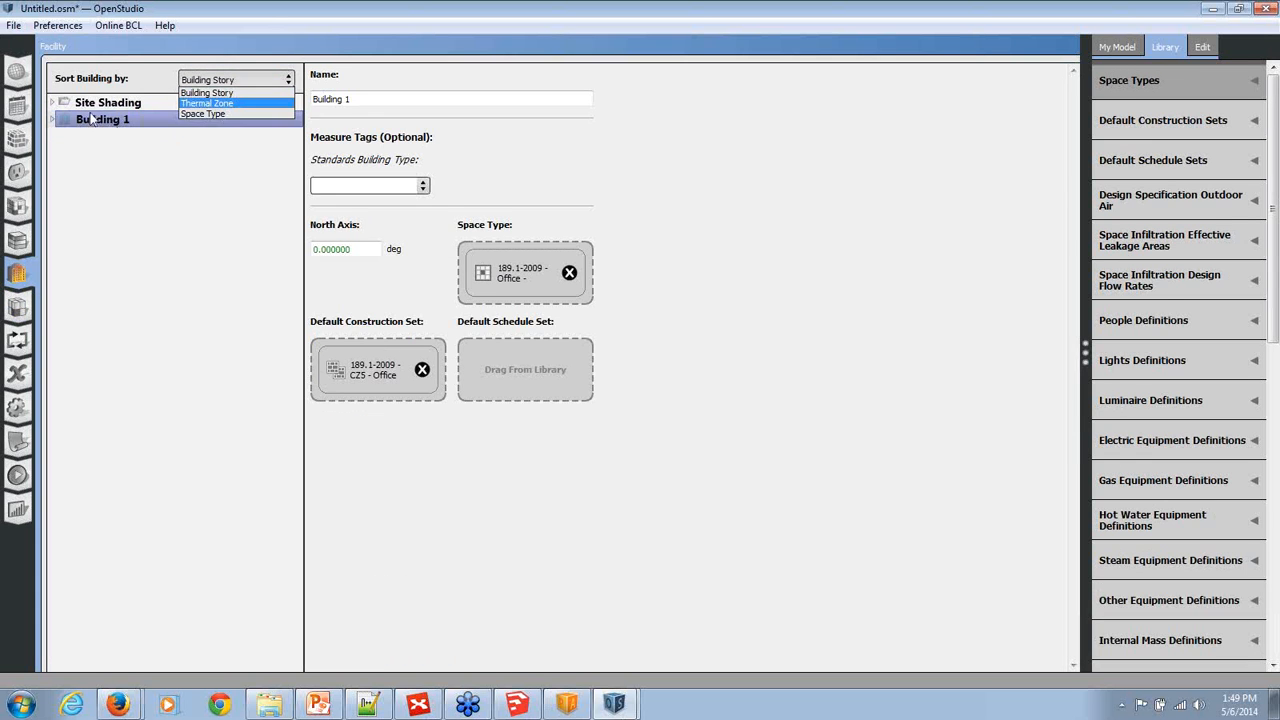
{"action": "left_click", "coordinate": [230, 105]}
{"action": "left_click", "coordinate": [53, 120]}
{"action": "left_click", "coordinate": [61, 149]}
{"action": "left_click", "coordinate": [84, 161]}
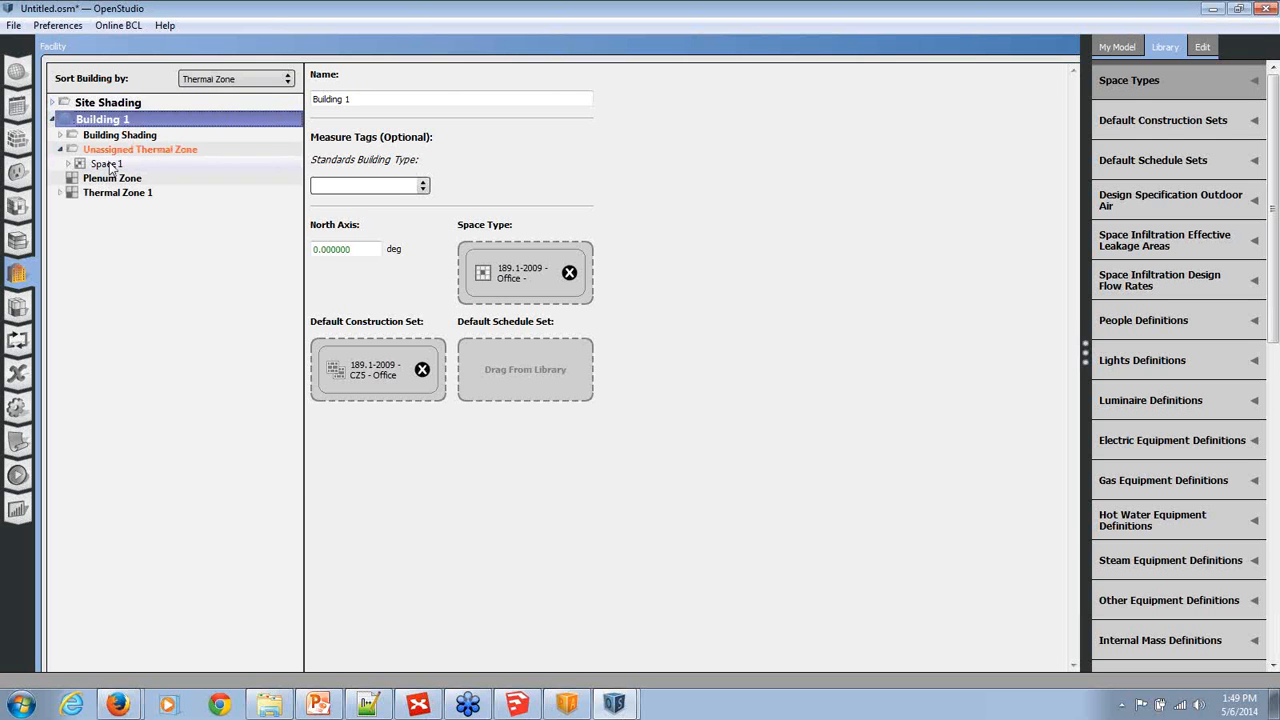
{"action": "left_click", "coordinate": [1117, 47]}
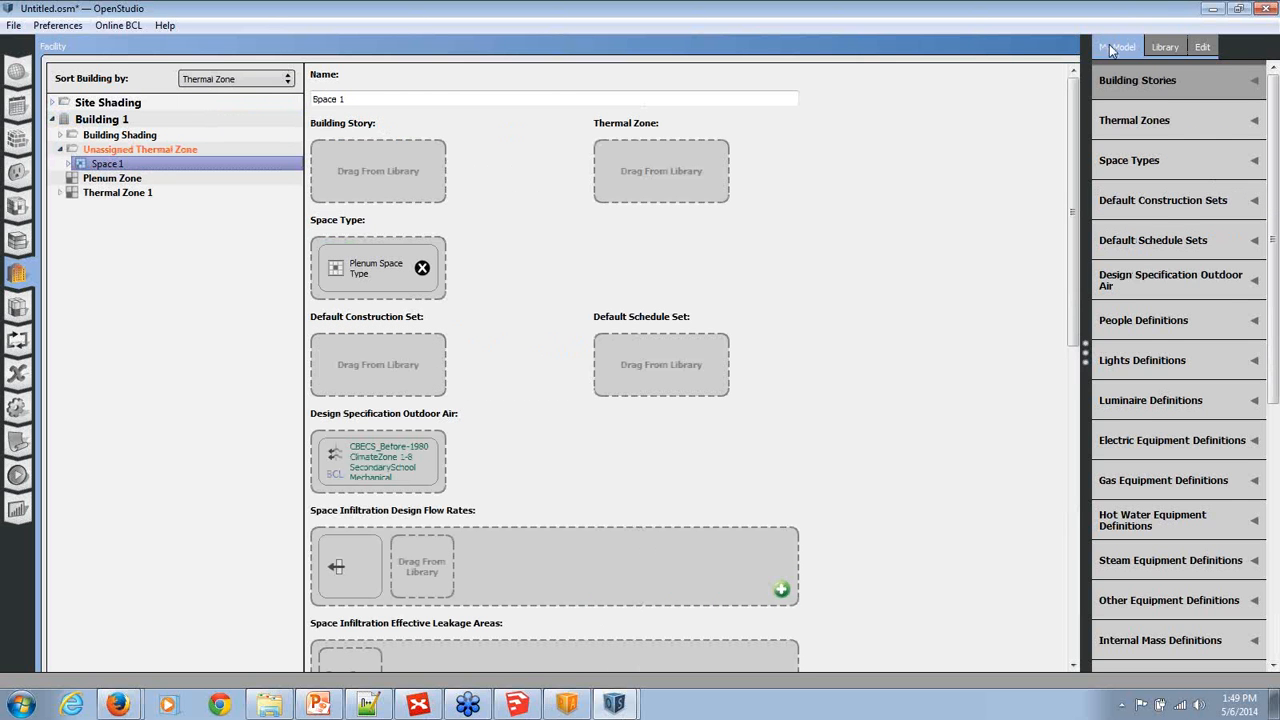
{"action": "left_click", "coordinate": [1135, 120]}
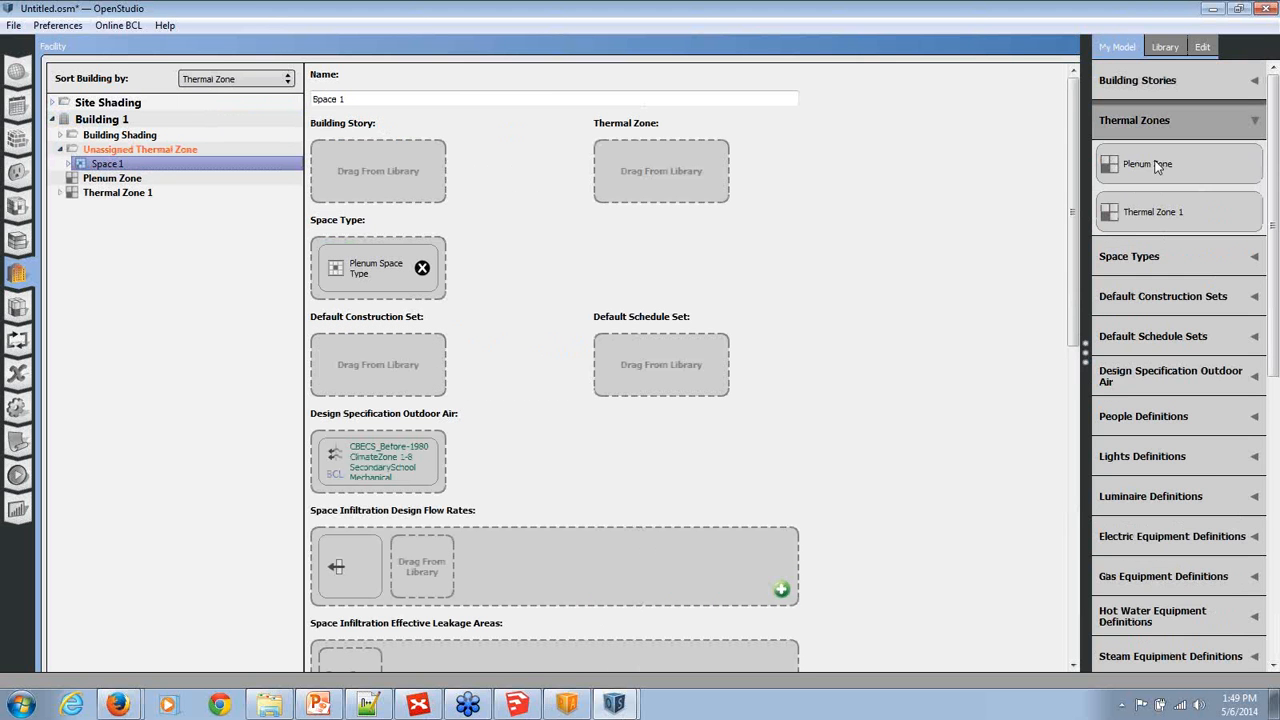
{"action": "left_click_drag", "start_coordinate": [612, 170], "coordinate": [612, 170]}
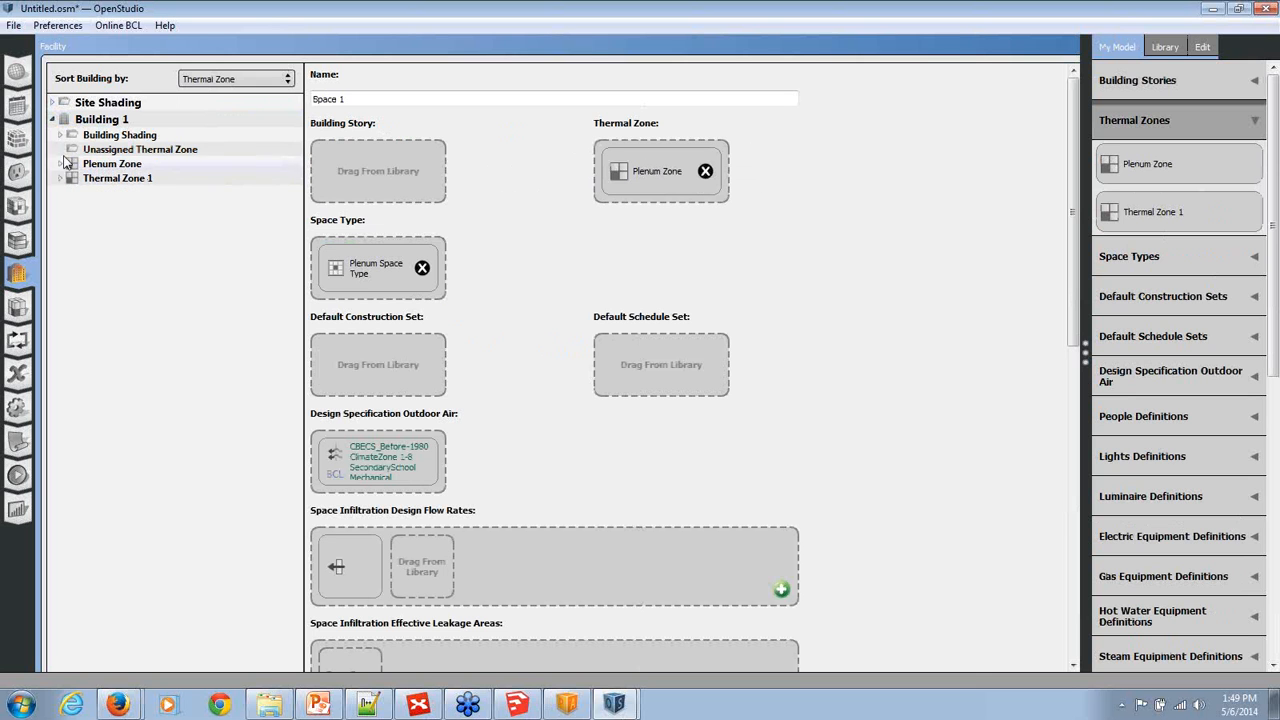
Add a new return plenum using "Plenum Zone" to Thermal Zone 1 on the Packaged Rooftop Air Conditioner loop
{"action": "left_click", "coordinate": [16, 341]}
{"action": "left_click", "coordinate": [929, 77]}
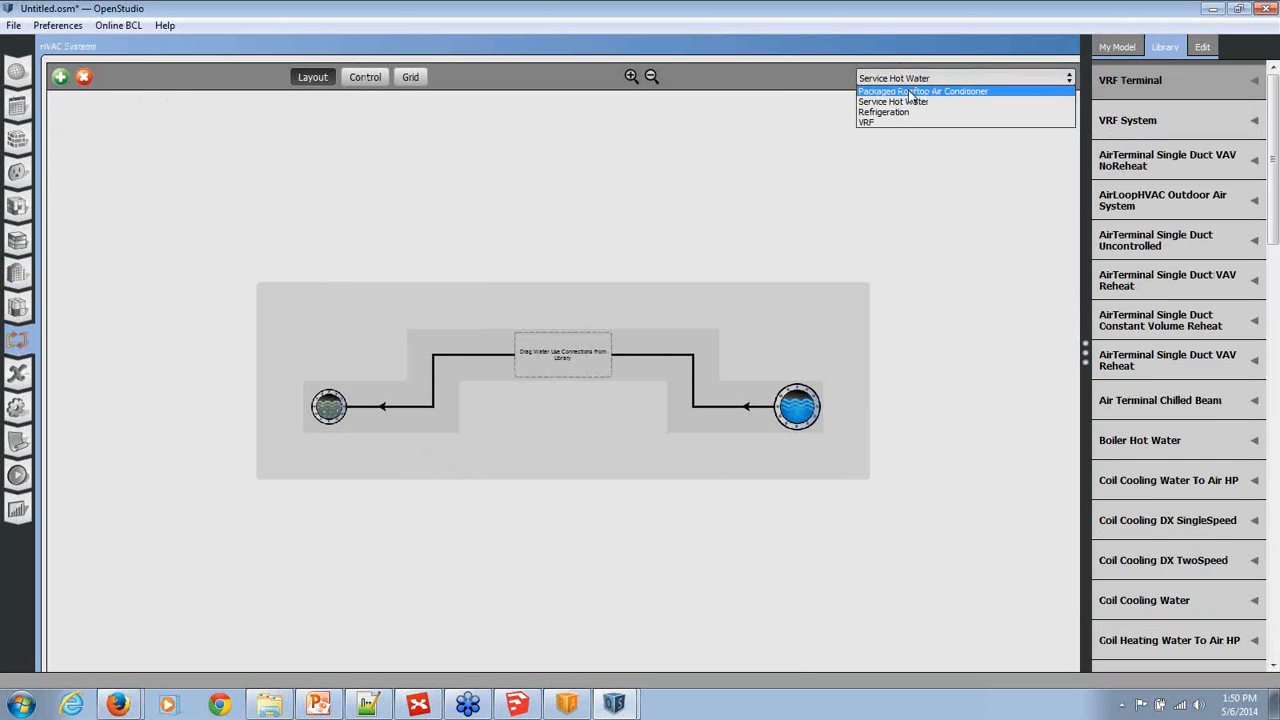
{"action": "left_click", "coordinate": [935, 89]}
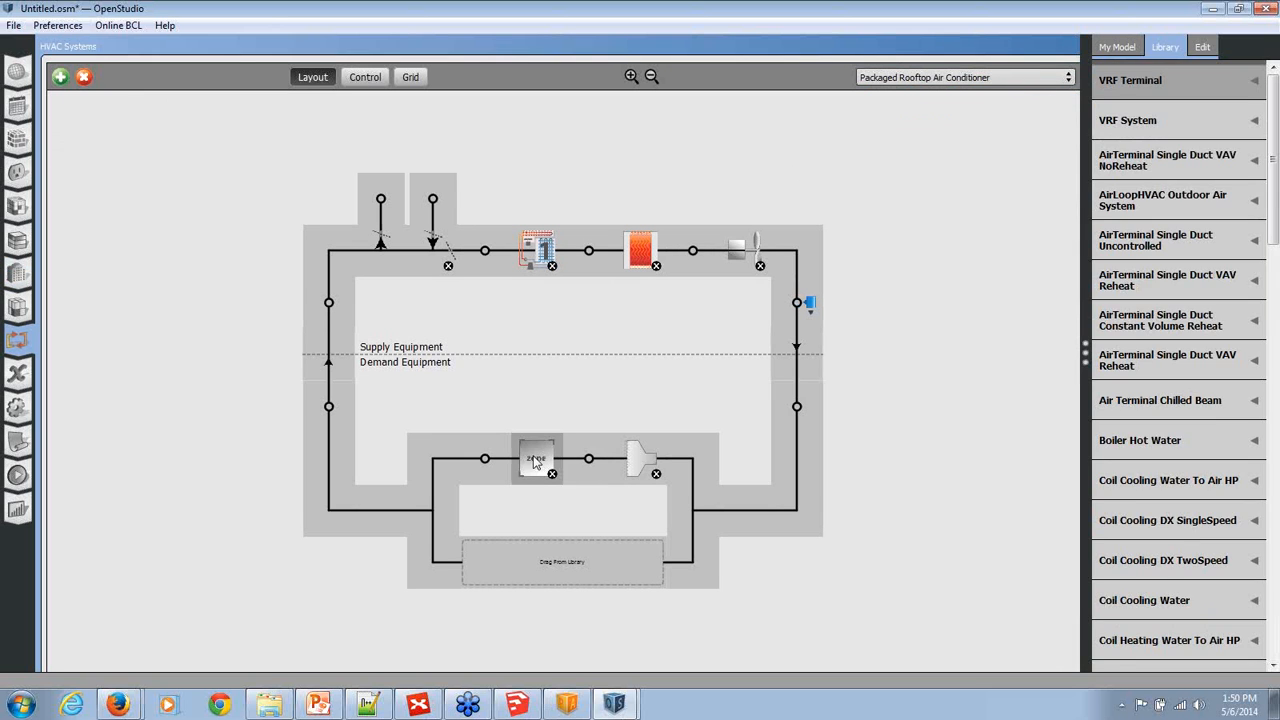
{"action": "left_click", "coordinate": [535, 460]}
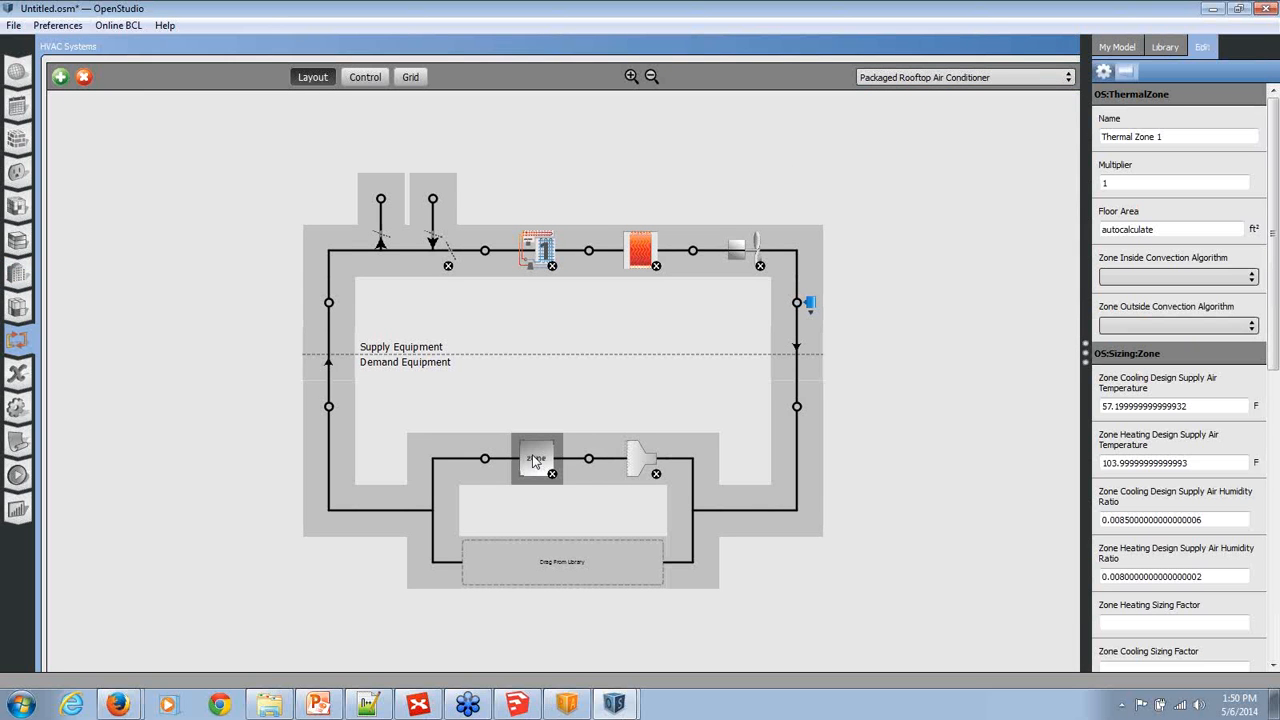
{"action": "left_click", "coordinate": [1128, 70]}
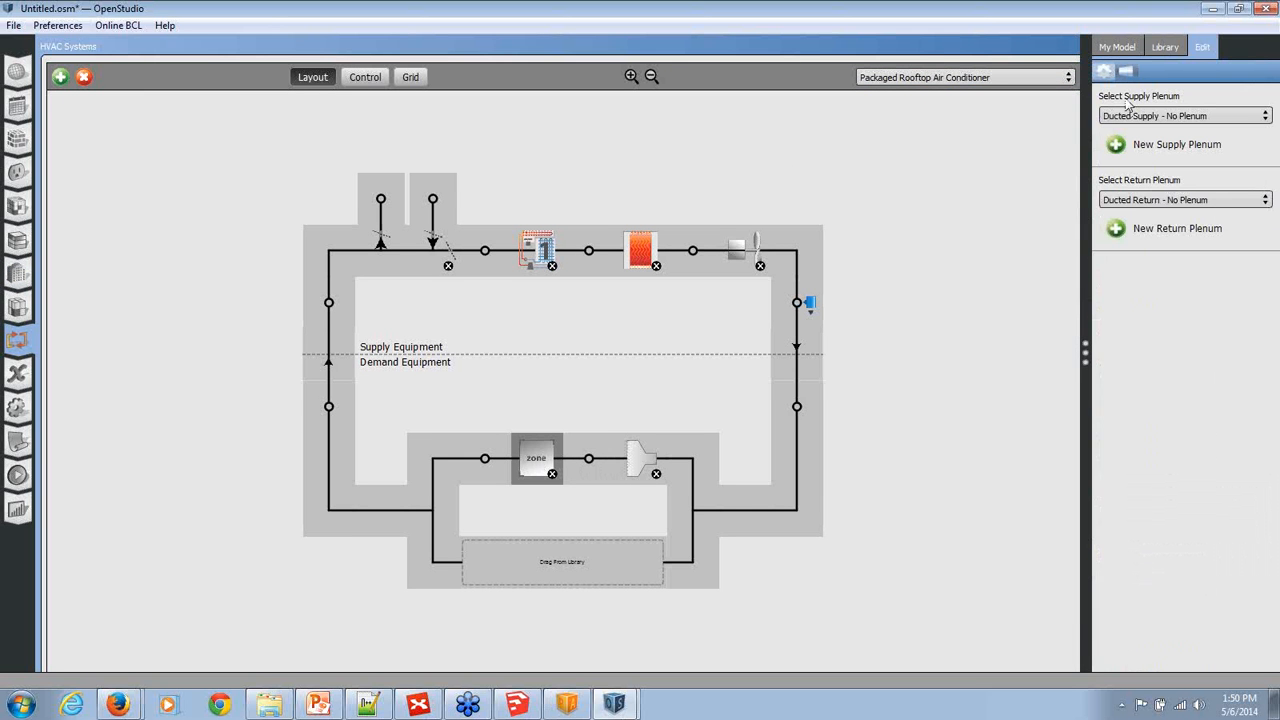
{"action": "left_click", "coordinate": [1133, 202]}
{"action": "left_click", "coordinate": [1135, 213]}
{"action": "left_click", "coordinate": [1141, 232]}
{"action": "left_click", "coordinate": [608, 324]}
{"action": "left_click", "coordinate": [560, 344]}
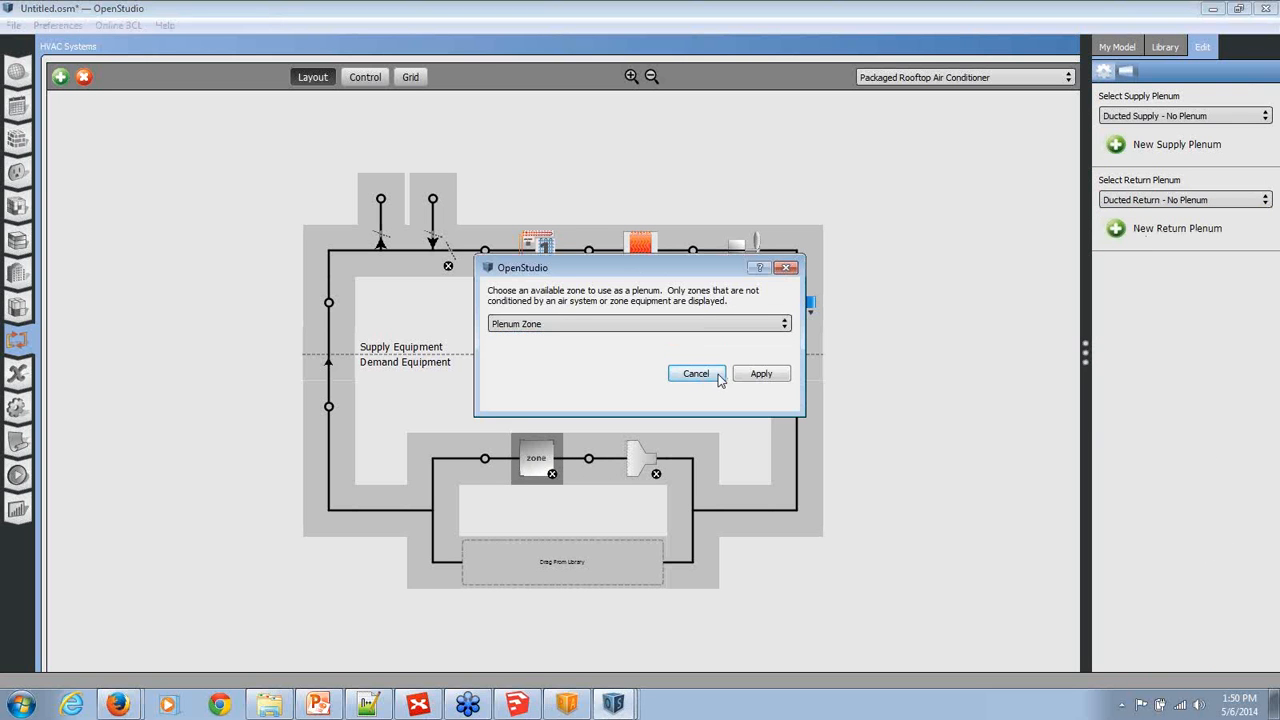
{"action": "left_click", "coordinate": [761, 374]}
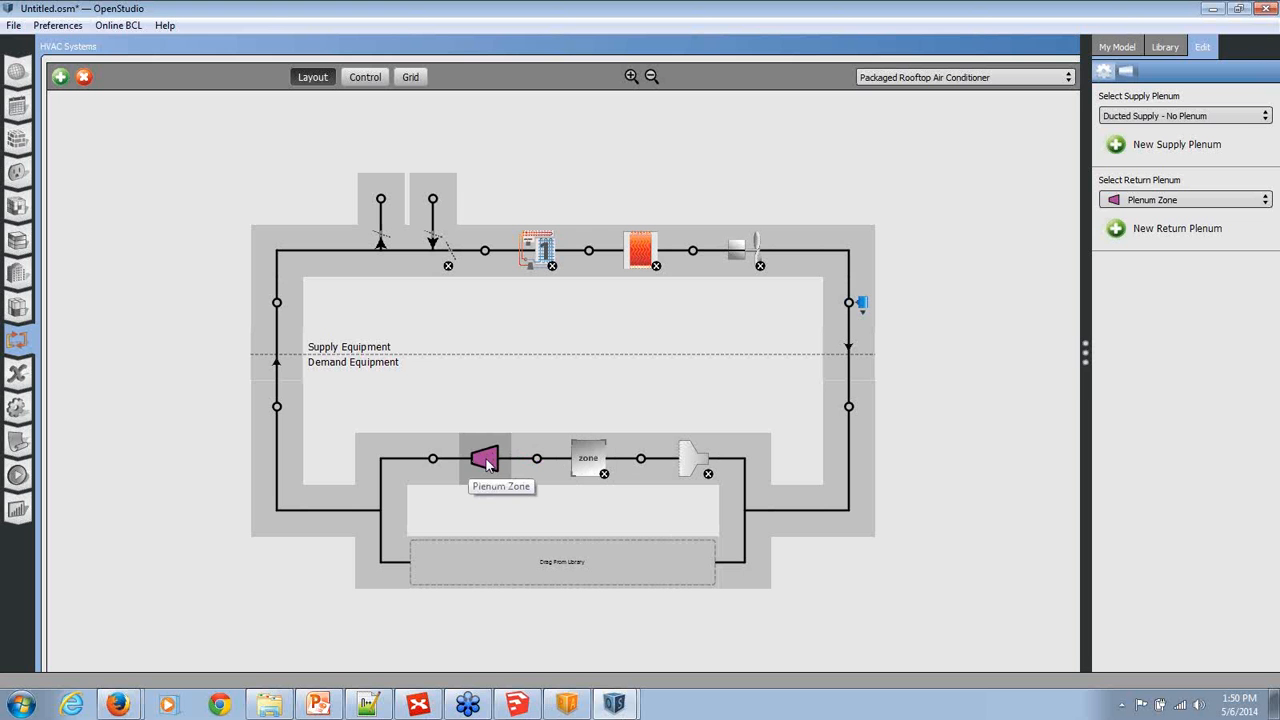
Review the building geometry in SketchUp, then return to the Untitled.osm OpenStudio model and show Thermal Zone 1's plenum settings
{"action": "left_click", "coordinate": [517, 704]}
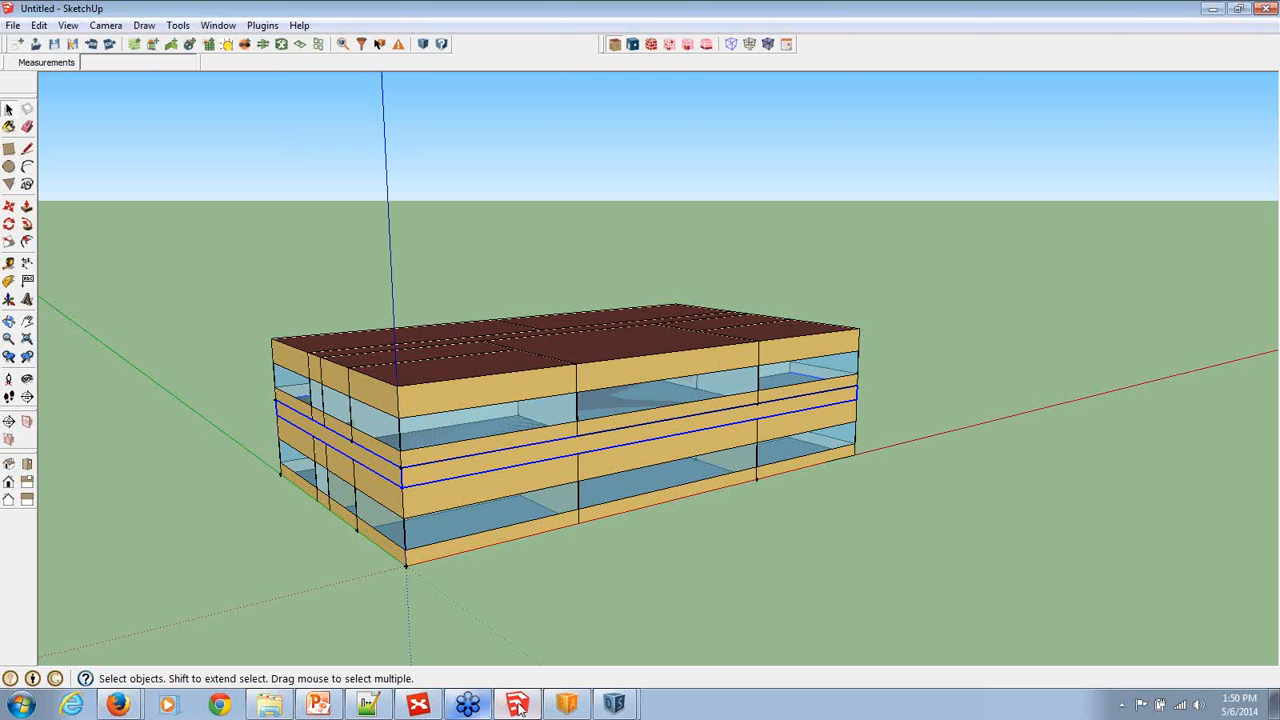
{"action": "left_click", "coordinate": [614, 704]}
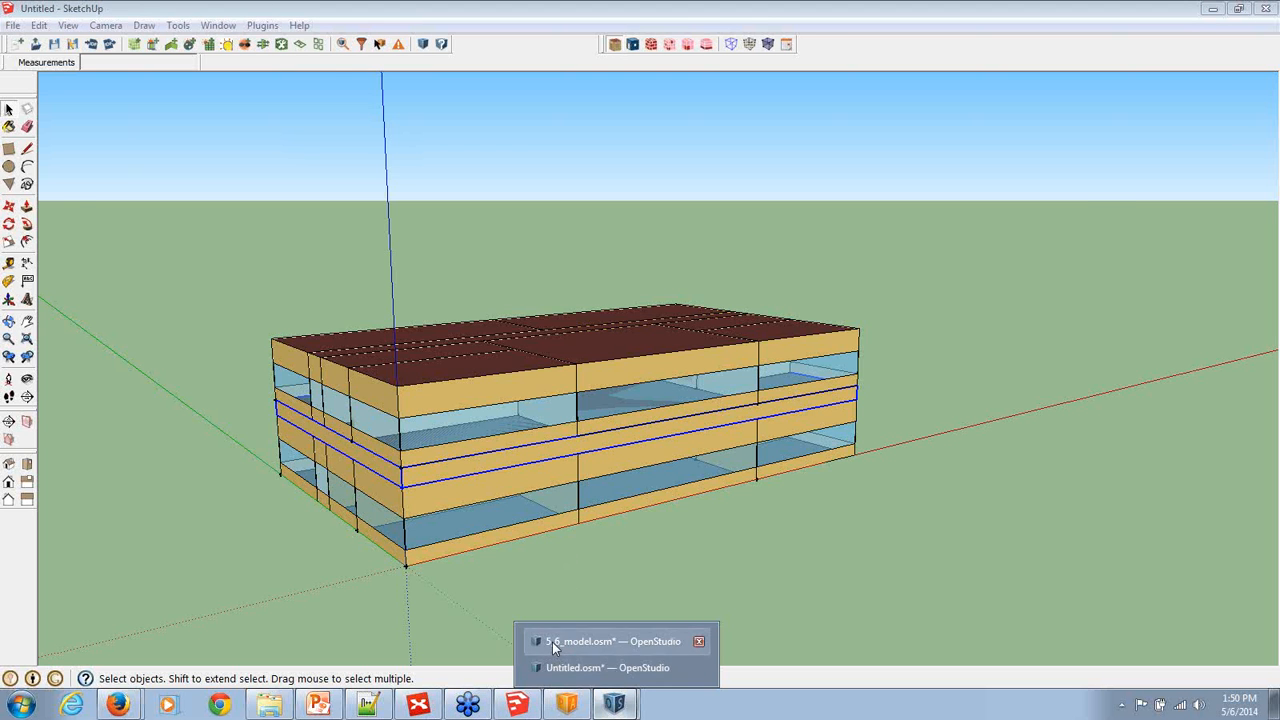
{"action": "left_click", "coordinate": [600, 667]}
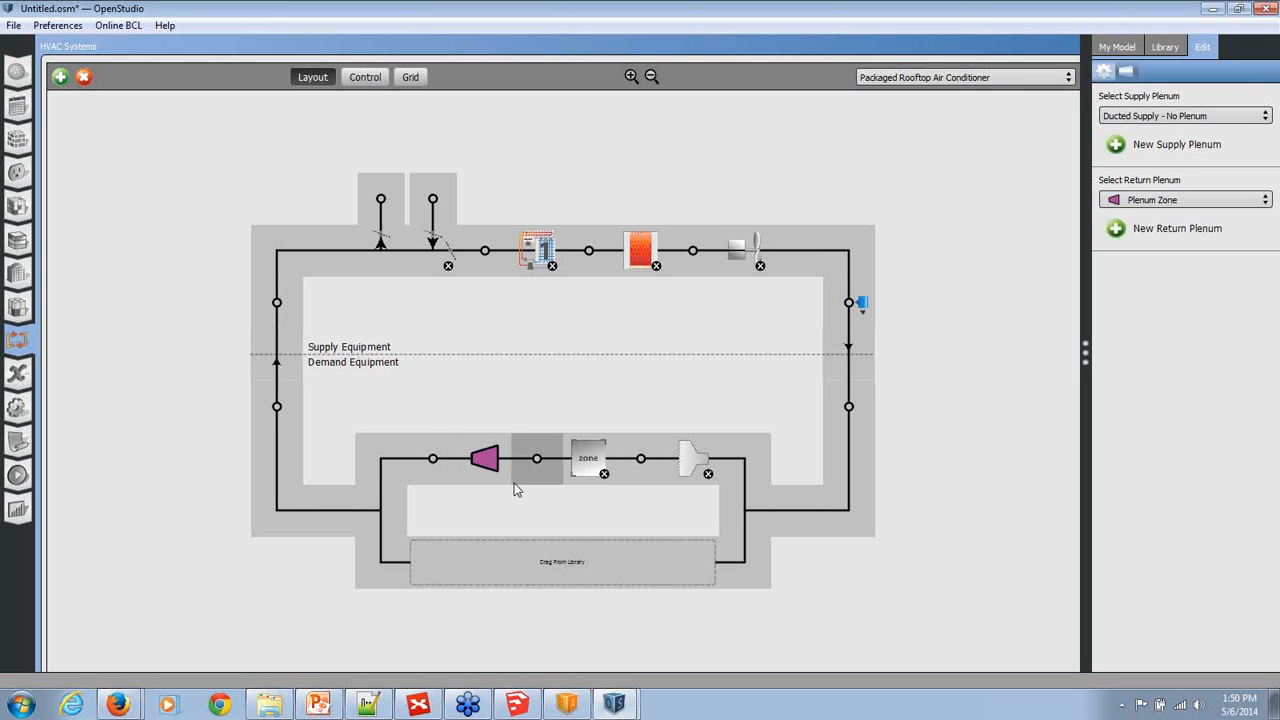
{"action": "left_click", "coordinate": [591, 461]}
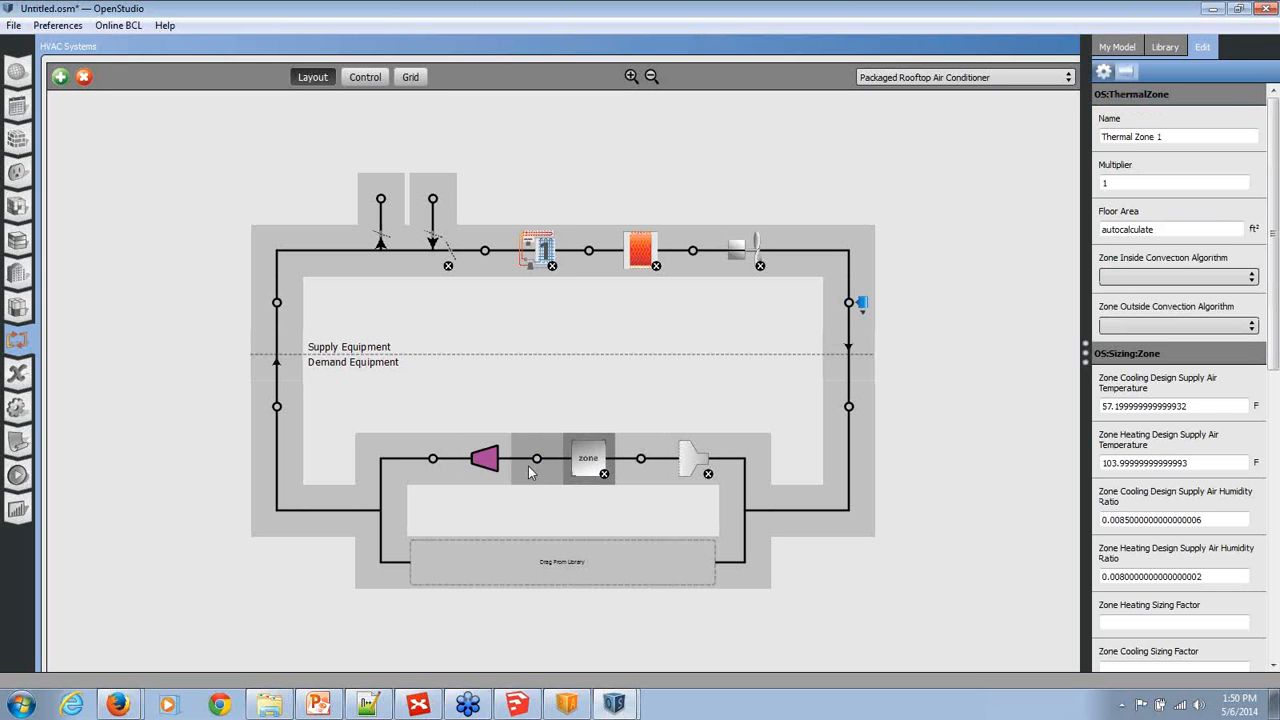
{"action": "left_click", "coordinate": [1126, 73]}
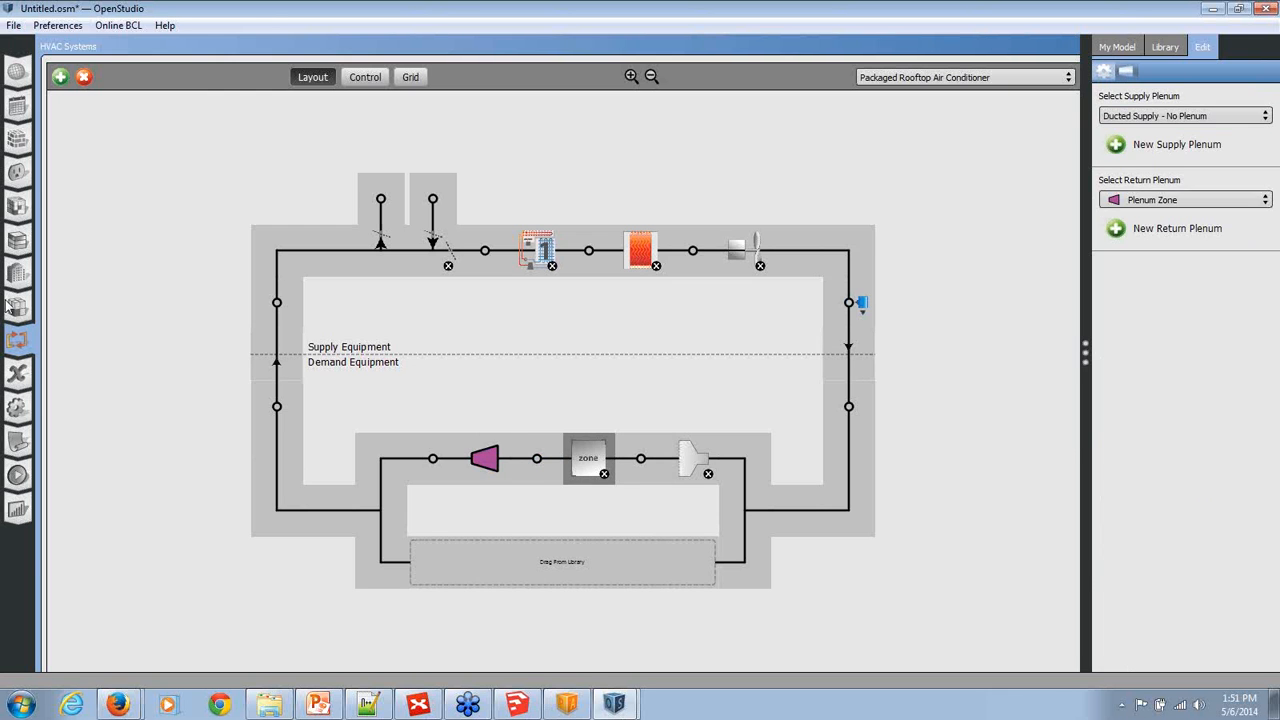
Add three more thermal zones to the model alongside Thermal Zone 1 and Plenum Zone
{"action": "left_click", "coordinate": [15, 308]}
{"action": "left_click", "coordinate": [64, 654]}
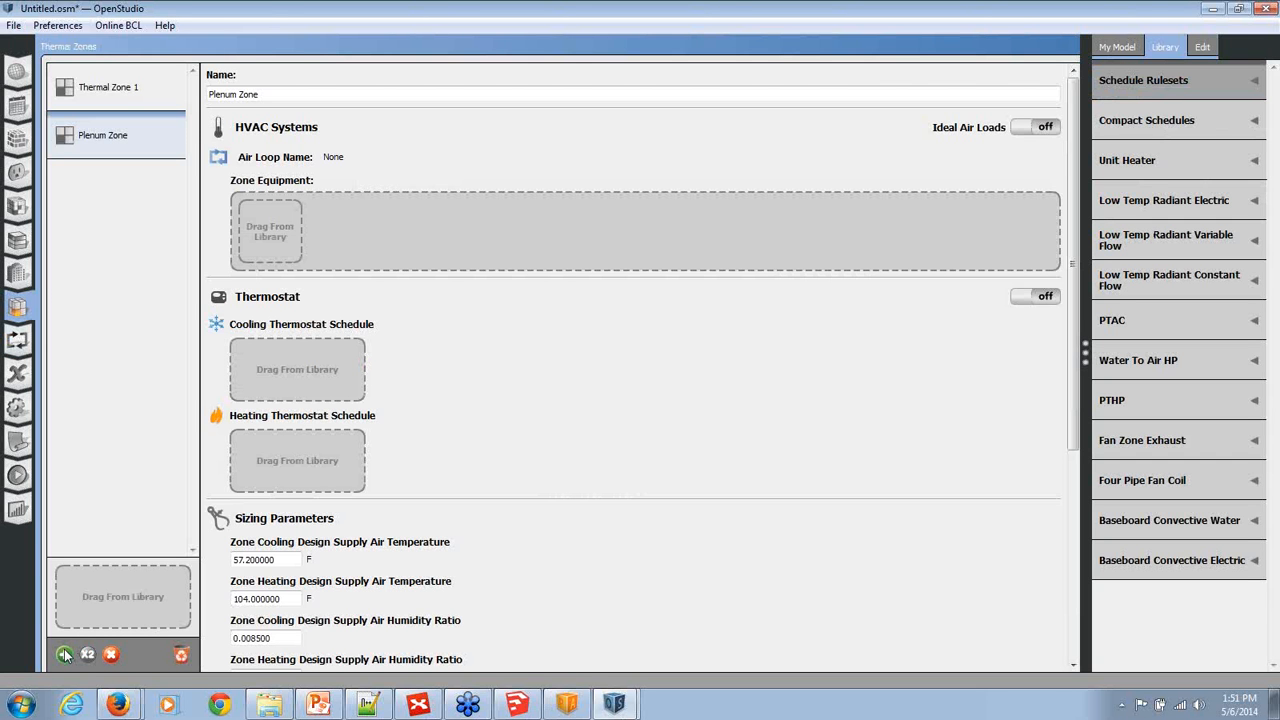
{"action": "left_click", "coordinate": [64, 654]}
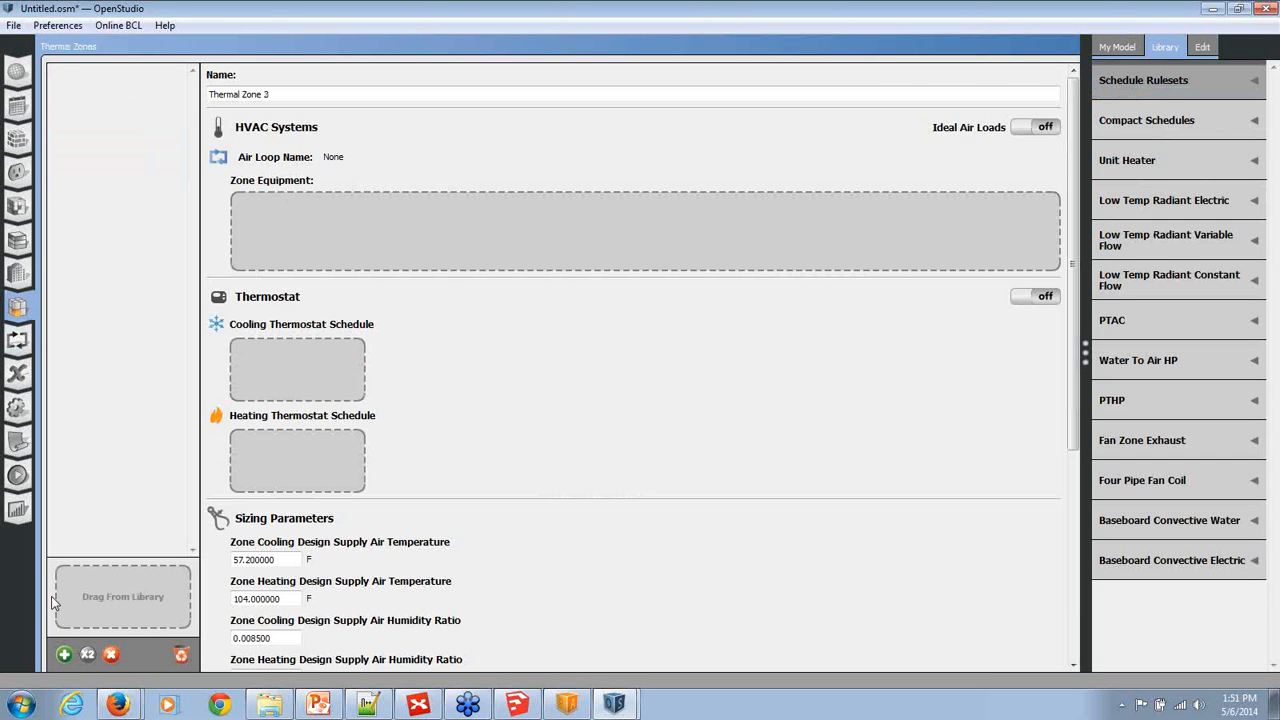
Add a new supply plenum using "Thermal Zone 3" to Thermal Zone 1 on the Packaged Rooftop Air Conditioner loop
{"action": "left_click", "coordinate": [17, 341]}
{"action": "left_click", "coordinate": [584, 462]}
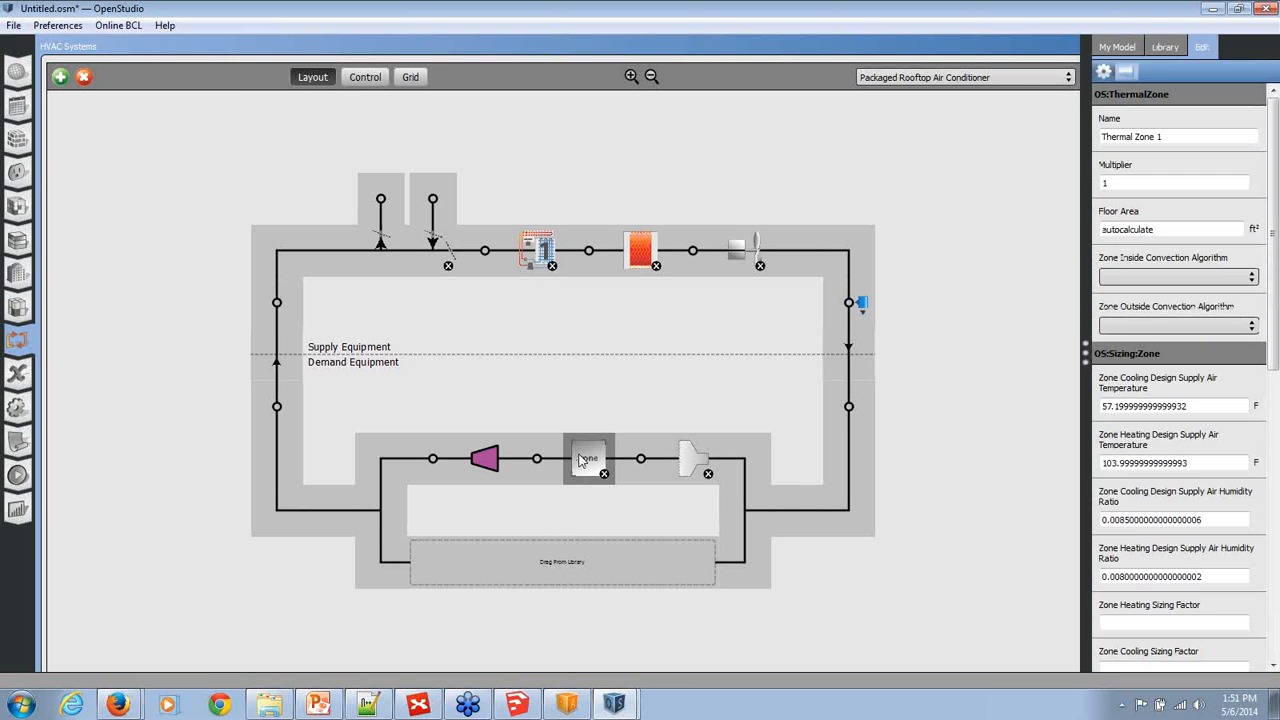
{"action": "left_click", "coordinate": [1130, 74]}
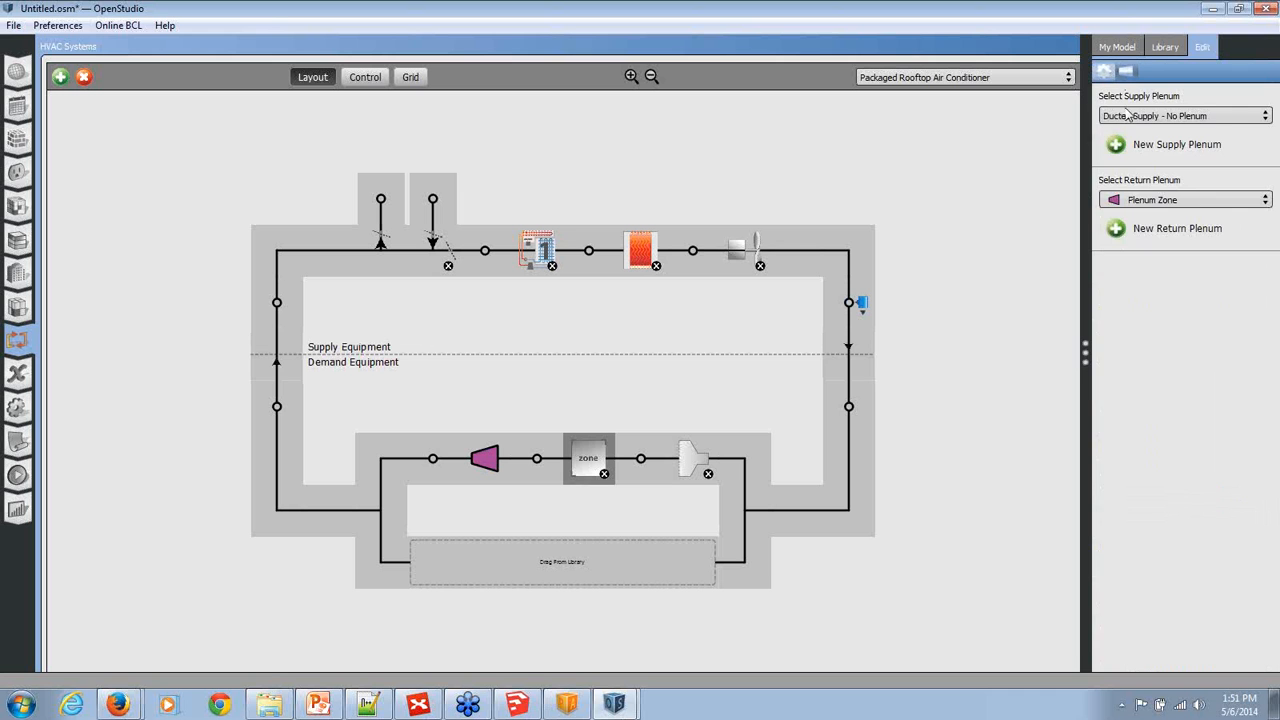
{"action": "left_click", "coordinate": [1147, 147]}
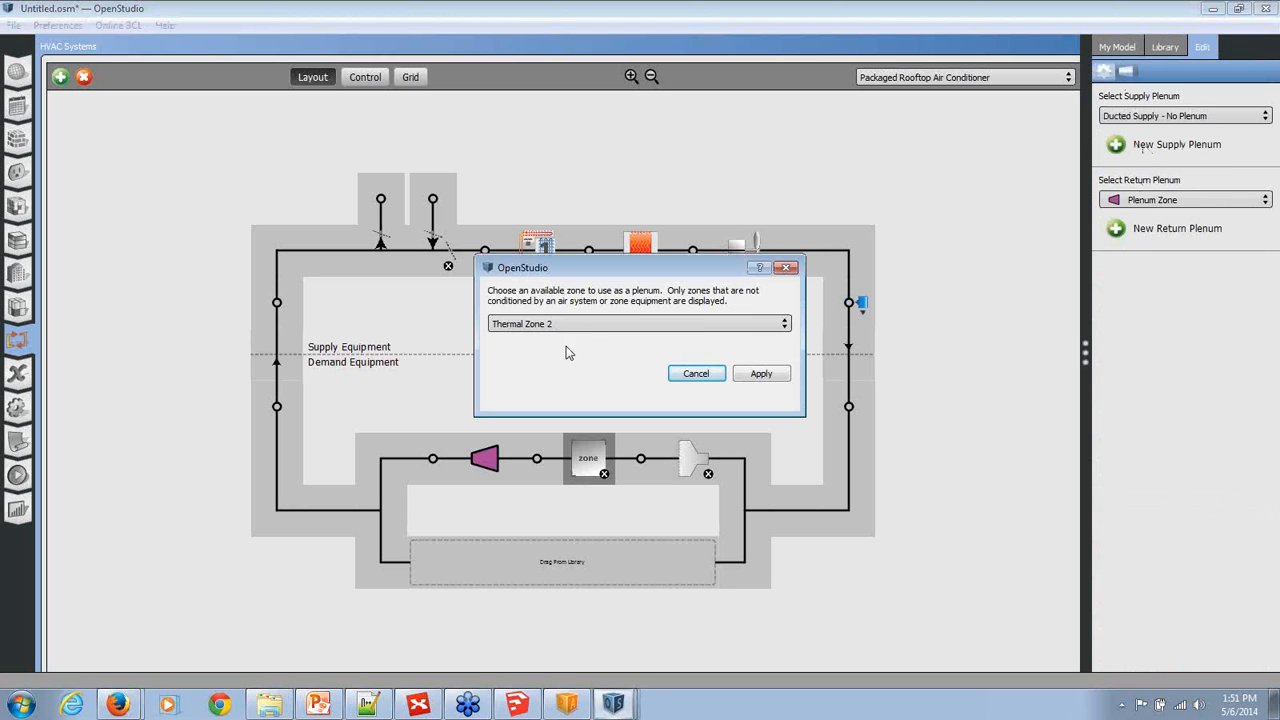
{"action": "left_click", "coordinate": [569, 324]}
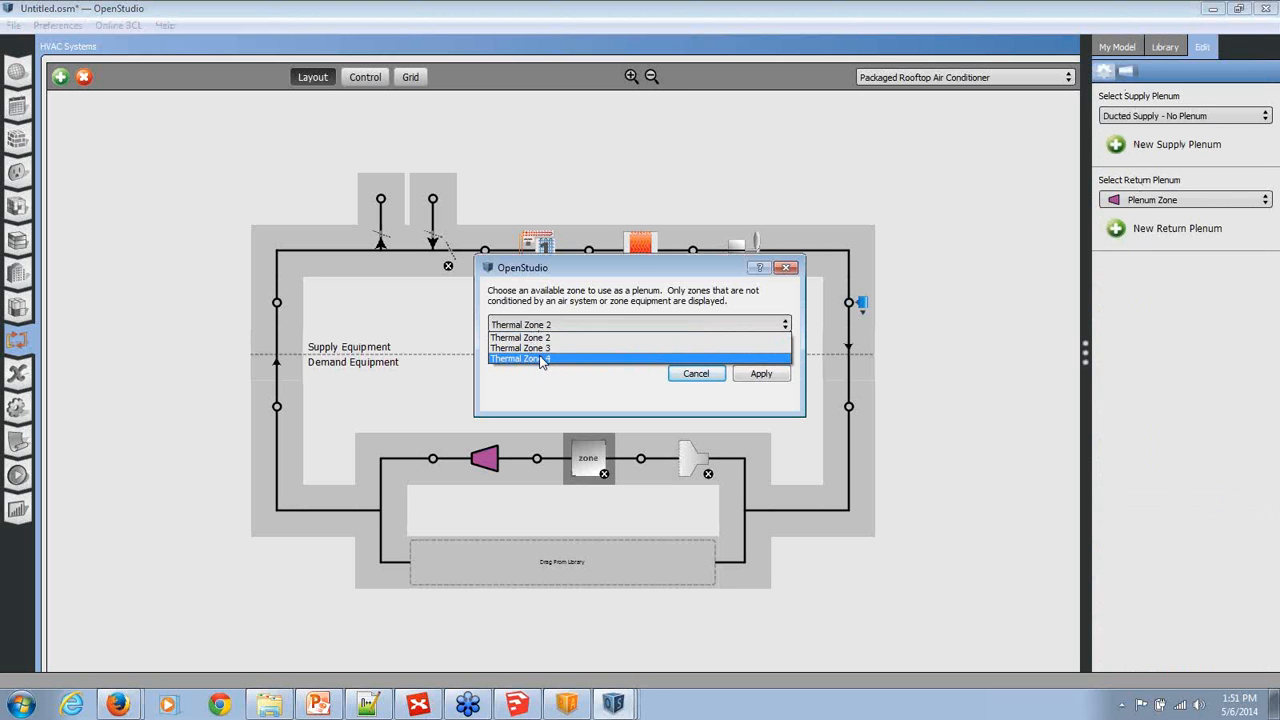
{"action": "left_click", "coordinate": [540, 348]}
{"action": "left_click", "coordinate": [762, 374]}
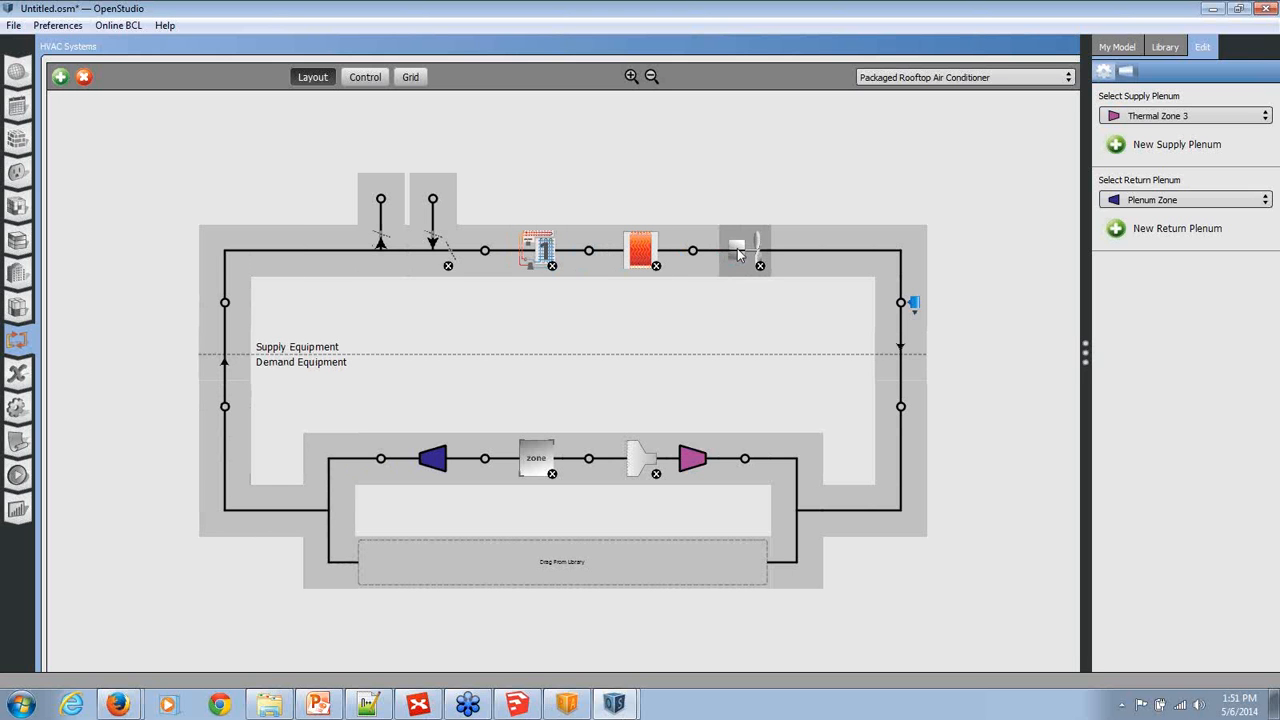
Switch to ParametricAnalysisTool and examine the EnergyPlus errors of the "AEDG Office HVAC Radiant with DOAS Alternative Only" run
{"action": "left_click", "coordinate": [566, 704]}
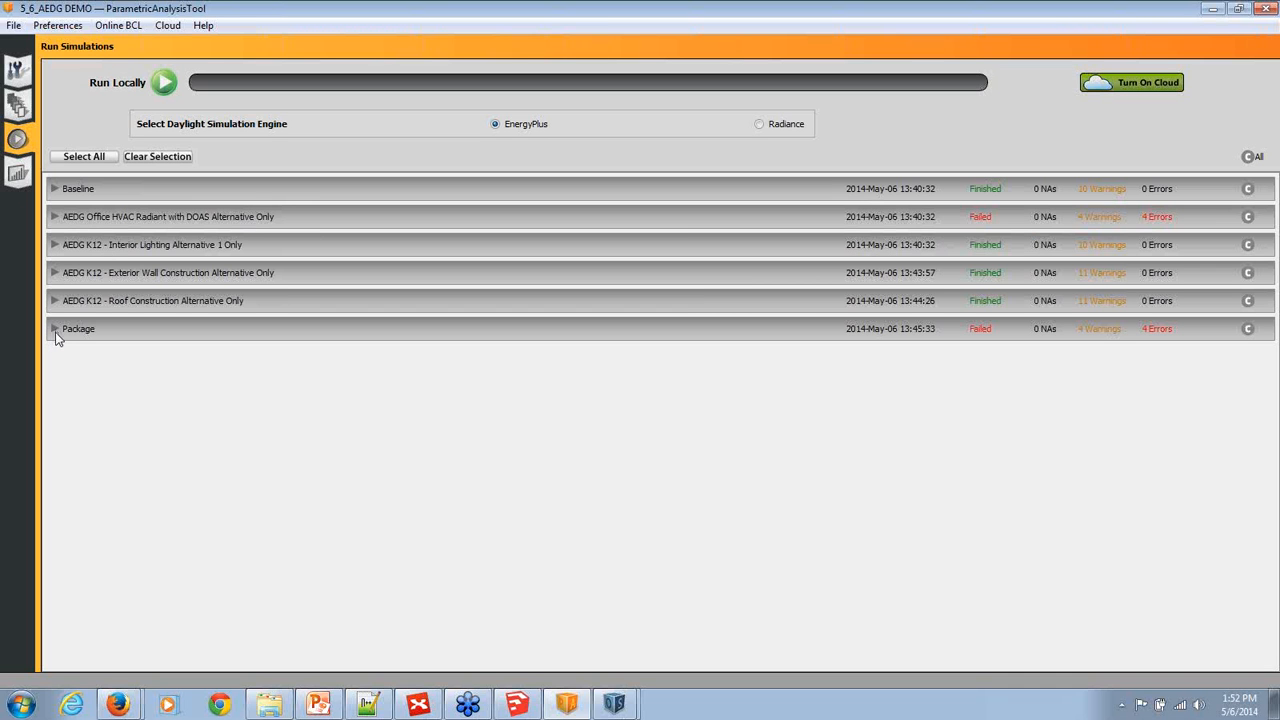
{"action": "left_click", "coordinate": [55, 216]}
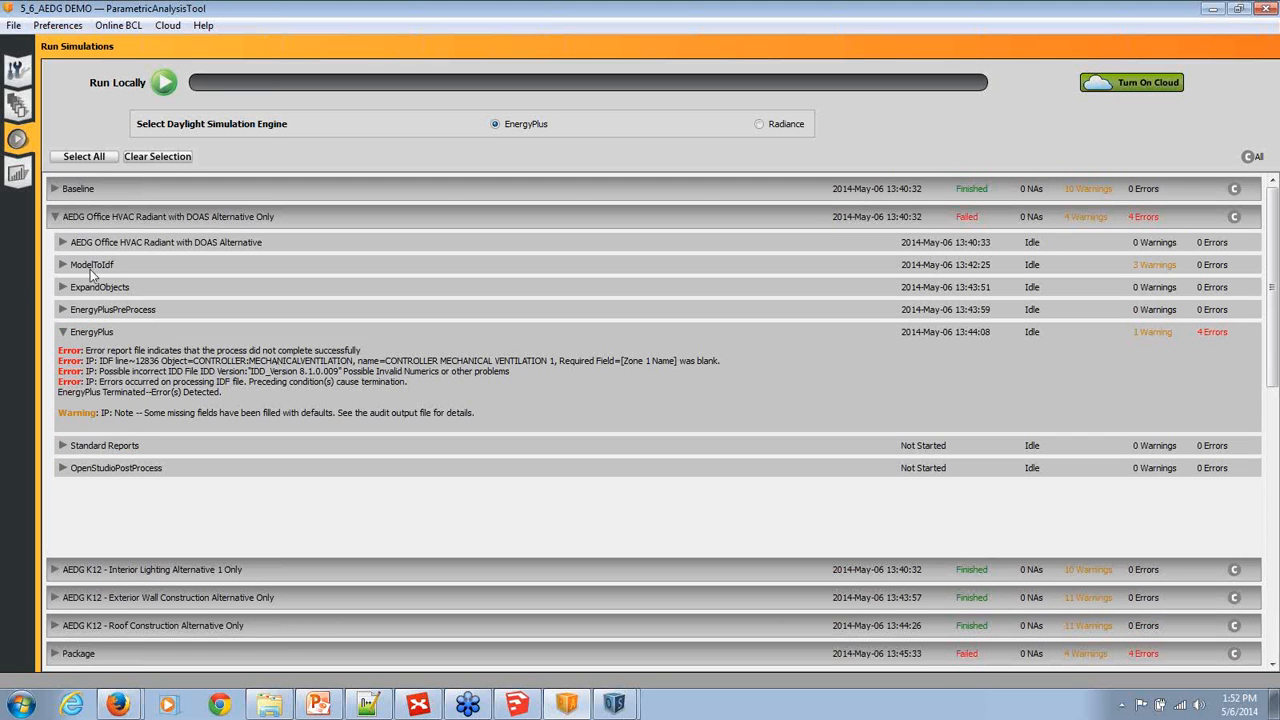
{"action": "left_click", "coordinate": [63, 332]}
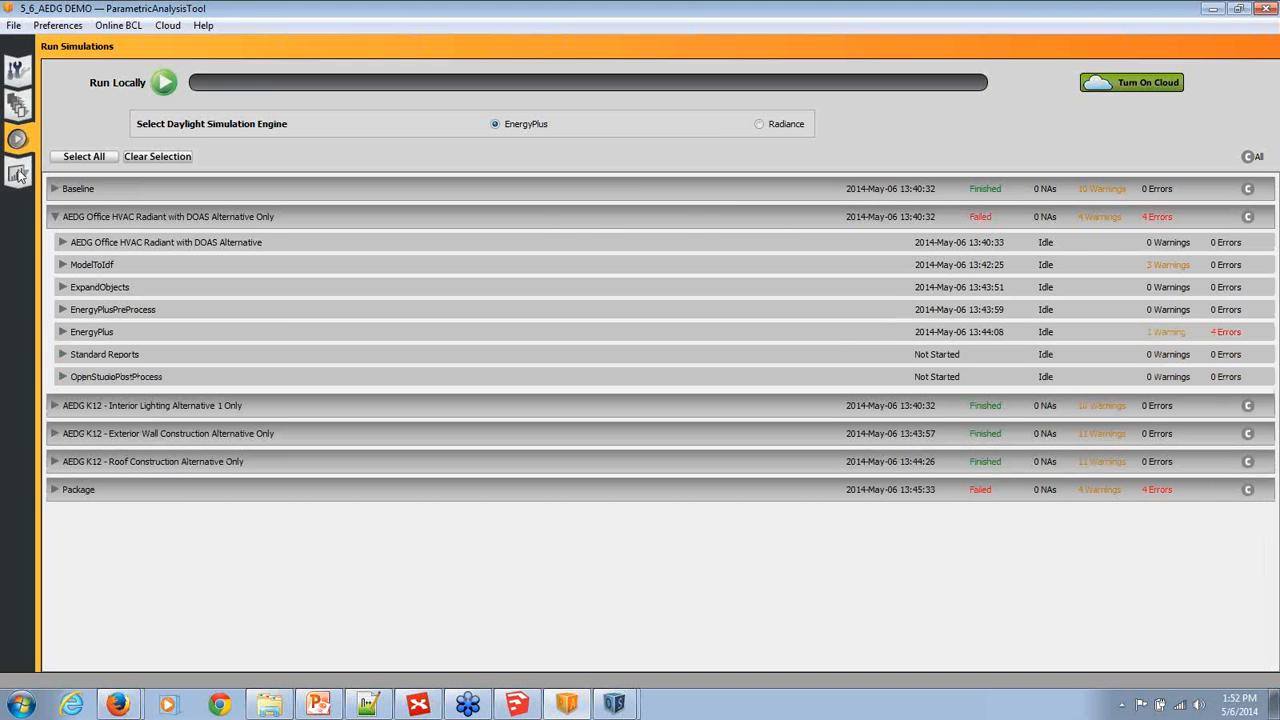
From the results reports, open the "AEDG K12 - Interior Lighting Alternative 1 Only" design alternative in the OpenStudio application
{"action": "left_click", "coordinate": [18, 174]}
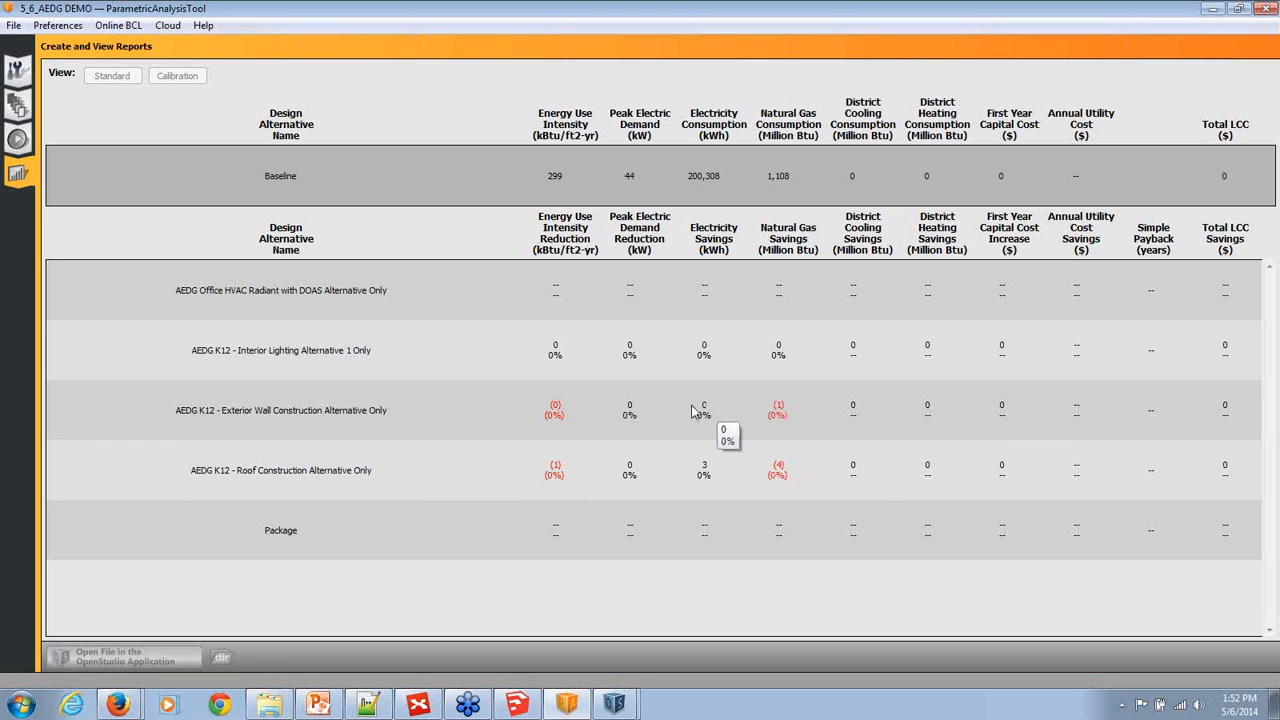
{"action": "left_click", "coordinate": [200, 416]}
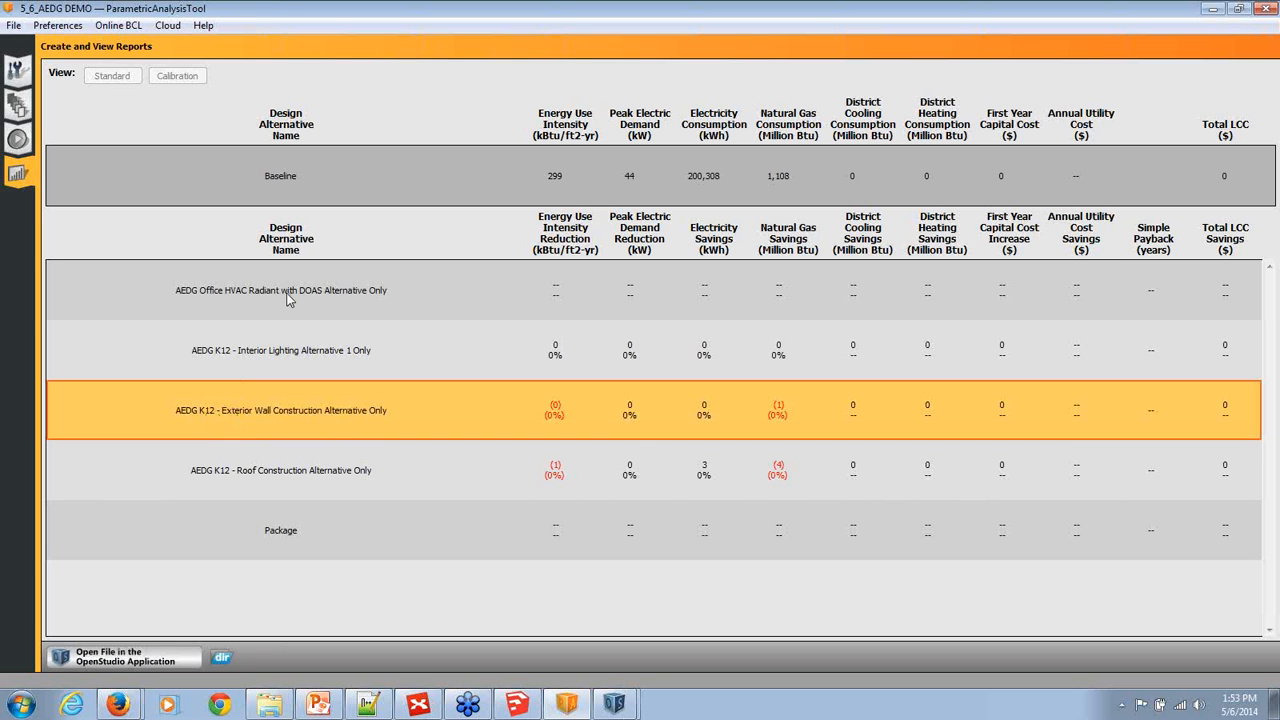
{"action": "left_click", "coordinate": [268, 350]}
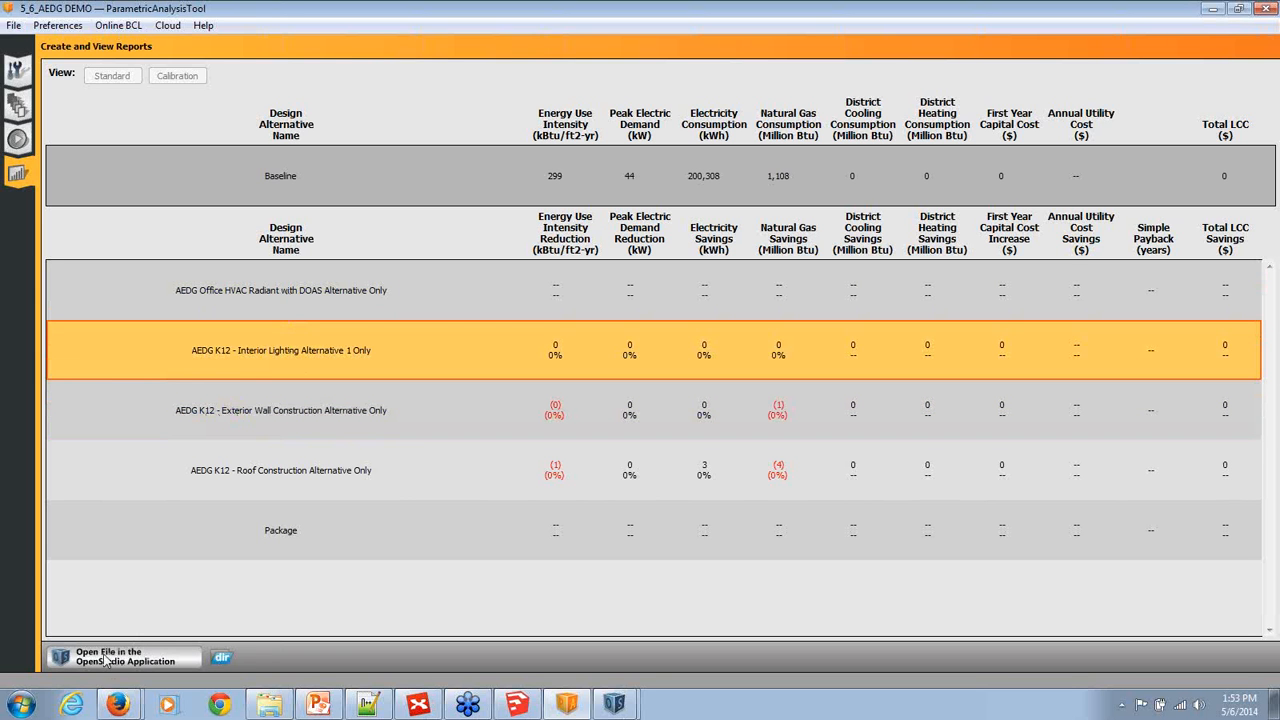
{"action": "left_click", "coordinate": [110, 663]}
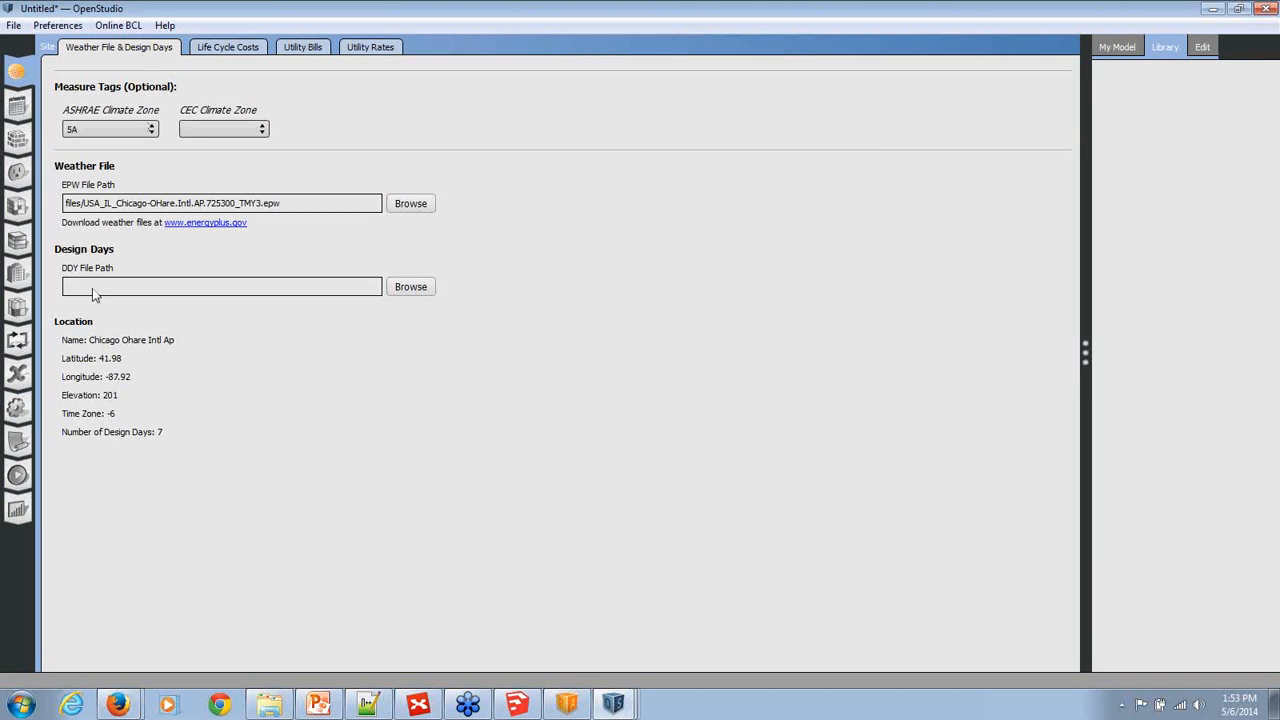
Check the measures in the opened alternative's model, revisit the ParametricAnalysisTool reports, and return to that "Untitled" model
{"action": "left_click", "coordinate": [17, 441]}
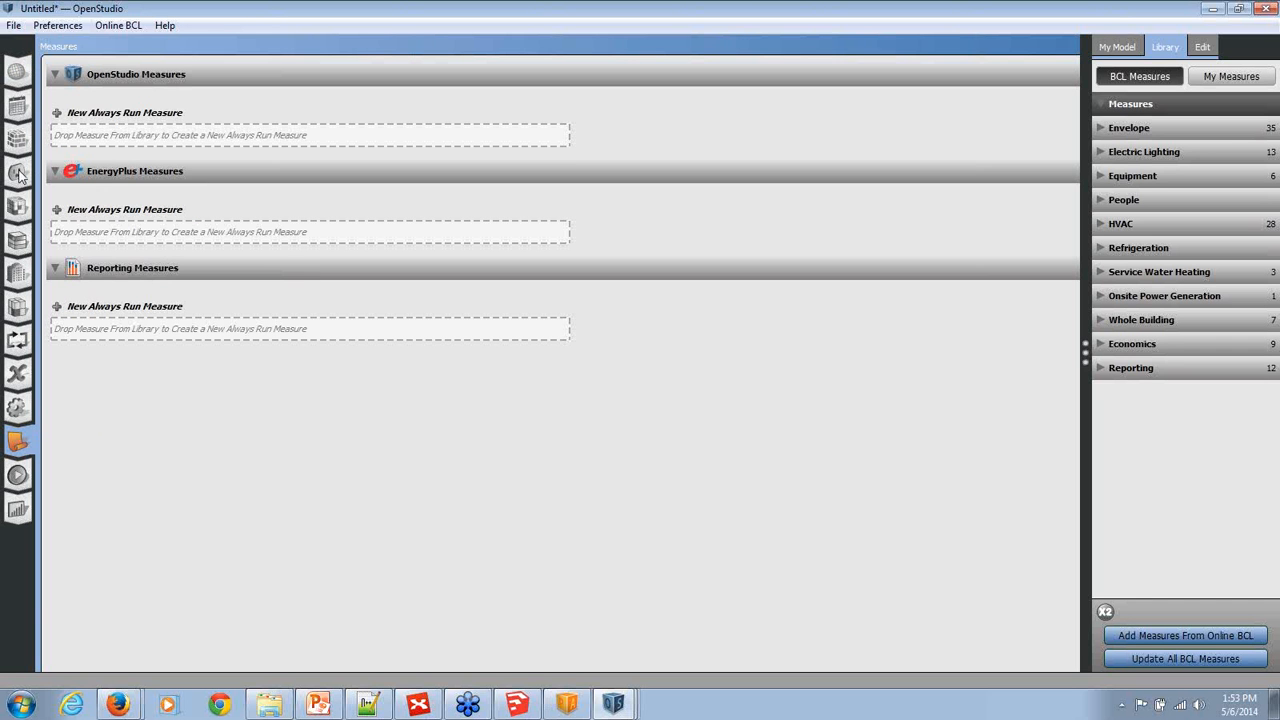
{"action": "left_click", "coordinate": [566, 704]}
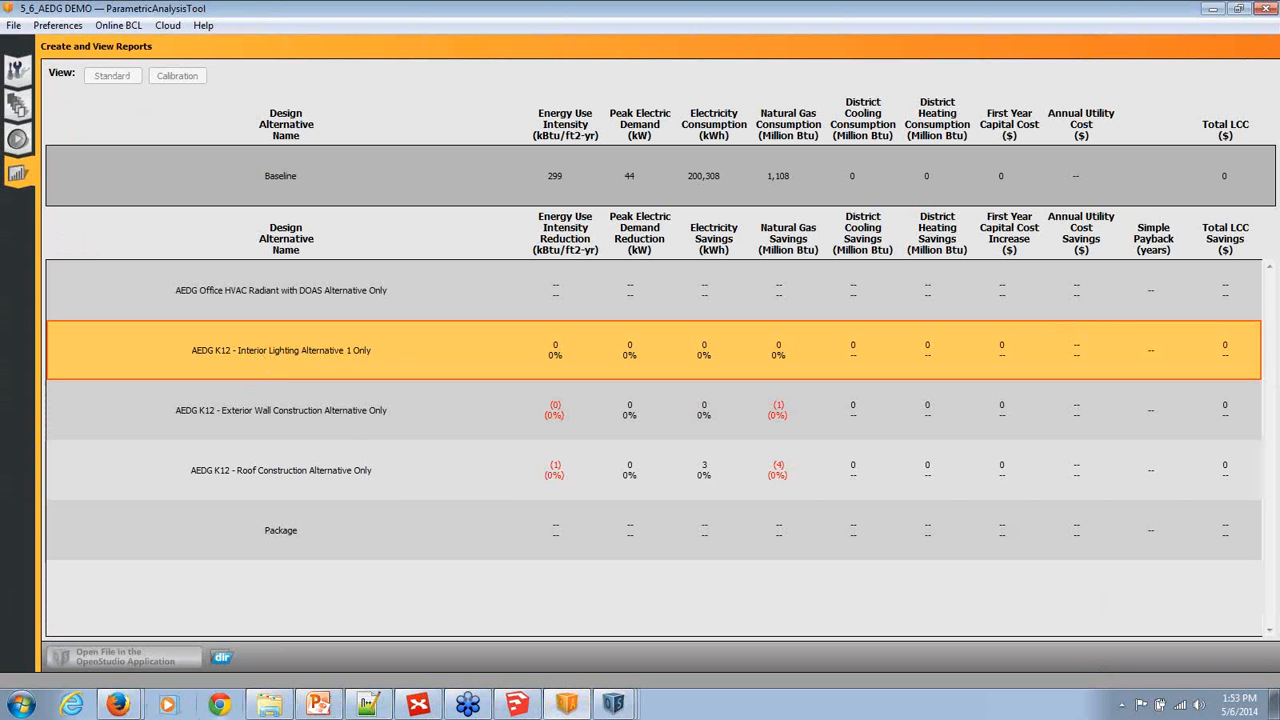
{"action": "mouse_move", "coordinate": [613, 705]}
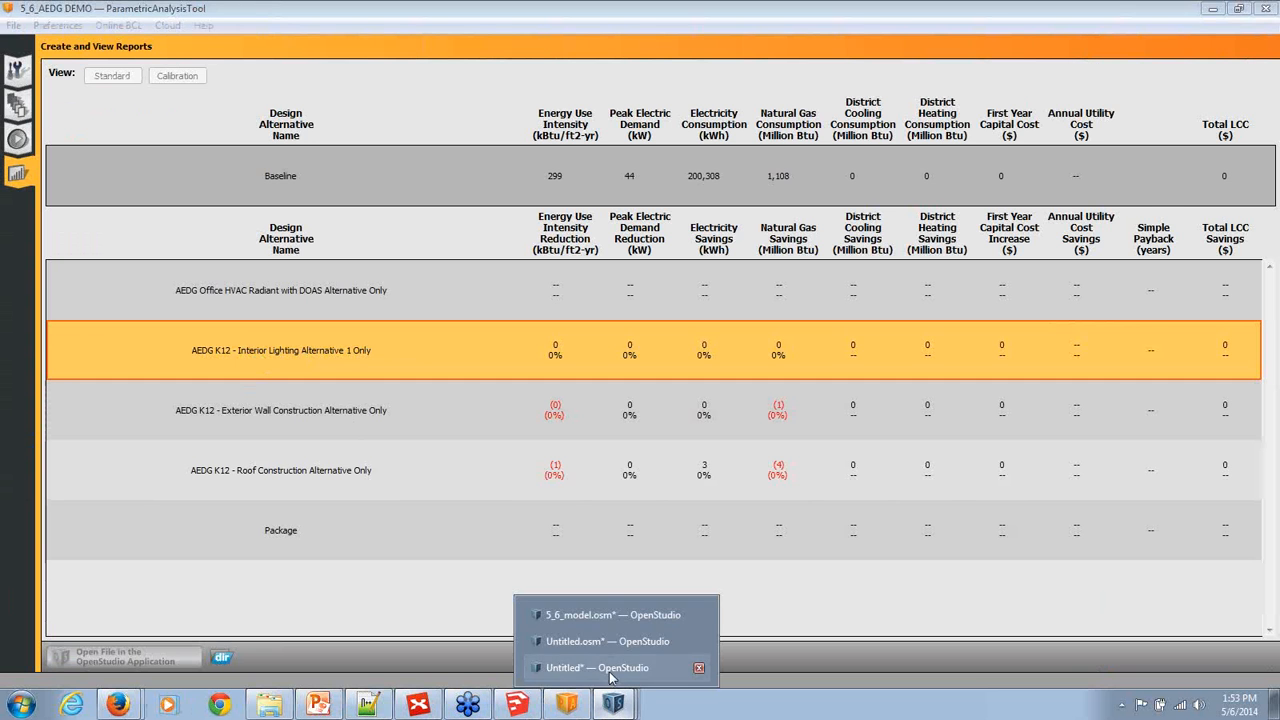
{"action": "left_click", "coordinate": [600, 634]}
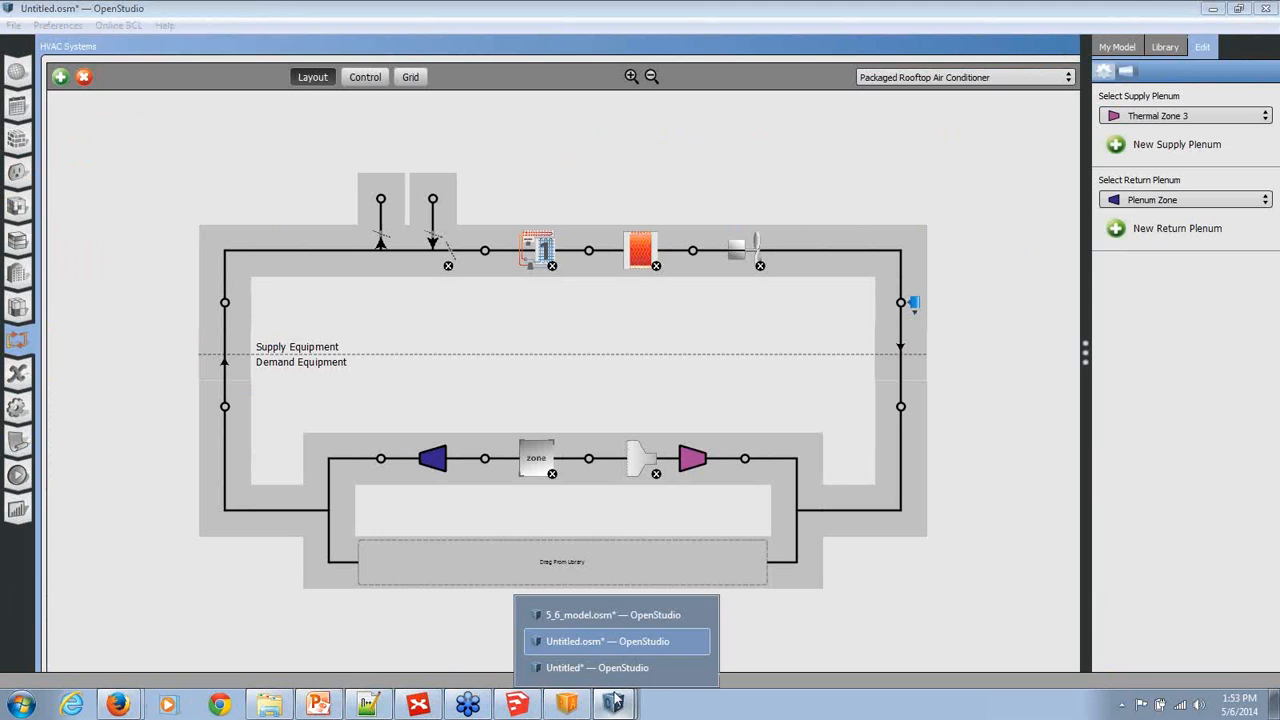
{"action": "left_click", "coordinate": [612, 683]}
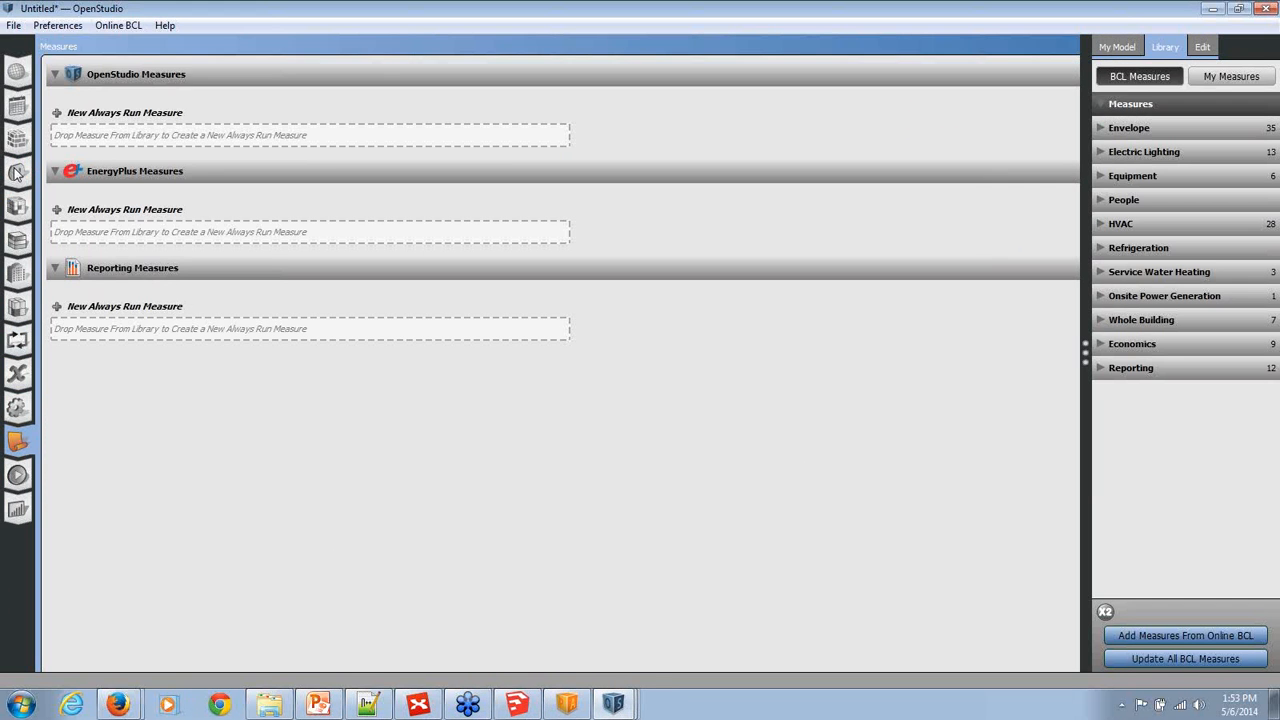
Look through the lights definitions among the alternative model's loads and check its weather file and design day settings
{"action": "left_click", "coordinate": [18, 172]}
{"action": "left_click", "coordinate": [150, 122]}
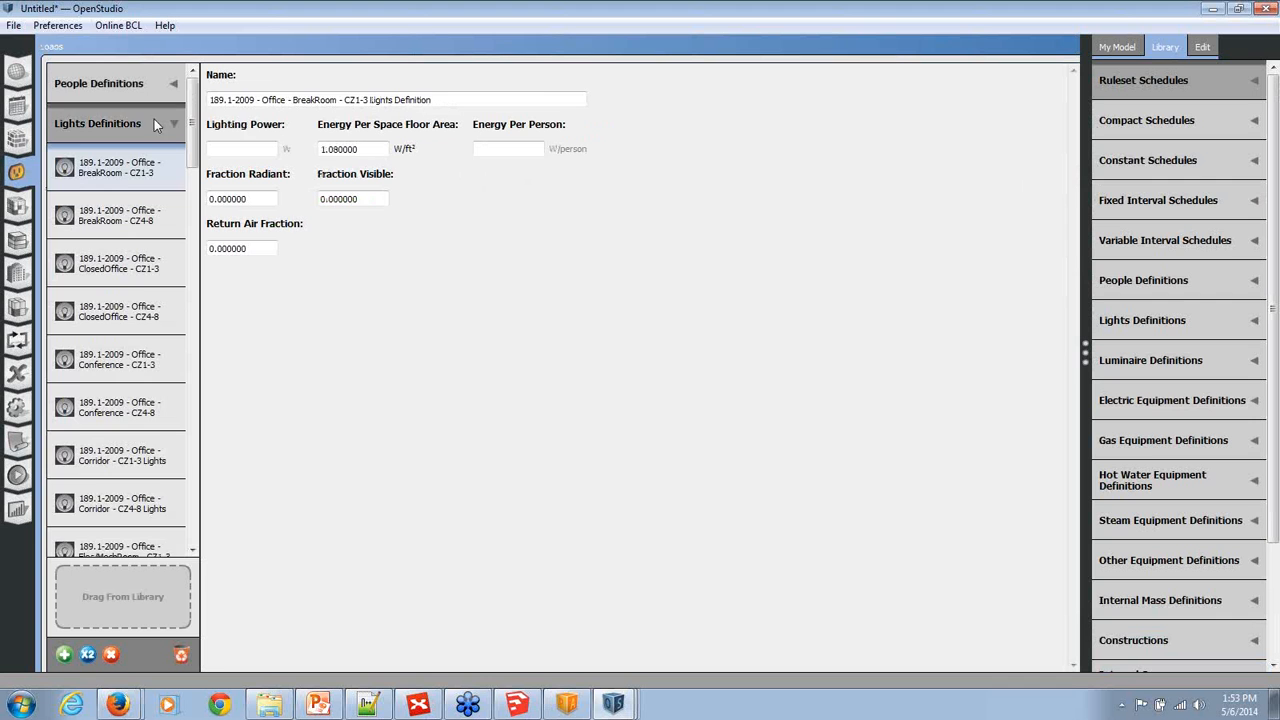
{"action": "left_click_drag", "start_coordinate": [192, 138], "coordinate": [220, 215]}
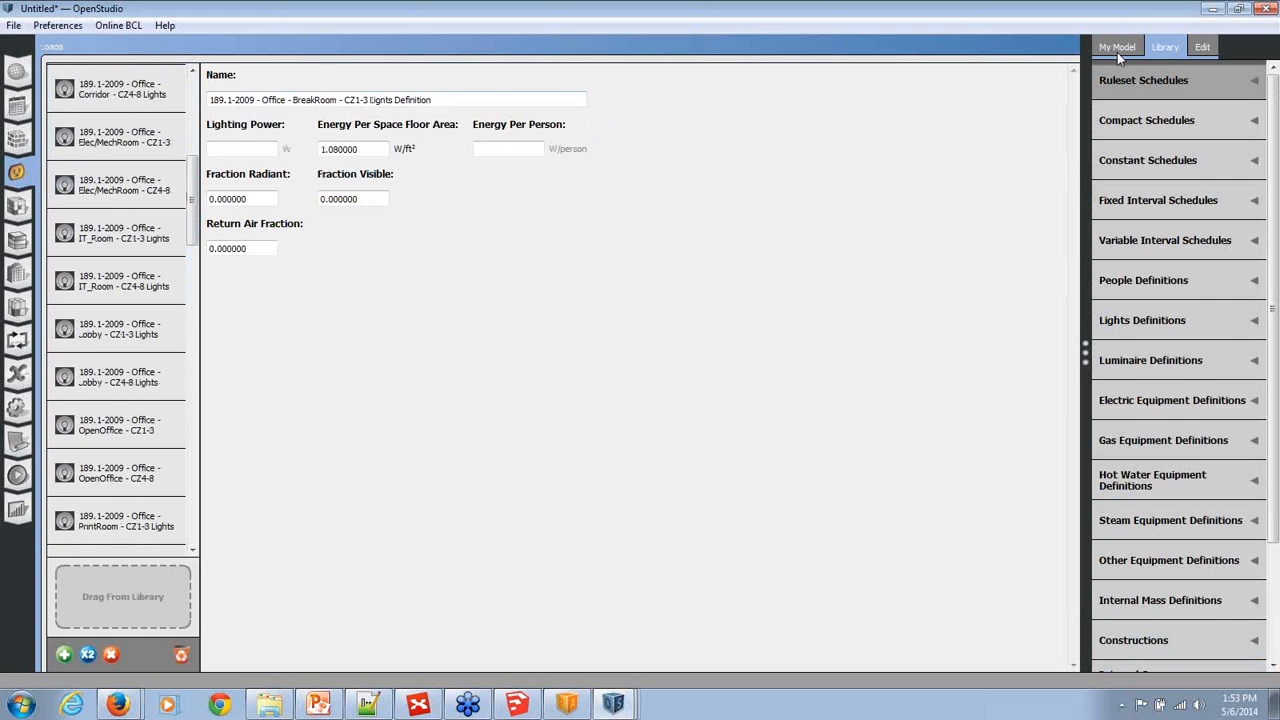
{"action": "left_click", "coordinate": [1118, 48]}
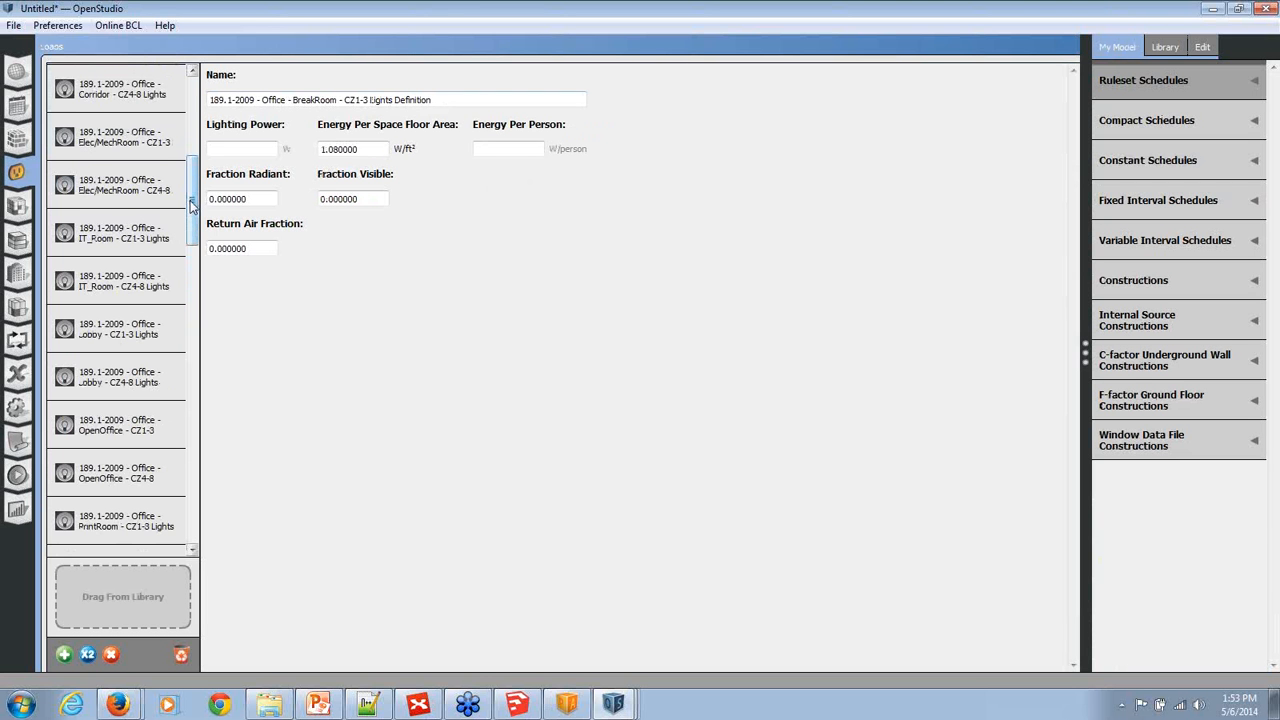
{"action": "left_click_drag", "start_coordinate": [192, 205], "coordinate": [199, 290]}
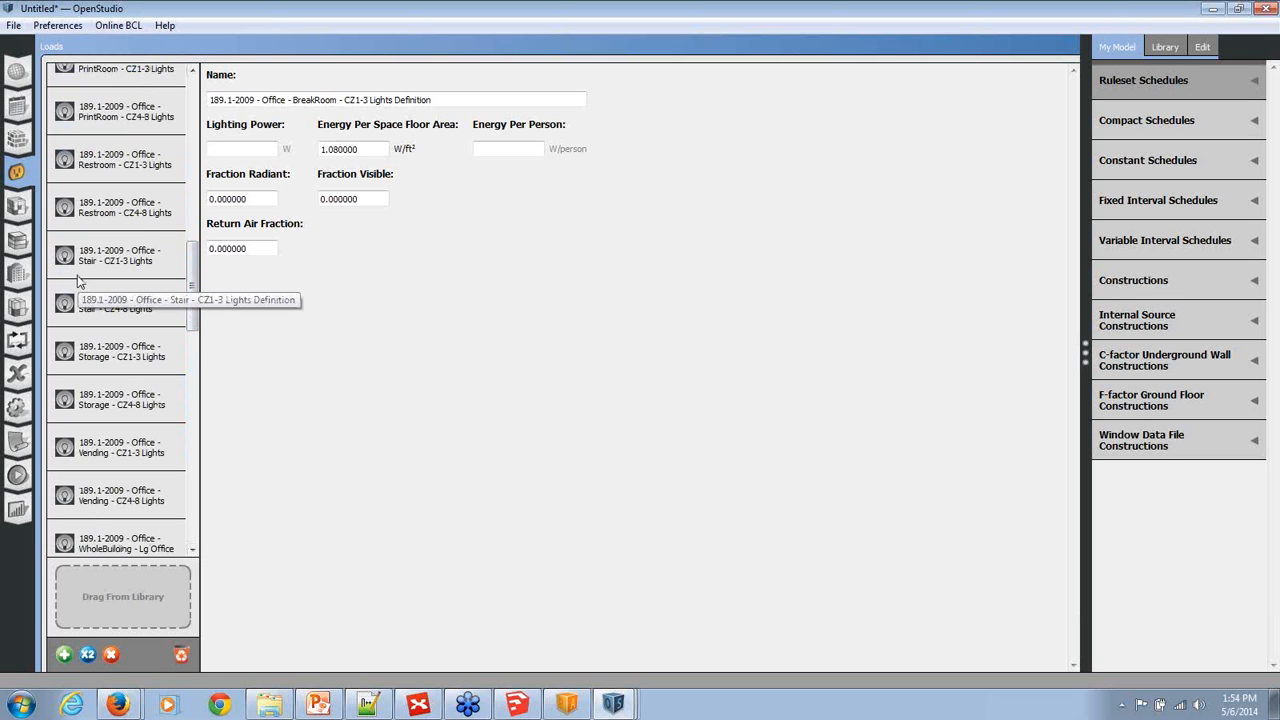
{"action": "scroll", "coordinate": [80, 283], "scroll_direction": "up", "scroll_amount": 1}
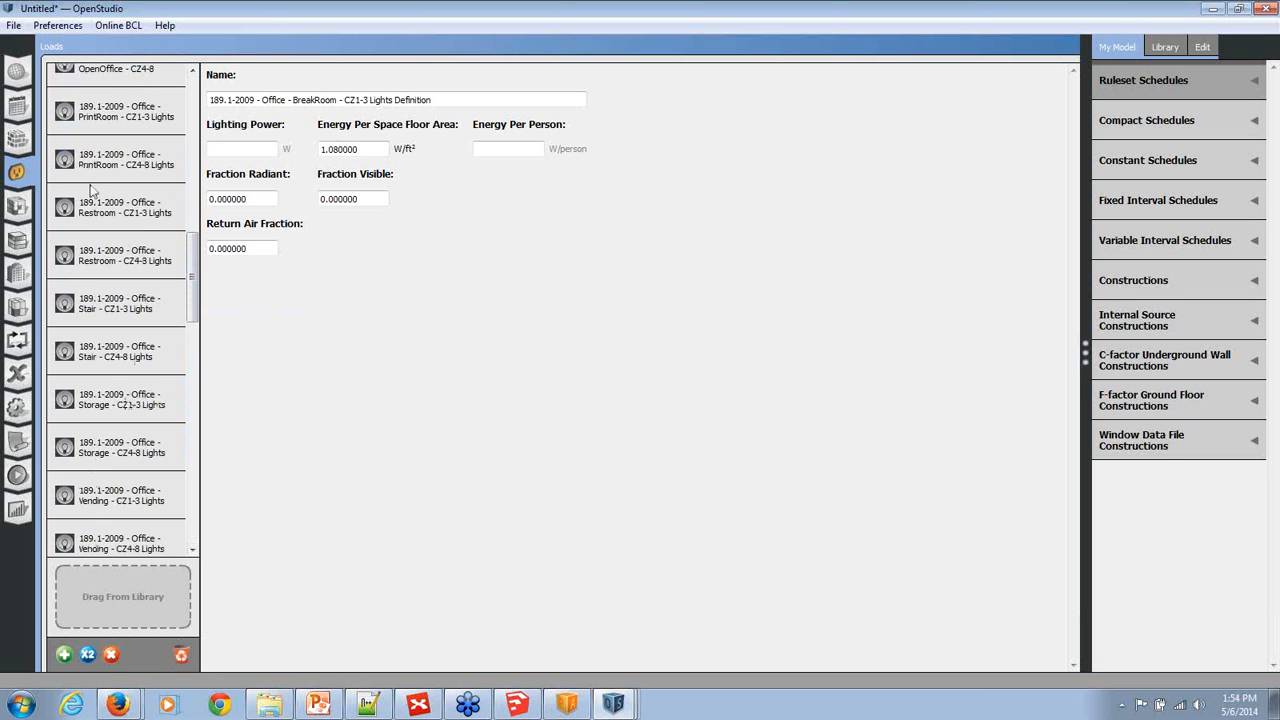
{"action": "left_click", "coordinate": [16, 78]}
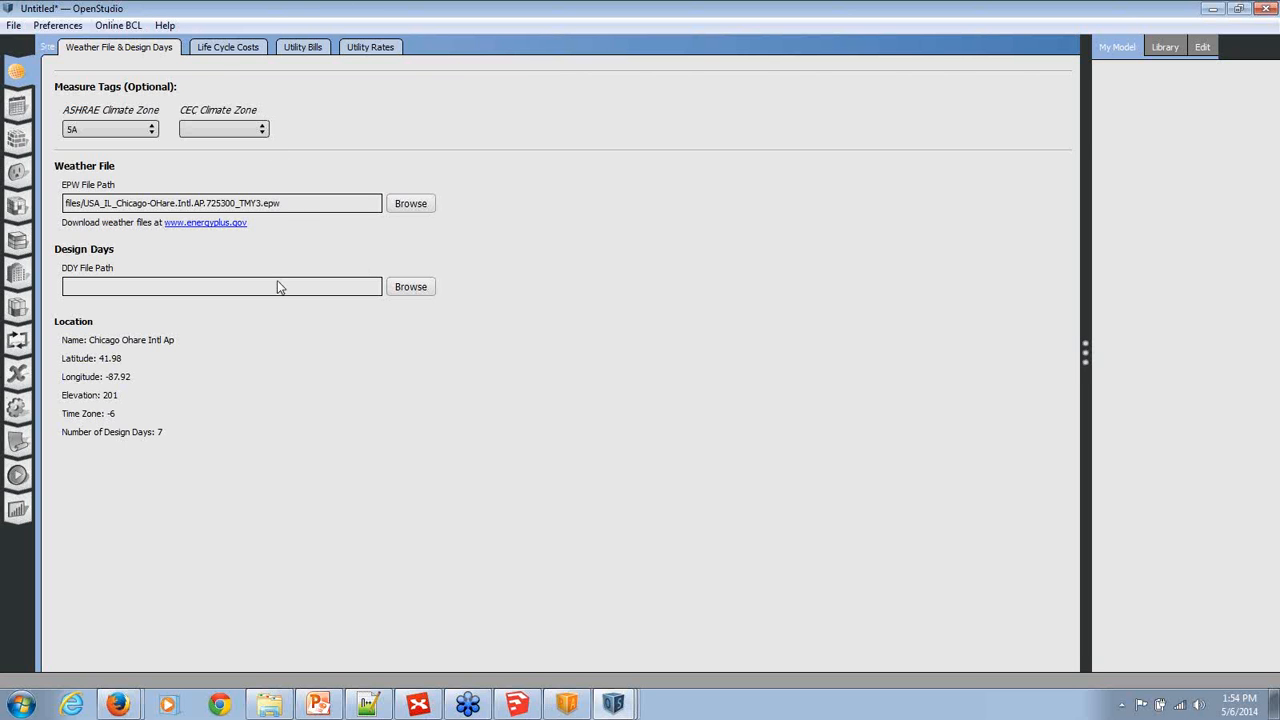
Switch to the PowerPoint presentation OS_1_3_0_Webinar.pptx and go to slide 20, "Committed OpenStudio Development Path"
{"action": "left_click", "coordinate": [568, 704]}
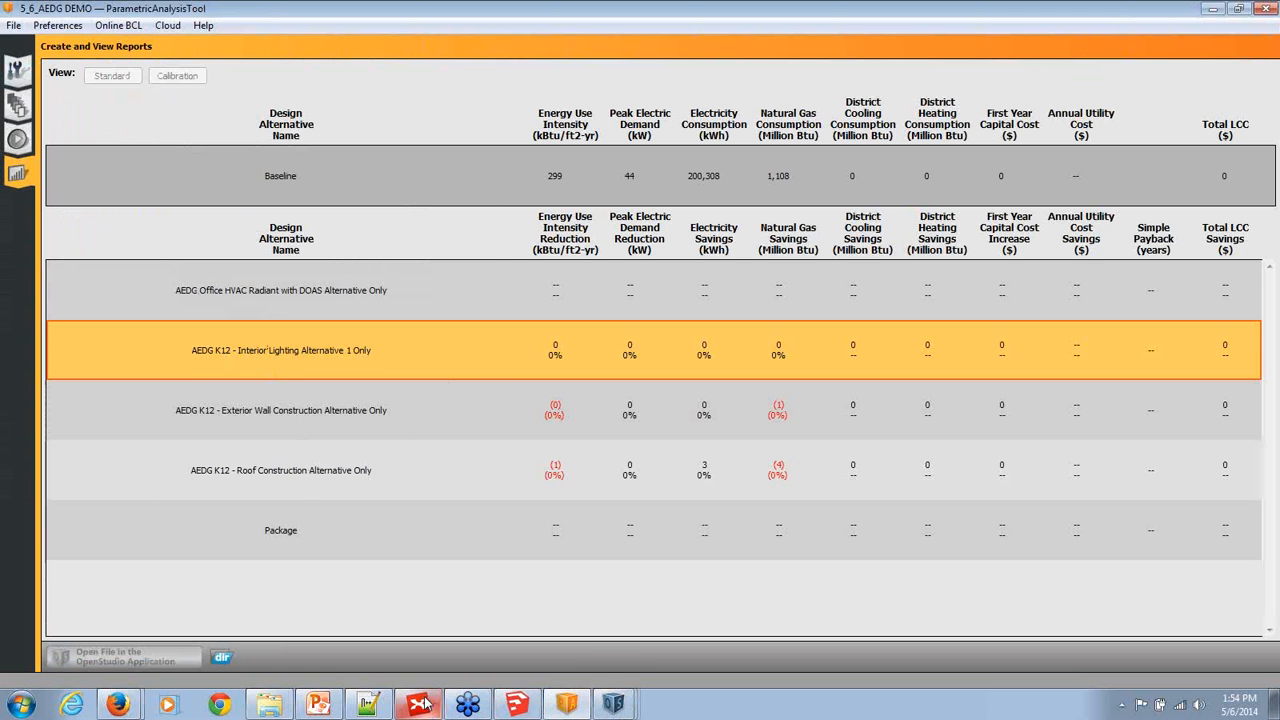
{"action": "mouse_move", "coordinate": [372, 706]}
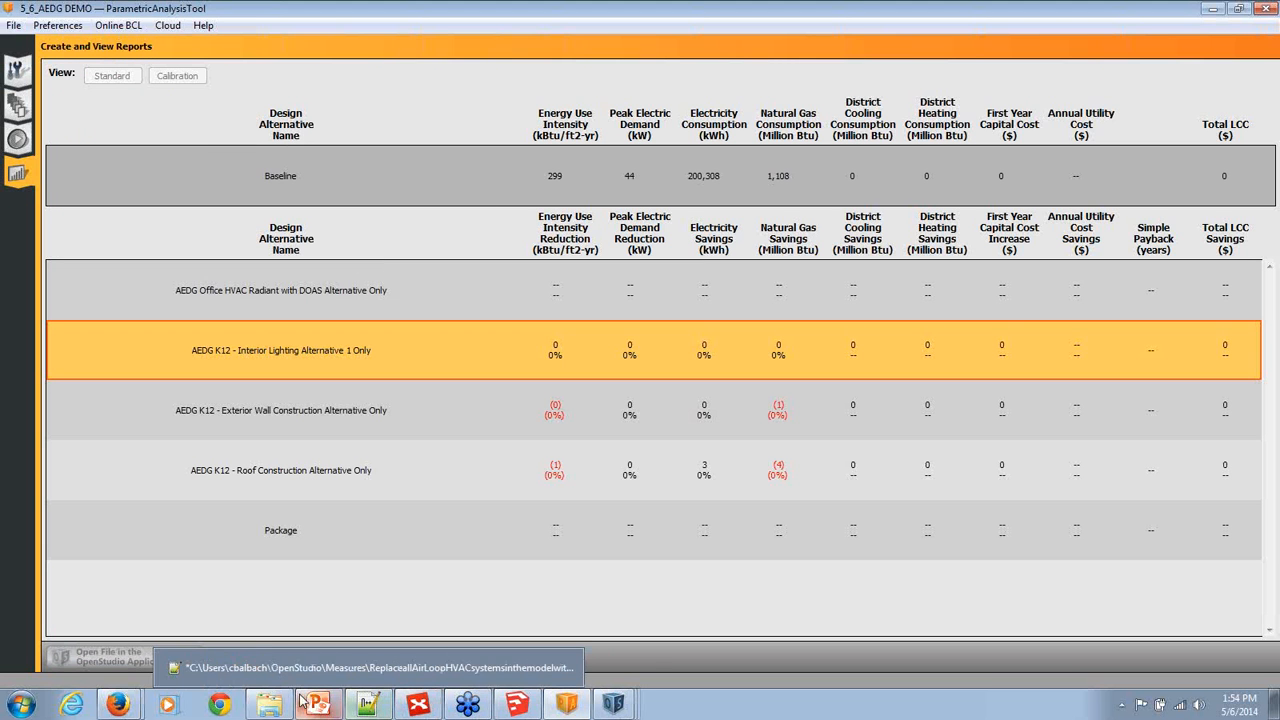
{"action": "mouse_move", "coordinate": [318, 706]}
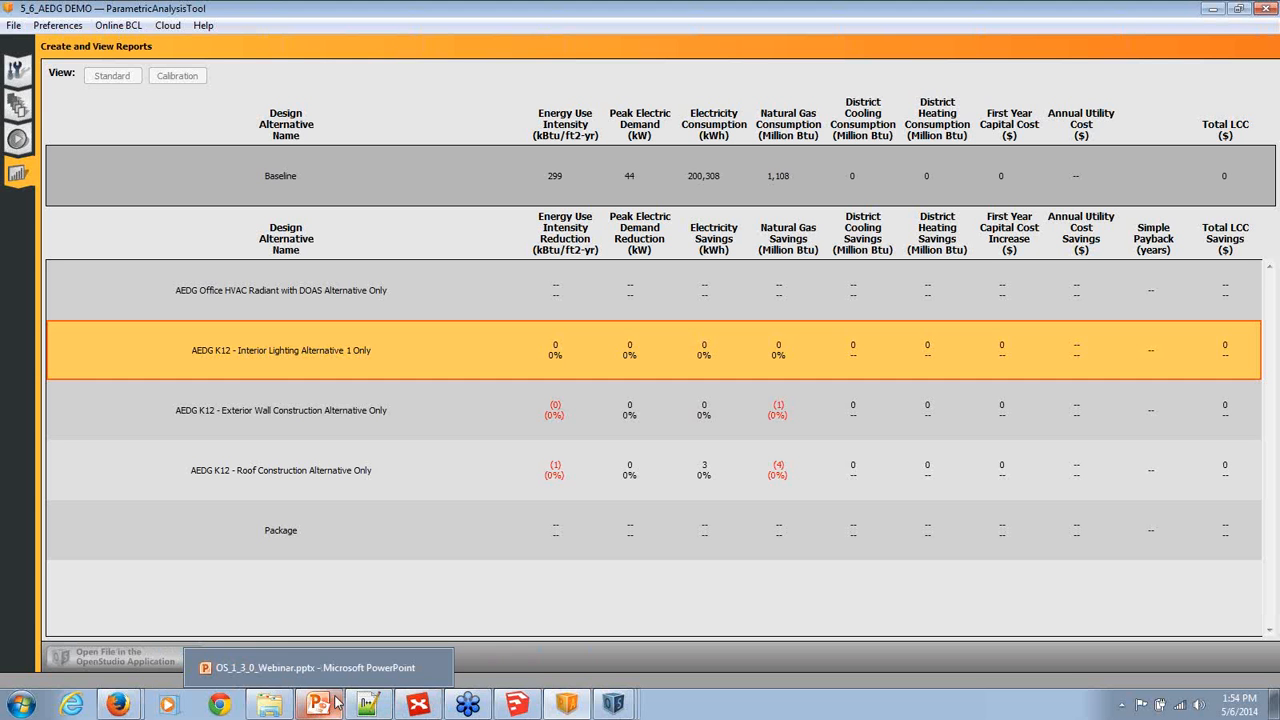
{"action": "left_click", "coordinate": [322, 707]}
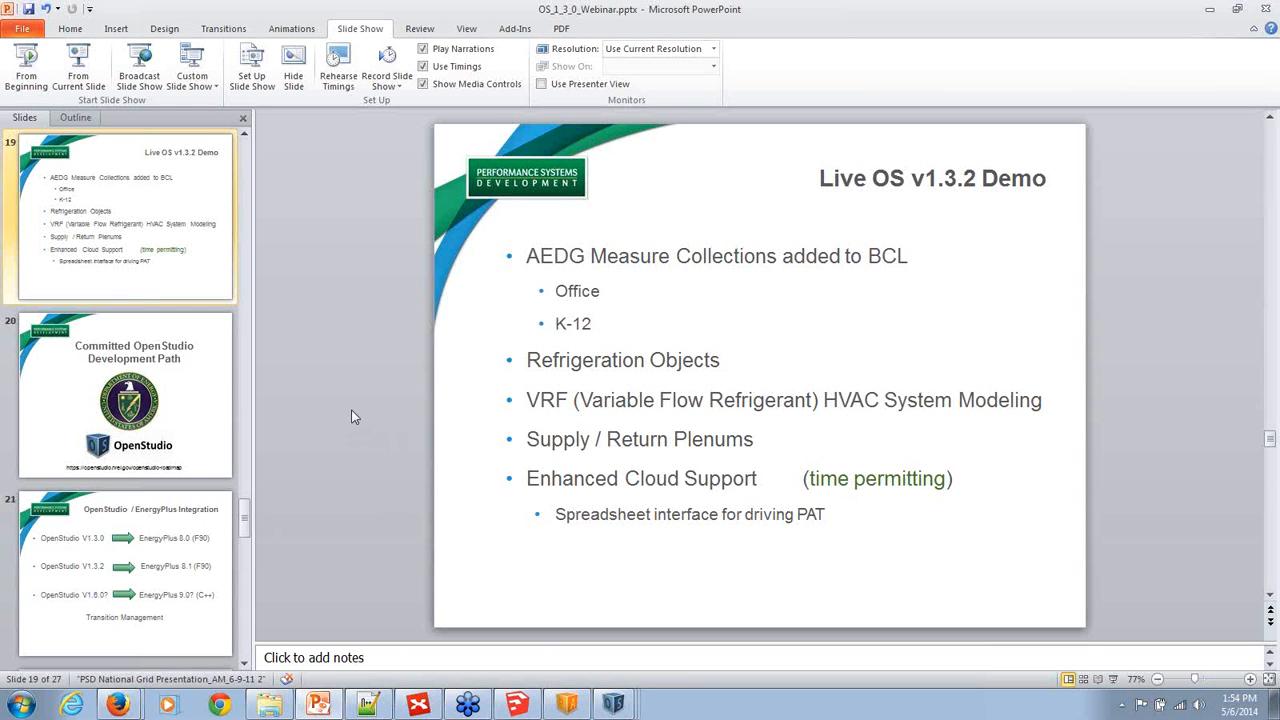
{"action": "scroll", "coordinate": [352, 410], "scroll_direction": "down", "scroll_amount": 2}
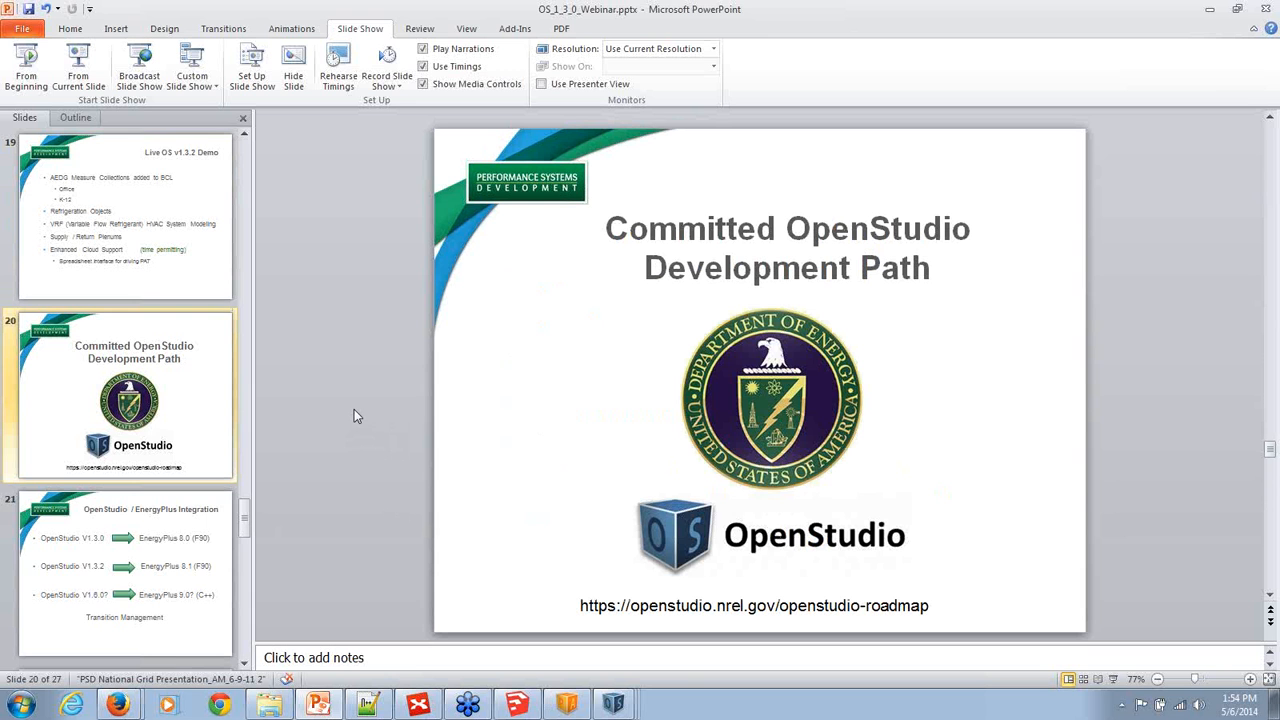